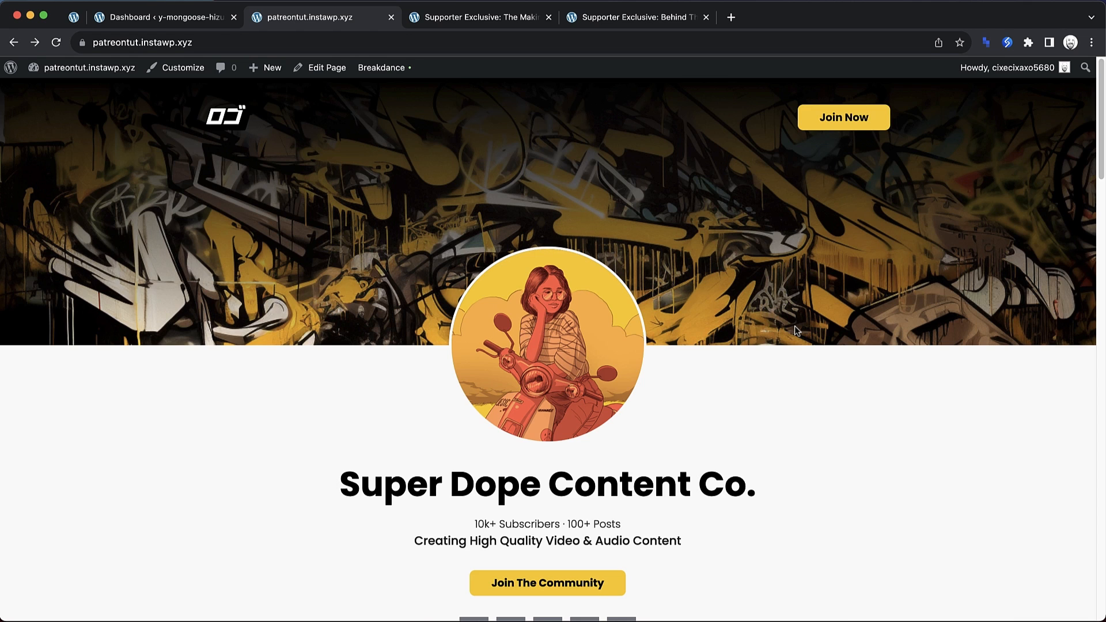
# - Browse the home page's sections and product carousel, and open the "Our Trip Around The World" documentary product page
pyautogui.click(616, 311)
pyautogui.click(516, 312)
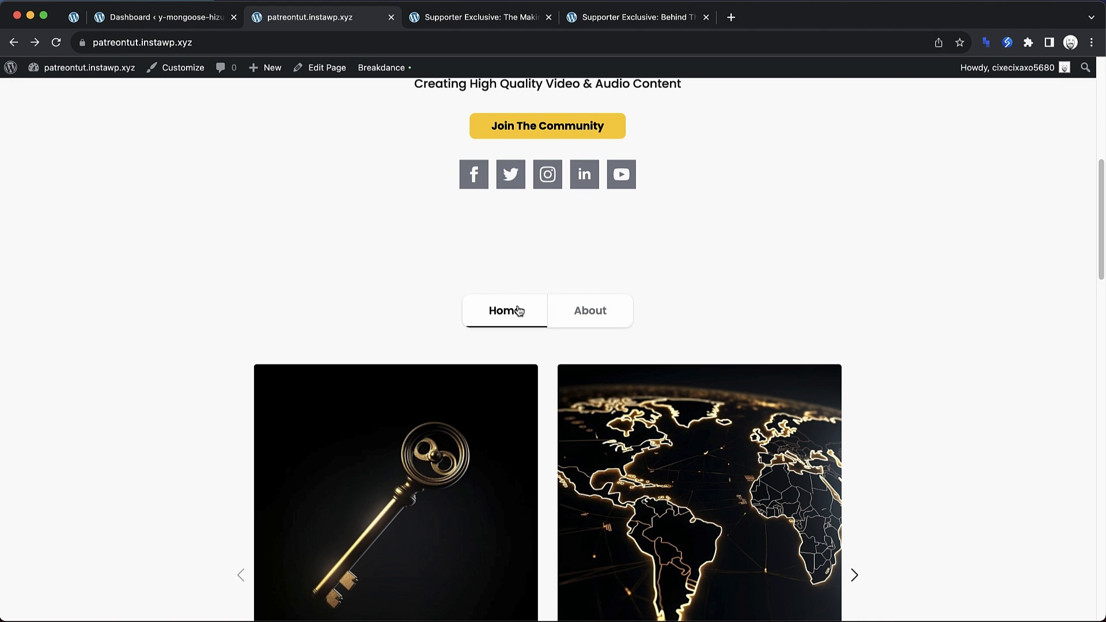
pyautogui.scroll(-4, 834, 250)
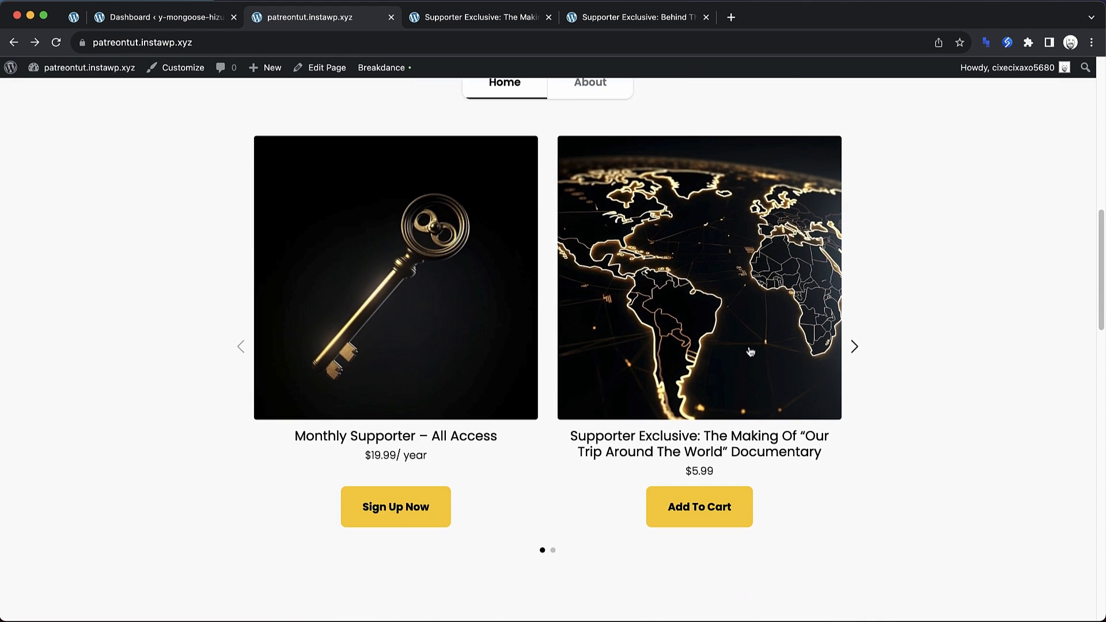
pyautogui.click(855, 349)
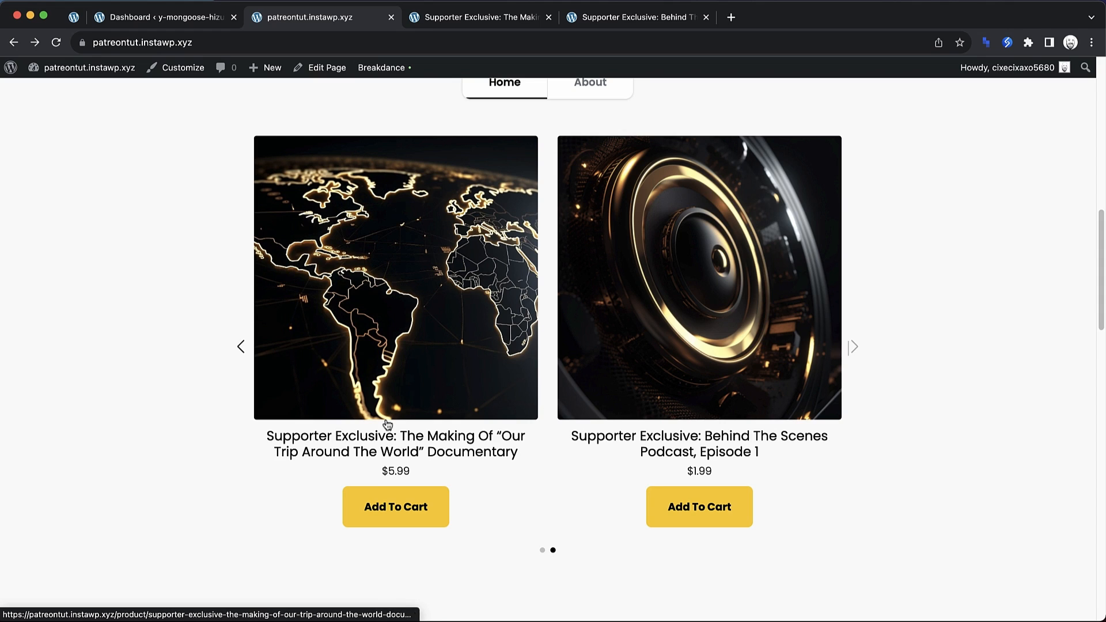
pyautogui.click(439, 387)
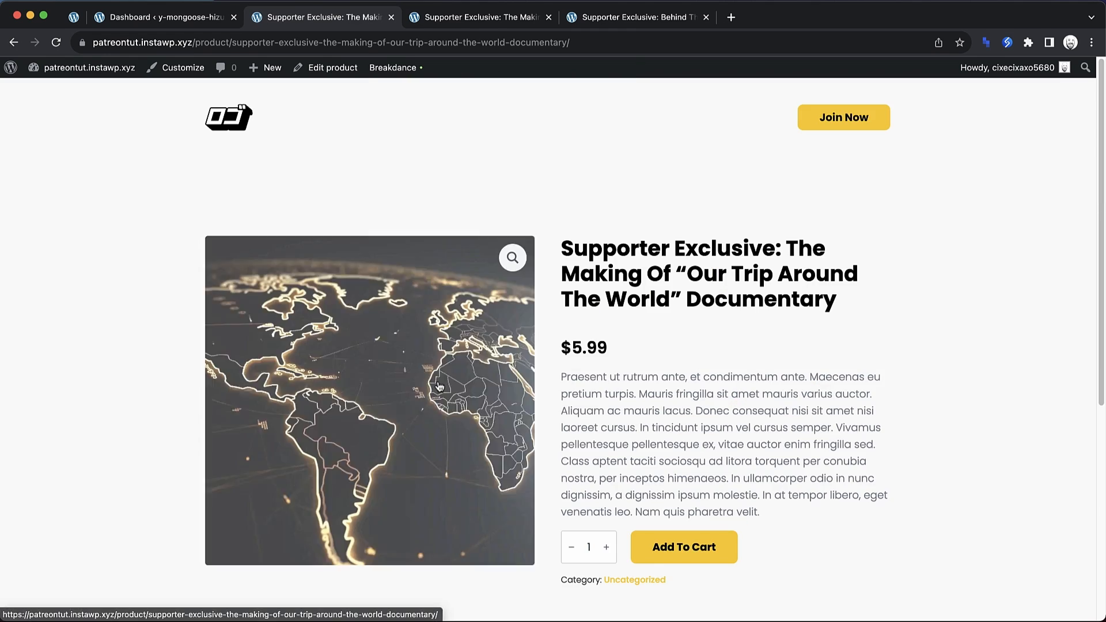
pyautogui.scroll(-3, 667, 309)
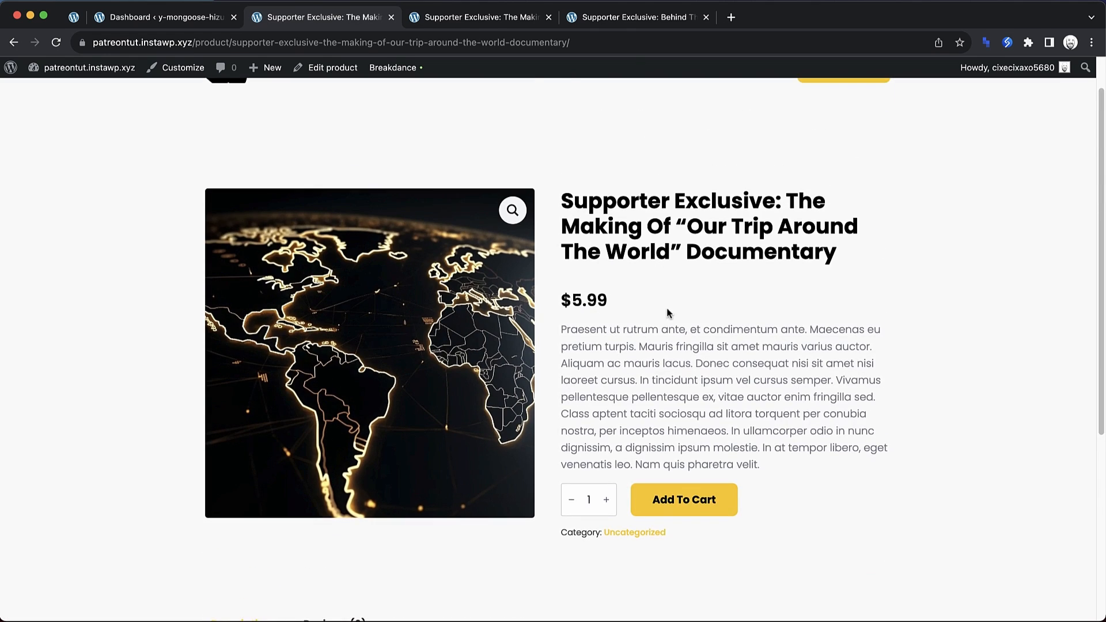
# - Examine the documentary and podcast paid content pages as a non-member, and return to the documentary product page
pyautogui.click(481, 18)
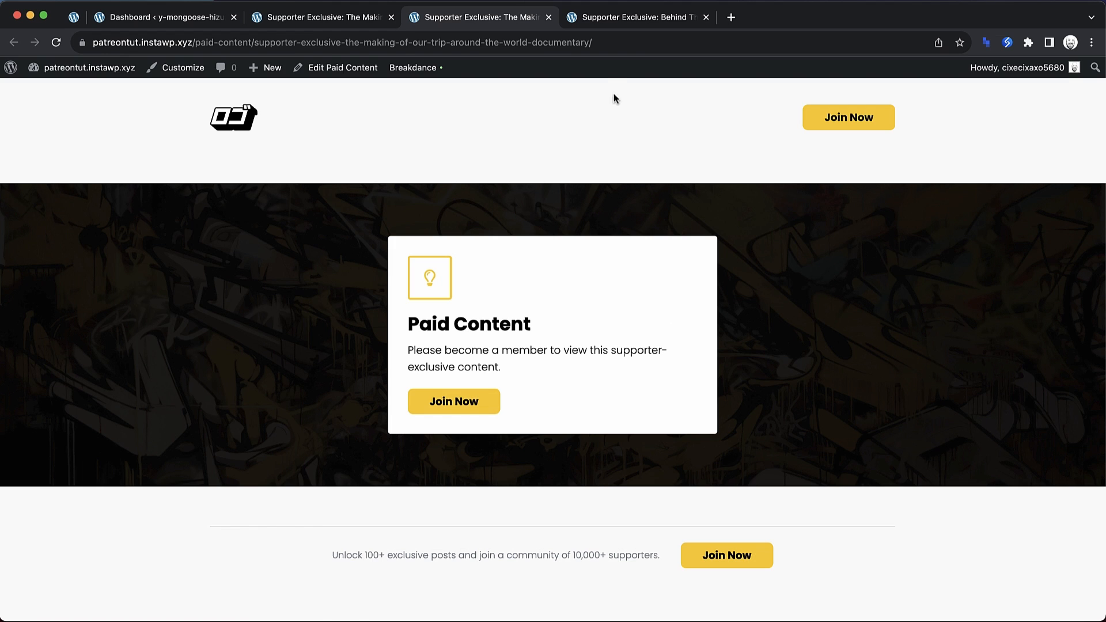
pyautogui.click(611, 18)
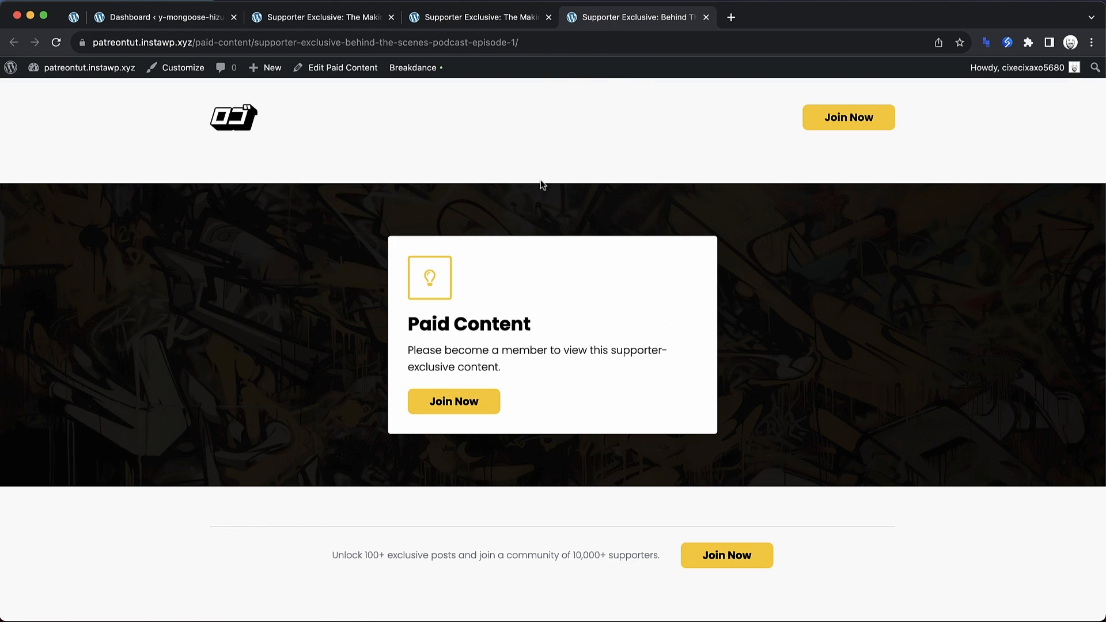
pyautogui.click(312, 18)
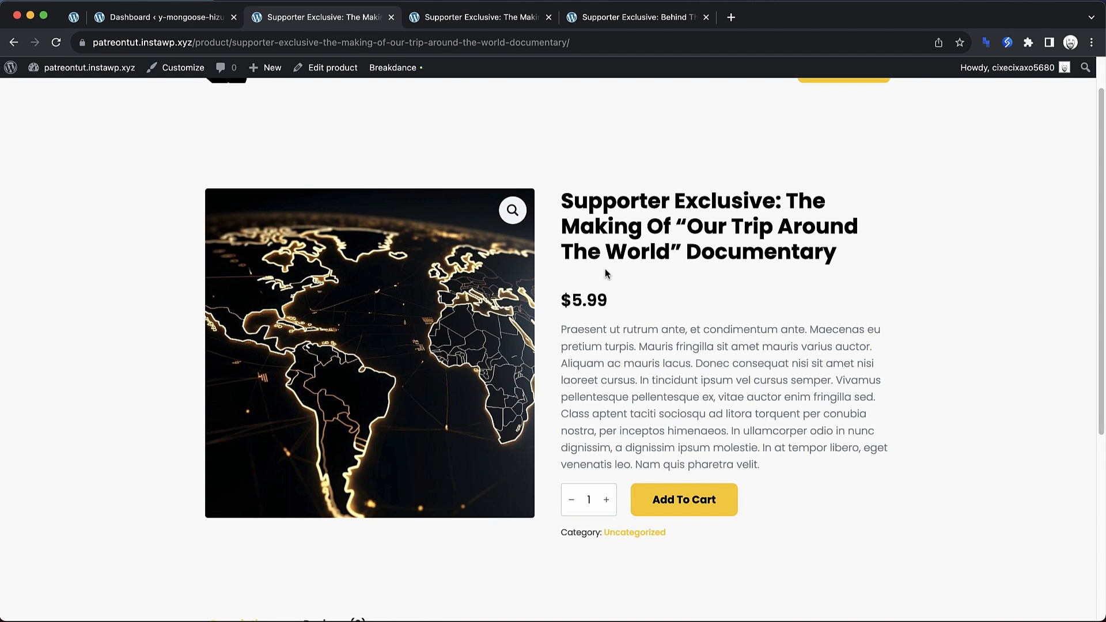
# - Sign up for the Monthly Supporter – All Access subscription and proceed from the cart to checkout
pyautogui.scroll(2, 604, 269)
pyautogui.click(864, 122)
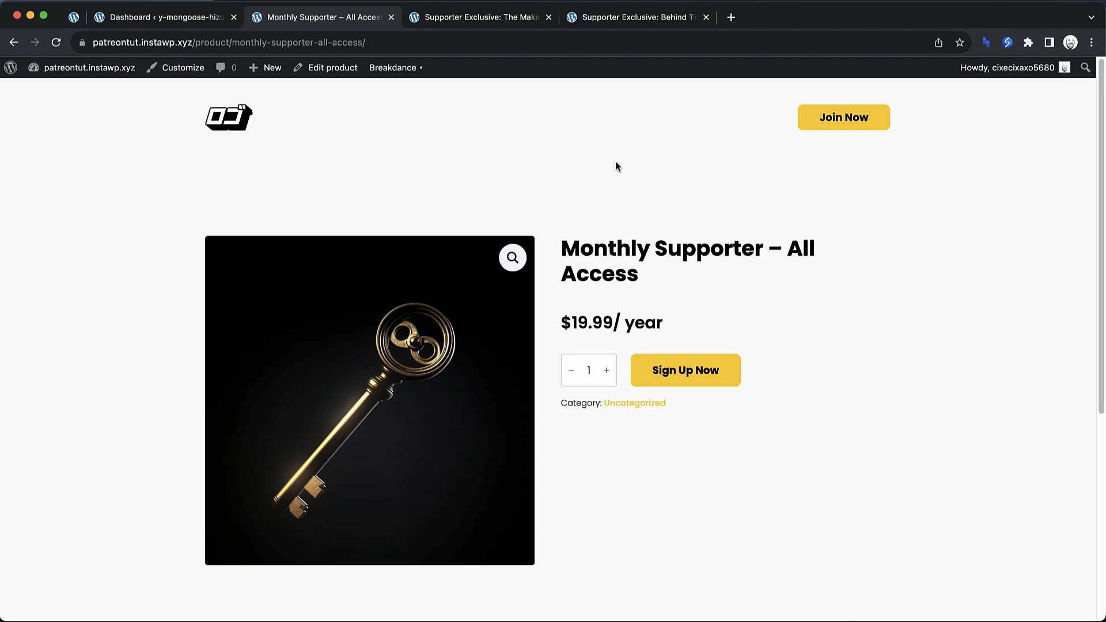
pyautogui.click(693, 368)
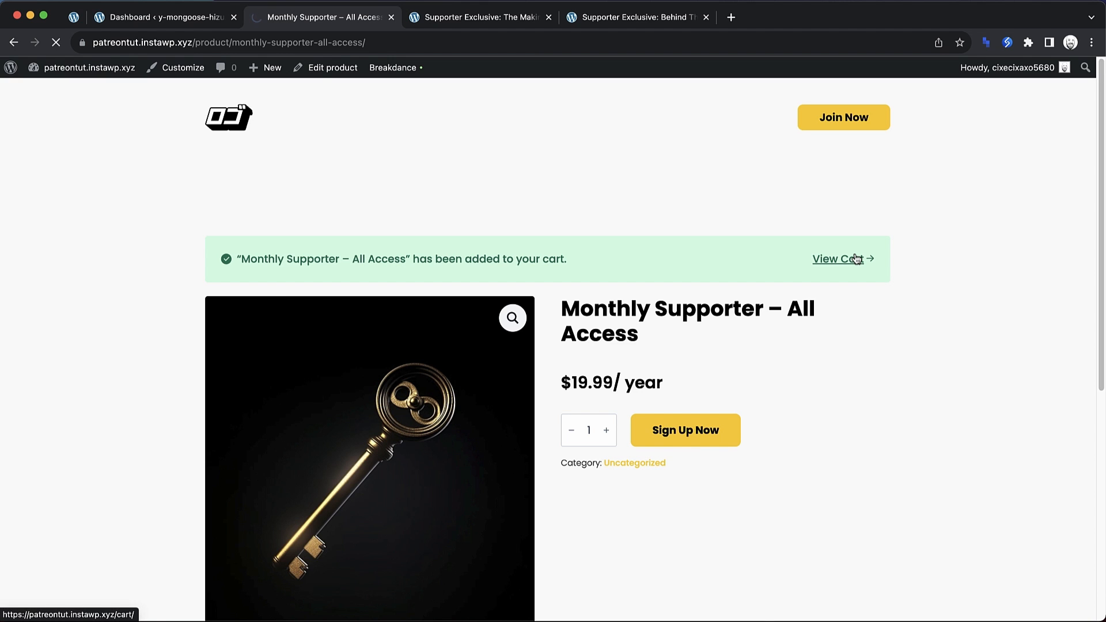
pyautogui.click(856, 259)
pyautogui.click(776, 490)
pyautogui.scroll(-10, 783, 487)
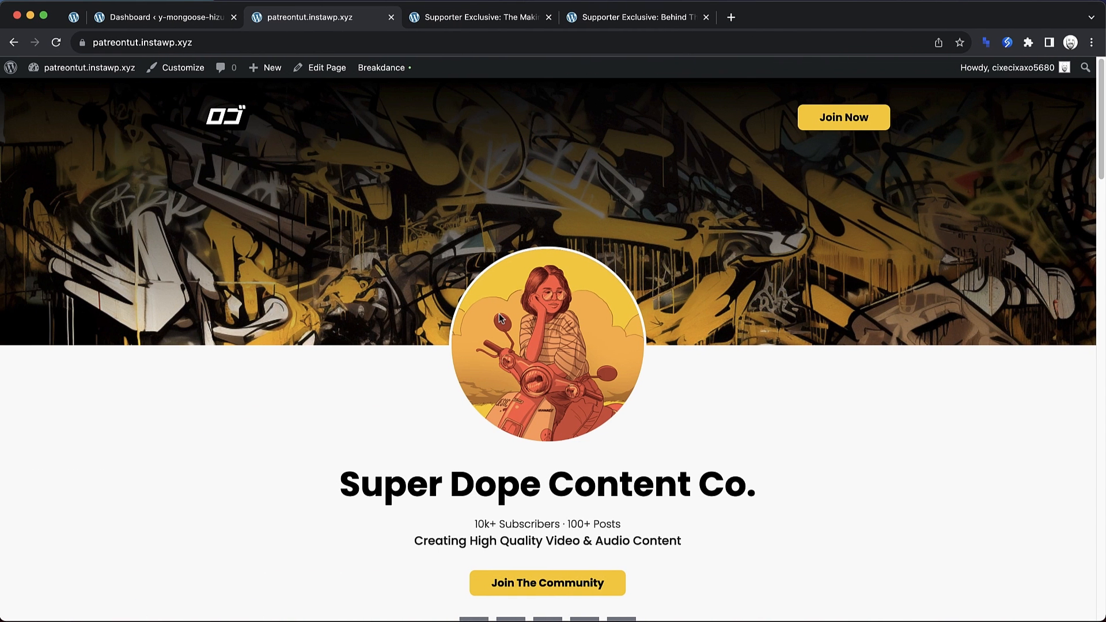
# - Reopen the documentary product page from the home page and follow its link to the content as a member
pyautogui.scroll(-12, 499, 315)
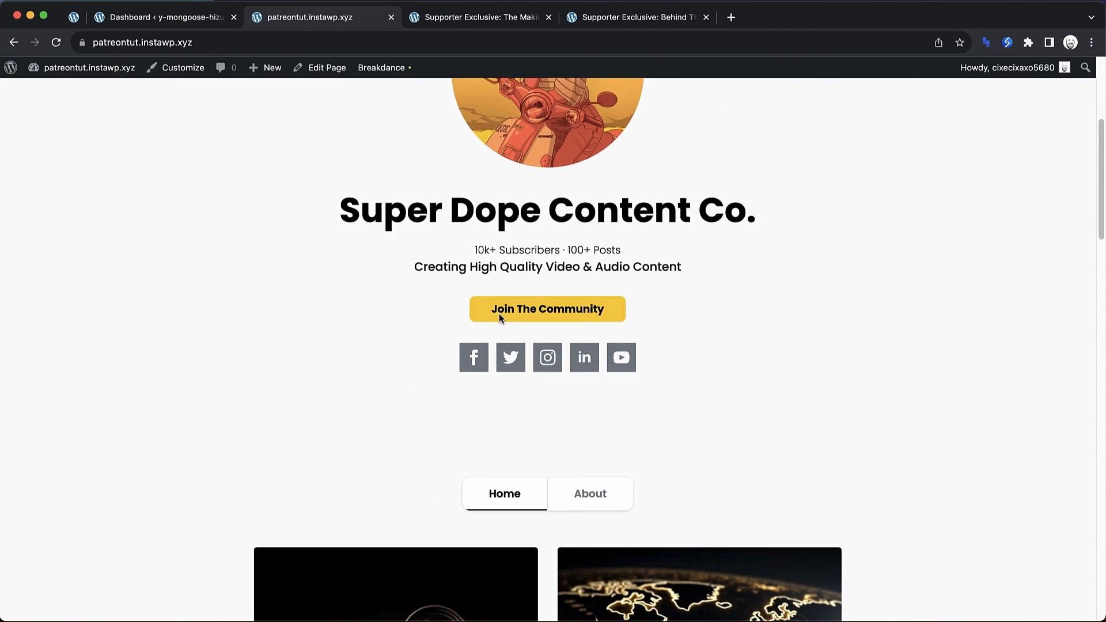
pyautogui.click(694, 351)
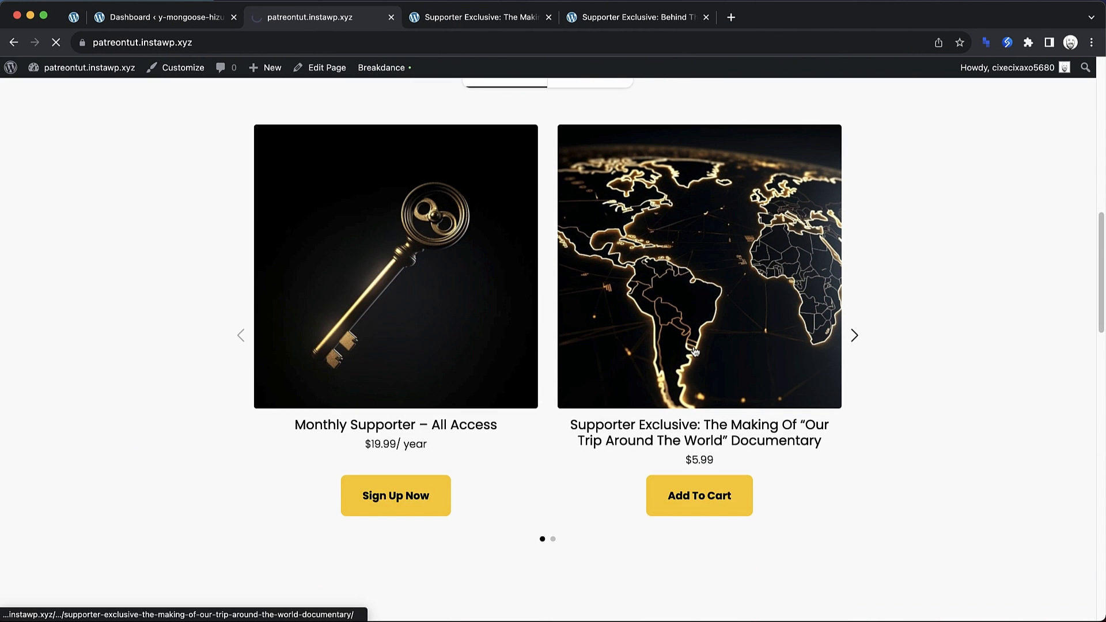
pyautogui.scroll(-4, 693, 350)
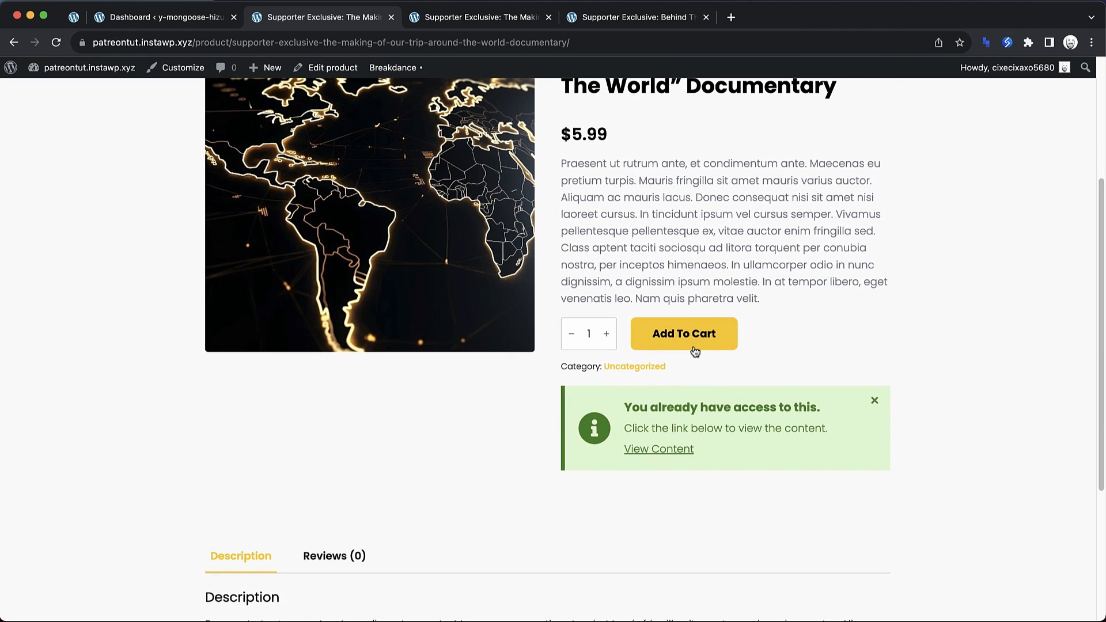
pyautogui.click(644, 449)
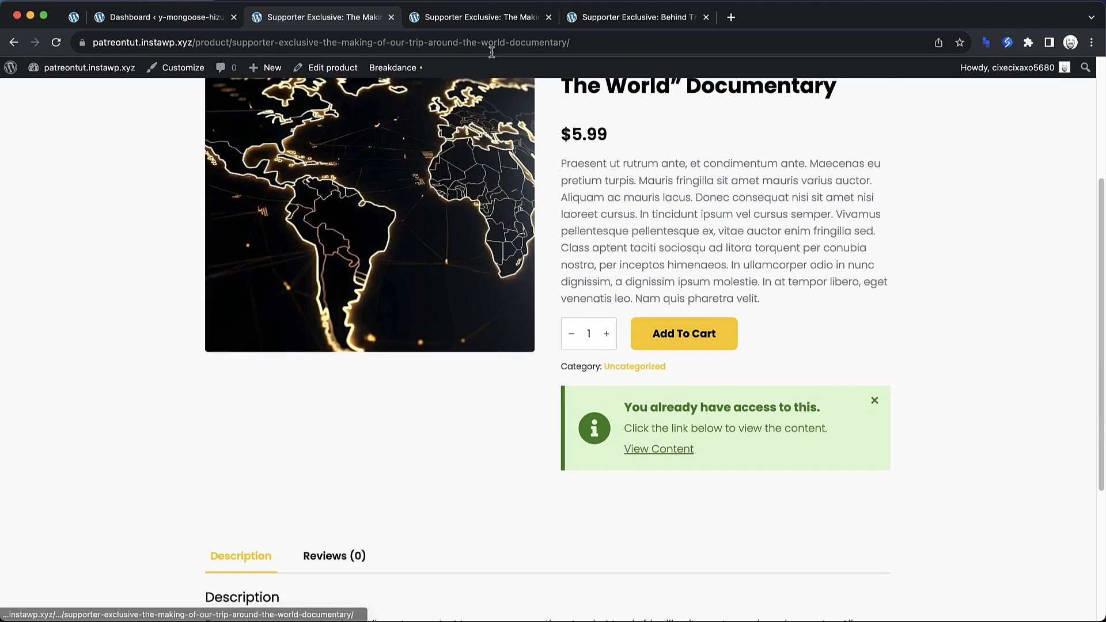
# - Reload the documentary and podcast paid content pages to check member access to both
pyautogui.click(56, 45)
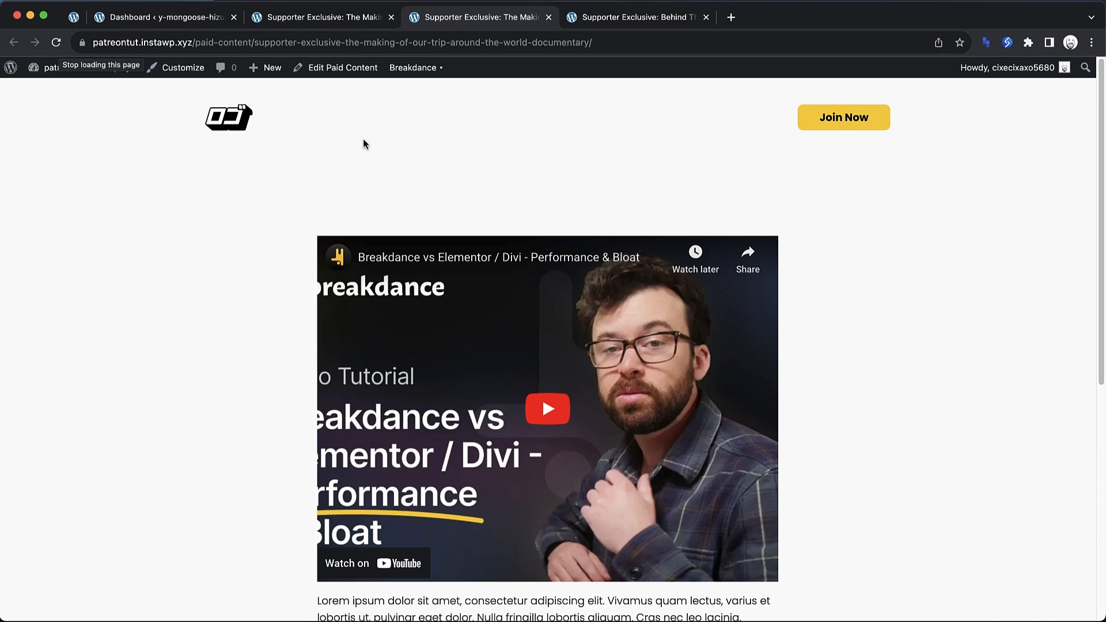
pyautogui.scroll(-5, 464, 173)
pyautogui.click(655, 22)
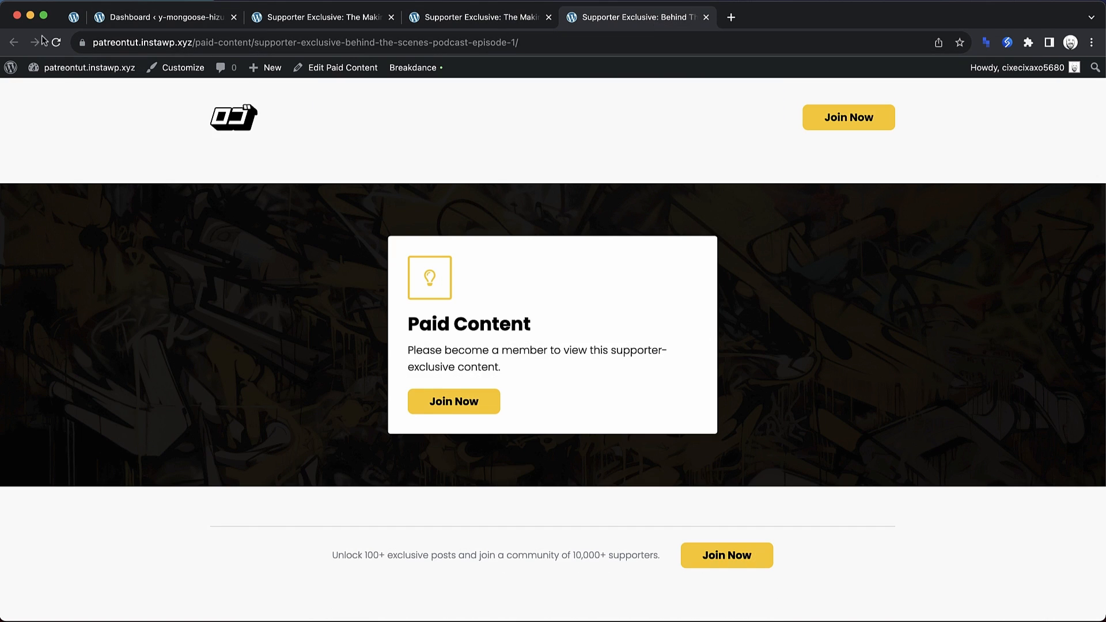
pyautogui.click(56, 43)
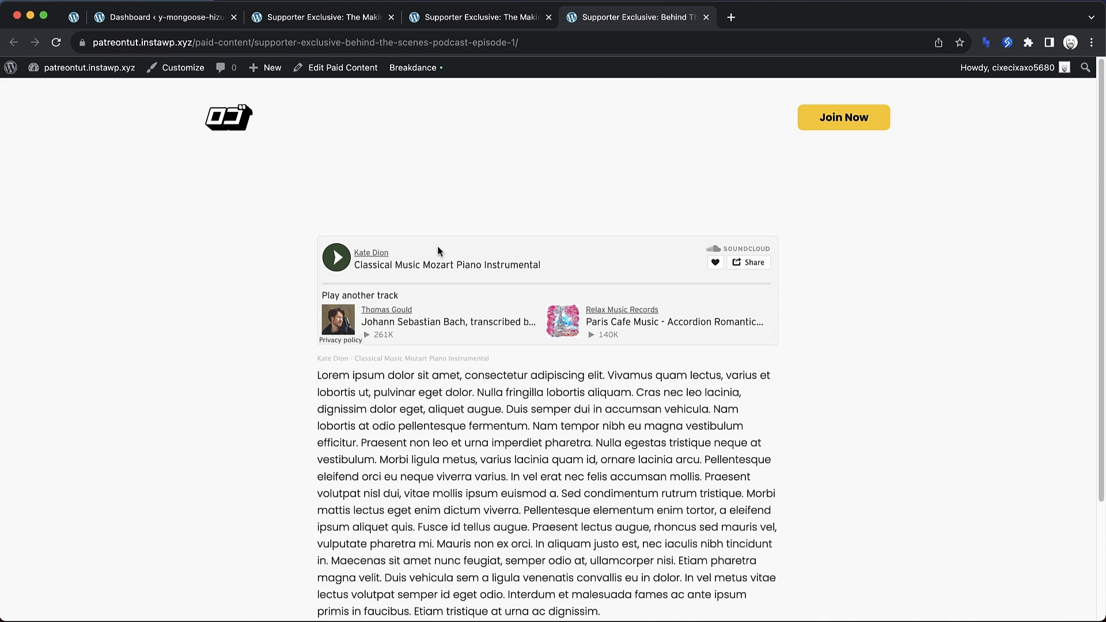
# - Go to the demo site's admin dashboard, view the products list and open the ACF post types
pyautogui.click(335, 18)
pyautogui.moveTo(86, 68)
pyautogui.click(66, 95)
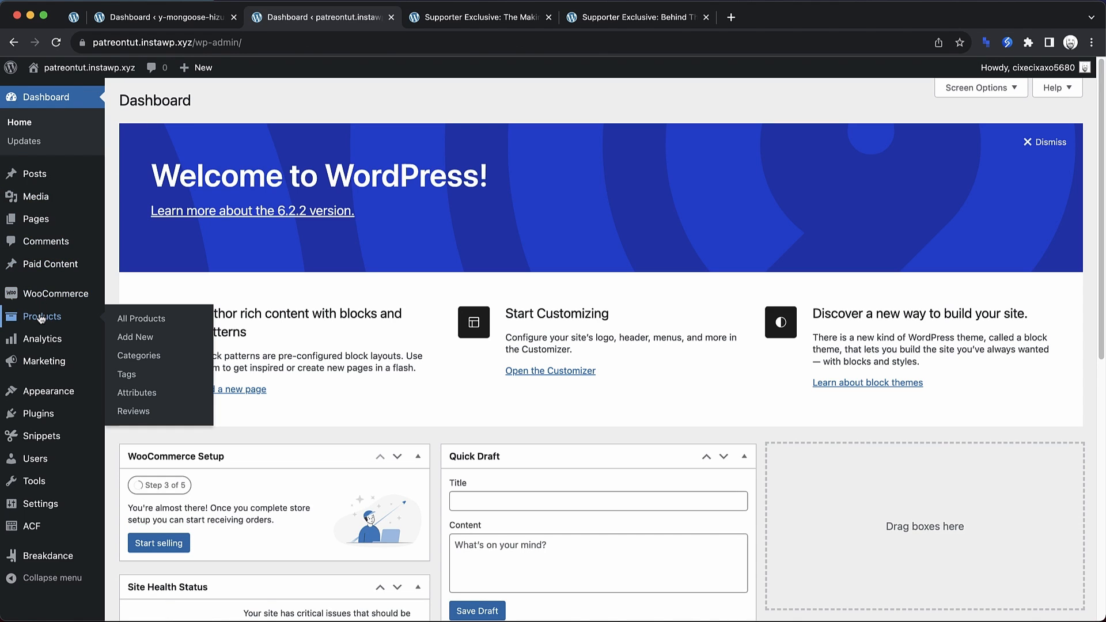
pyautogui.click(41, 318)
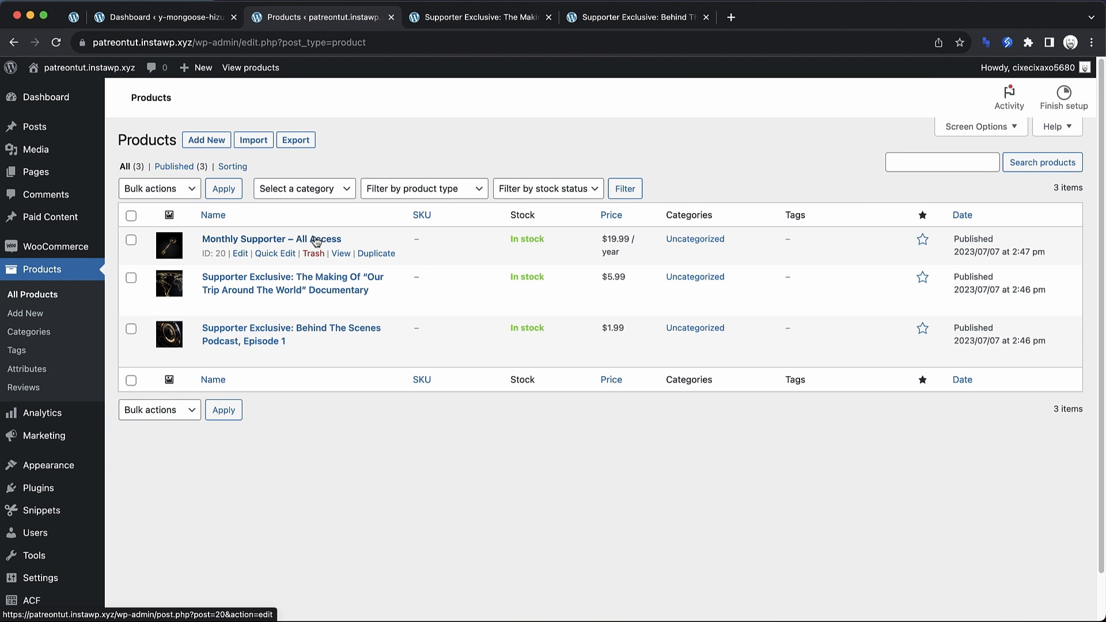
pyautogui.scroll(-2, 316, 241)
pyautogui.moveTo(32, 556)
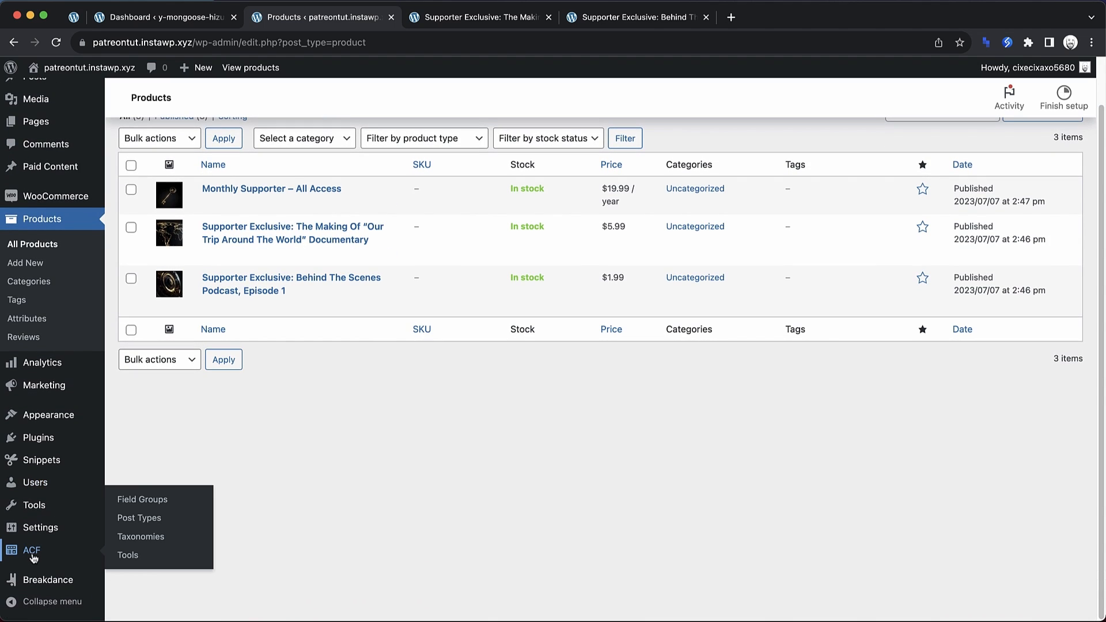
pyautogui.click(139, 520)
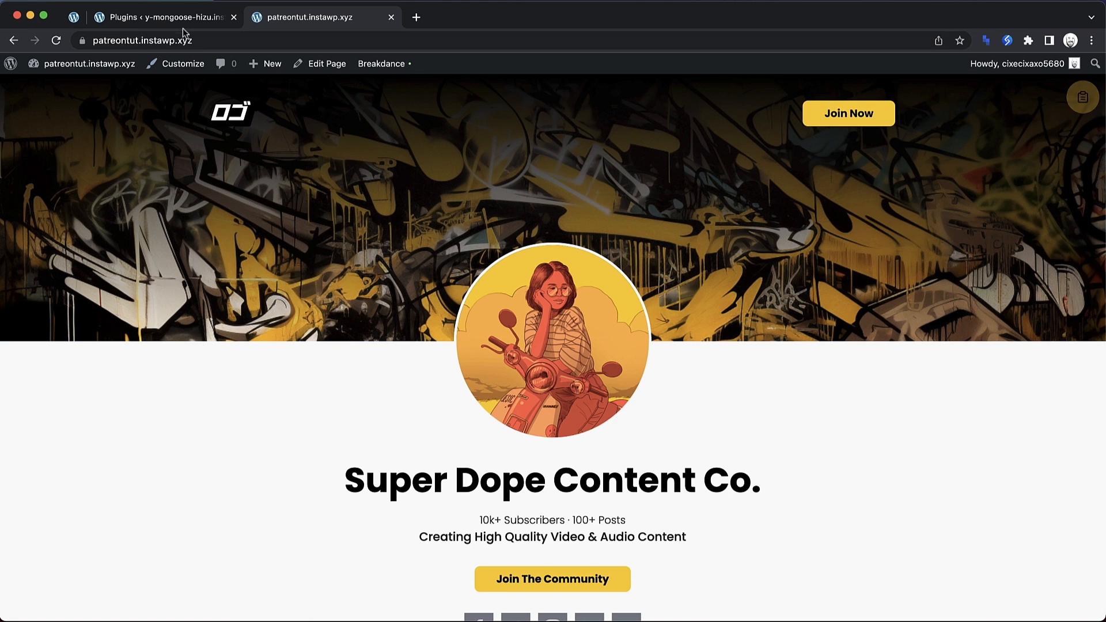
# - Close the demo site, and install and activate the WooCommerce plugin on the y-mongoose-hizu site
pyautogui.click(392, 17)
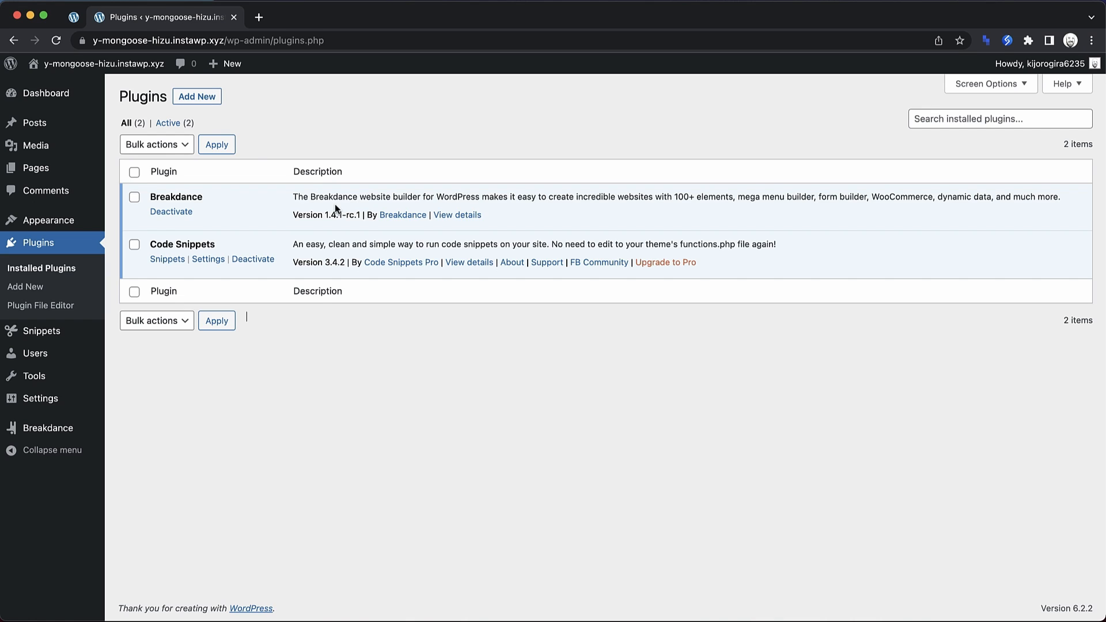
pyautogui.click(198, 98)
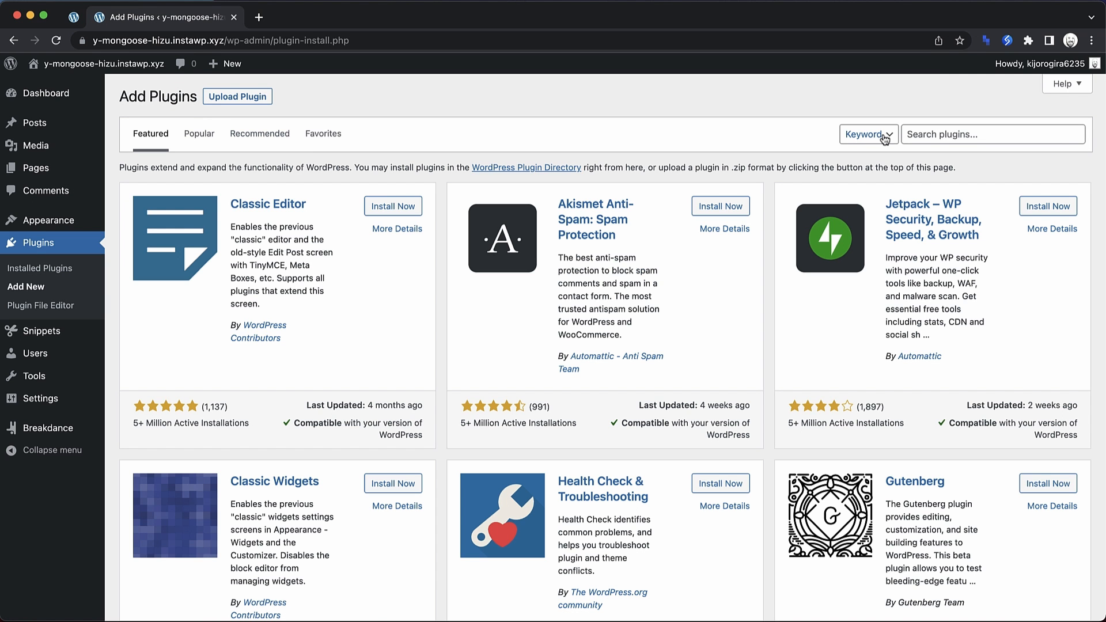
pyautogui.click(907, 133)
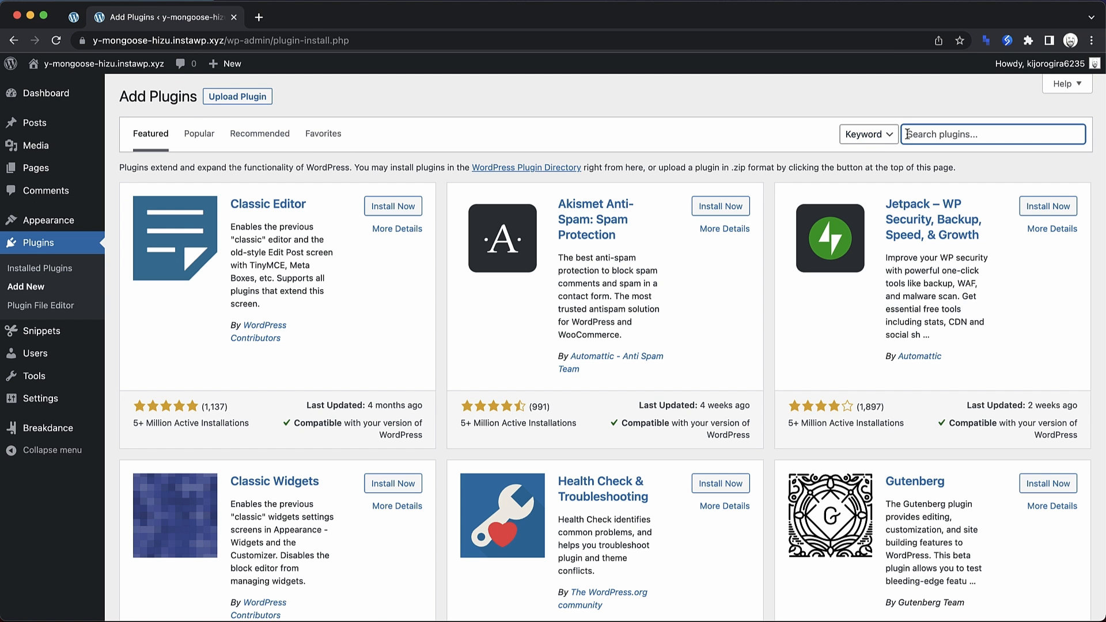
pyautogui.write('WooCommerce')
pyautogui.click(393, 212)
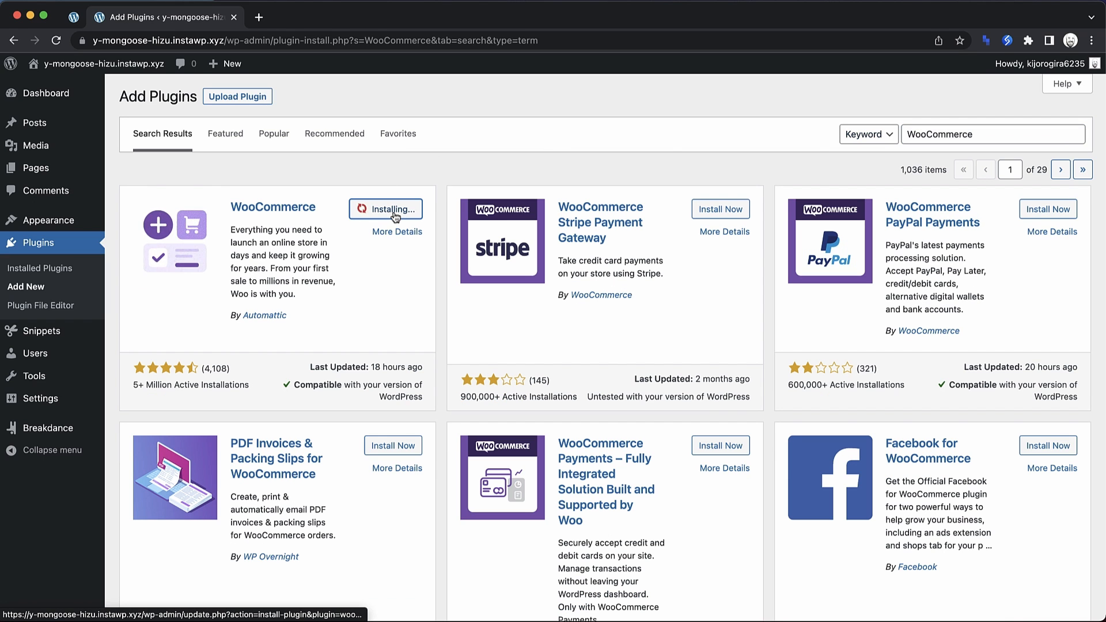
pyautogui.click(395, 214)
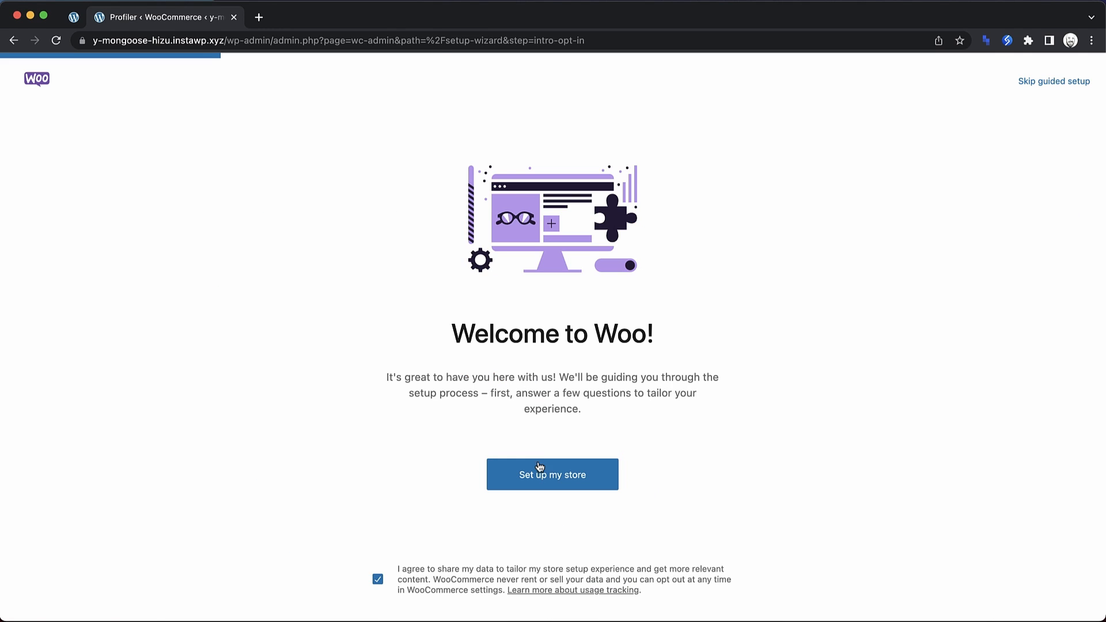
# - Start the store setup as "I'm just starting my business", choose the Food and drink industry, and select a location matching "cal"
pyautogui.click(538, 467)
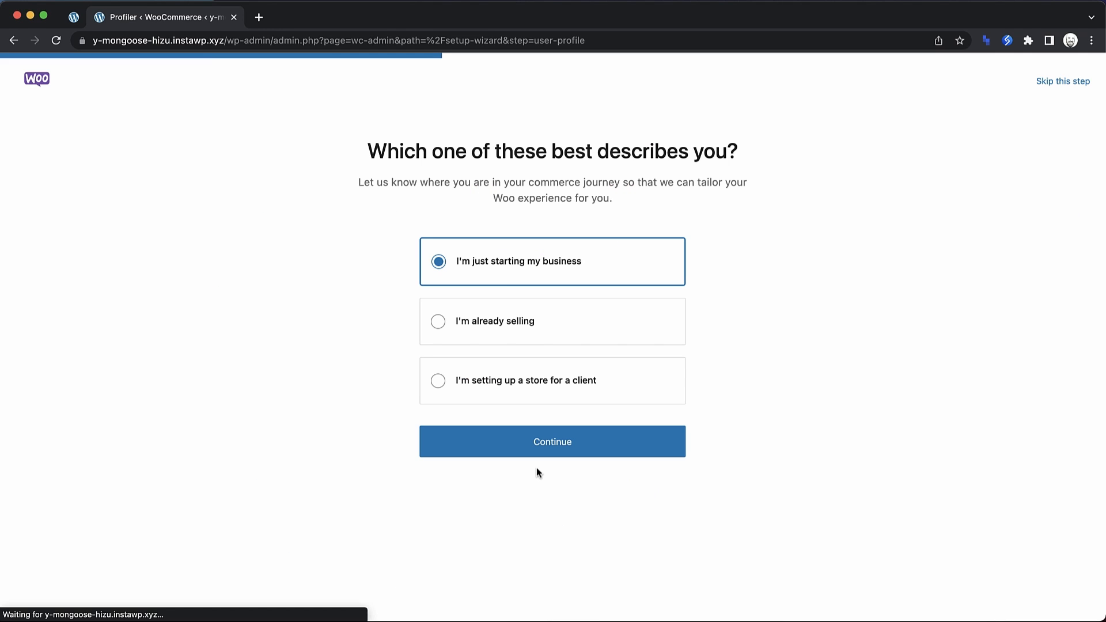
pyautogui.click(540, 439)
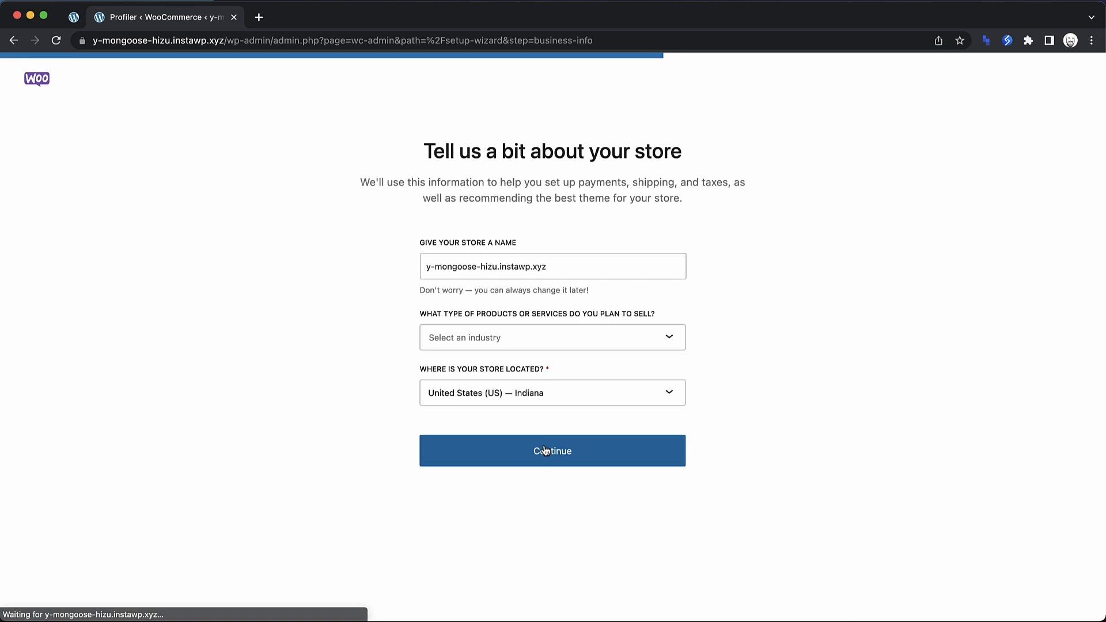
pyautogui.click(534, 327)
pyautogui.click(523, 421)
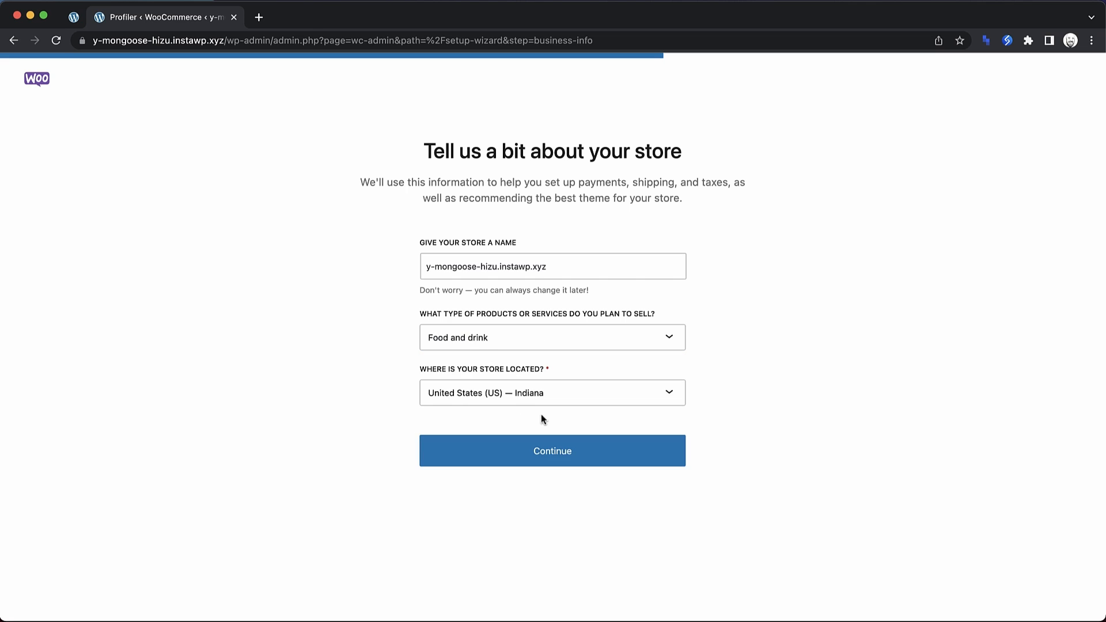
pyautogui.click(547, 397)
pyautogui.write('cal')
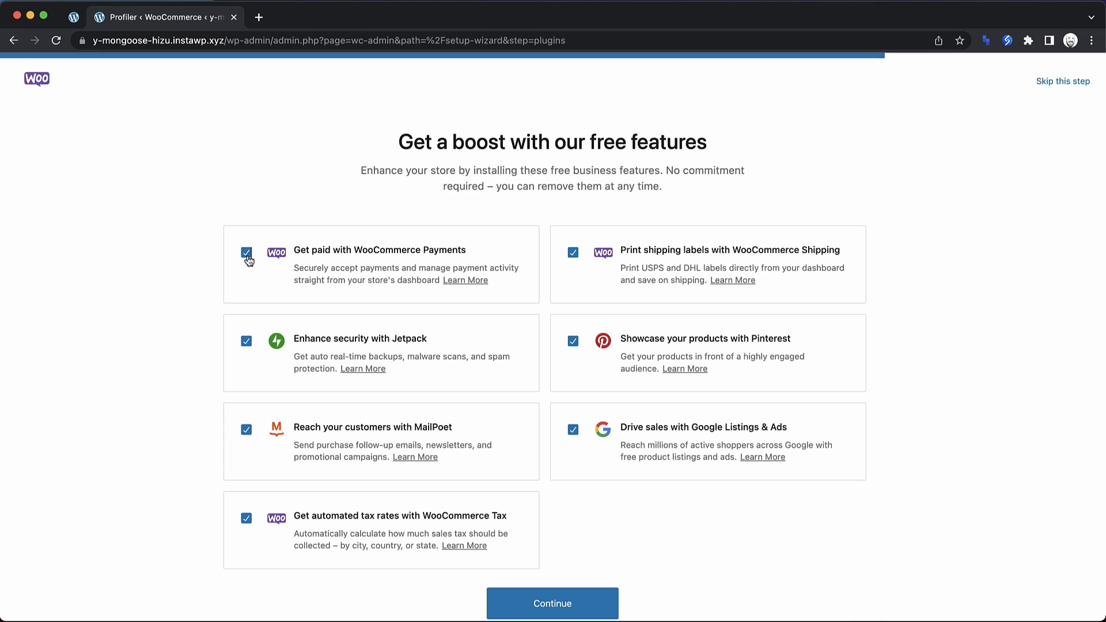
# - Deselect all seven free business features and finish the guided store setup
pyautogui.click(247, 253)
pyautogui.click(246, 340)
pyautogui.click(246, 430)
pyautogui.click(246, 521)
pyautogui.click(573, 431)
pyautogui.click(574, 342)
pyautogui.click(573, 252)
pyautogui.click(557, 602)
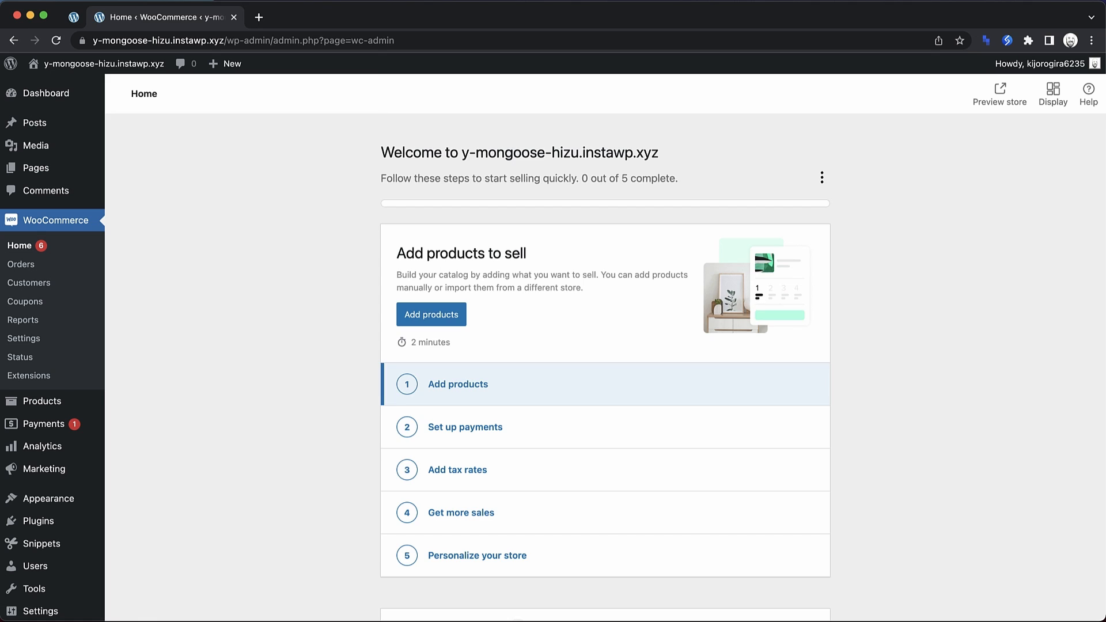
# - Open the payment setup task and examine the WooCommerce Payments offer and the alternative payment providers
pyautogui.click(497, 424)
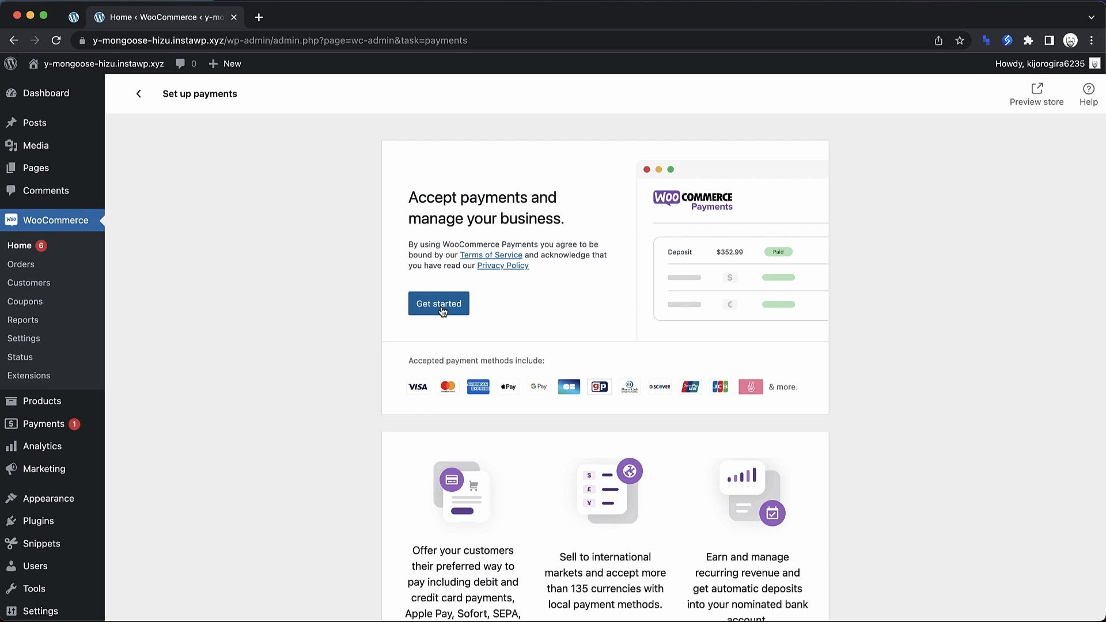
pyautogui.scroll(-6, 442, 311)
pyautogui.scroll(-3, 442, 311)
pyautogui.scroll(8, 440, 309)
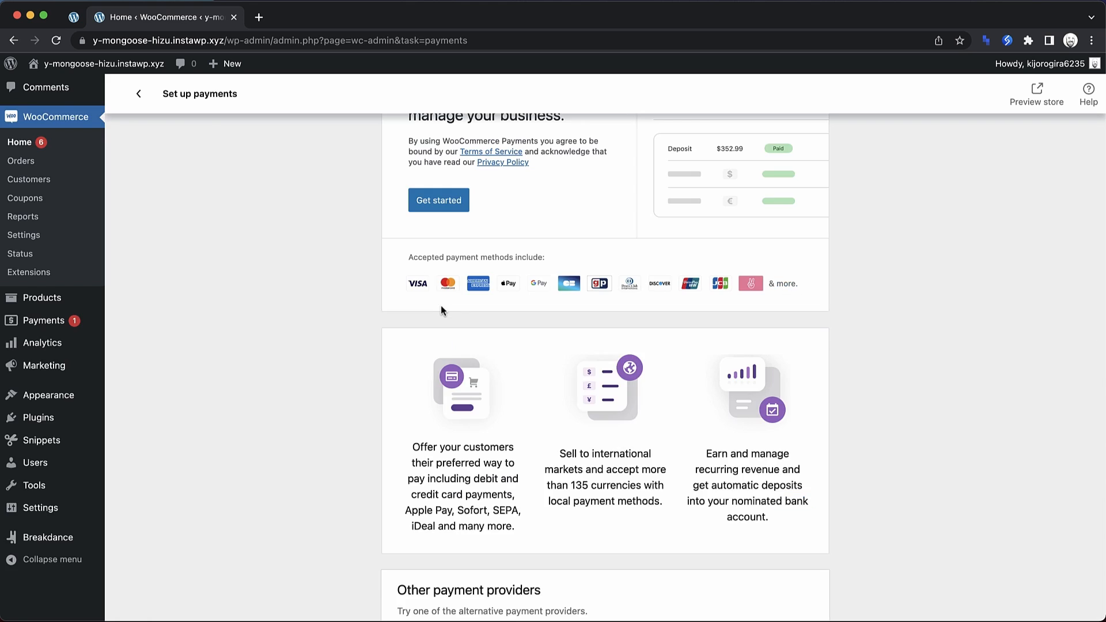
pyautogui.scroll(2, 441, 306)
pyautogui.moveTo(562, 219); pyautogui.dragTo(406, 196)
pyautogui.click(403, 197)
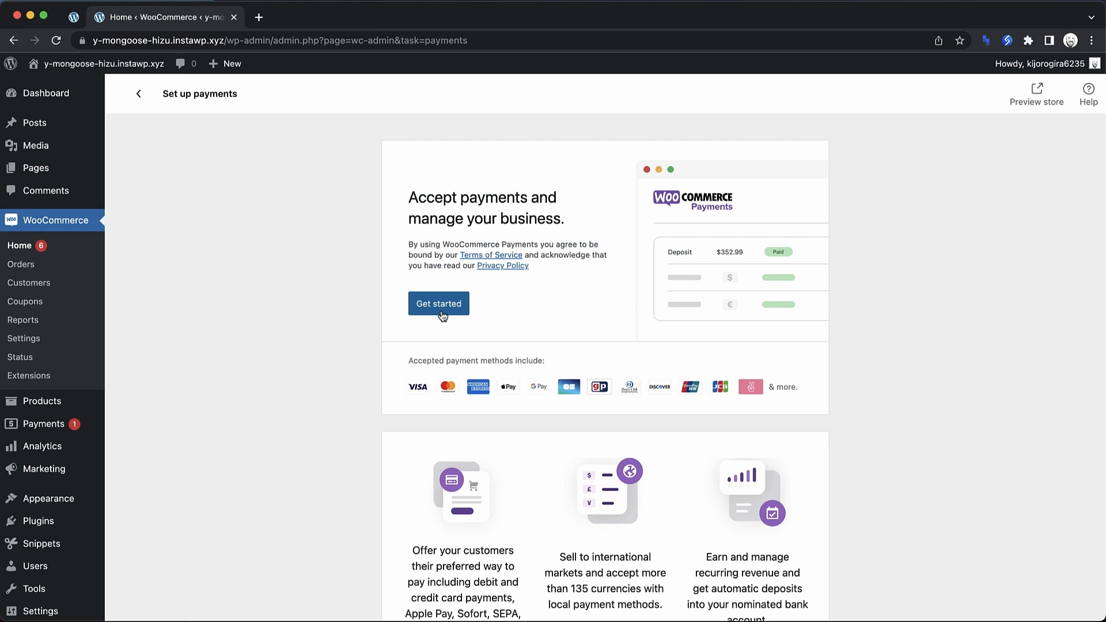
# - Enable cash on delivery as an offline payment method and save its settings, with virtual orders accepted
pyautogui.scroll(-10, 665, 296)
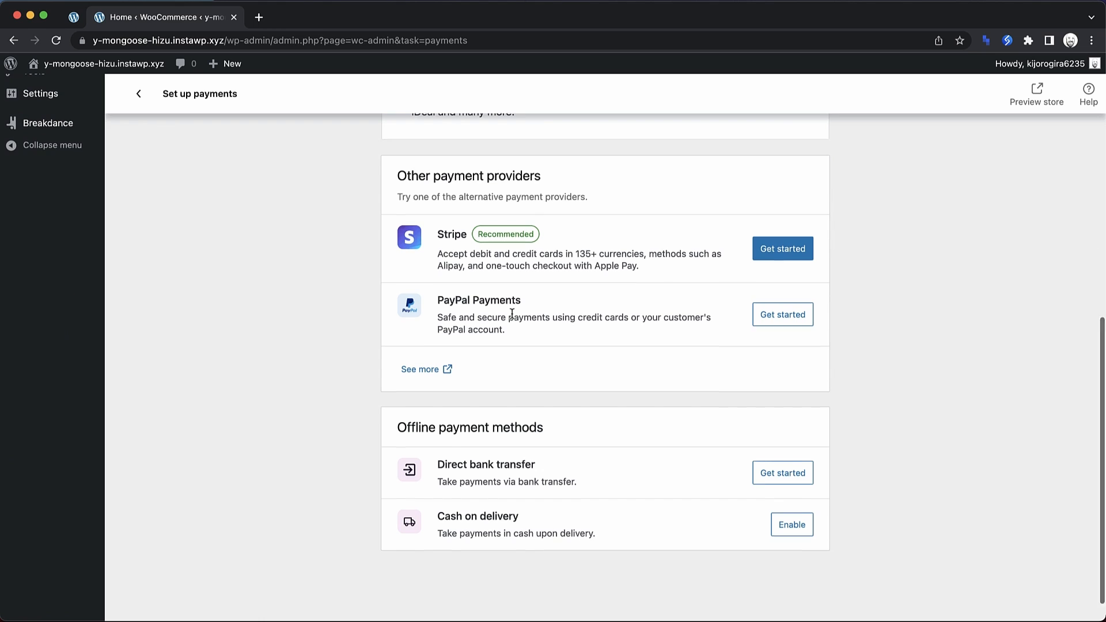
pyautogui.scroll(-1, 511, 314)
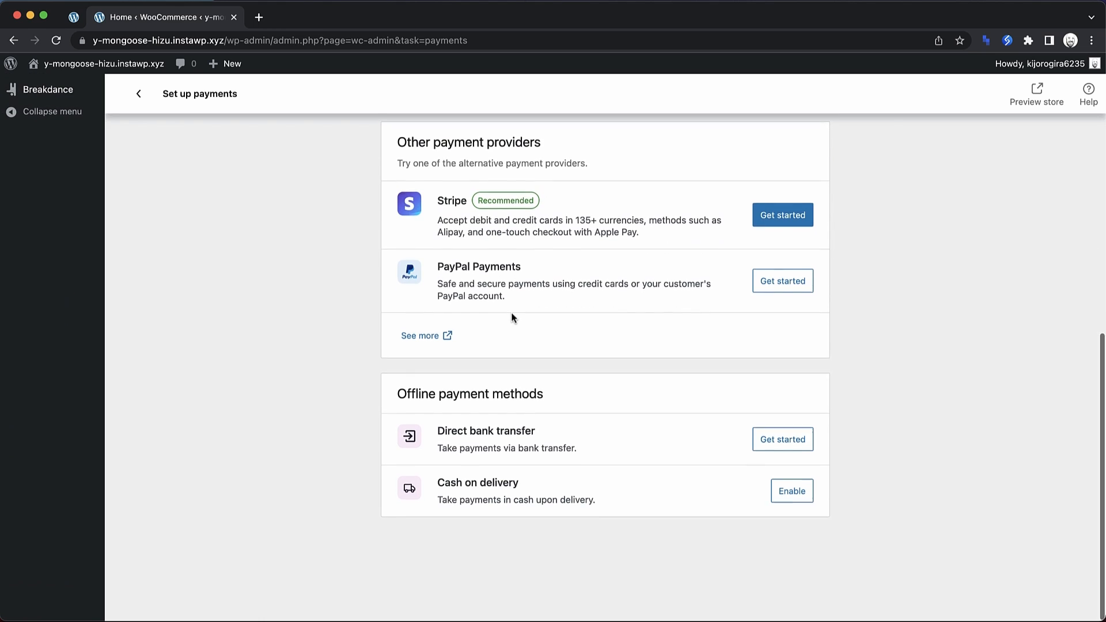
pyautogui.click(795, 497)
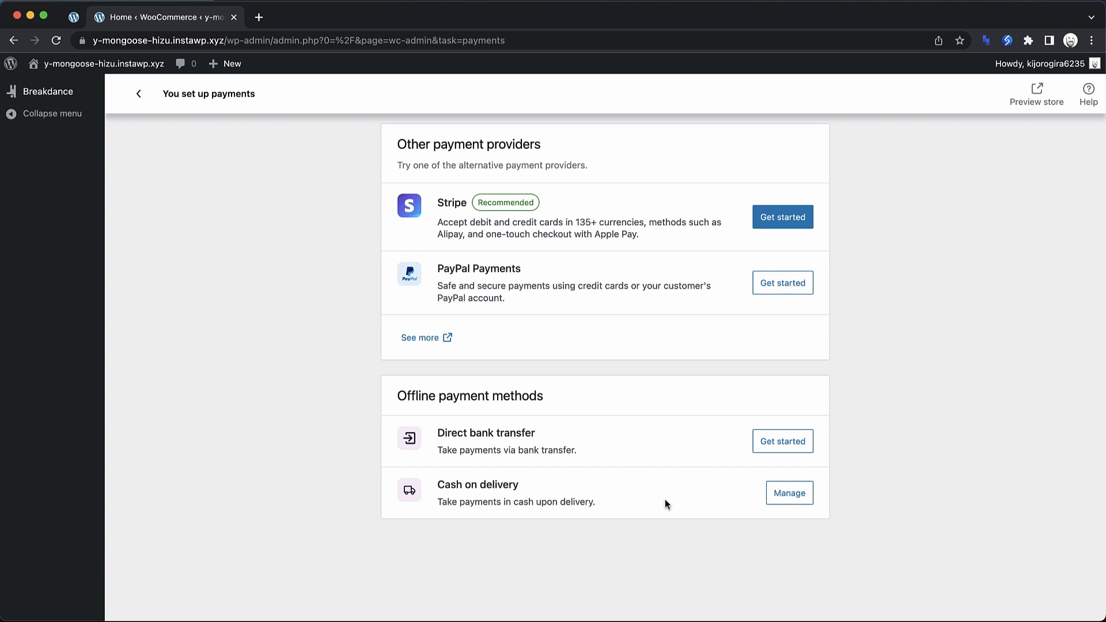
pyautogui.click(794, 497)
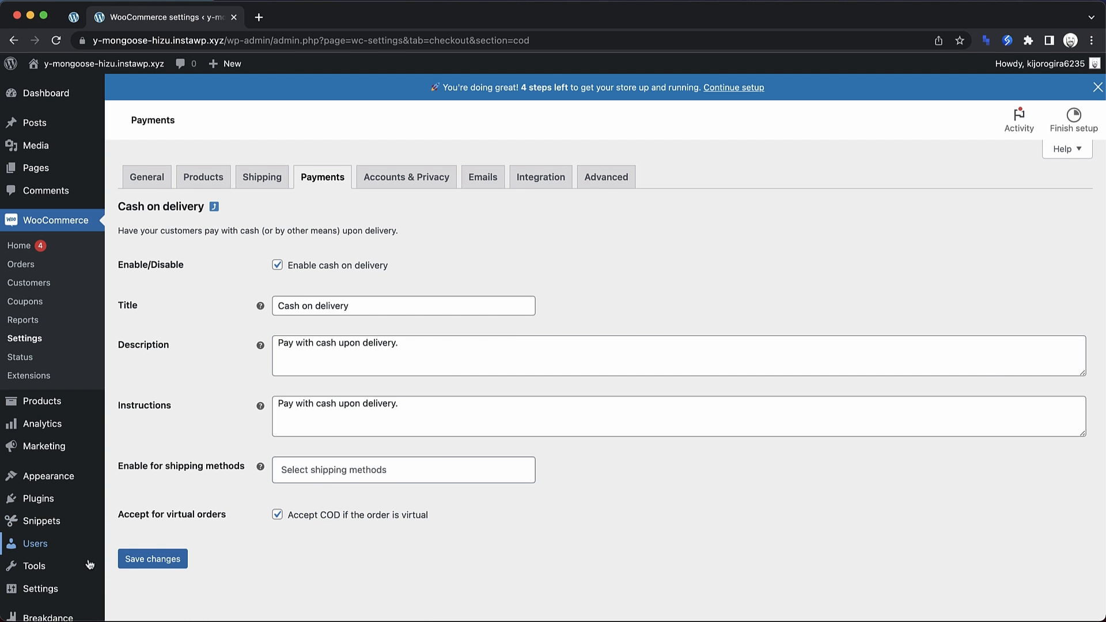
pyautogui.click(180, 568)
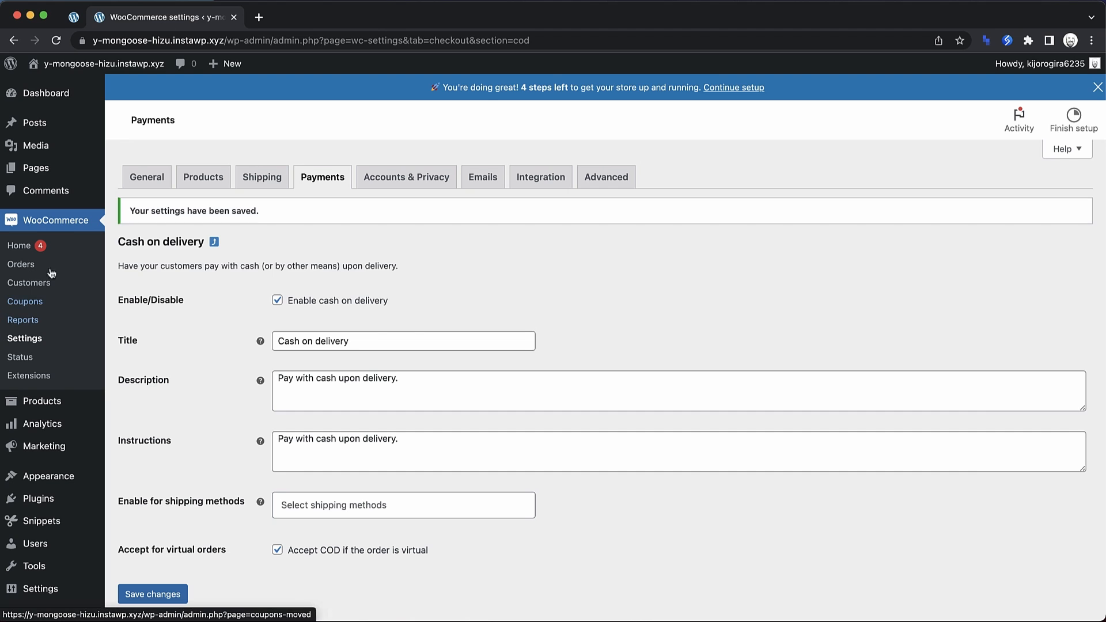
# - Add a new product named "Behind The Scenes Documentary" and fill its description with a paragraph of lorem ipsum text
pyautogui.moveTo(58, 407)
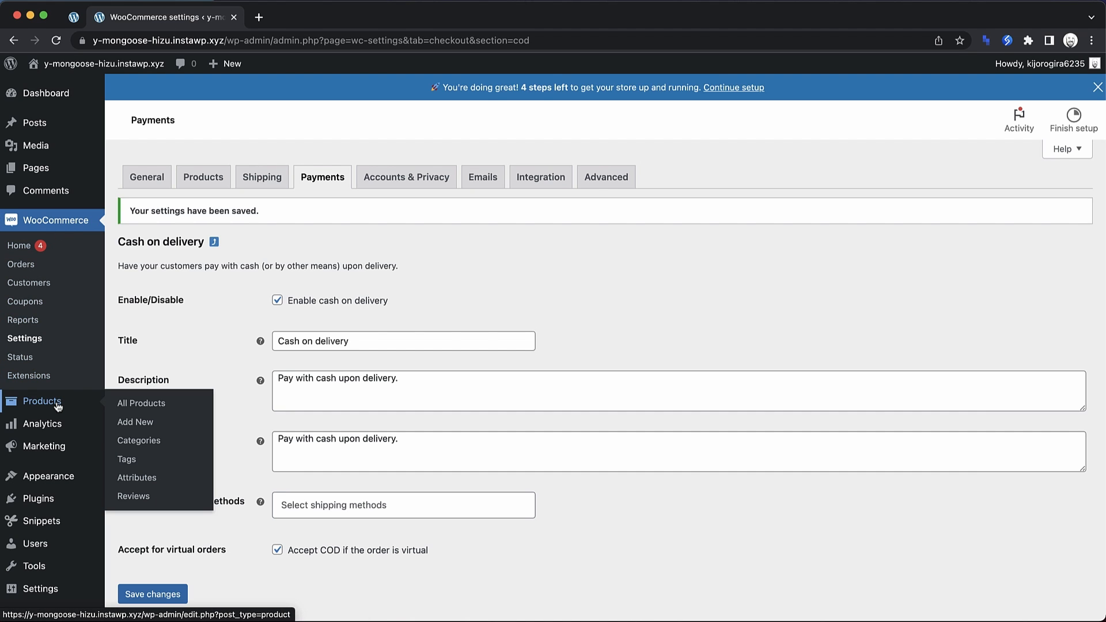
pyautogui.click(144, 423)
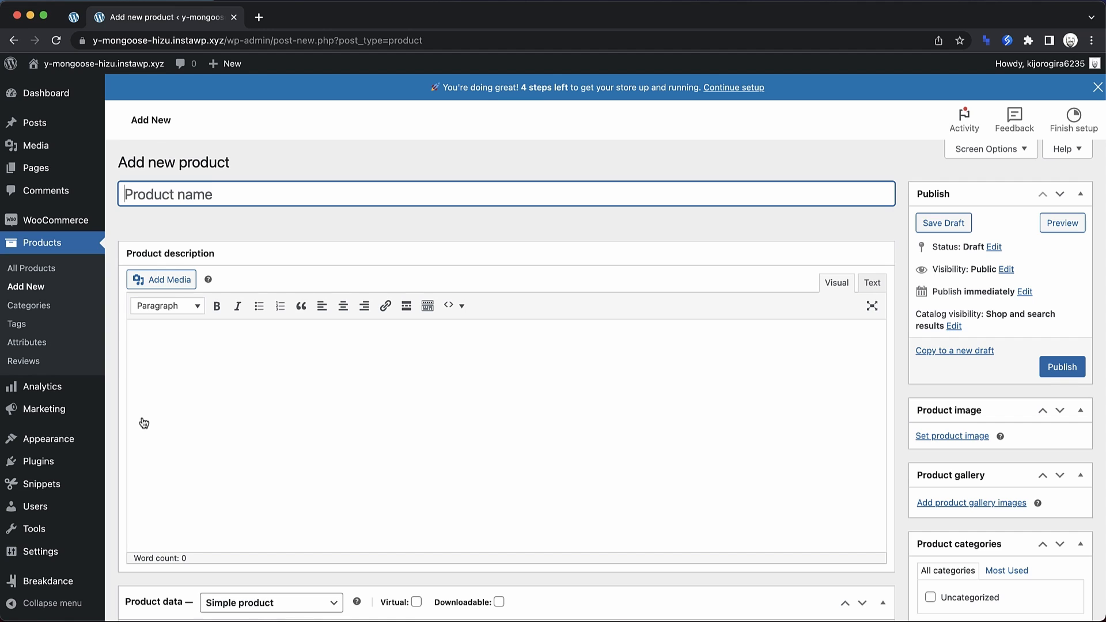
pyautogui.write('Be')
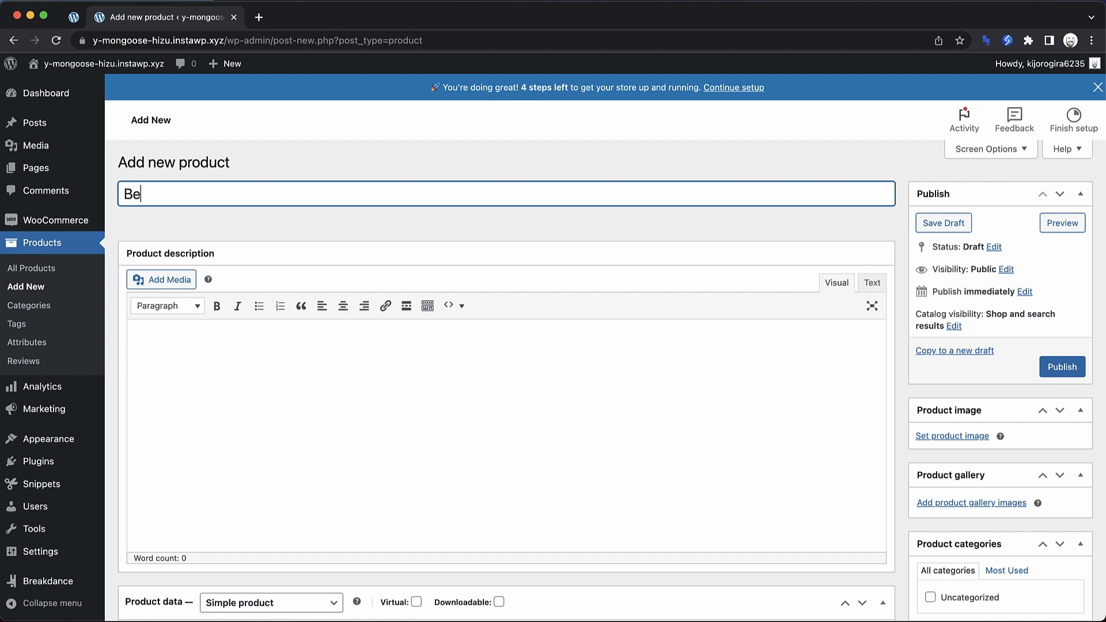
pyautogui.write('hind The Scenes Documentary')
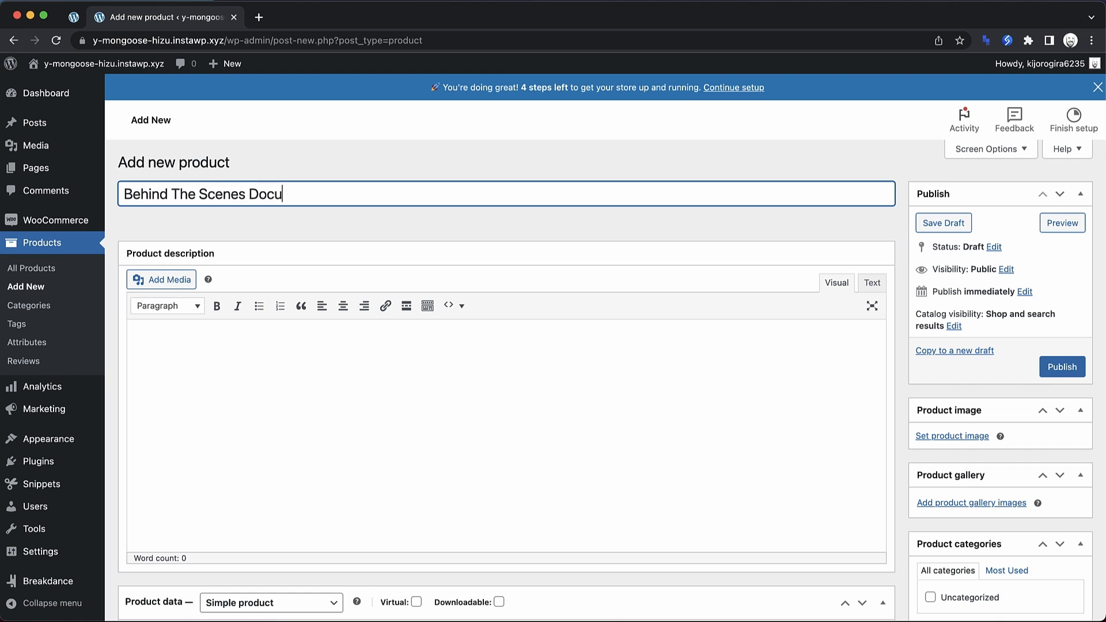
pyautogui.click(261, 432)
pyautogui.write('lipsum')
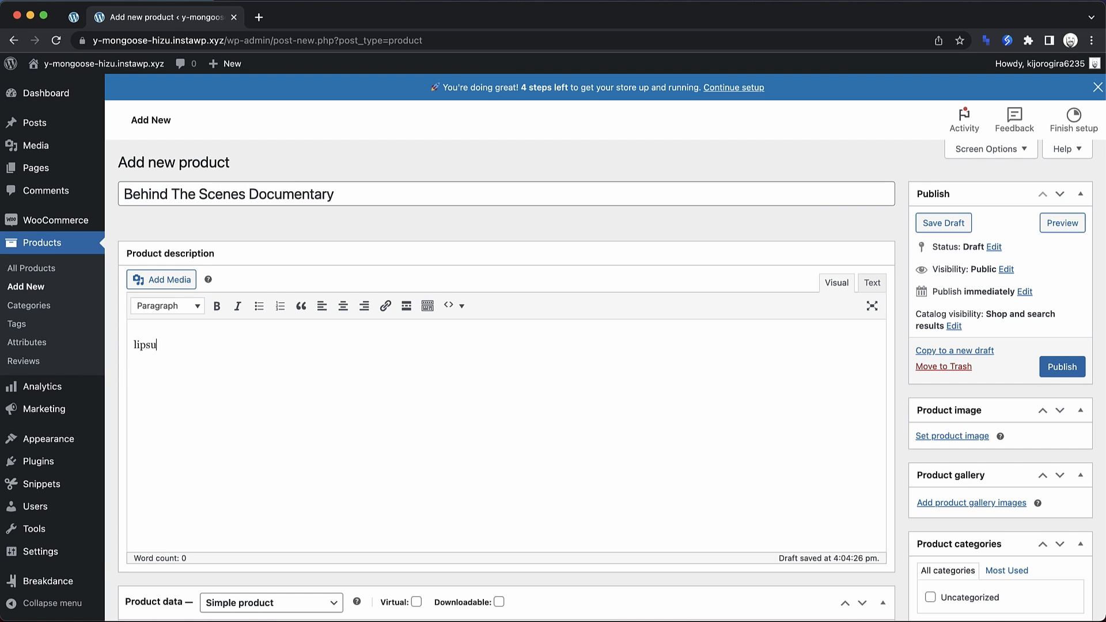
# - Mark the documentary product as virtual and set its regular price to 5.99
pyautogui.scroll(-1, 568, 417)
pyautogui.scroll(-5, 568, 417)
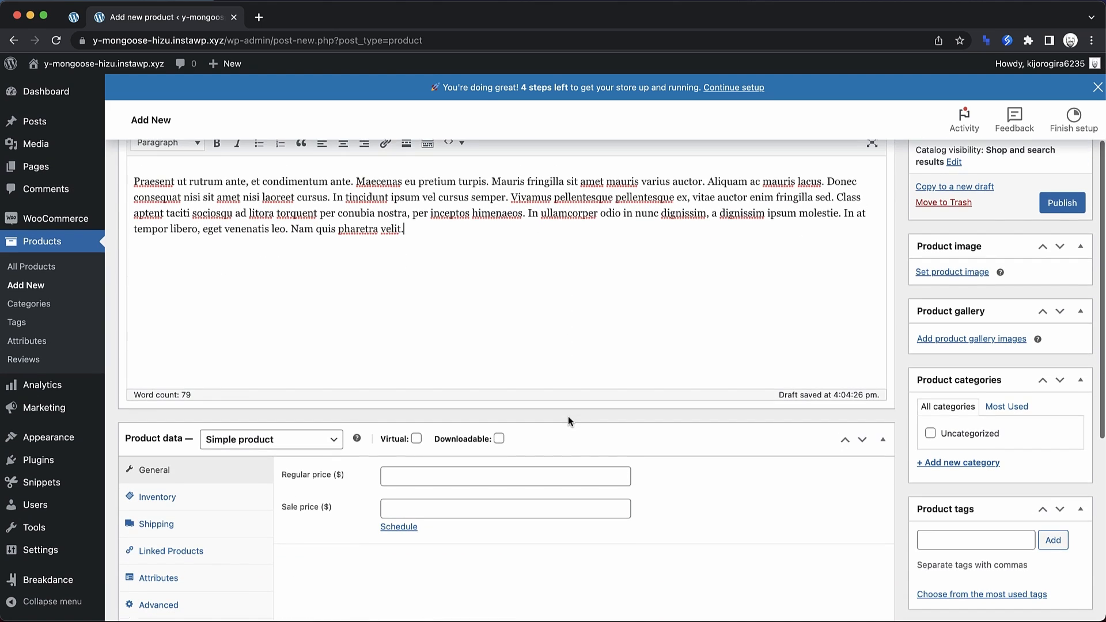
pyautogui.scroll(-5, 568, 416)
pyautogui.click(416, 294)
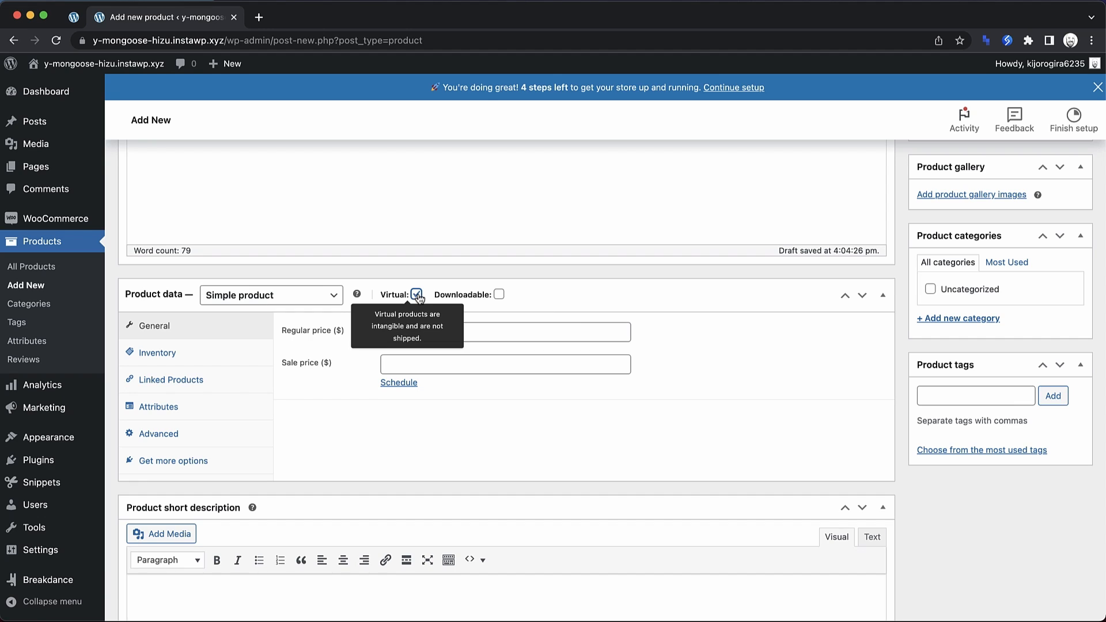
pyautogui.click(534, 331)
pyautogui.write('5.99')
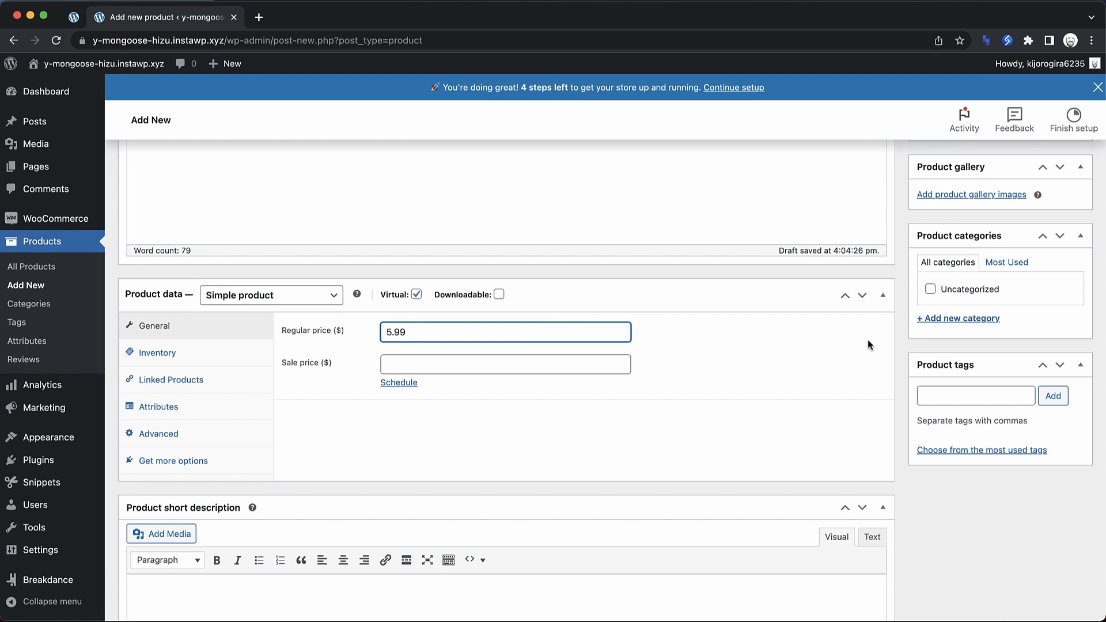
# - Set the black-and-gold world map from the media library as the documentary's product image and publish the product
pyautogui.scroll(3, 869, 345)
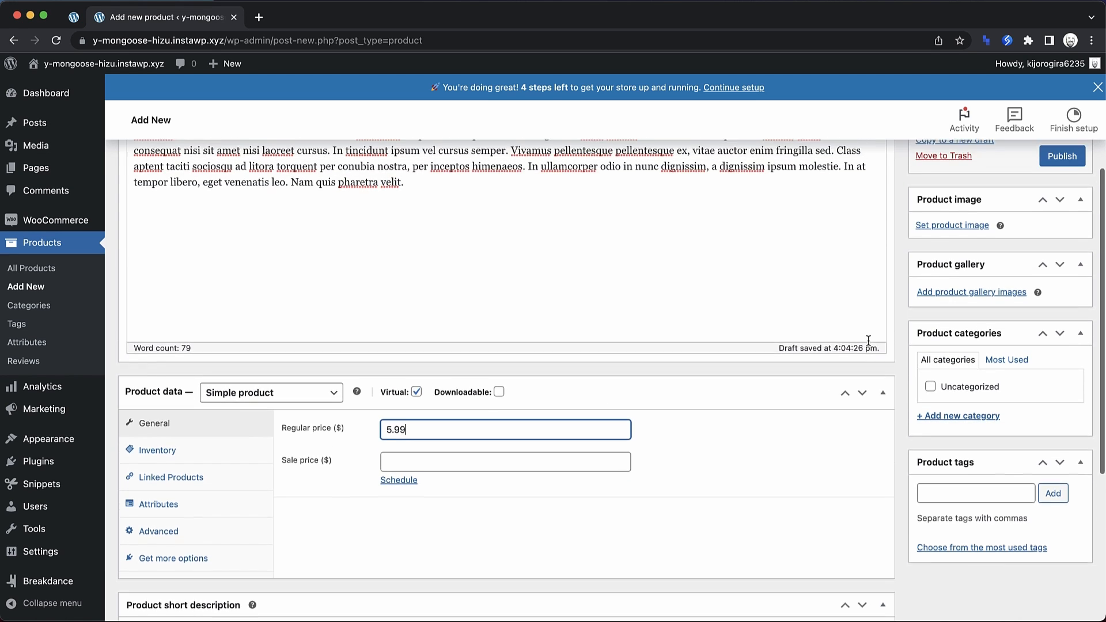
pyautogui.click(965, 287)
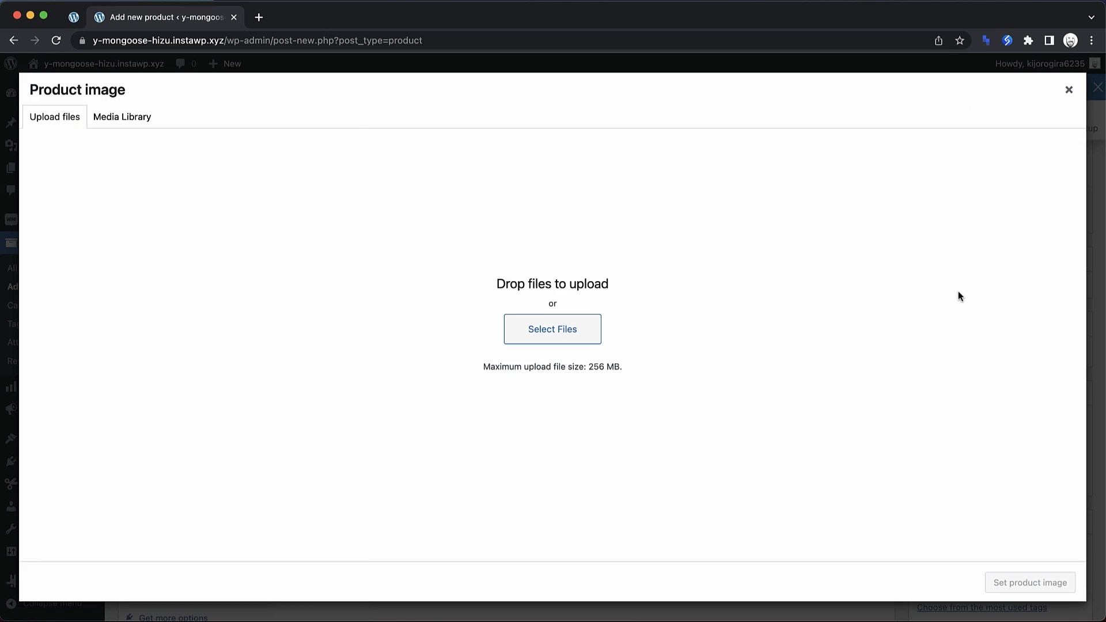
pyautogui.click(122, 116)
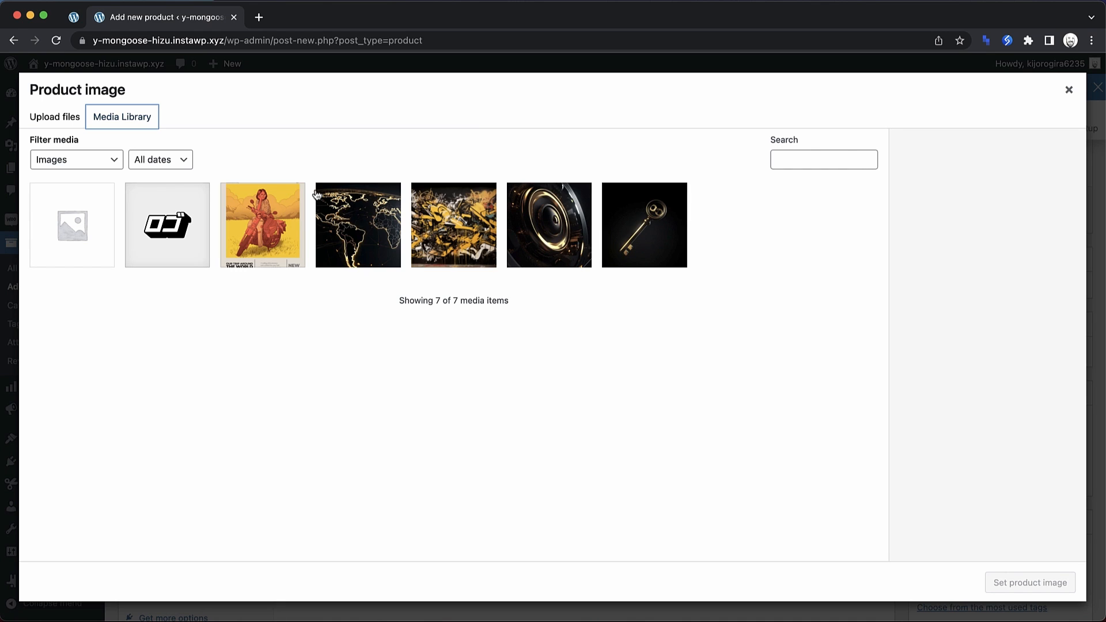
pyautogui.click(333, 225)
pyautogui.click(1027, 584)
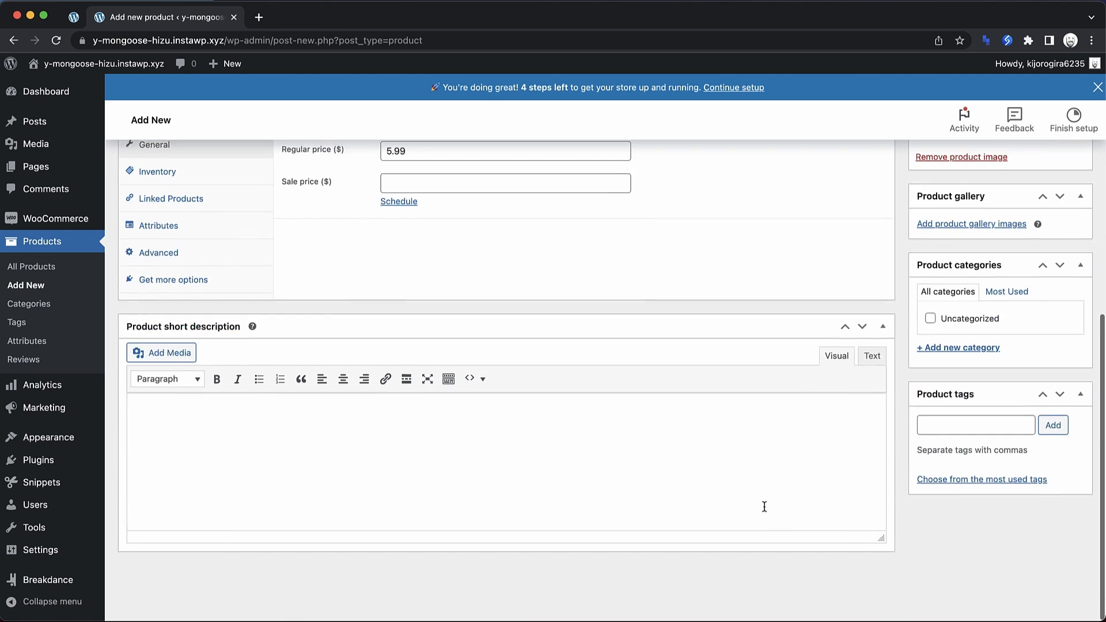
pyautogui.scroll(10, 765, 506)
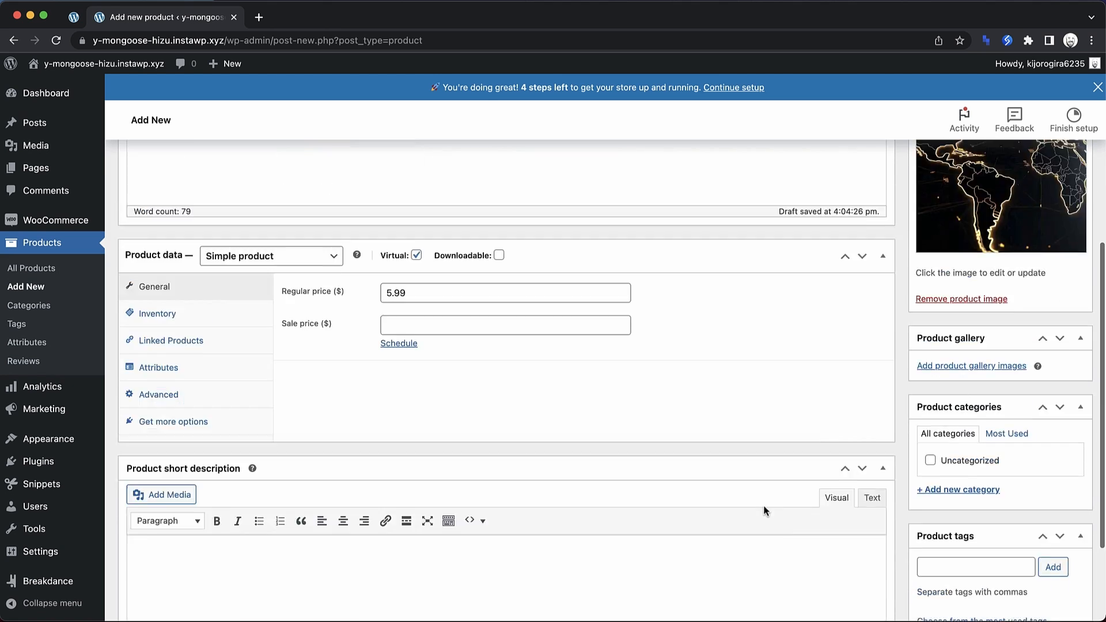
pyautogui.click(1062, 366)
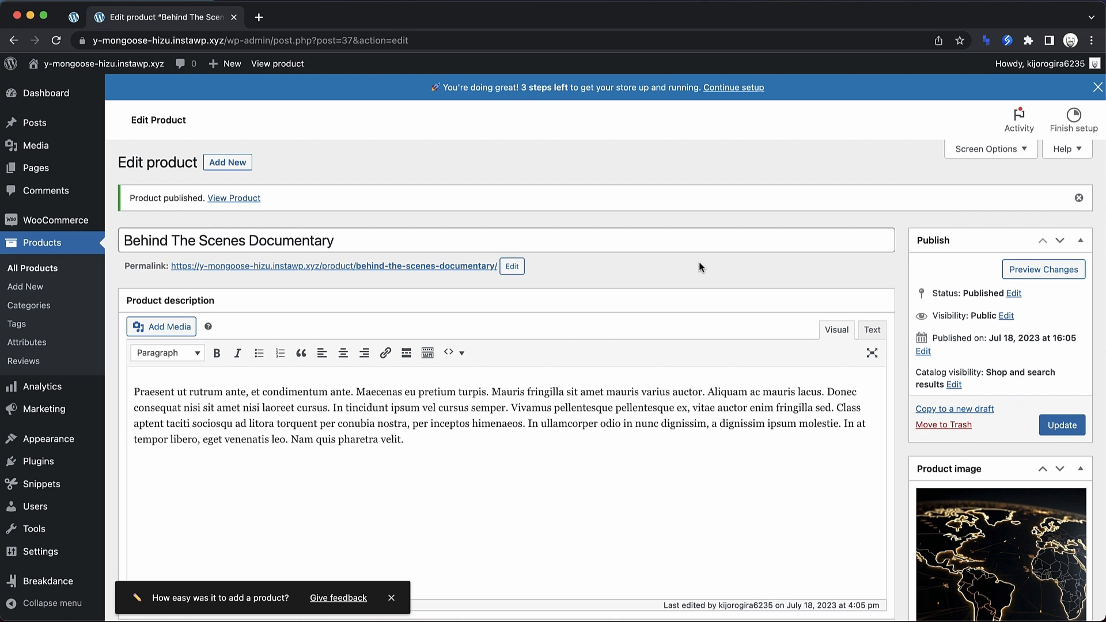
# - Add another product named "Exclusive Podcast" with a lorem ipsum description and the black-and-gold circular picture as product image
pyautogui.click(231, 166)
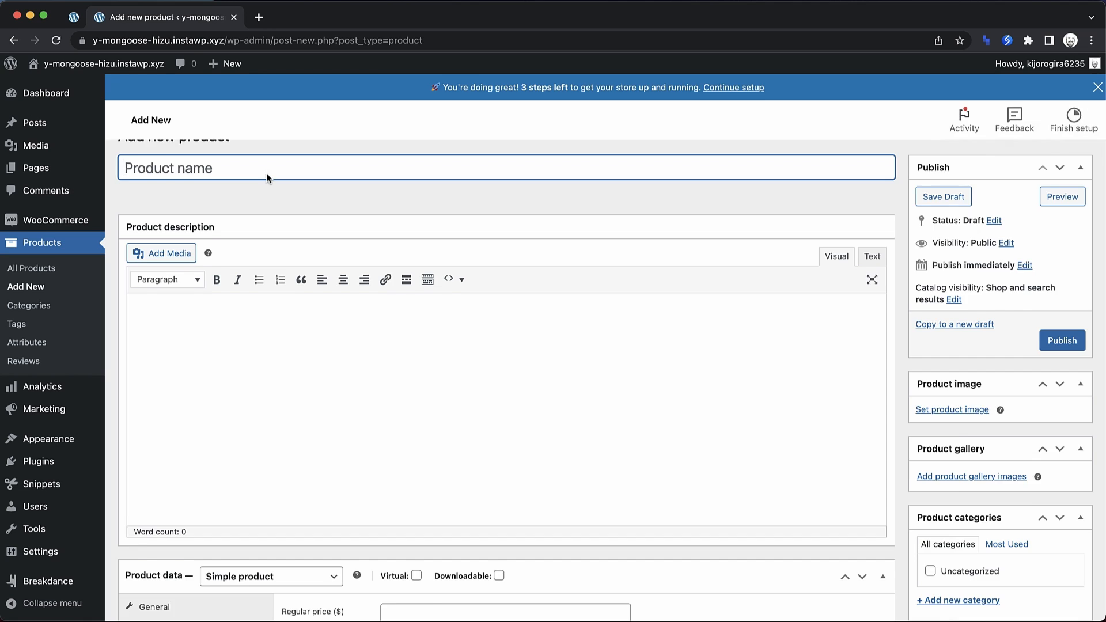
pyautogui.write('Exclusive Podcast')
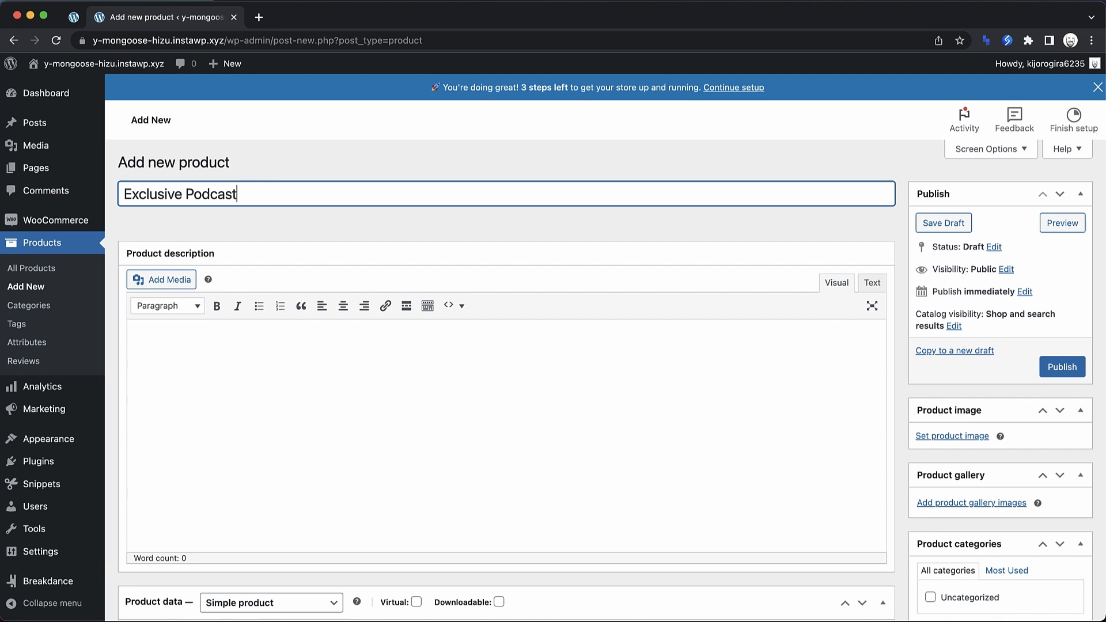
pyautogui.click(289, 365)
pyautogui.write('lipsum1')
pyautogui.click(972, 435)
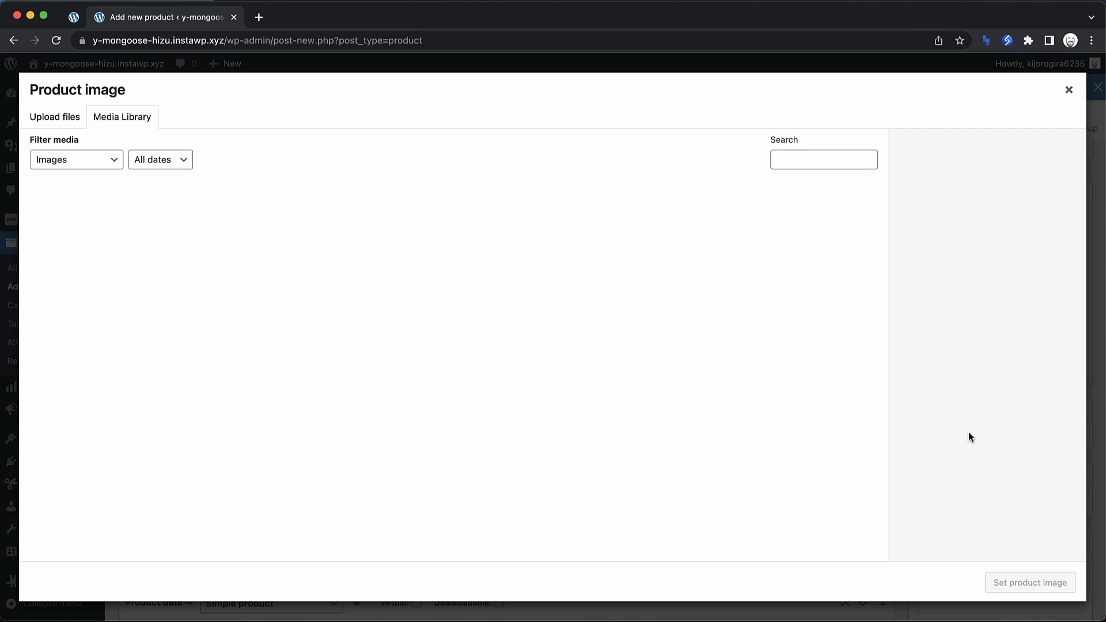
pyautogui.press('Escape')
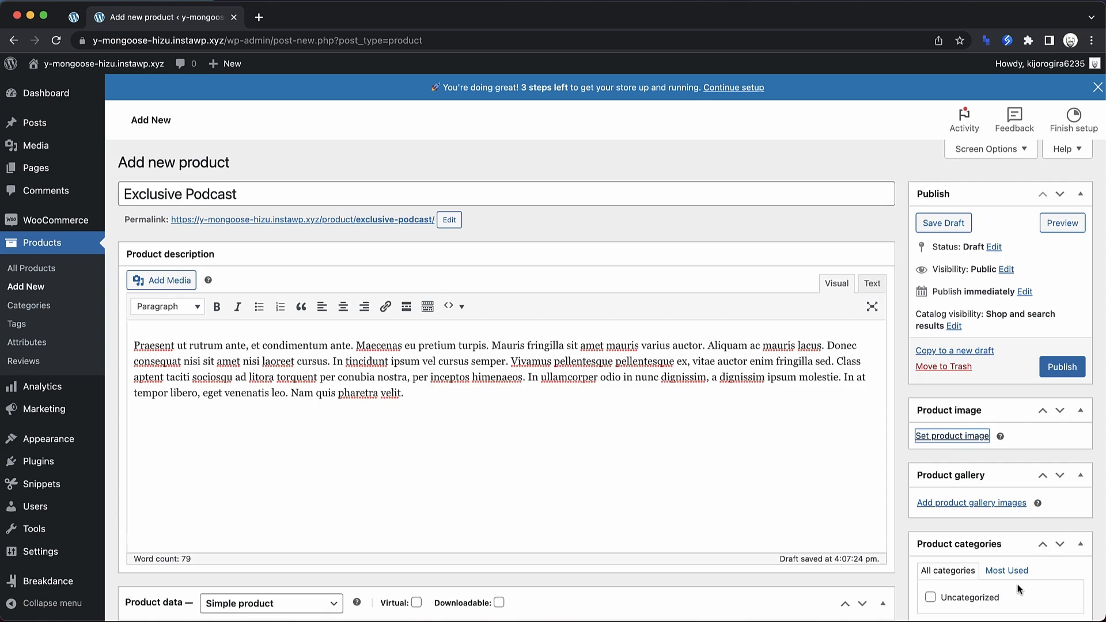
# - Mark the podcast product as virtual, set its regular price to 1.99 and publish it
pyautogui.scroll(-6, 724, 342)
pyautogui.click(416, 289)
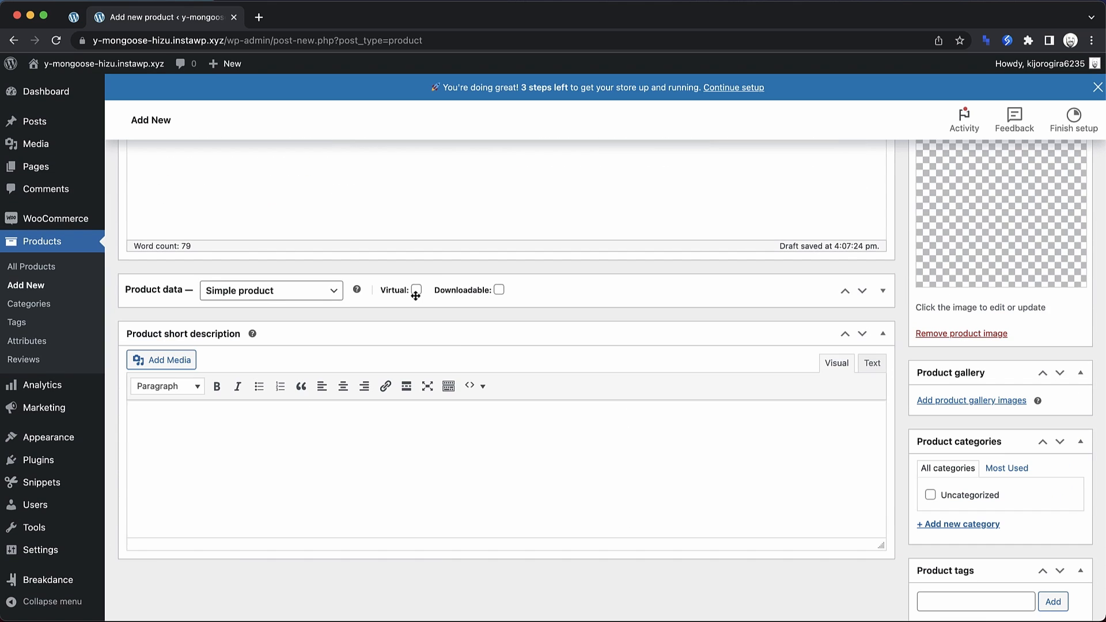
pyautogui.click(403, 328)
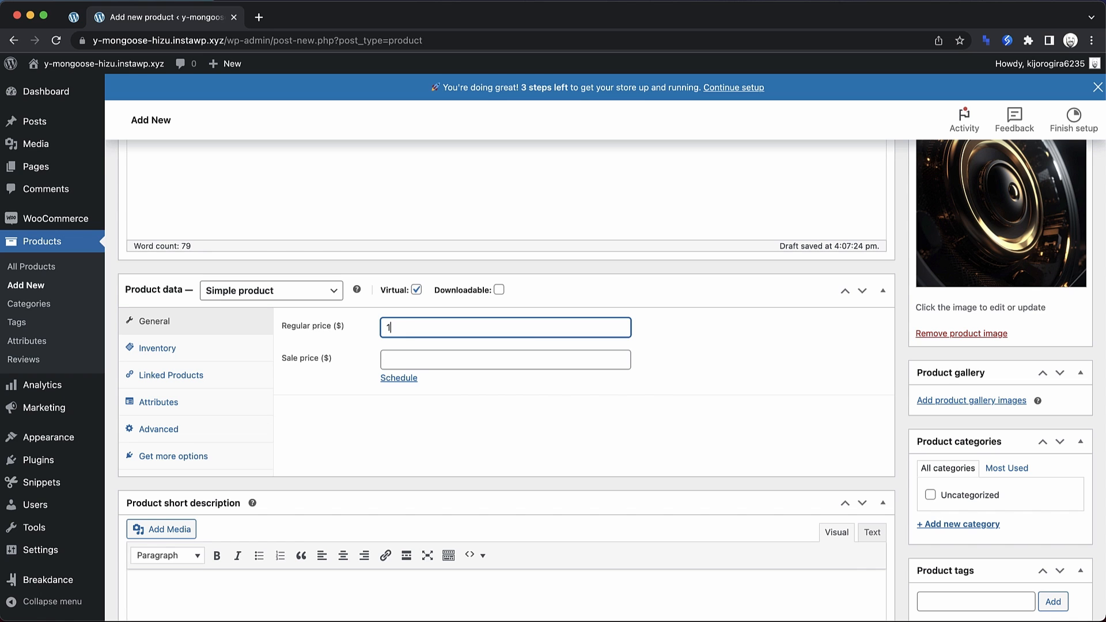
pyautogui.scroll(8, 724, 341)
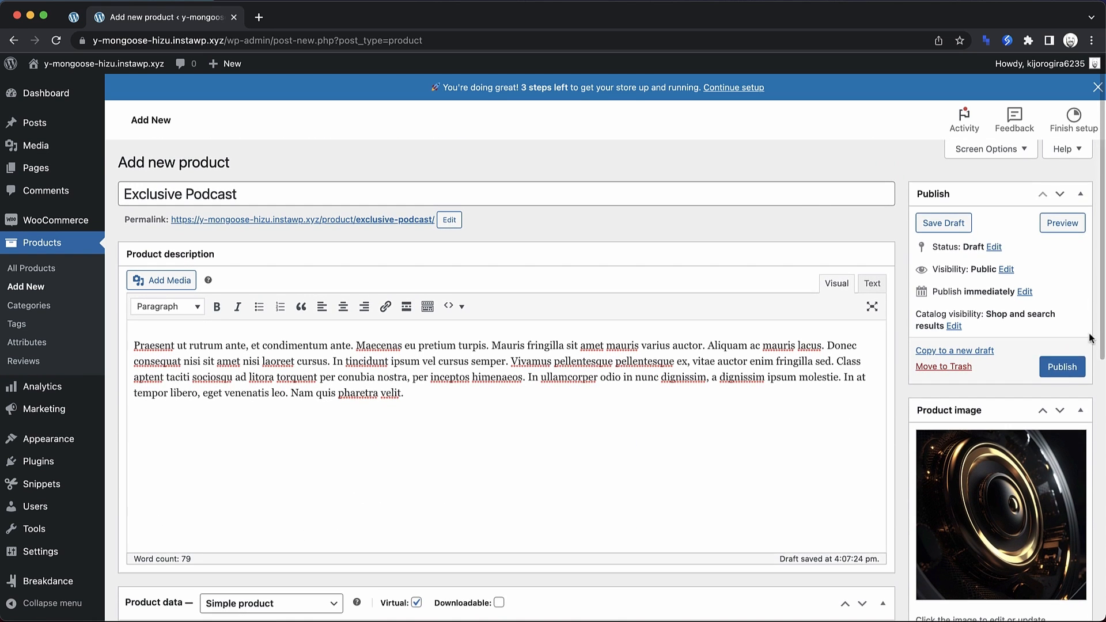
pyautogui.click(1060, 374)
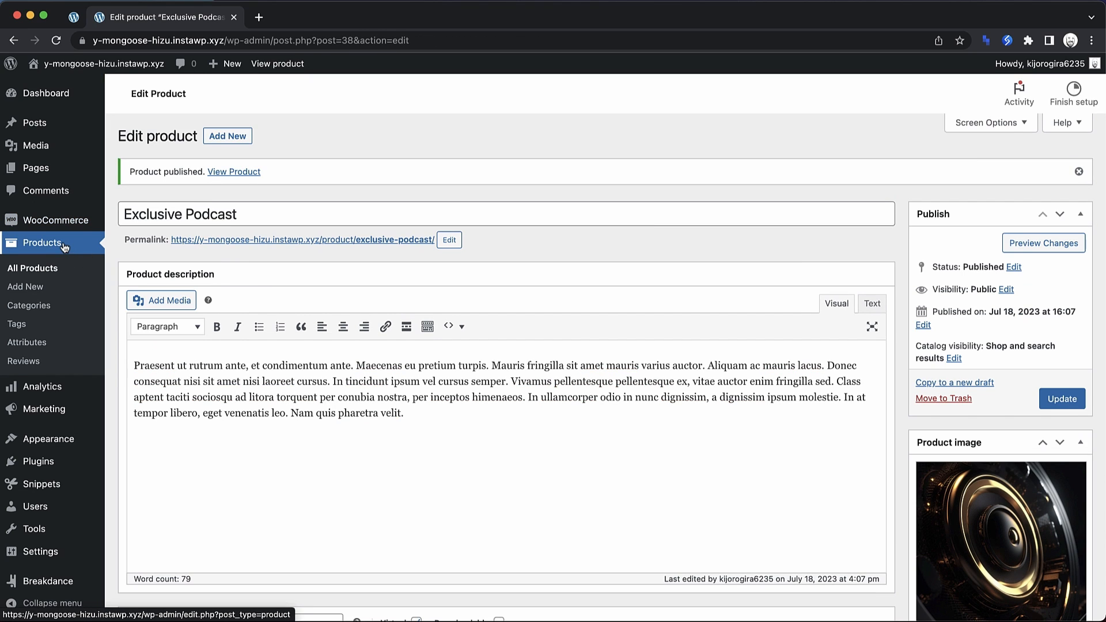
# - Check the two published products in the product list, and activate the WooCommerce Subscriptions plugin
pyautogui.click(65, 246)
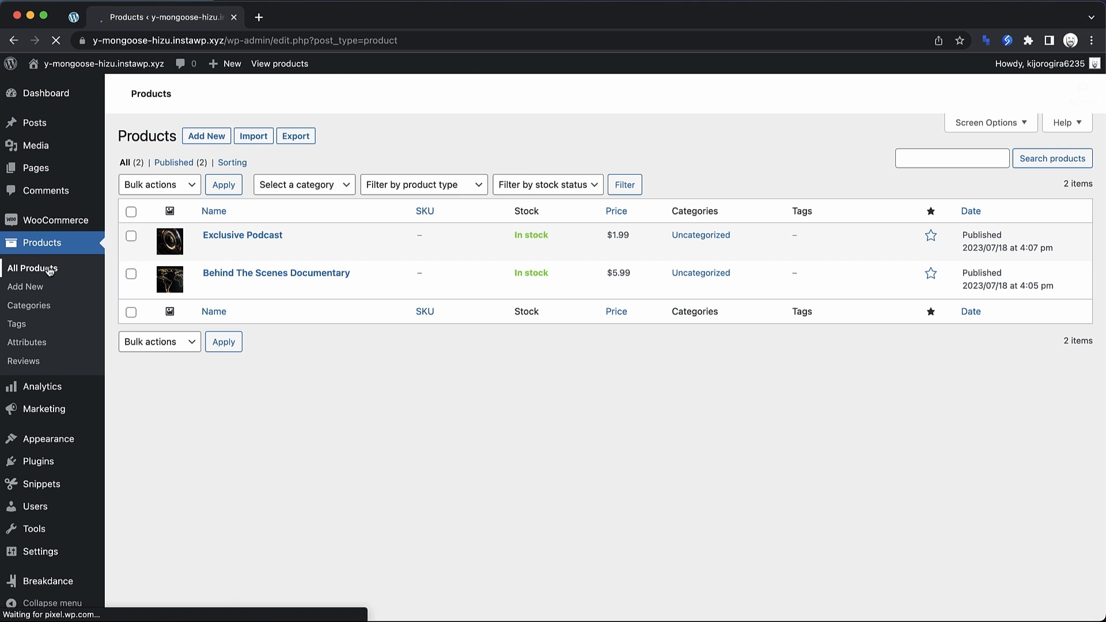
pyautogui.moveTo(252, 244)
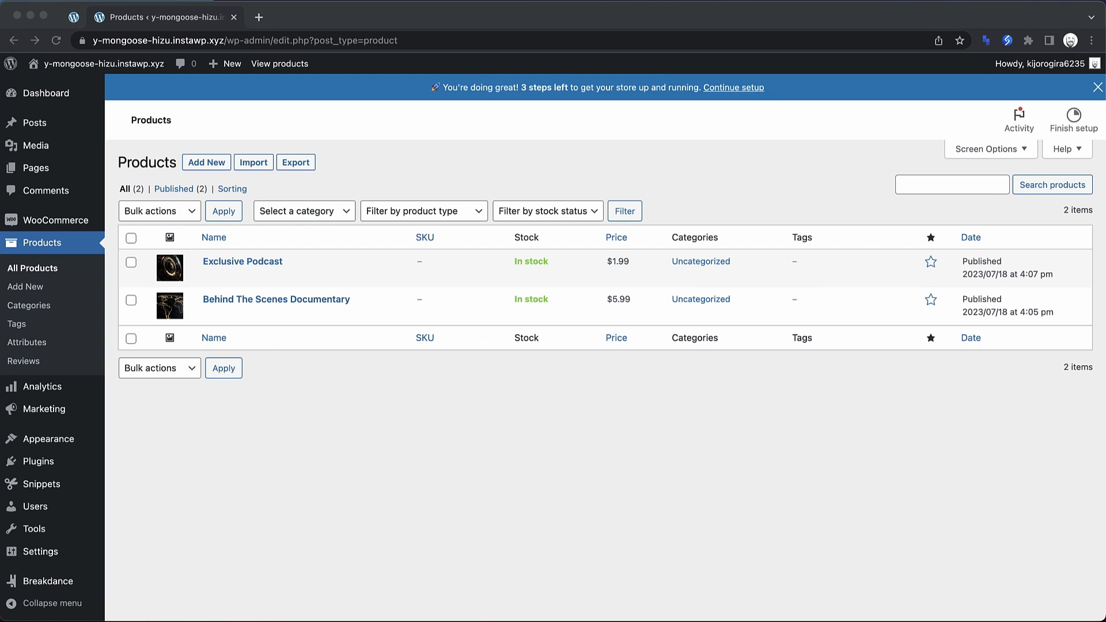
pyautogui.click(352, 409)
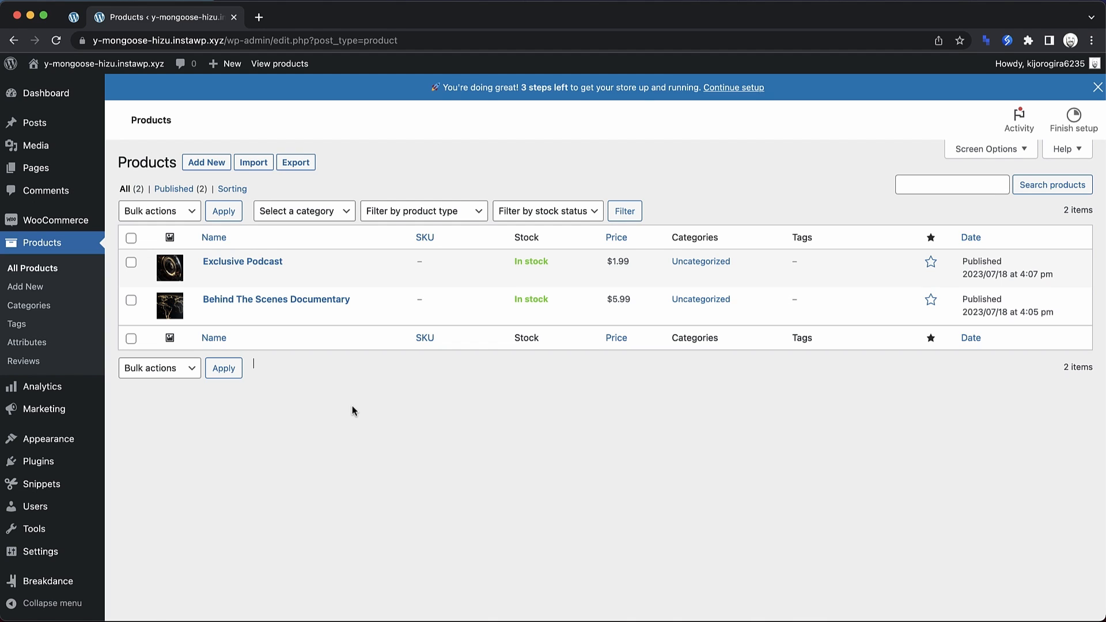
pyautogui.click(40, 463)
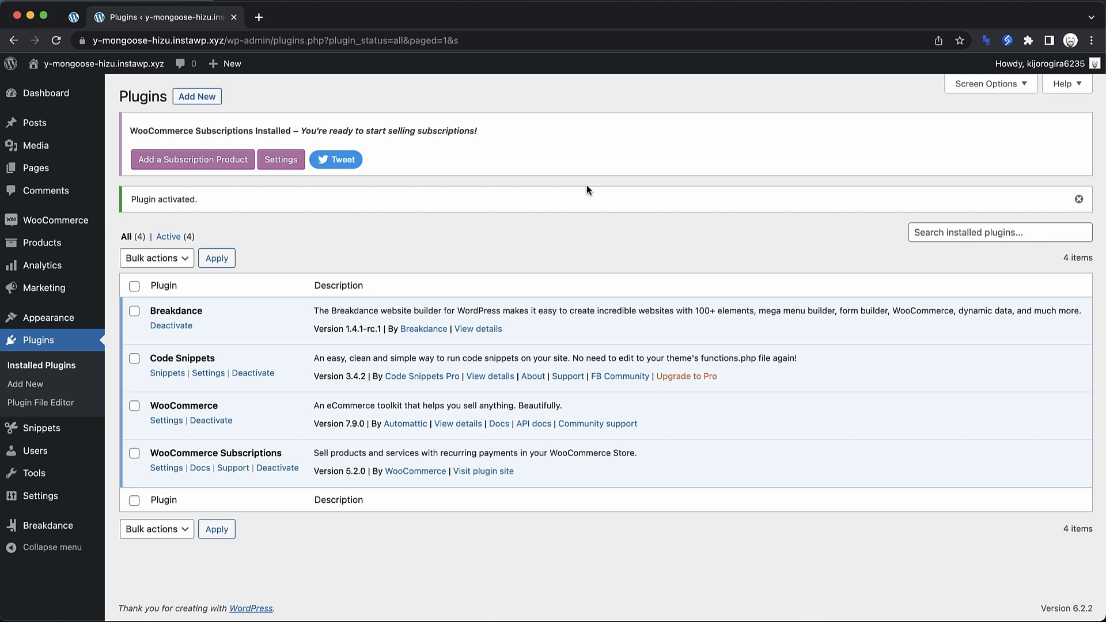
# - Add a new product named "Monthly Supporter All-Access Pass" with a lorem ipsum description
pyautogui.moveTo(59, 247)
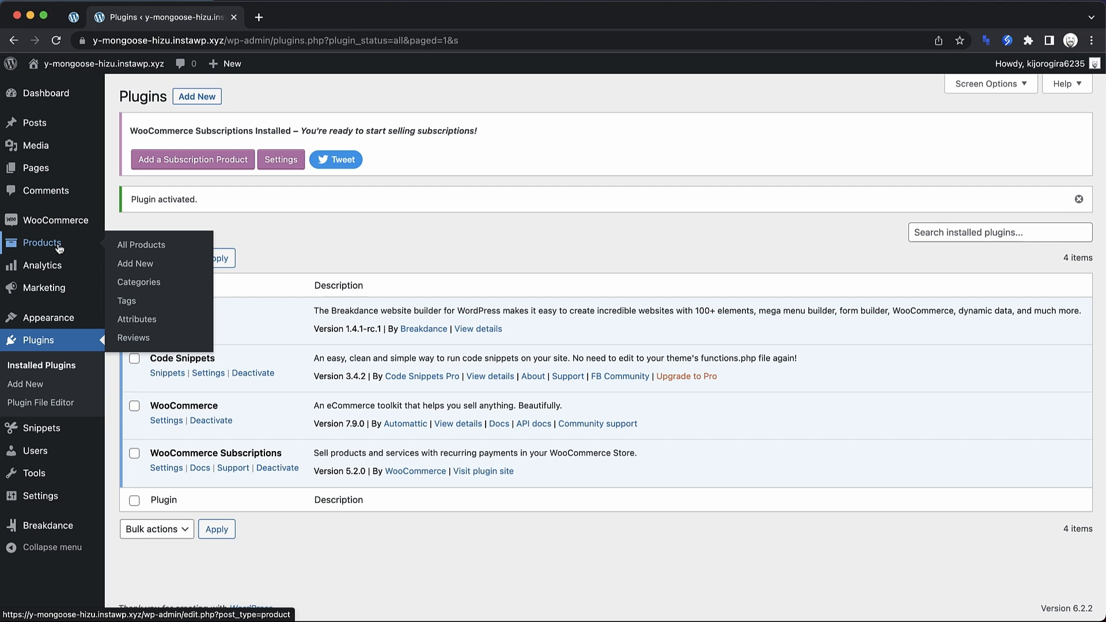
pyautogui.click(139, 266)
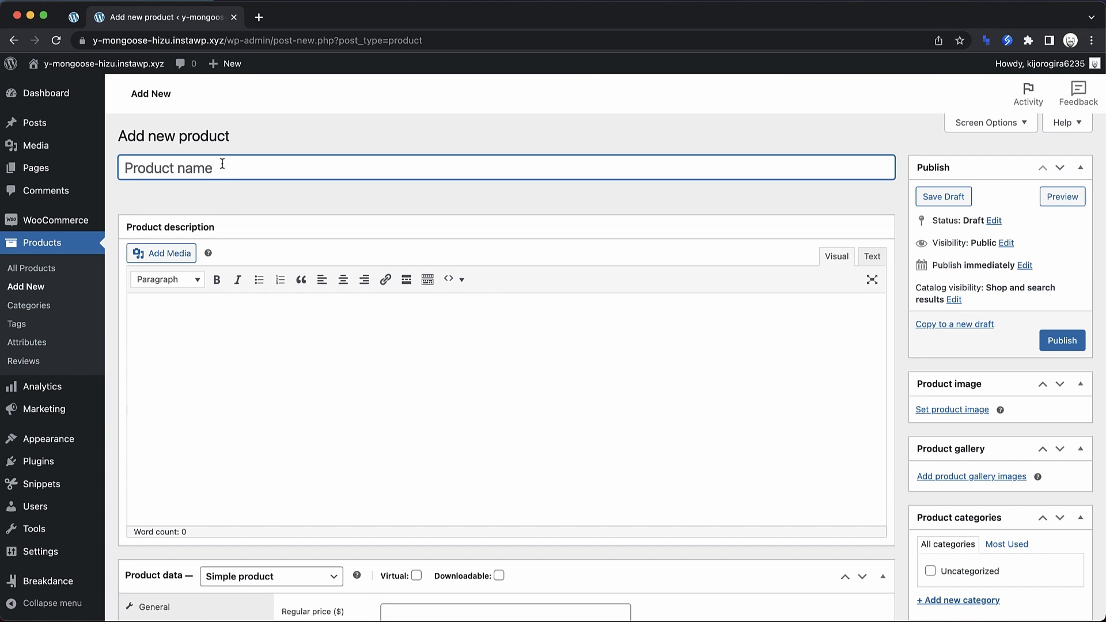
pyautogui.write('Monthly')
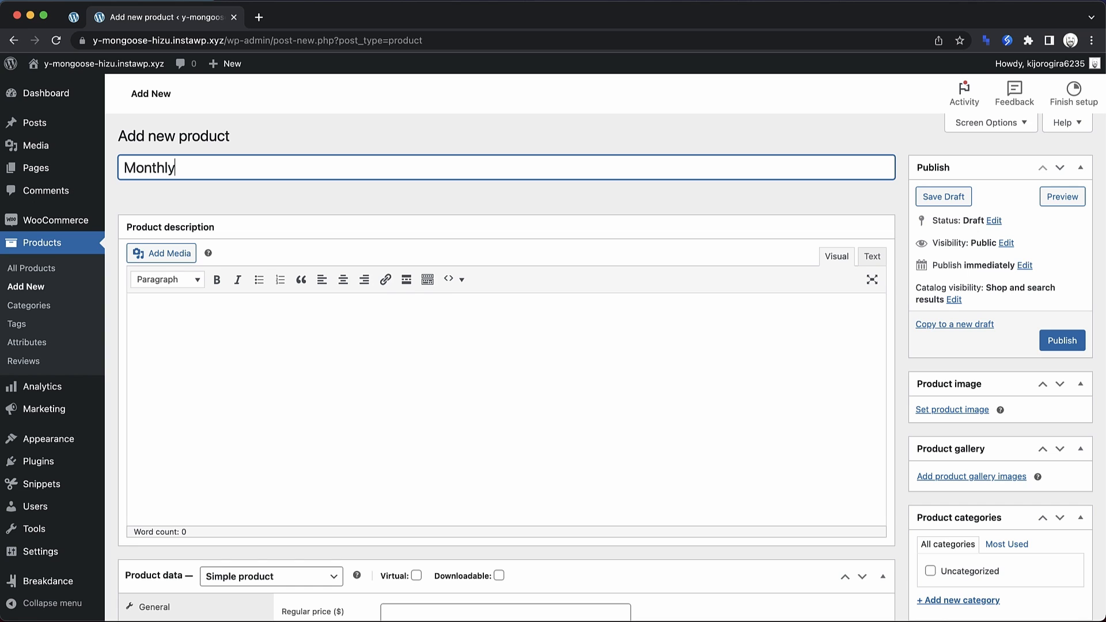
pyautogui.write(' Supporter All-')
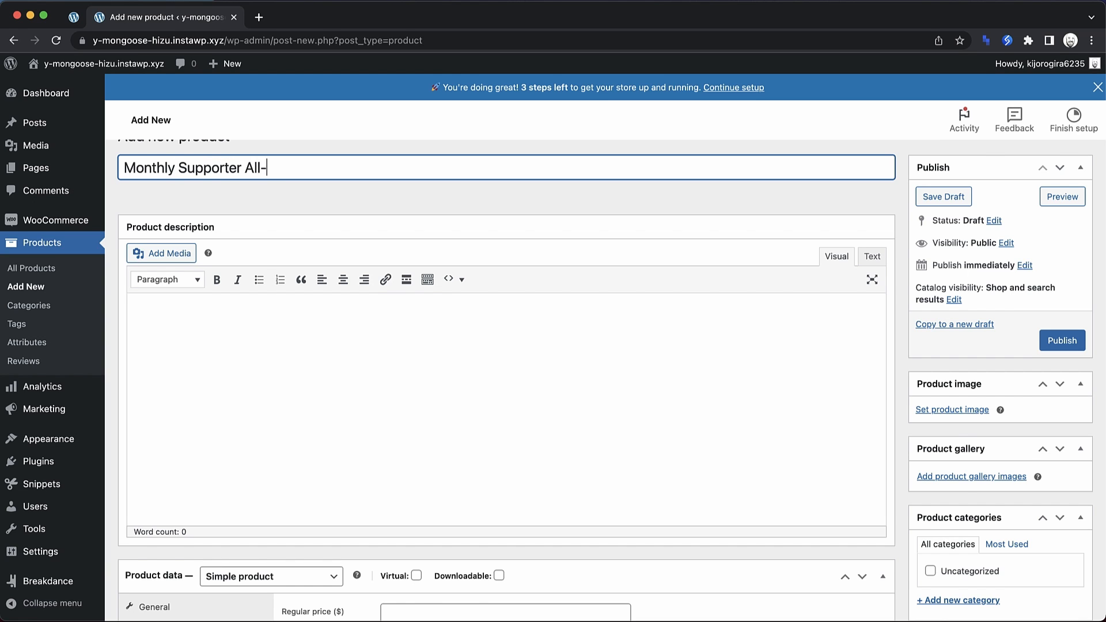
pyautogui.write('Access Pass')
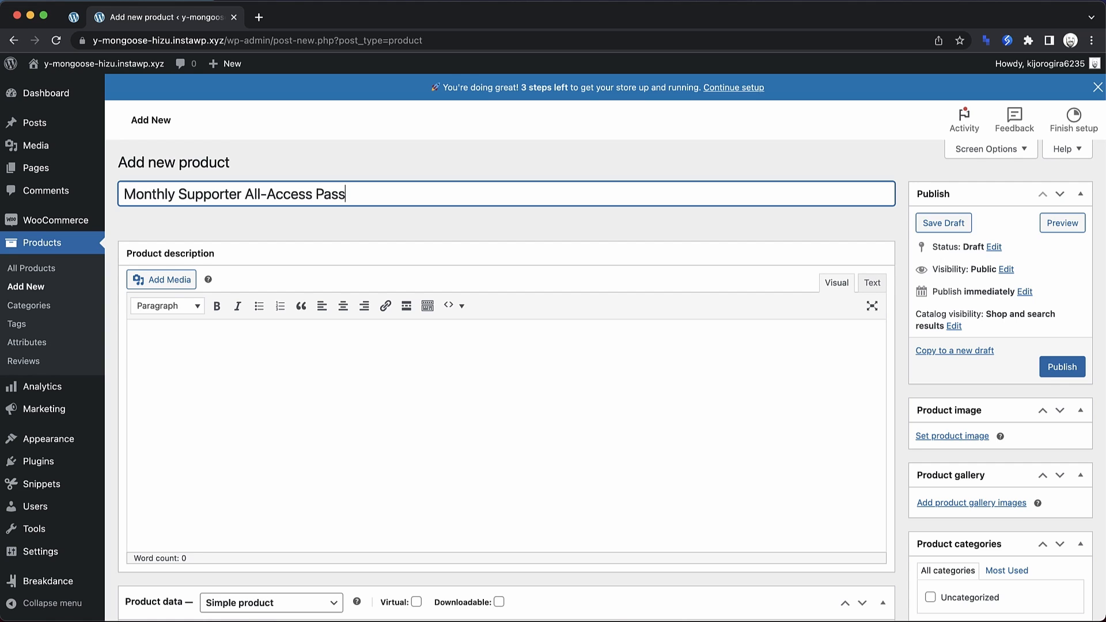
pyautogui.click(379, 400)
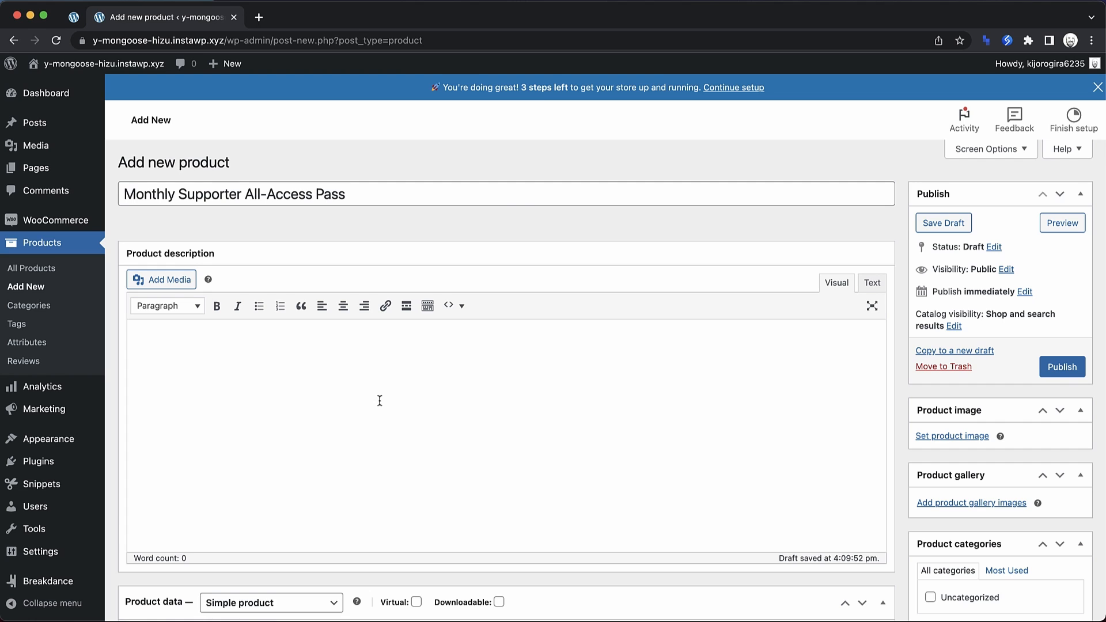
pyautogui.write(';lipsum')
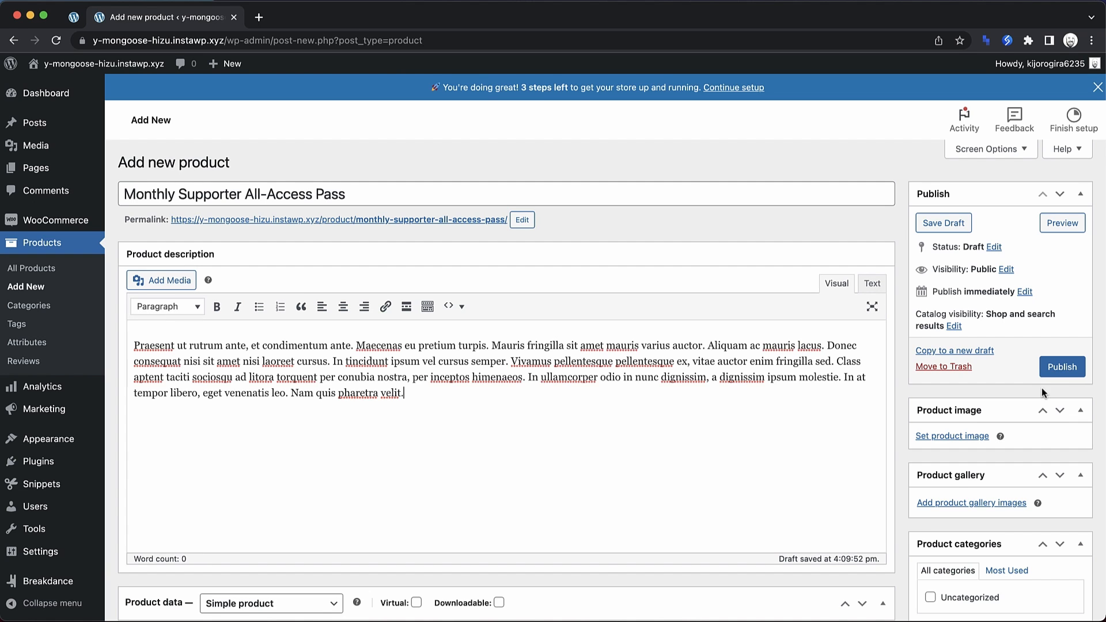
# - Set the golden key picture from the media library as the all-access pass's product image
pyautogui.click(971, 436)
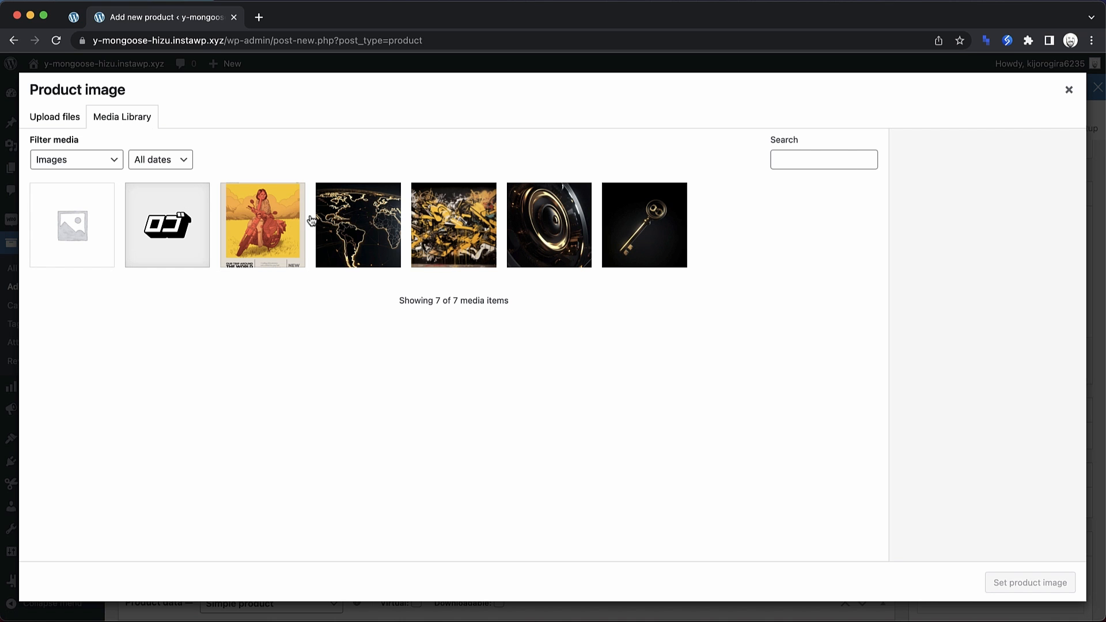
pyautogui.click(667, 250)
pyautogui.click(1016, 585)
# - Make the all-access pass a simple subscription priced at 19.99 every month and publish the product
pyautogui.scroll(3, 596, 241)
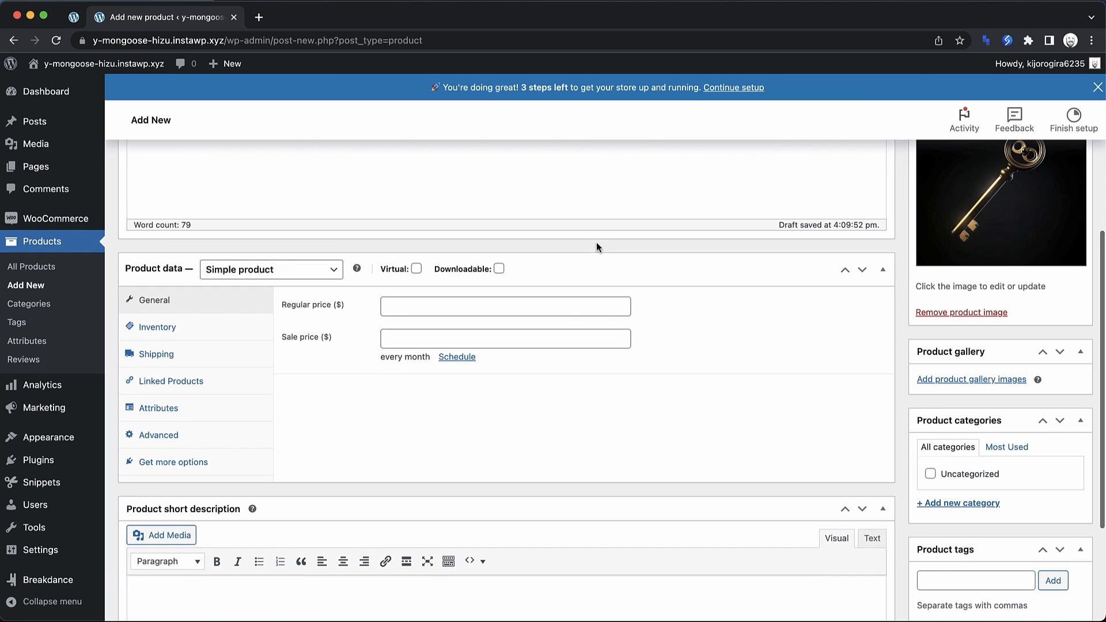
pyautogui.click(271, 270)
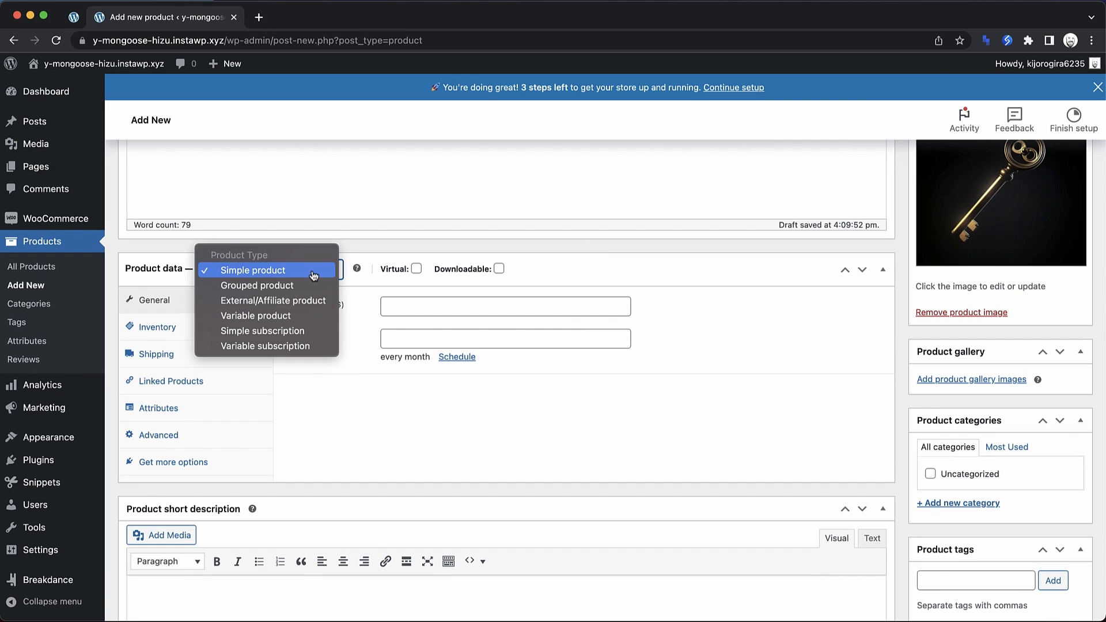
pyautogui.click(275, 331)
pyautogui.click(402, 308)
pyautogui.write('19.99')
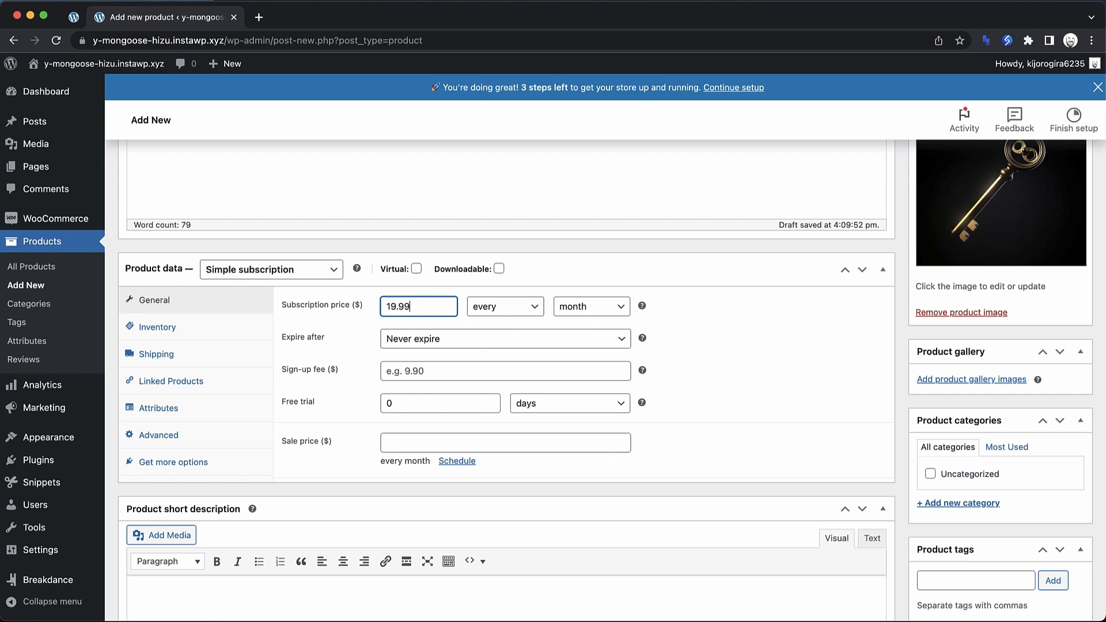
pyautogui.click(588, 310)
pyautogui.click(740, 311)
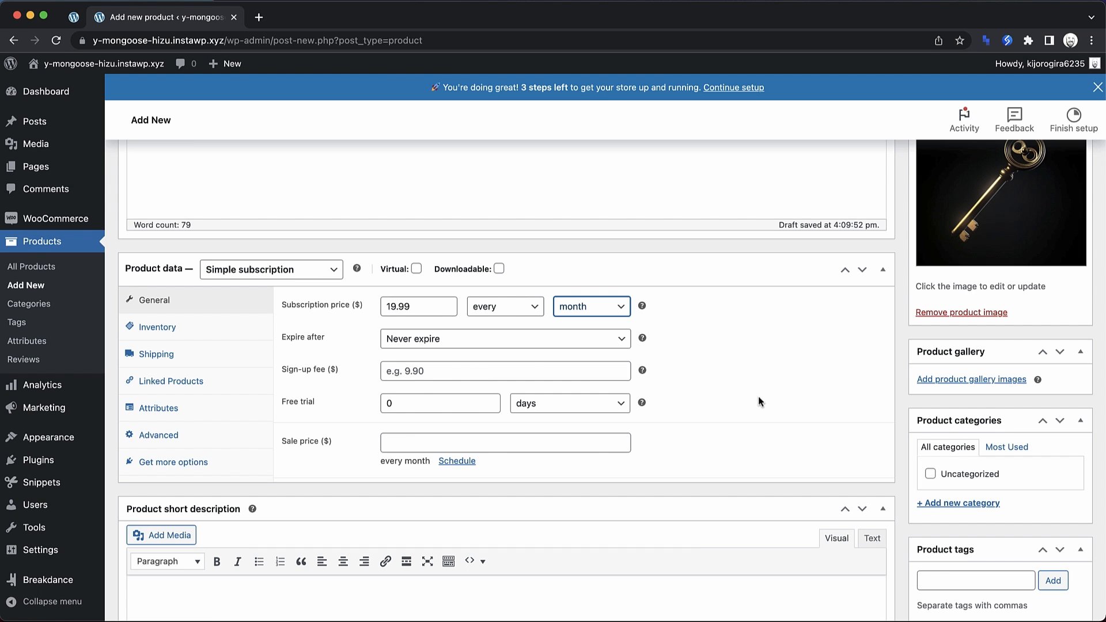
pyautogui.scroll(5, 760, 403)
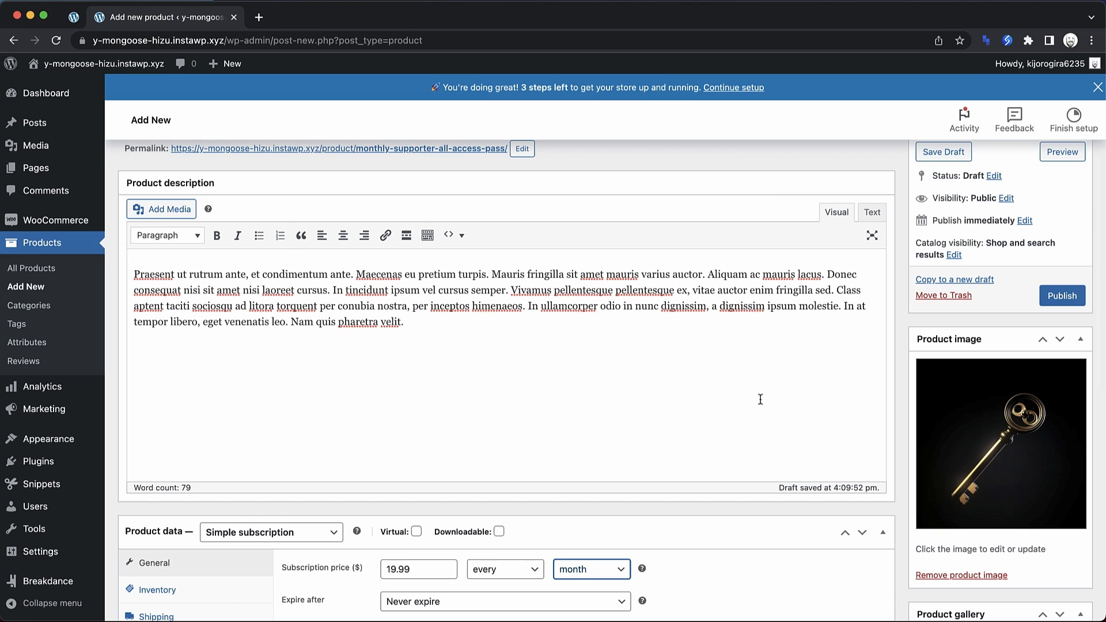
pyautogui.click(1073, 296)
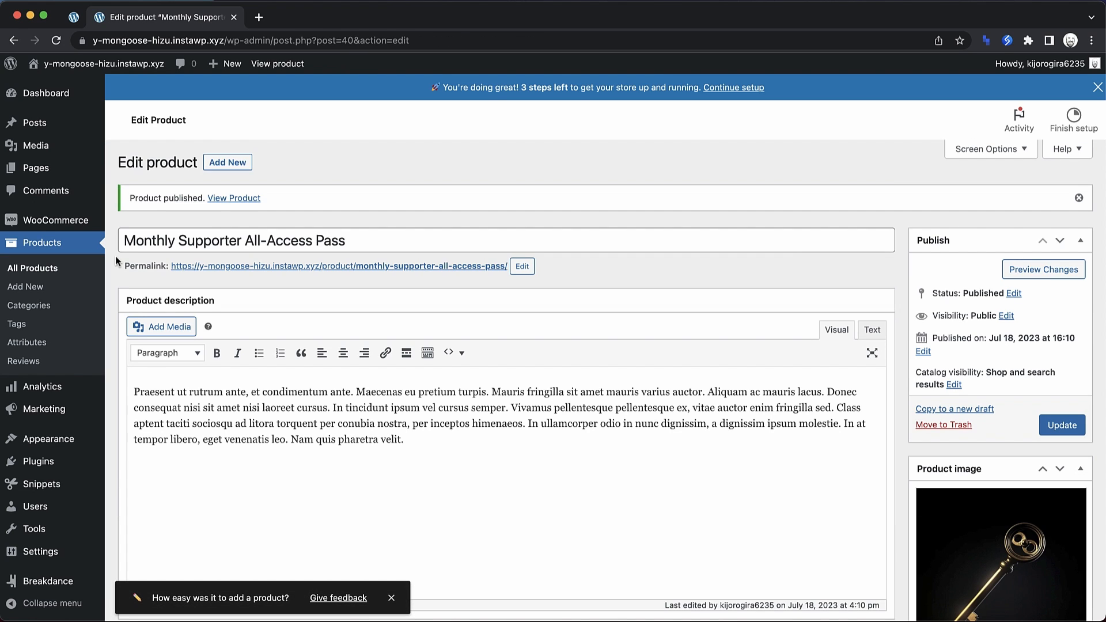
# - Look up the all-access pass's product ID in the edit page's web address
pyautogui.click(350, 40)
pyautogui.moveTo(350, 41); pyautogui.dragTo(344, 42)
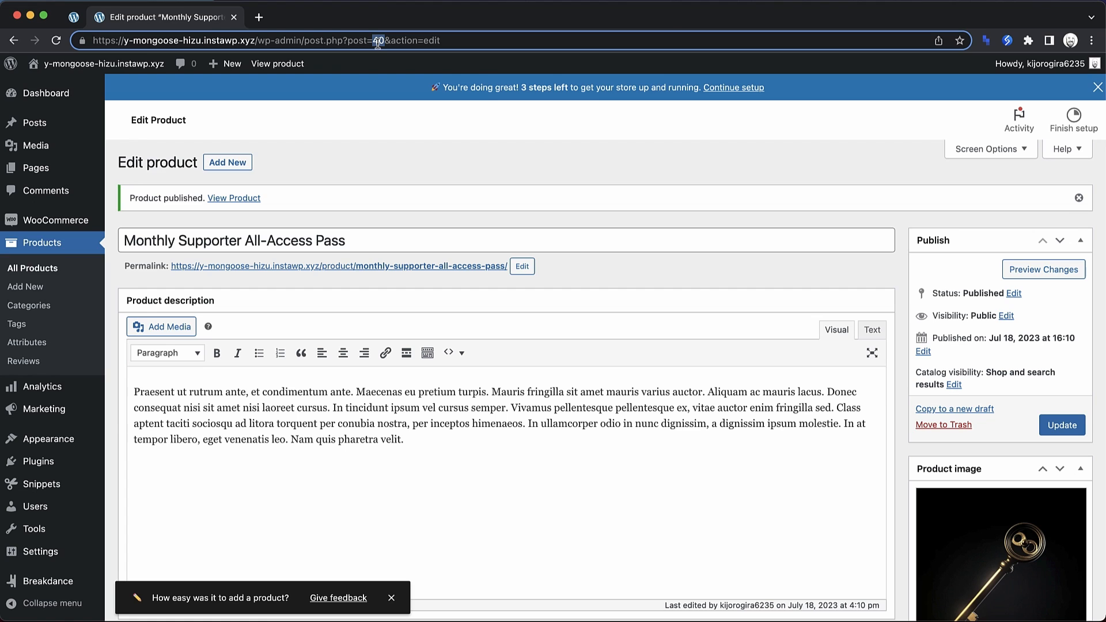
pyautogui.press('super+Tab')
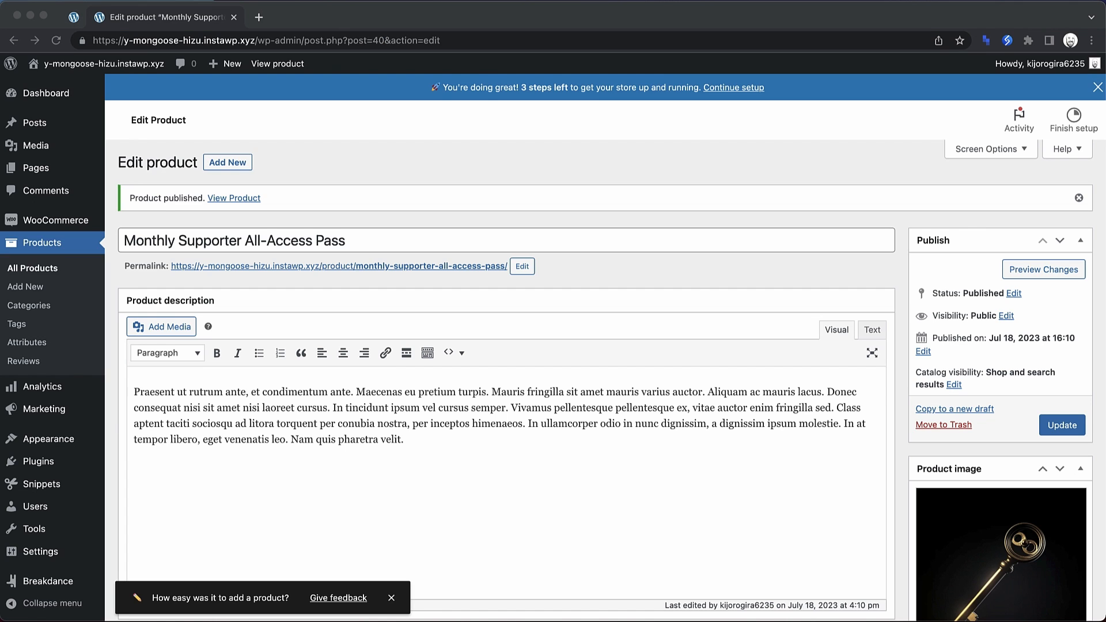
# - Mark the all-access pass as a virtual product and update it
pyautogui.scroll(-6, 463, 299)
pyautogui.click(416, 321)
pyautogui.scroll(6, 904, 347)
pyautogui.scroll(-1, 904, 346)
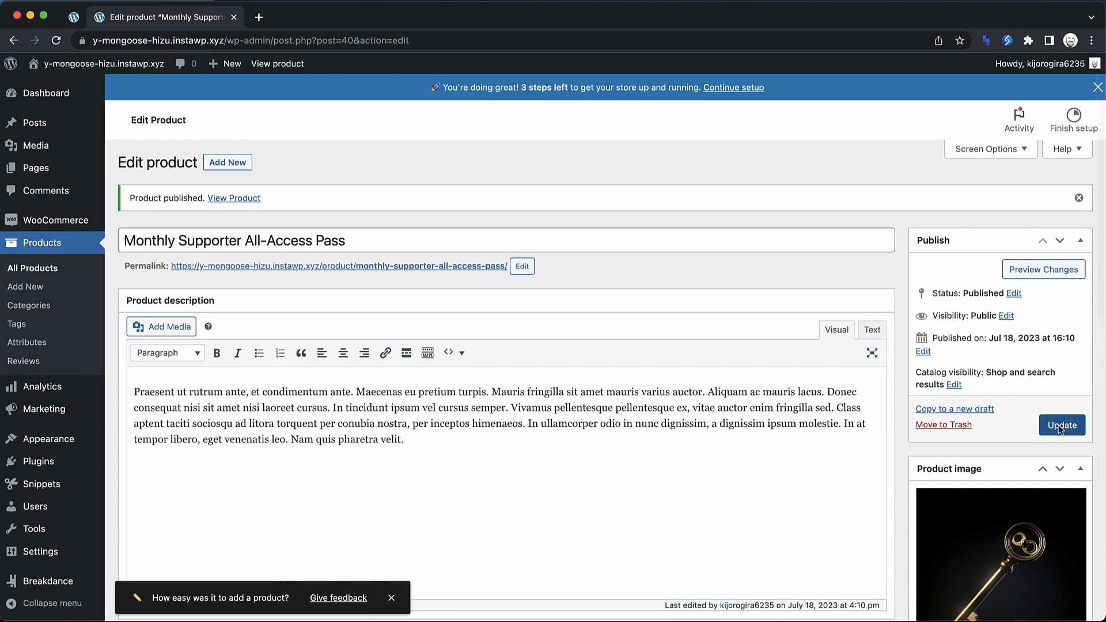
pyautogui.click(1062, 425)
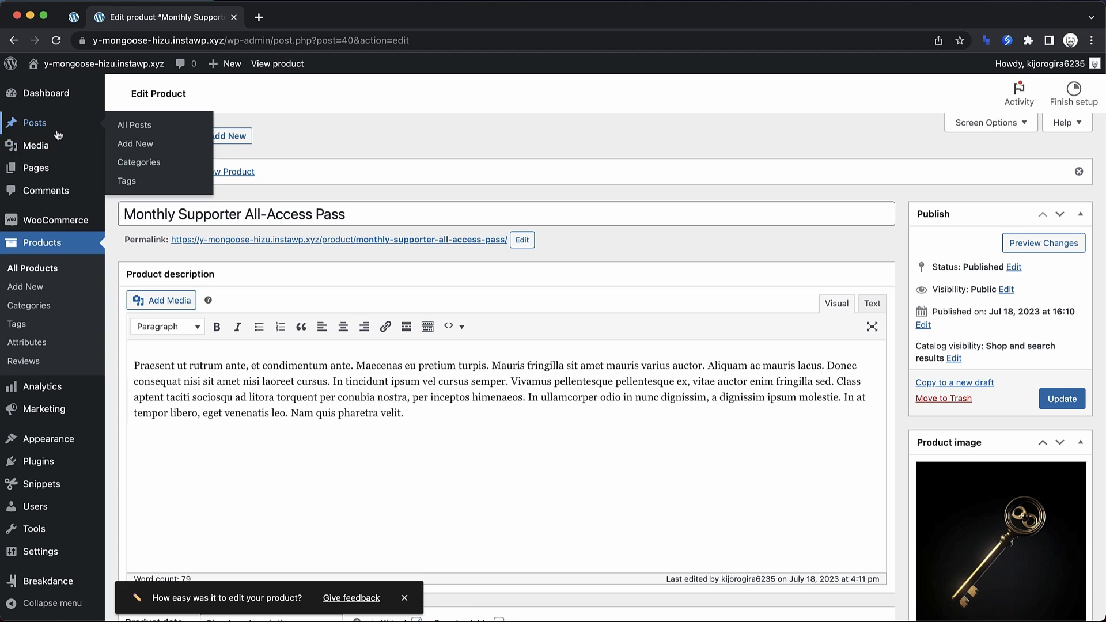
# - Find the Advanced Custom Fields (ACF) plugin by WP Engine in the plugin directory, then install and activate it
pyautogui.moveTo(60, 166)
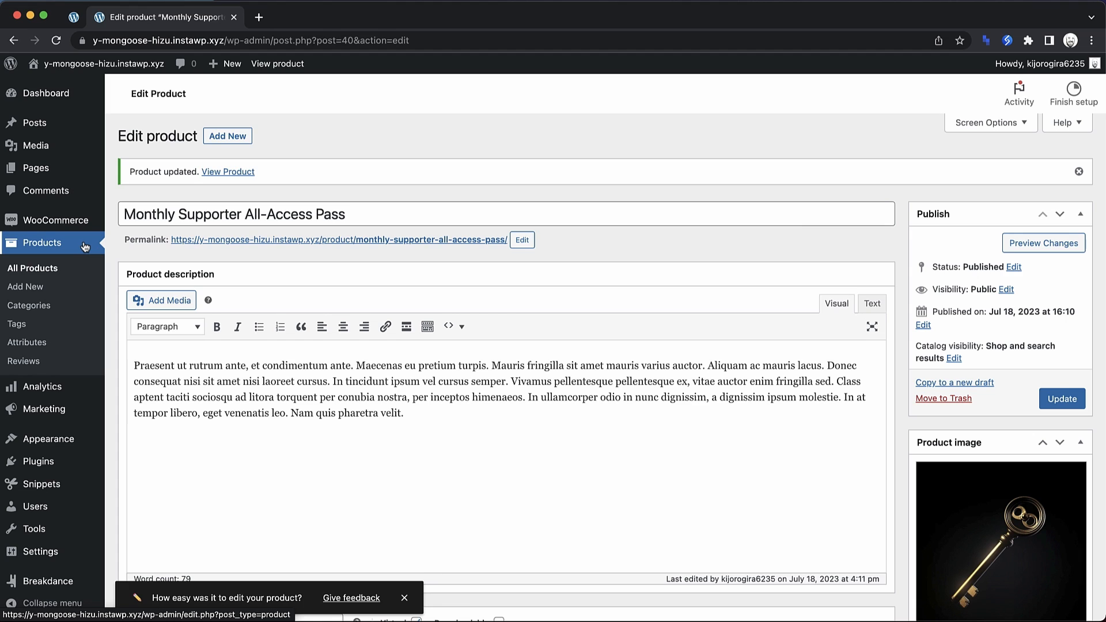
pyautogui.moveTo(53, 469)
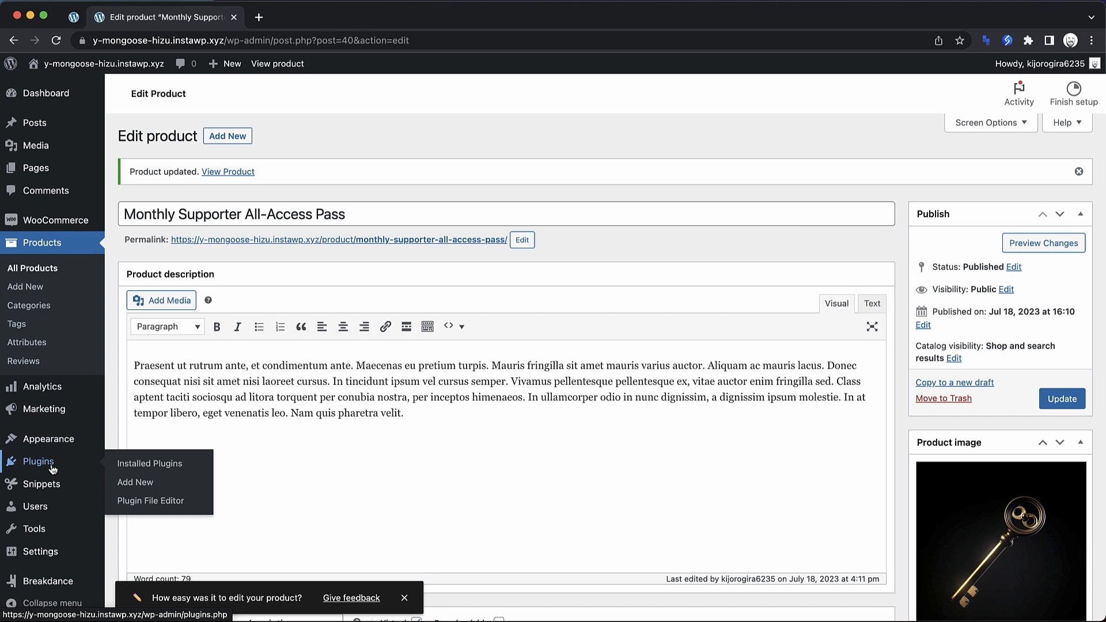
pyautogui.click(141, 485)
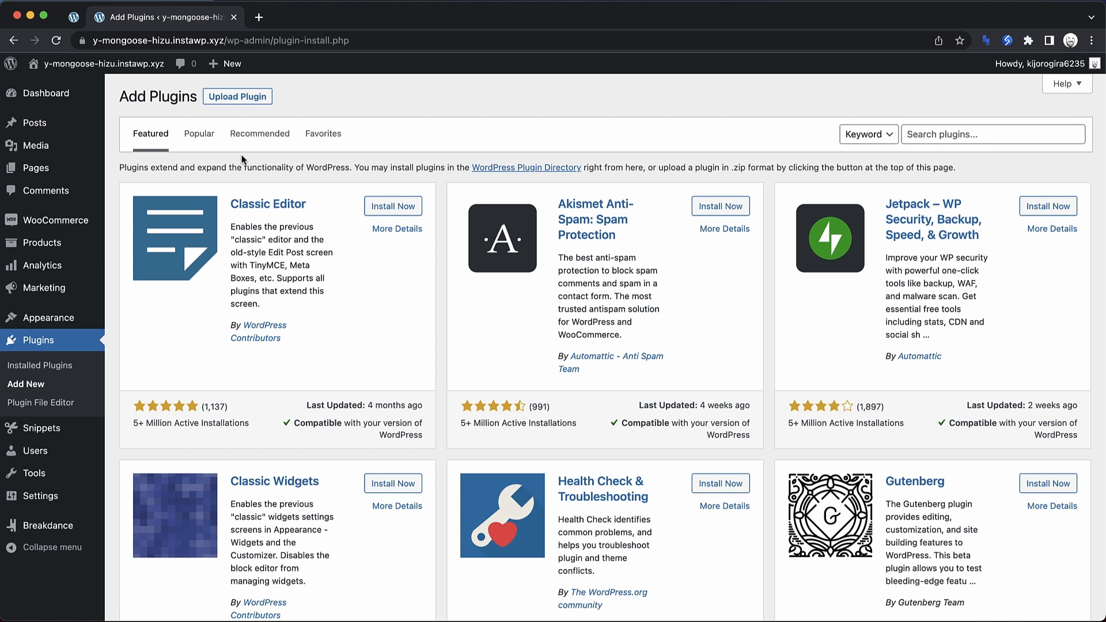
pyautogui.click(934, 132)
pyautogui.write('Advanced Custom Fie')
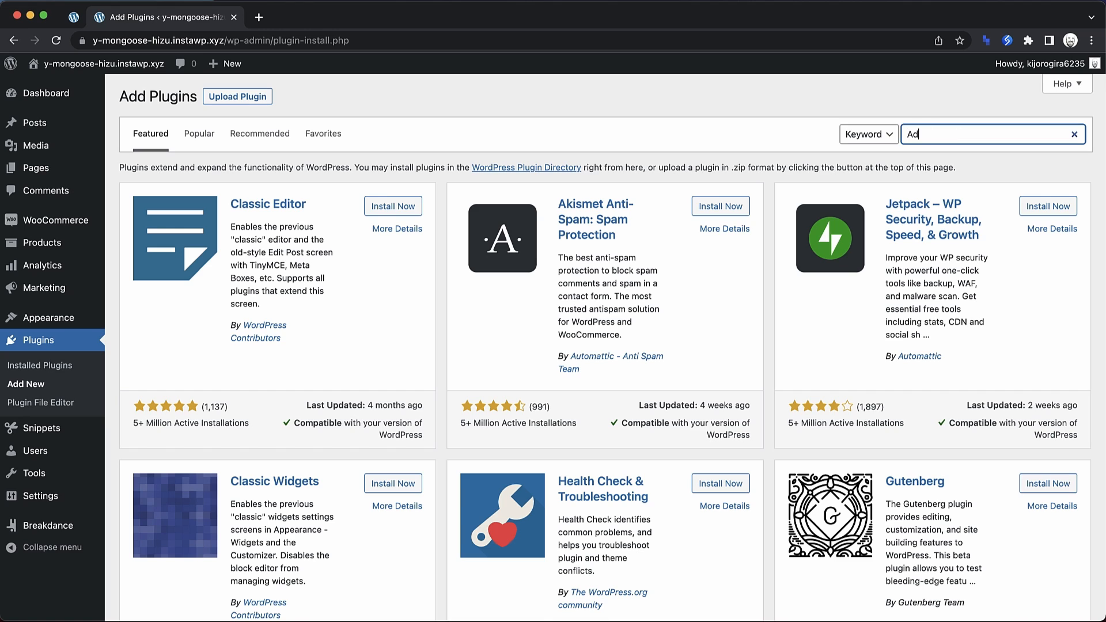
pyautogui.write('lds')
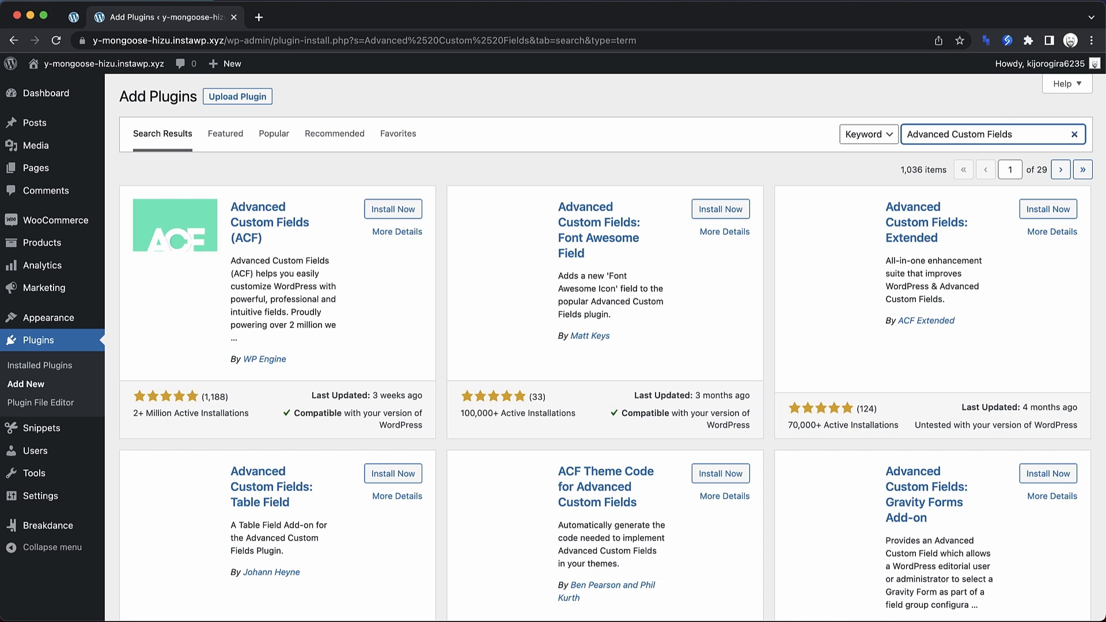
pyautogui.click(400, 211)
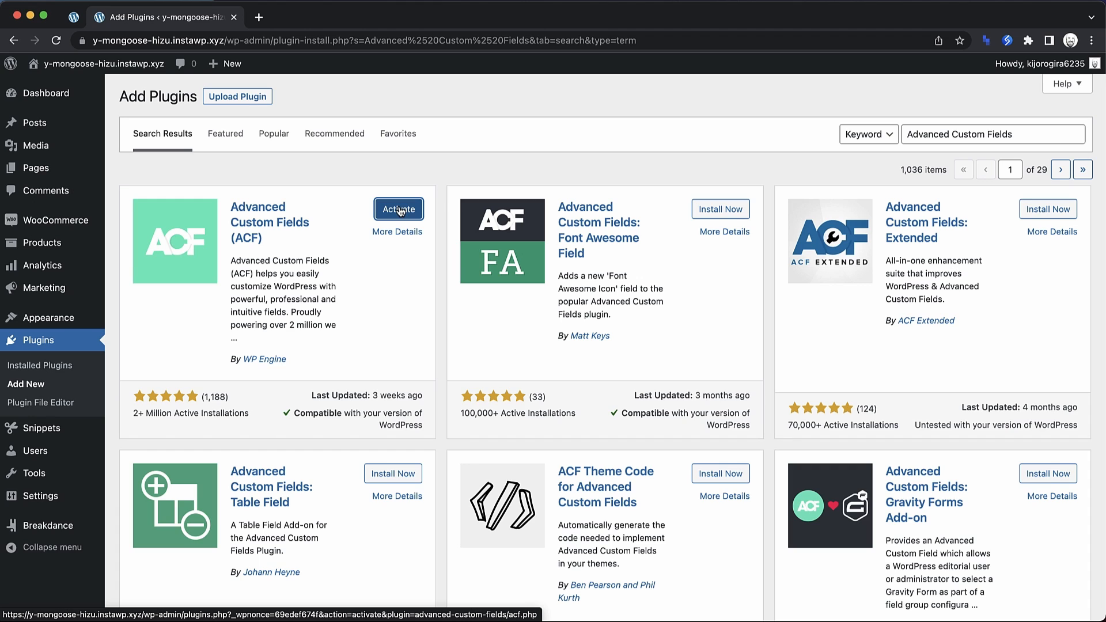
pyautogui.click(398, 211)
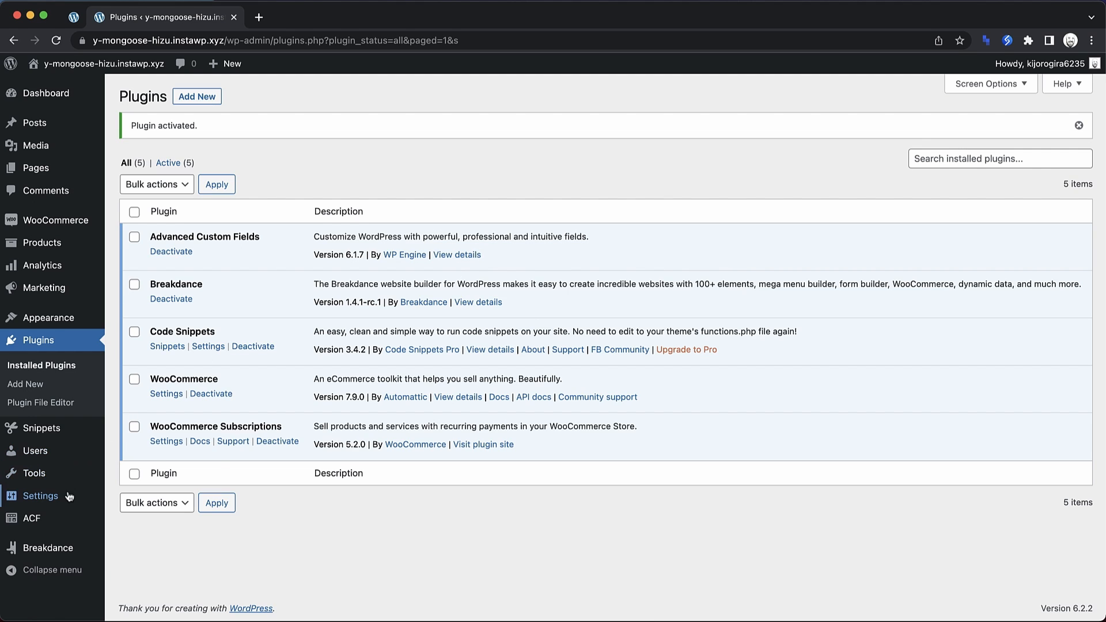
# - Create an ACF post type with plural and singular label "Paid Content" and key paid-content, and save it
pyautogui.moveTo(58, 511)
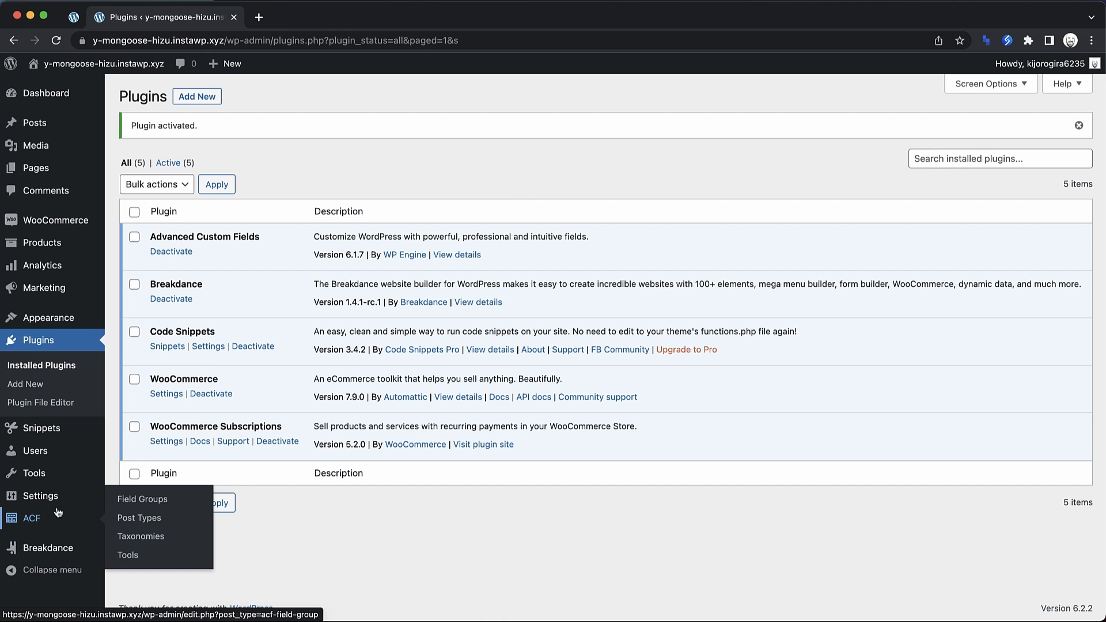
pyautogui.click(148, 520)
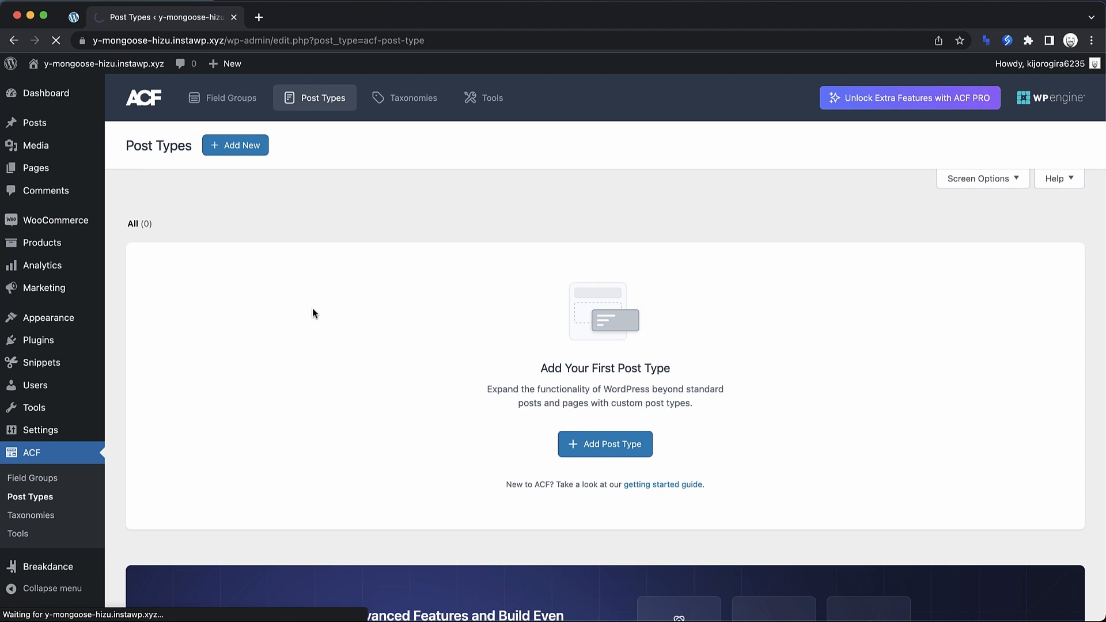
pyautogui.write('Paid Content')
pyautogui.press('Tab')
pyautogui.write('Paid Content')
pyautogui.press('Tab')
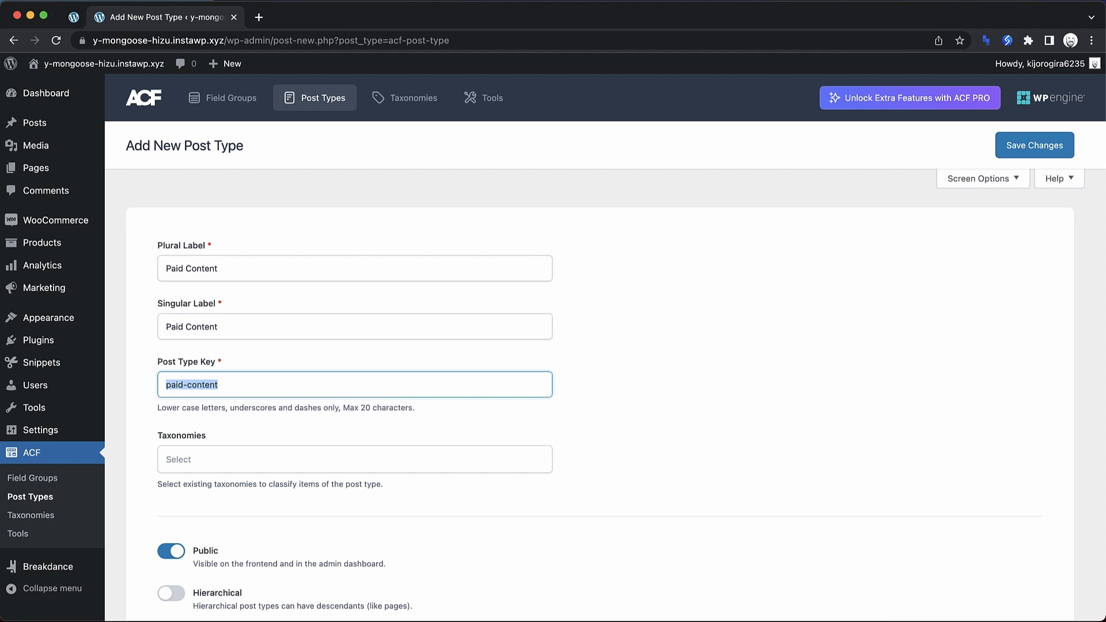
pyautogui.press('Tab')
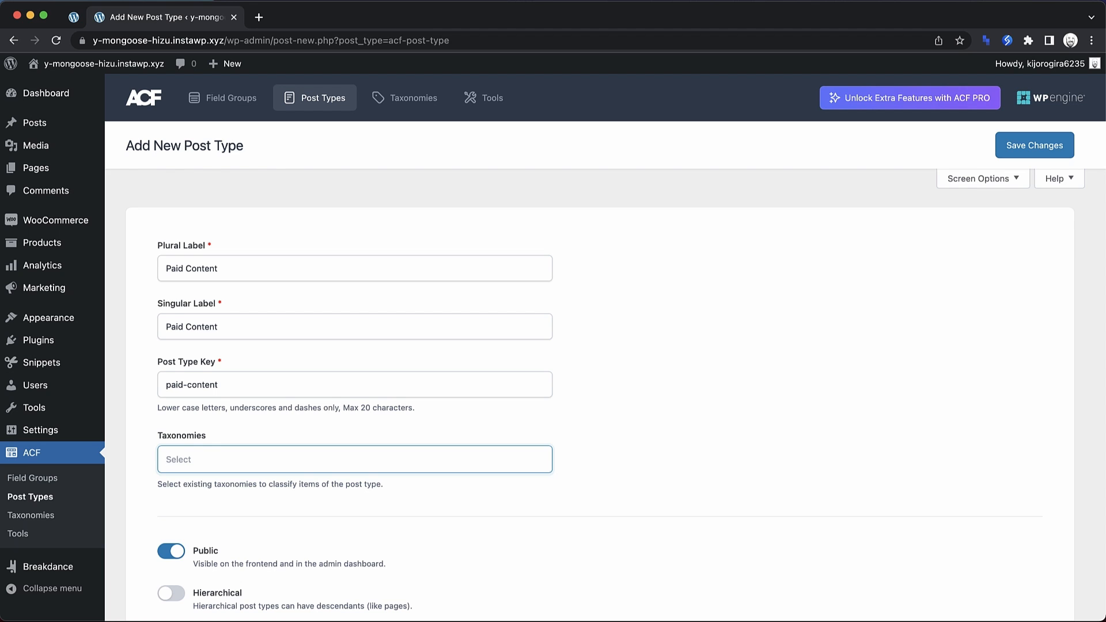
pyautogui.scroll(-5, 311, 426)
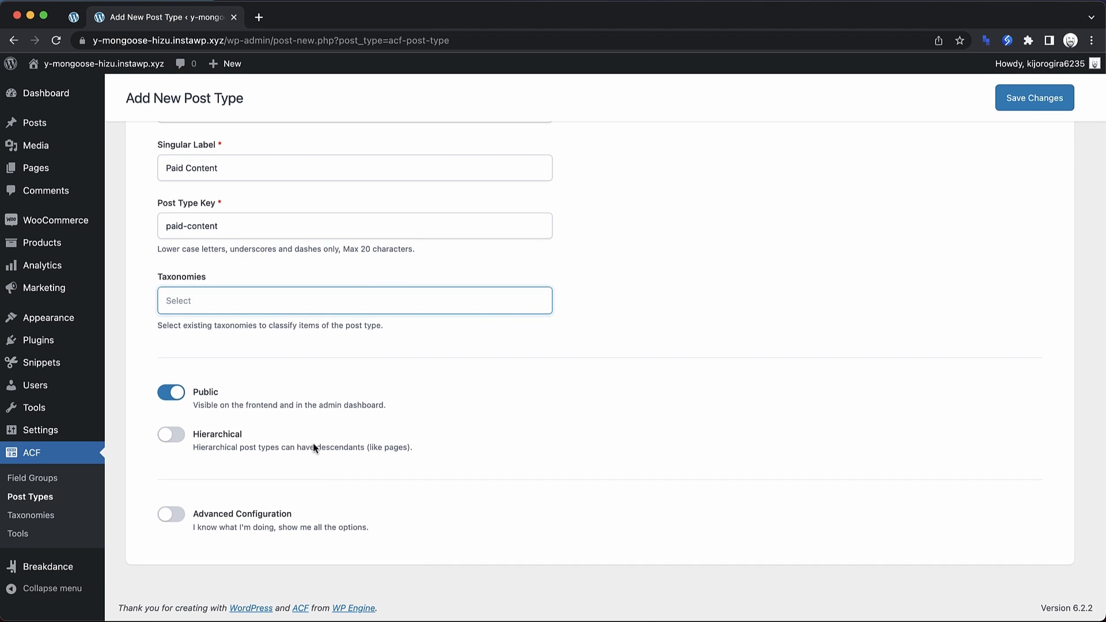
pyautogui.scroll(5, 322, 489)
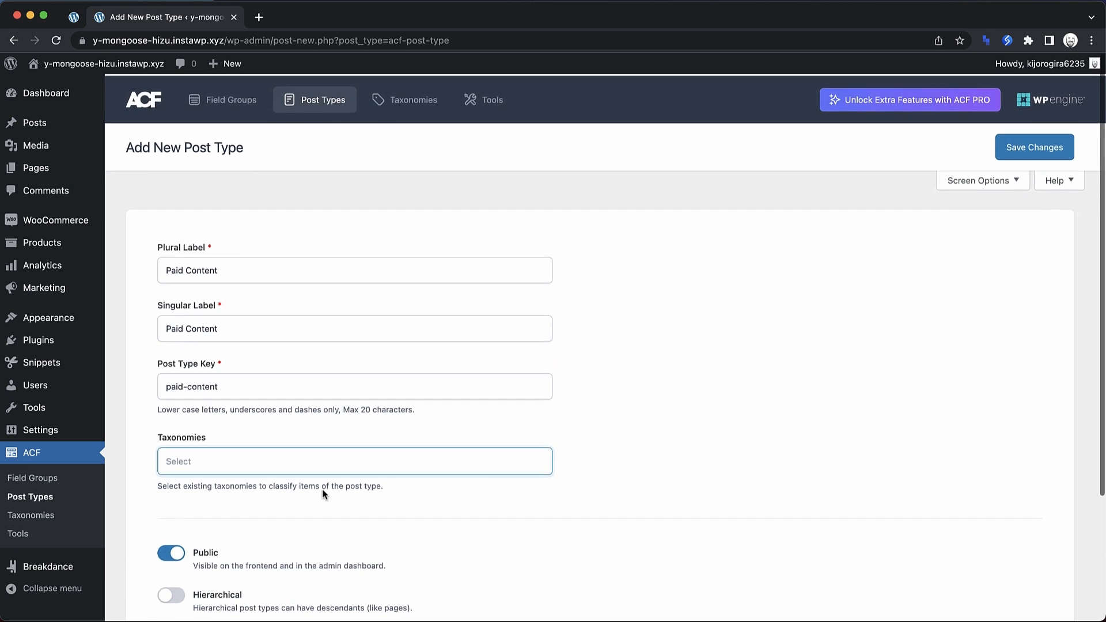
pyautogui.click(1052, 149)
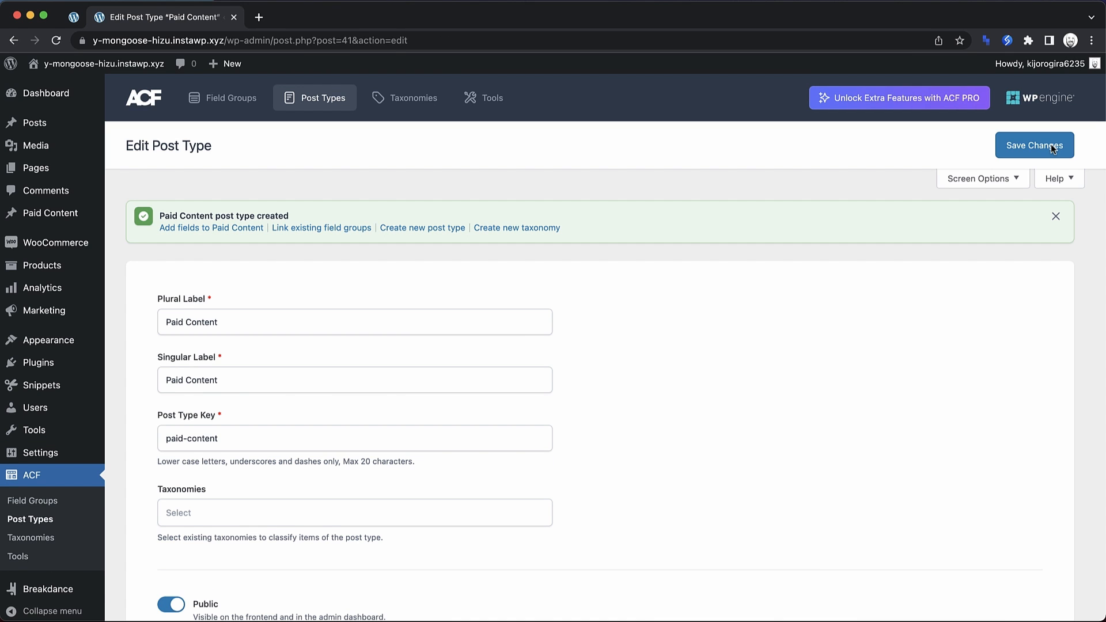
# - Add fields to the Paid Content post type, starting with a Number field labelled "Linked Product" and named linked_product
pyautogui.click(218, 230)
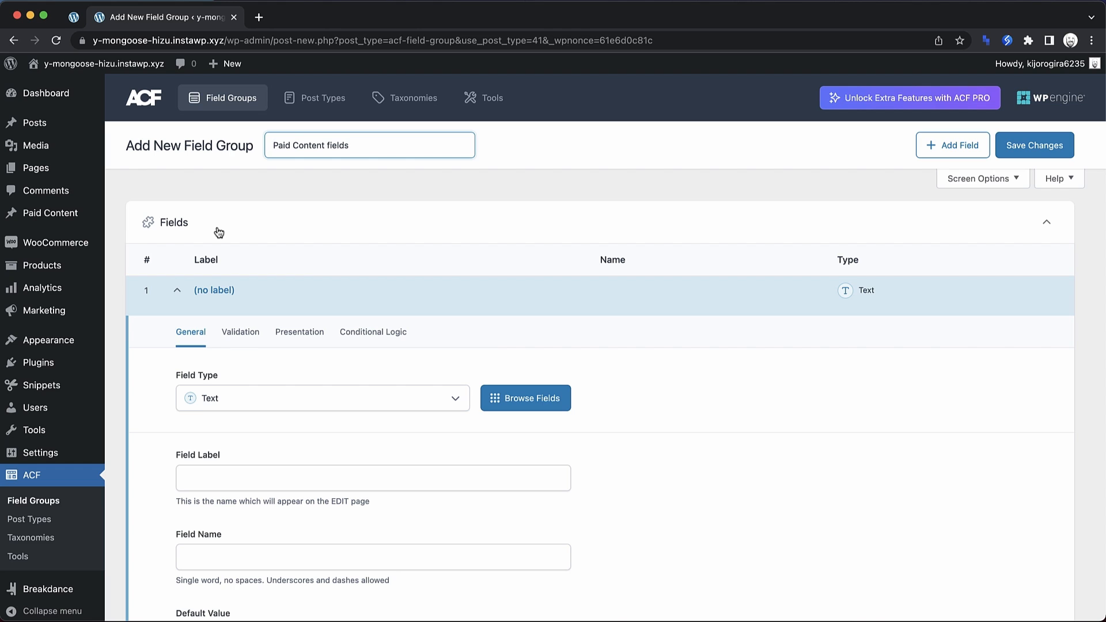
pyautogui.click(309, 394)
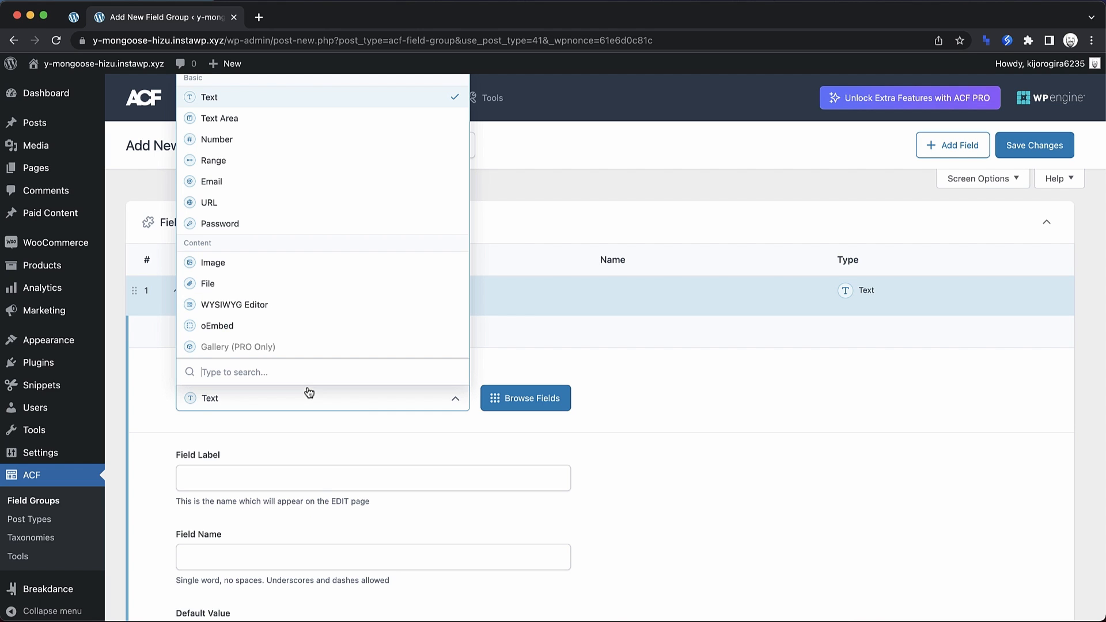
pyautogui.click(294, 139)
pyautogui.scroll(-3, 316, 330)
pyautogui.click(310, 334)
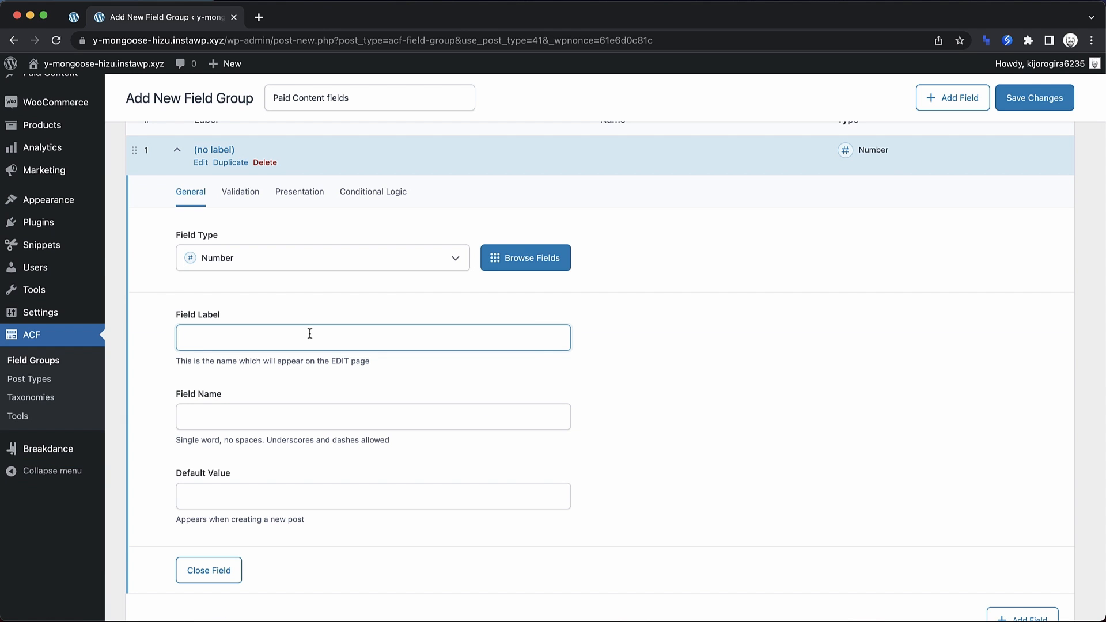
pyautogui.write('Linked Product')
pyautogui.press('Tab')
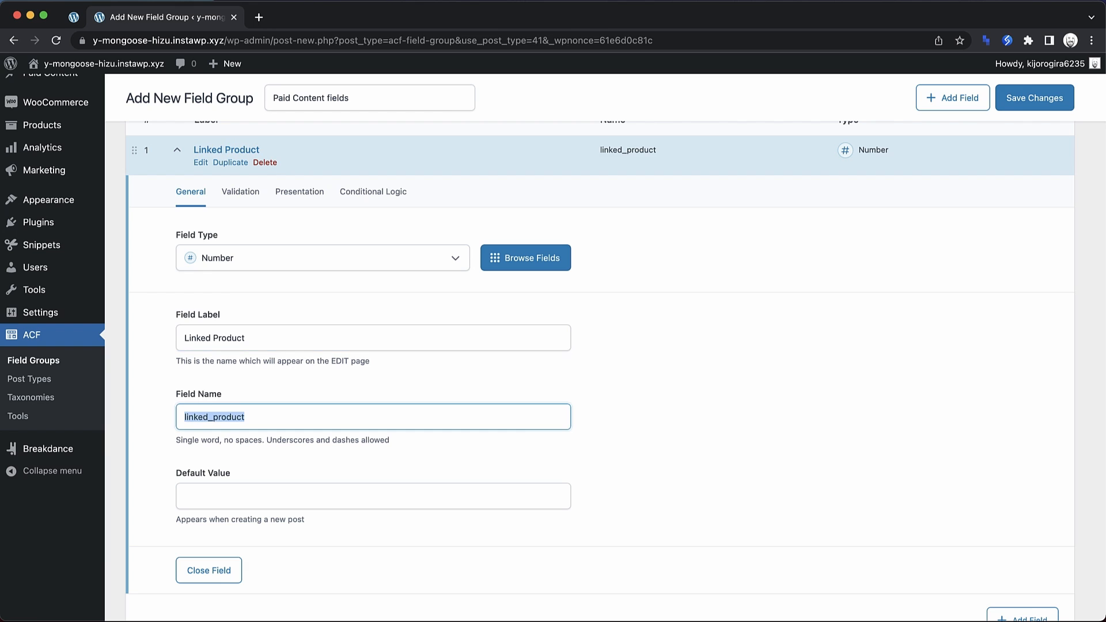
pyautogui.press('Tab')
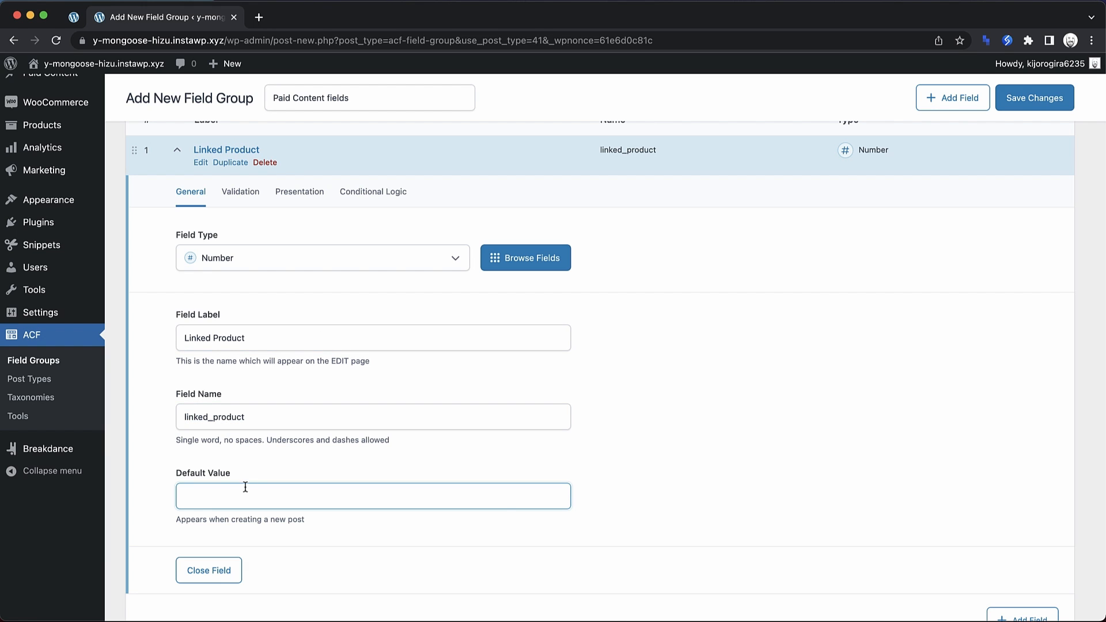
# - Check that the location rule targets the Paid Content post type, and save the field group
pyautogui.scroll(-15, 924, 242)
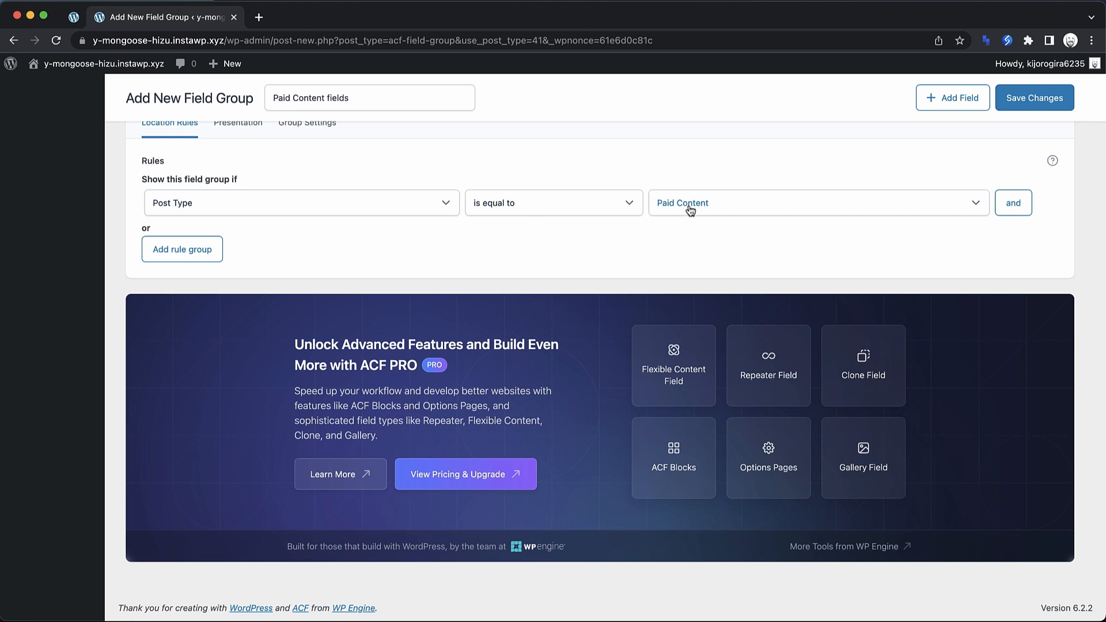
pyautogui.scroll(3, 688, 211)
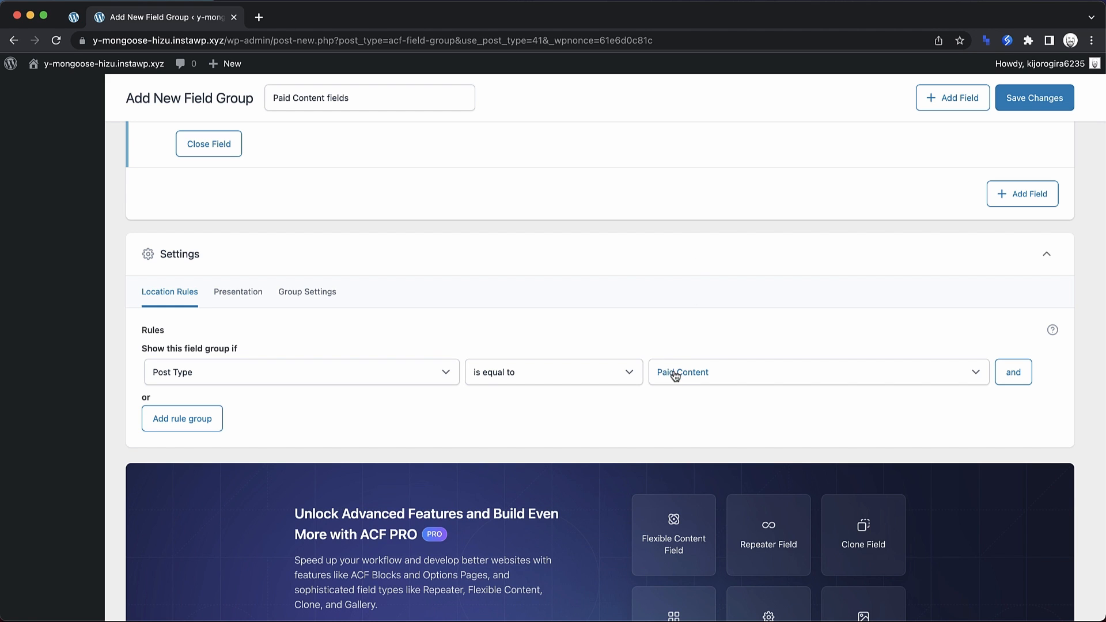
pyautogui.click(1049, 97)
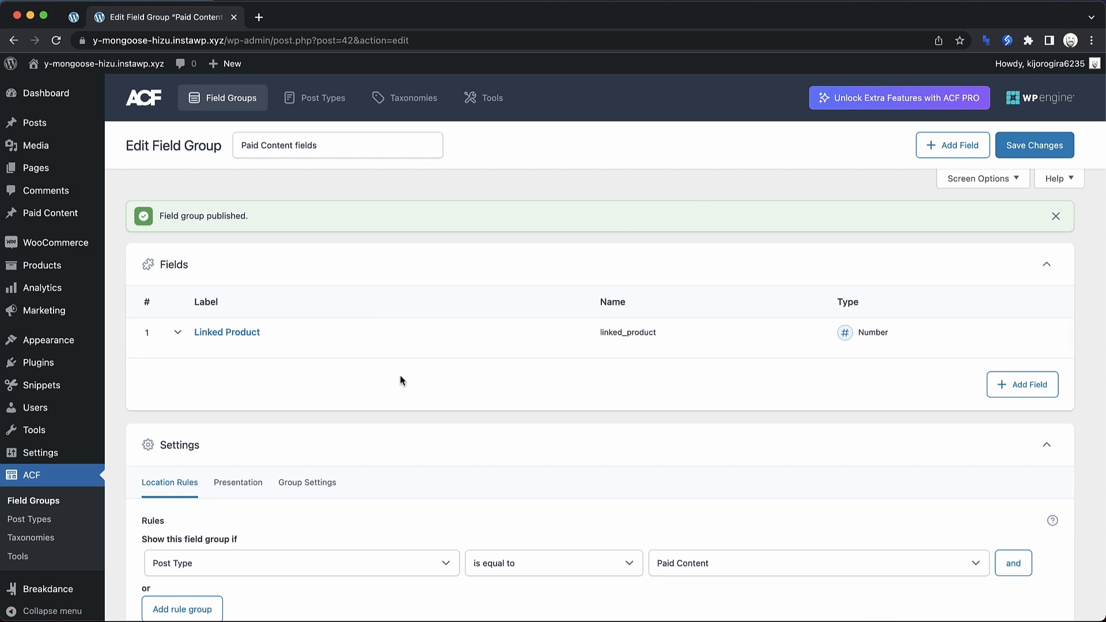
# - Create another ACF field group titled "Product fields"
pyautogui.click(39, 500)
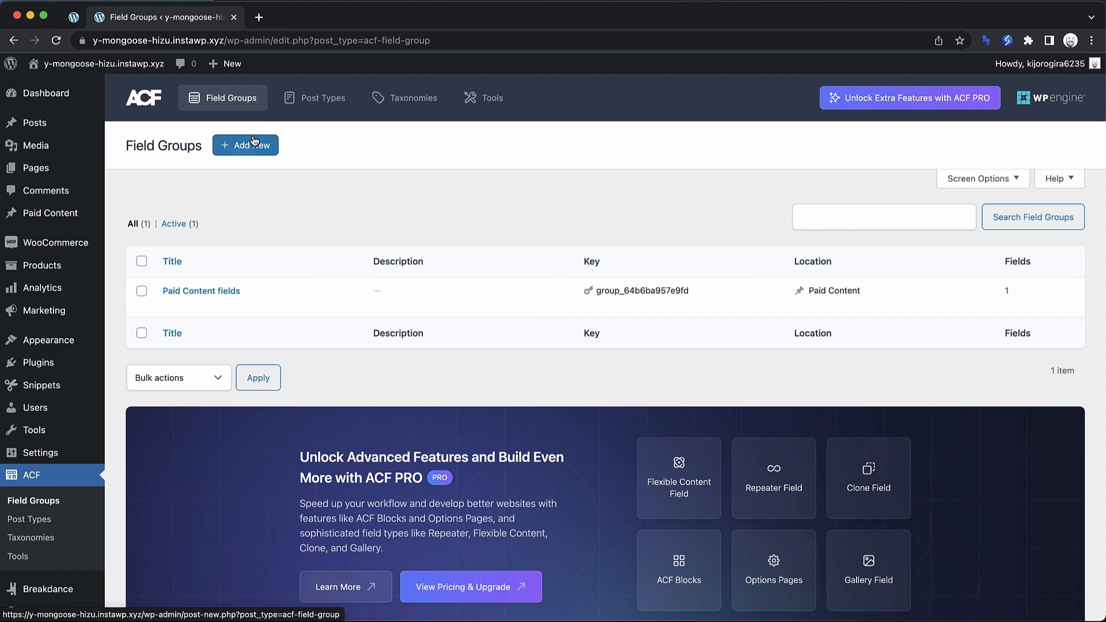
pyautogui.click(251, 146)
pyautogui.write('P')
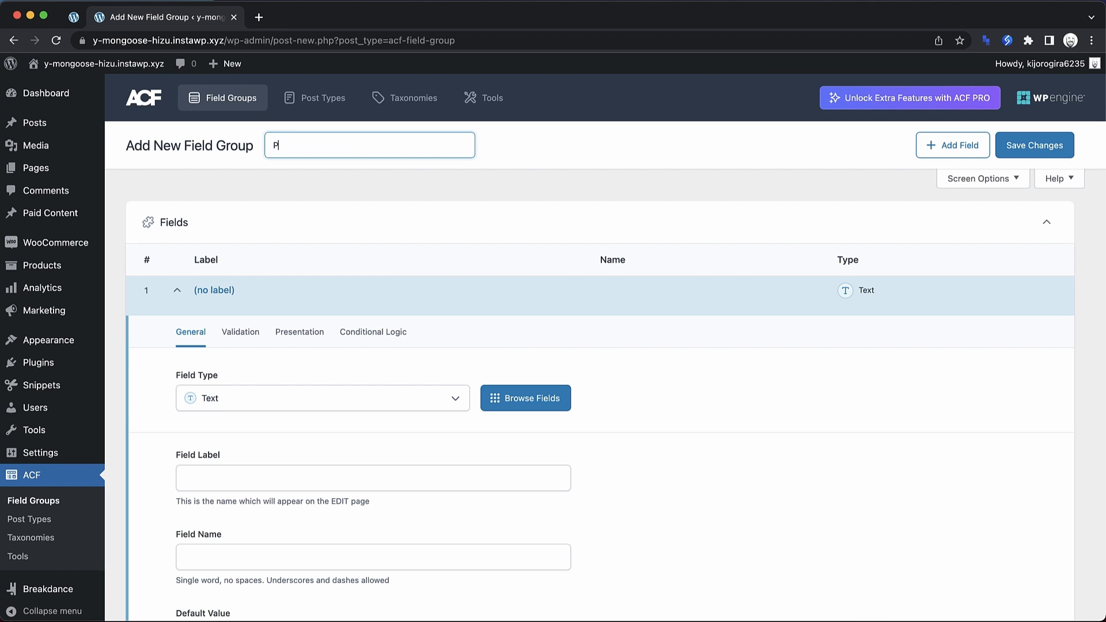
pyautogui.write('roduct fields')
# - Set the group's first field to the URL type and label it "Paid Content URL"
pyautogui.scroll(-3, 402, 288)
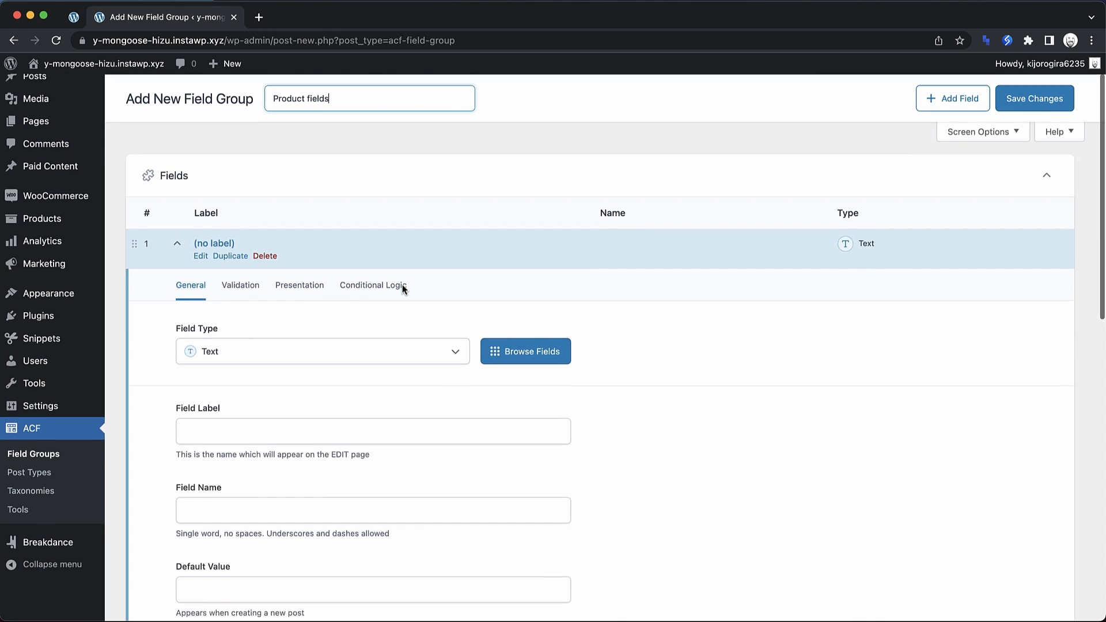
pyautogui.click(366, 302)
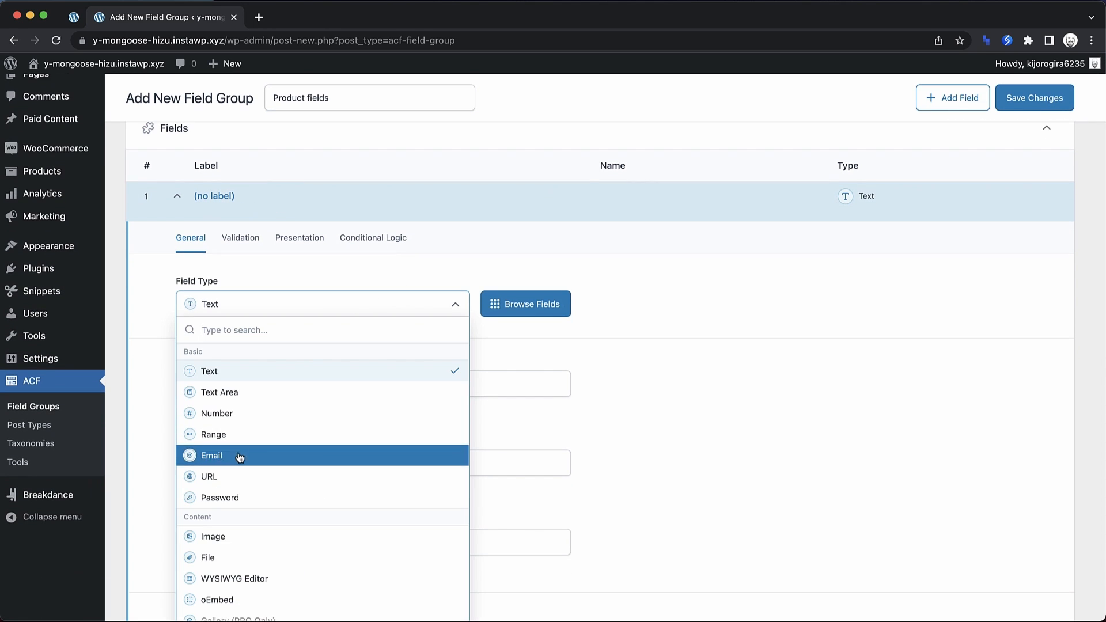
pyautogui.click(230, 476)
pyautogui.write('Paid Content URL')
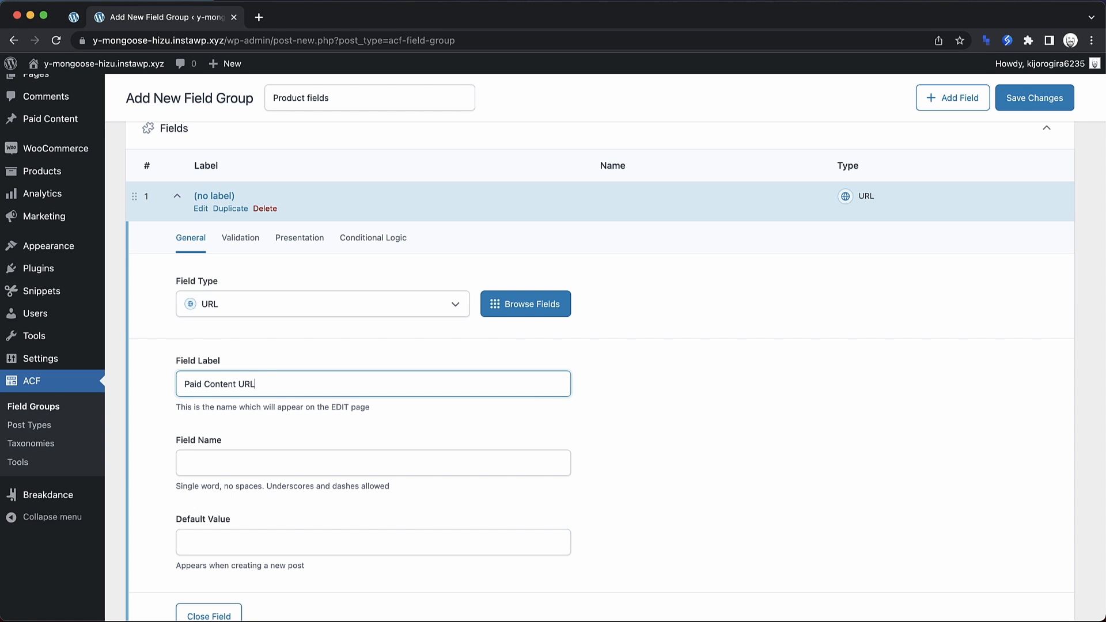
pyautogui.press('Tab')
pyautogui.scroll(-2, 215, 395)
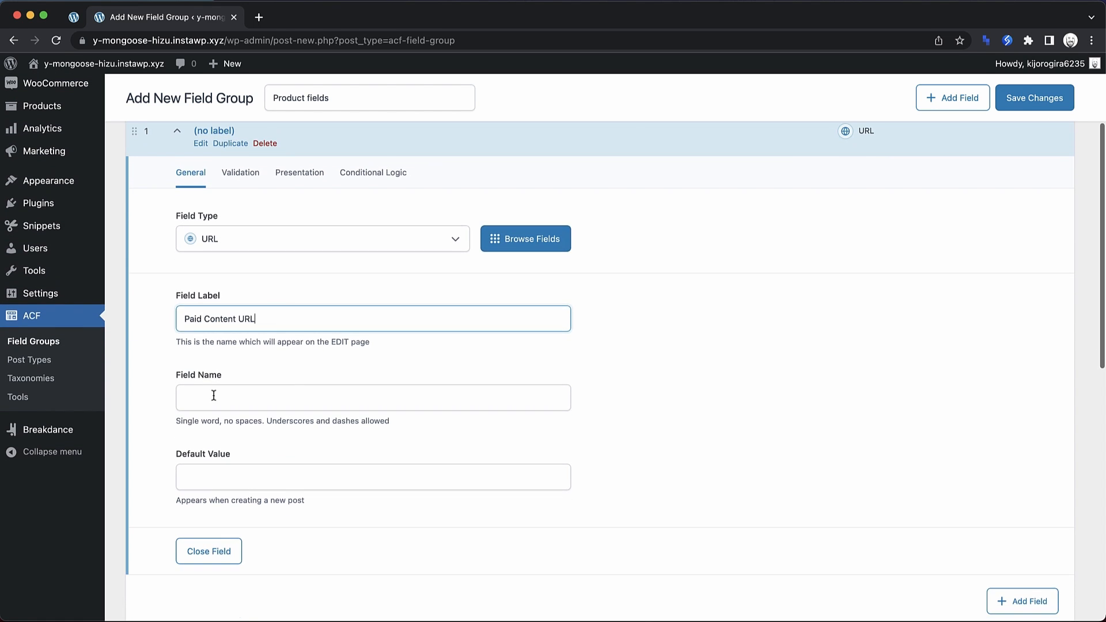
# - Set the location rule to show the group when Post Type is equal to Product, and save it
pyautogui.scroll(-7, 156, 366)
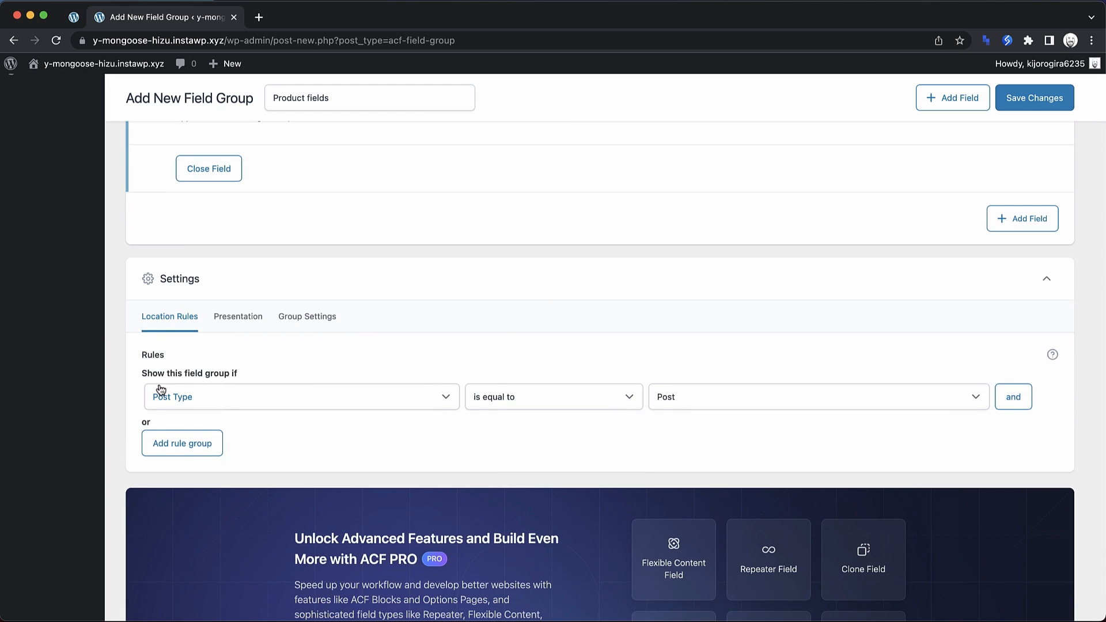
pyautogui.click(659, 407)
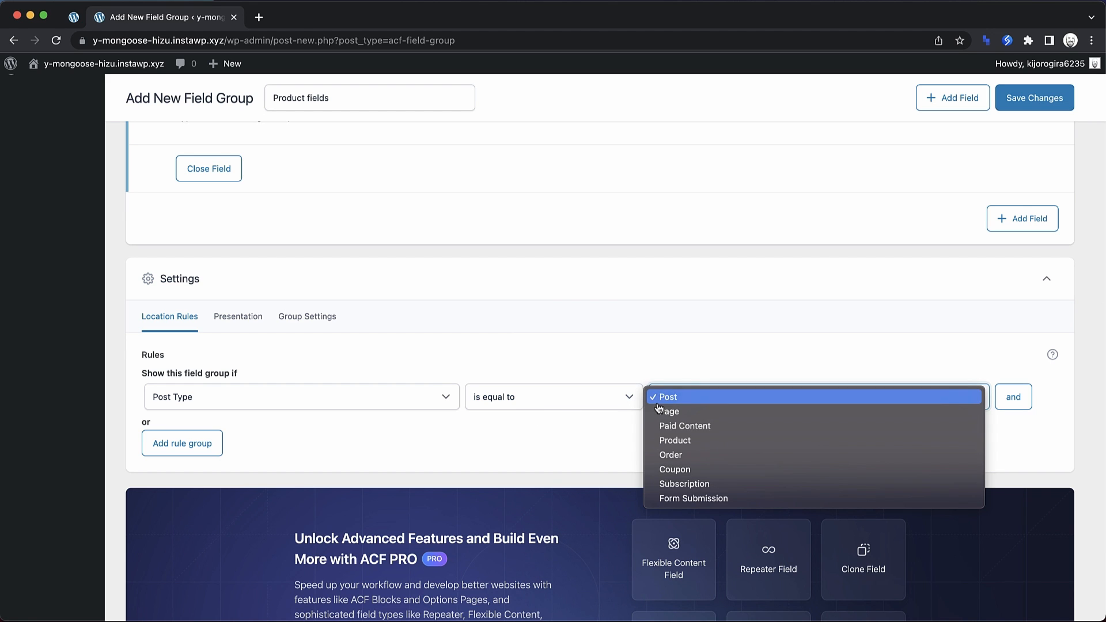
pyautogui.click(668, 440)
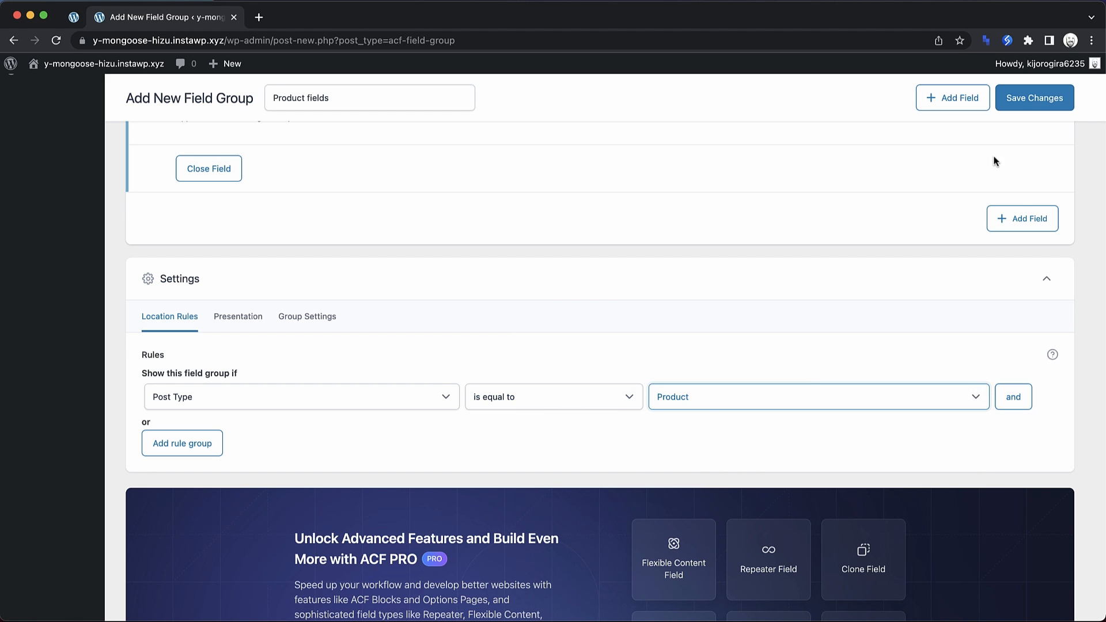
pyautogui.click(1031, 100)
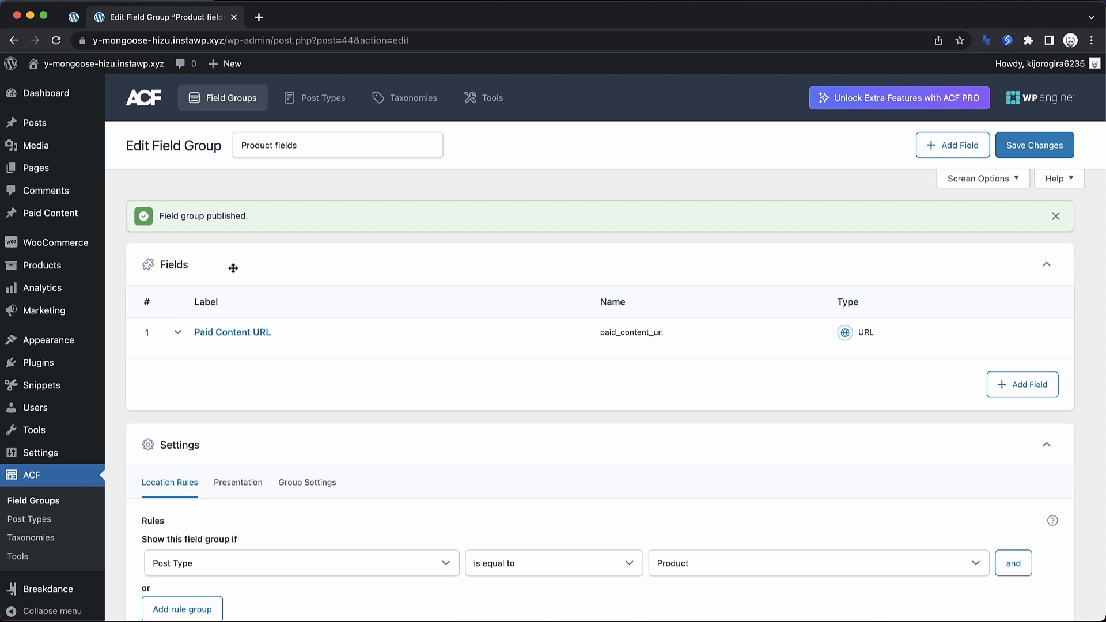
# - Open the list of all products, and open the Paid Content list in a new browser tab
pyautogui.moveTo(60, 271)
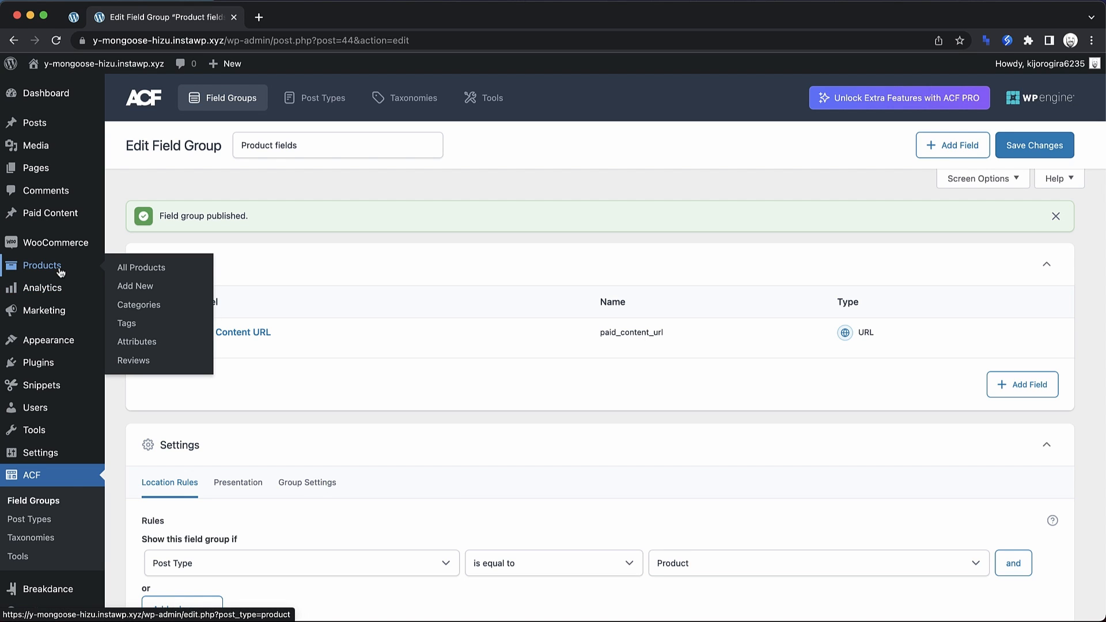
pyautogui.click(123, 267)
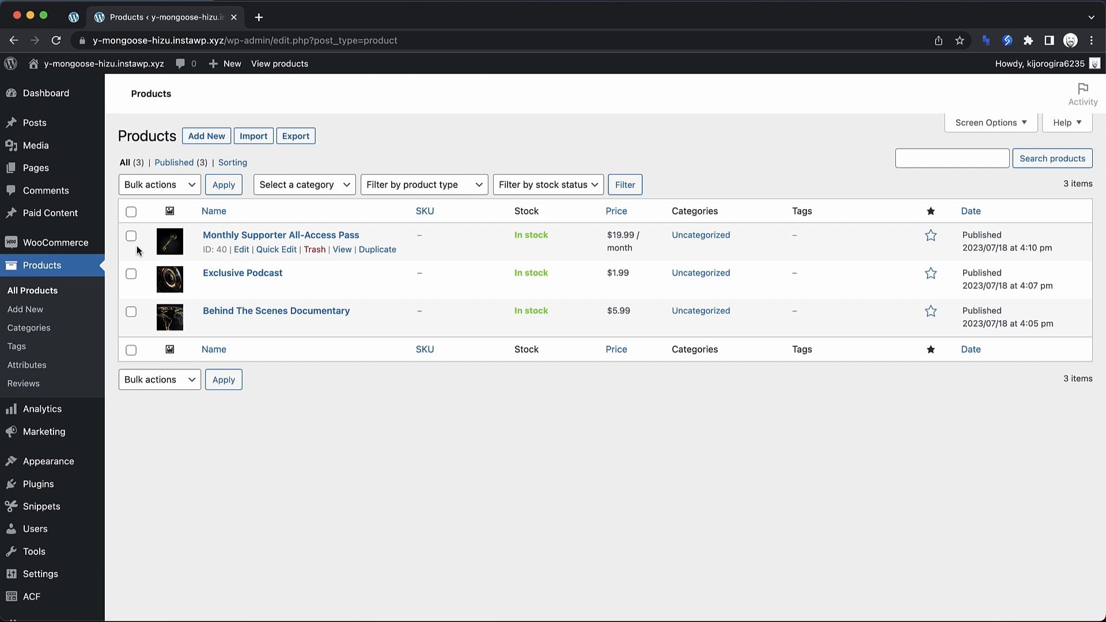
pyautogui.moveTo(50, 217)
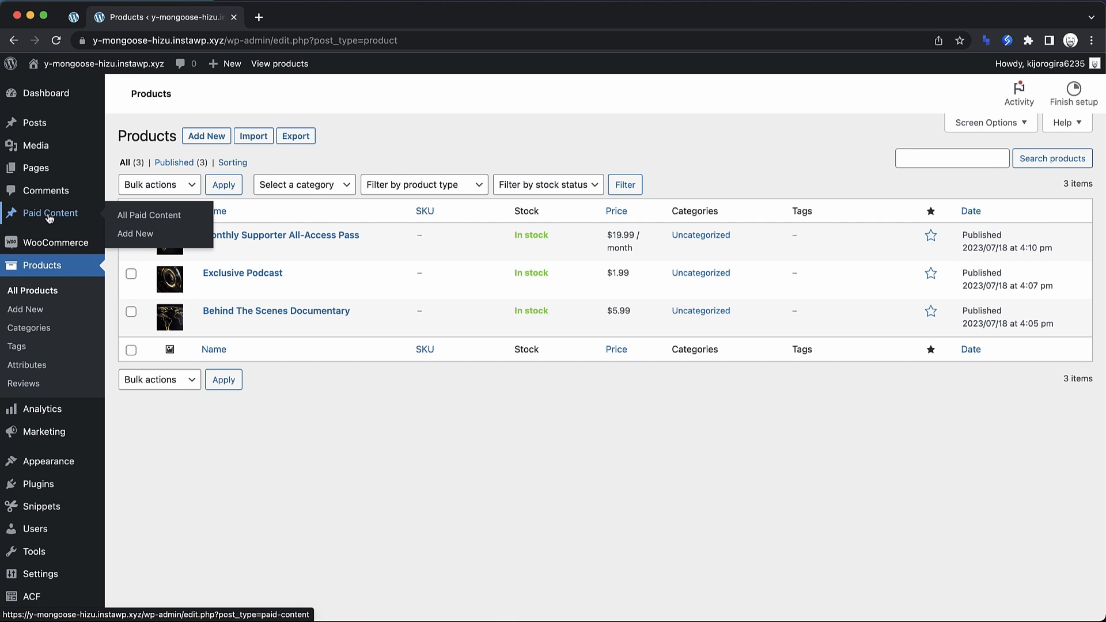
pyautogui.rightClick(122, 214)
pyautogui.click(137, 221)
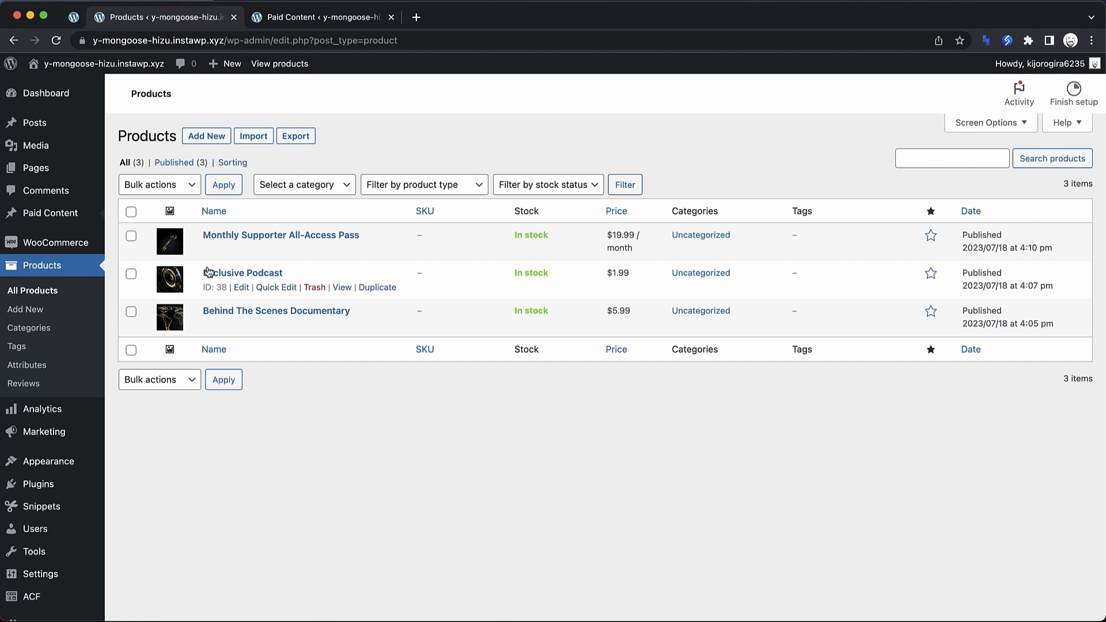
# - Create a new paid content entry titled "Exclusive Podcast", copying the title from the matching product
pyautogui.moveTo(290, 274); pyautogui.dragTo(197, 267)
pyautogui.press('super+c')
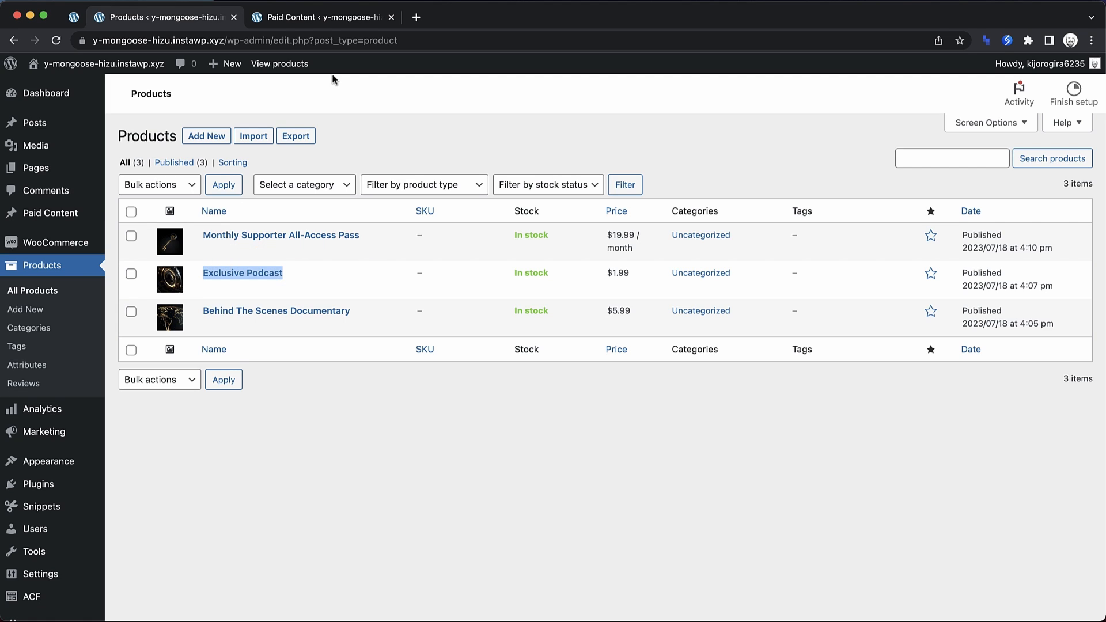
pyautogui.click(323, 17)
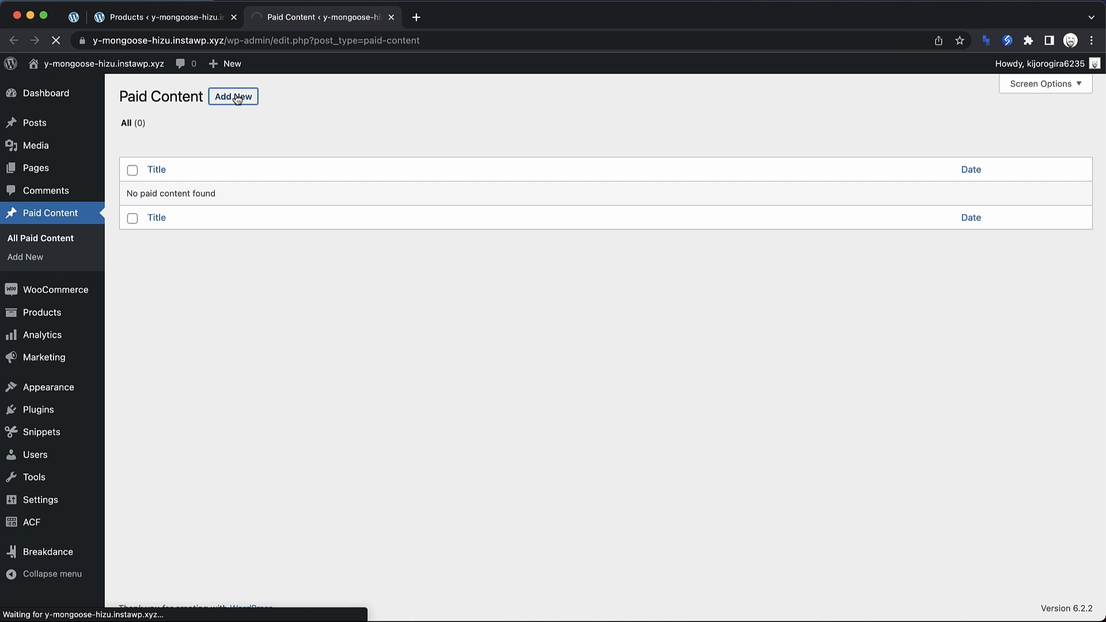
pyautogui.press('super+v')
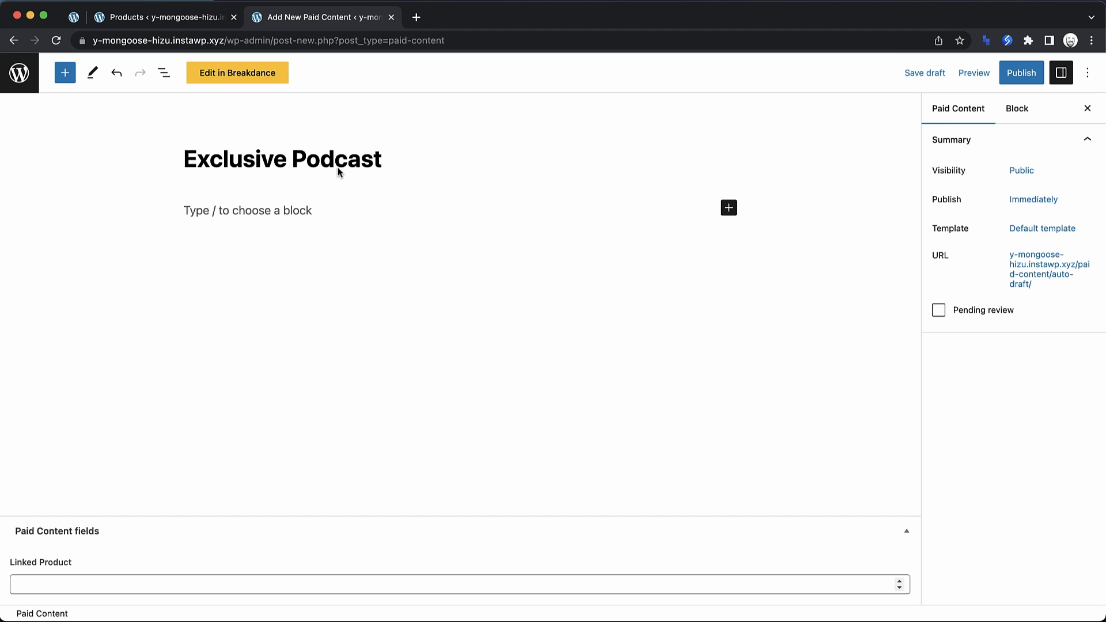
# - Paste the prepared SoundCloud player and lorem ipsum paragraphs into the entry's body
pyautogui.press('Return')
pyautogui.press('super+v')
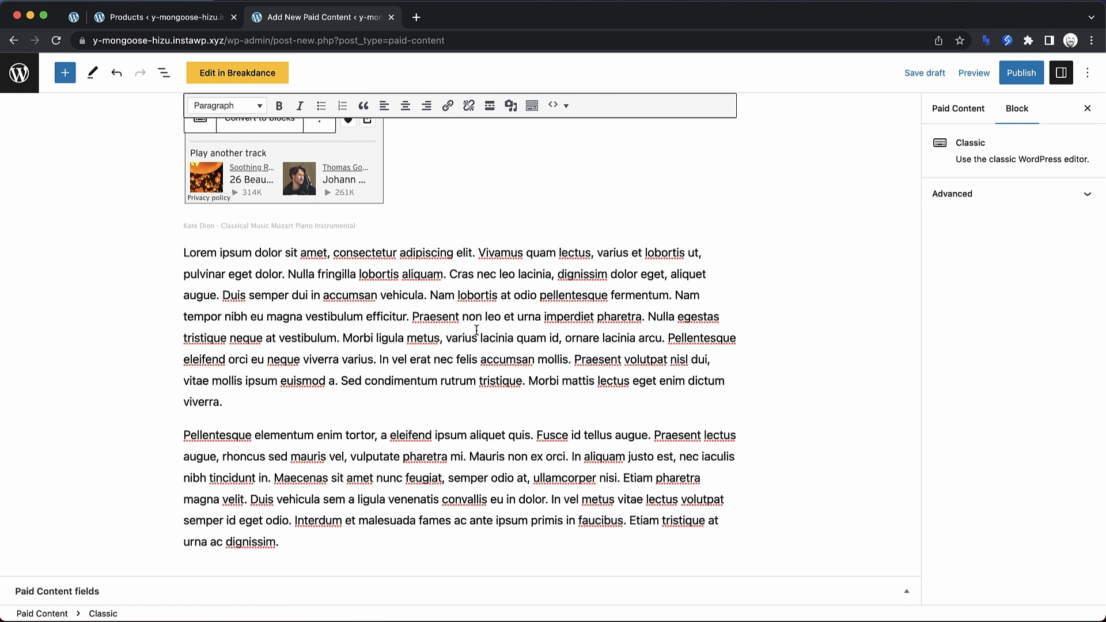
pyautogui.scroll(5, 476, 330)
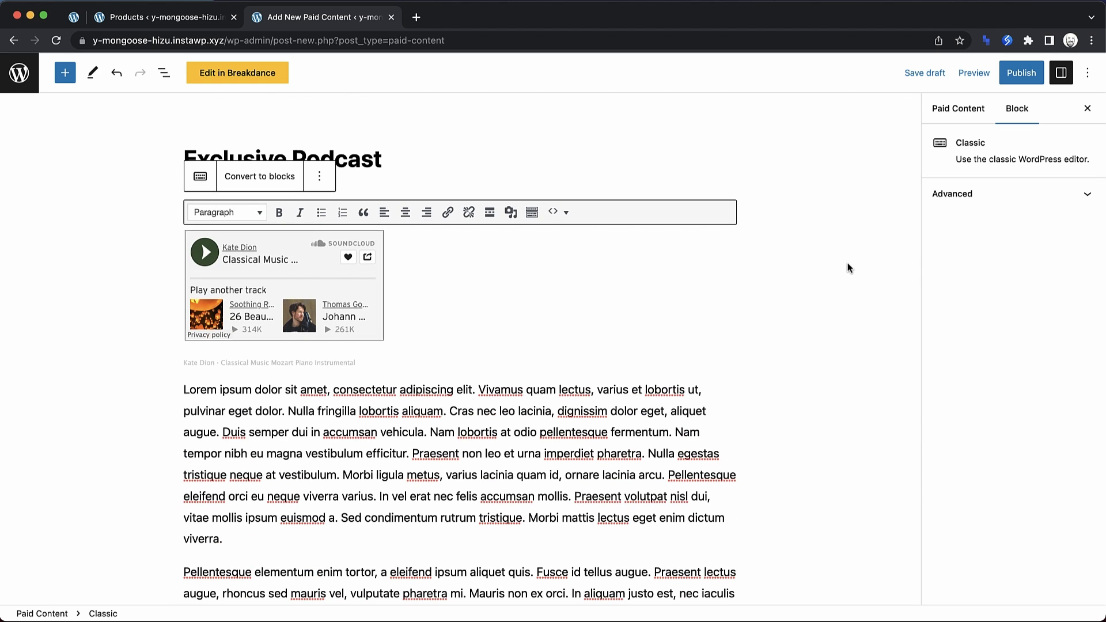
pyautogui.scroll(-4, 847, 268)
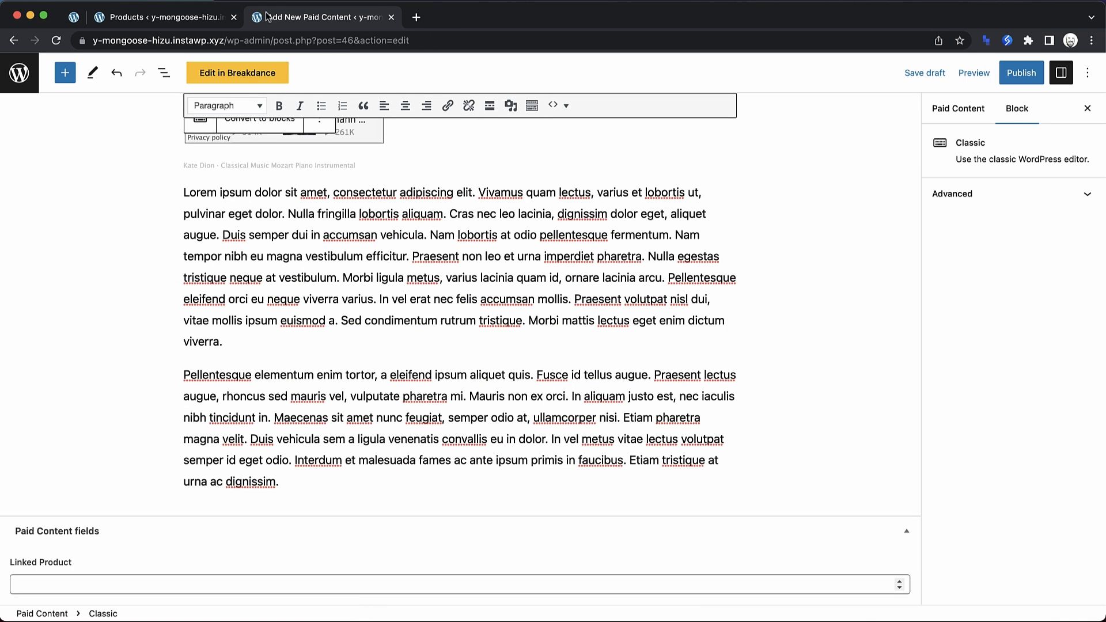
# - Look up the Exclusive Podcast product's ID, enter 38 as the Linked Product, and publish the entry
pyautogui.click(183, 23)
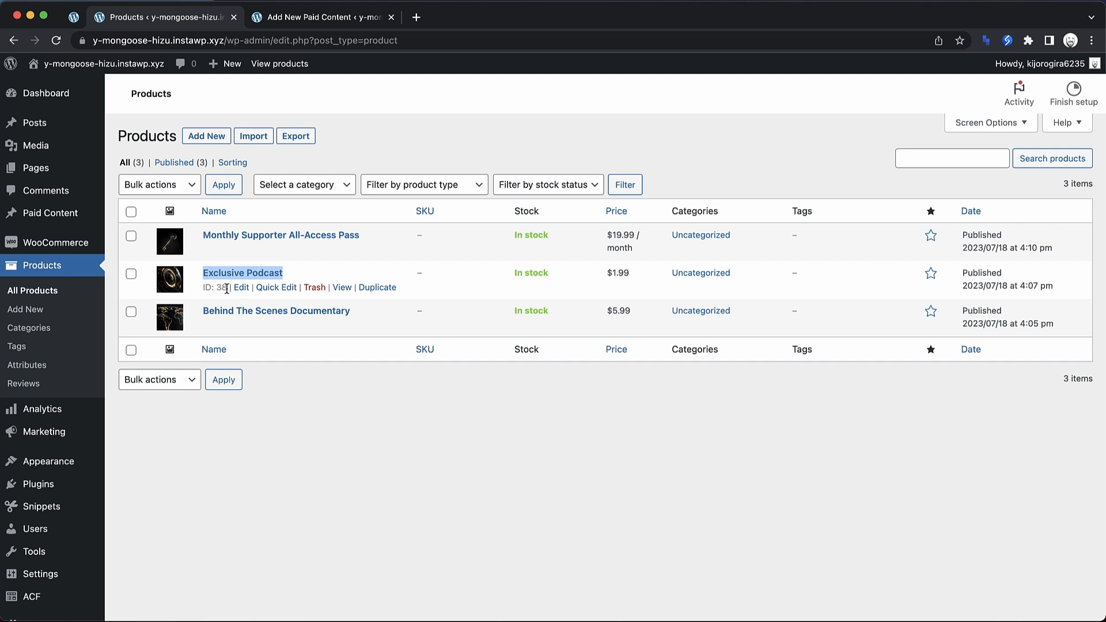
pyautogui.click(323, 18)
pyautogui.click(142, 583)
pyautogui.write('38')
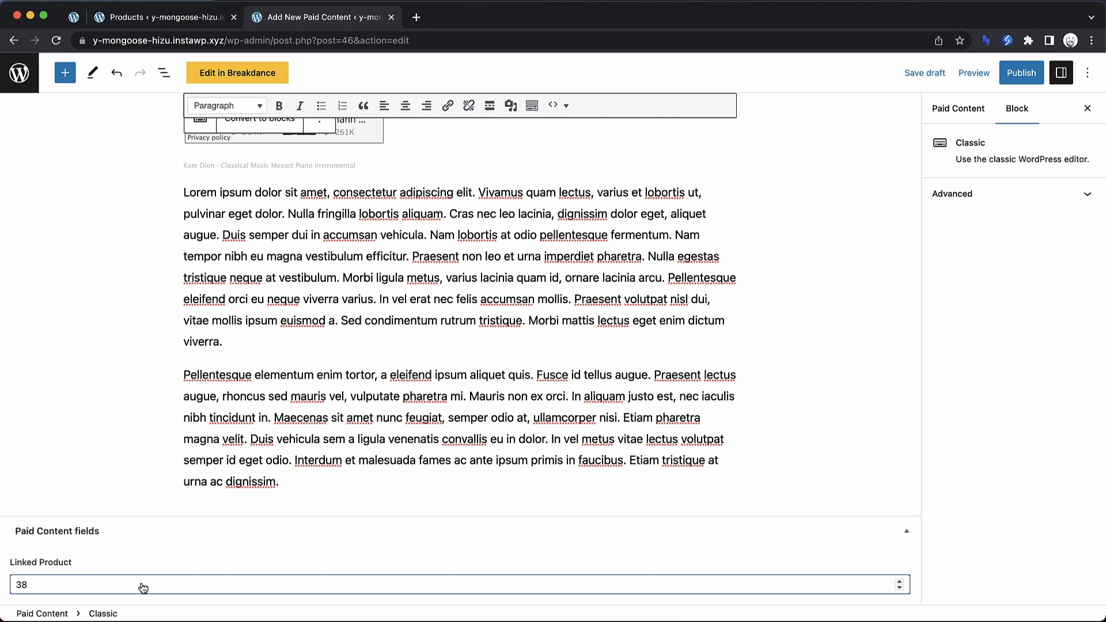
pyautogui.click(1016, 74)
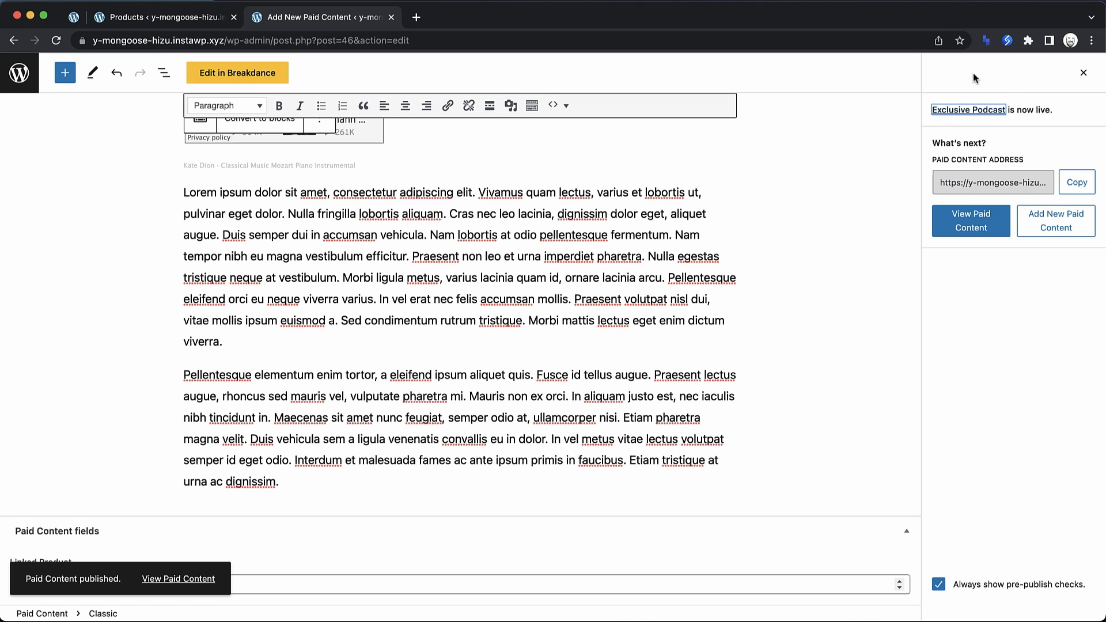
# - Close the post-publish summary and turn off the editor's fullscreen mode
pyautogui.click(1086, 74)
pyautogui.click(1087, 74)
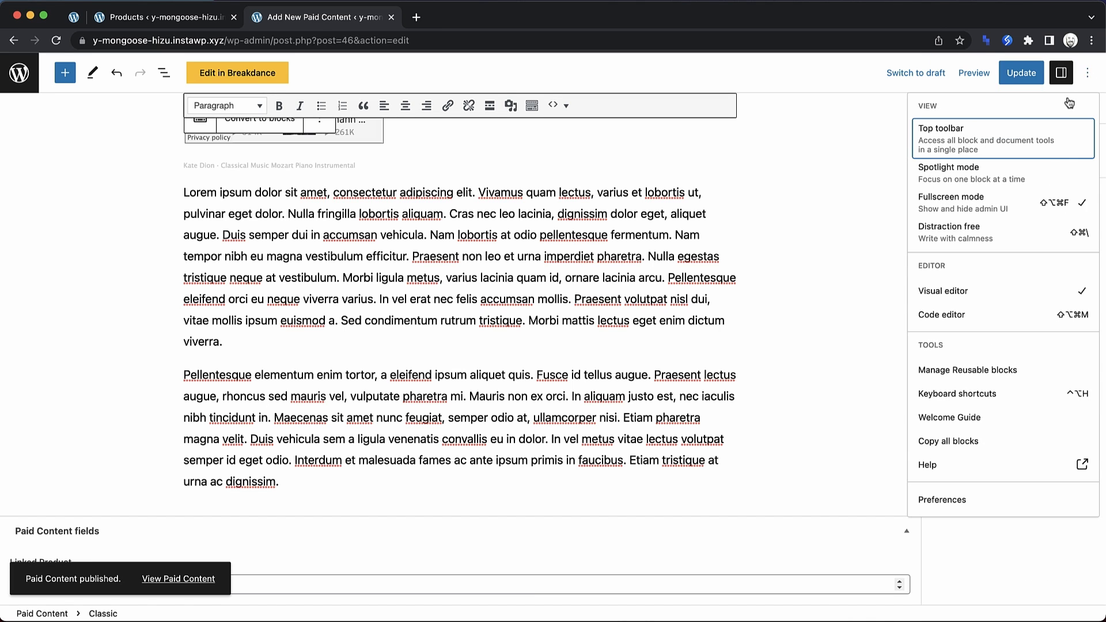
pyautogui.click(1006, 212)
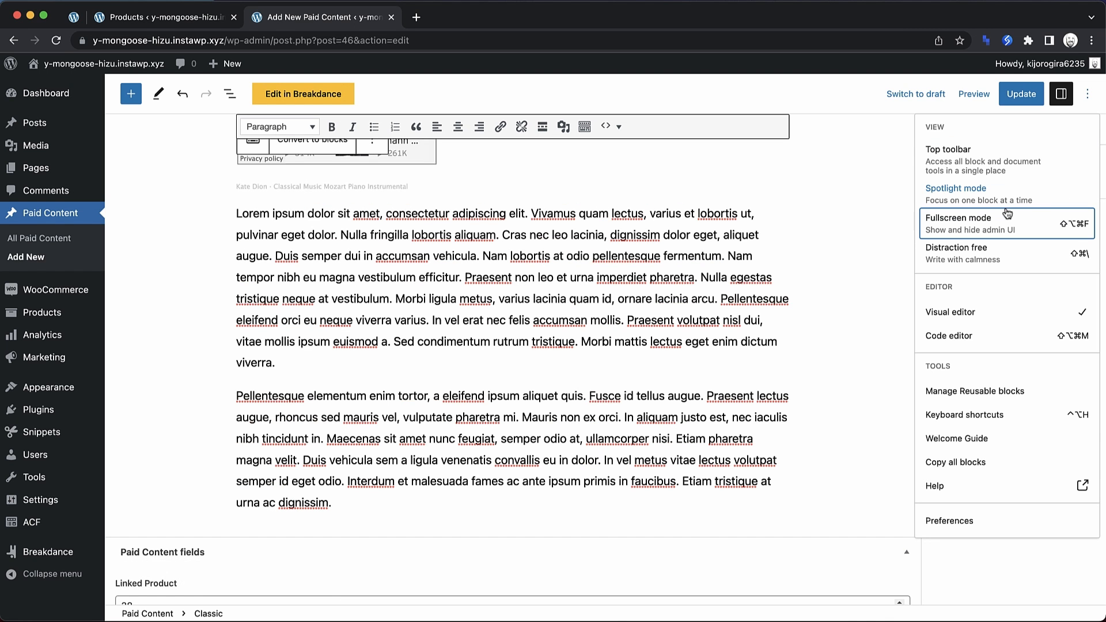
# - Create a new paid content entry titled "Behind The Scenes Documentary", copying the title from the matching product
pyautogui.click(38, 257)
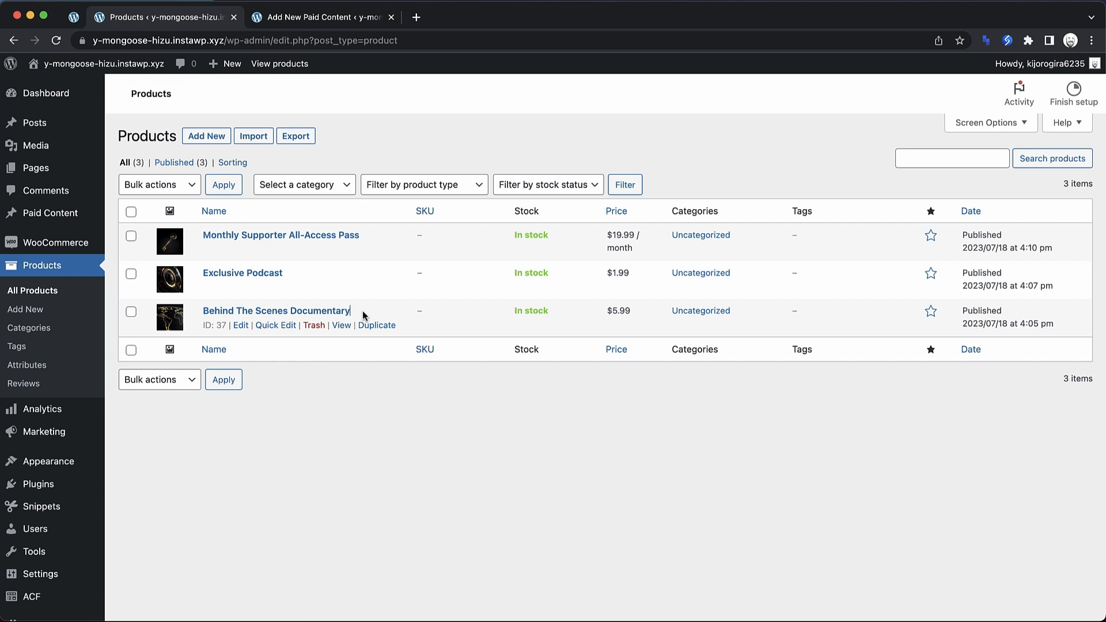
pyautogui.moveTo(362, 312); pyautogui.dragTo(197, 316)
pyautogui.press('super+c')
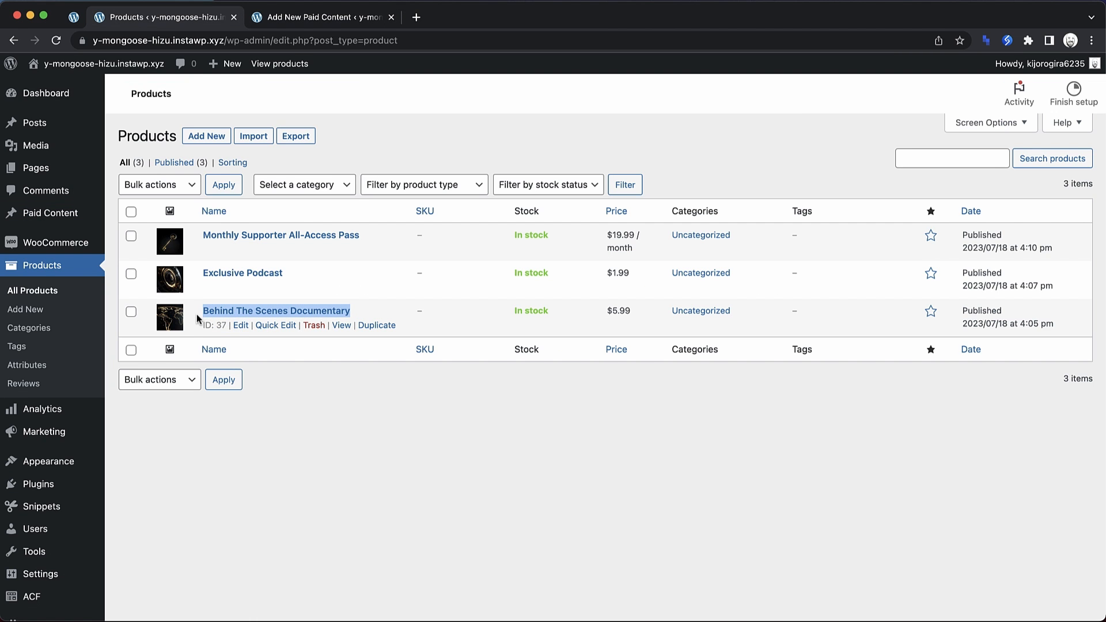
pyautogui.click(353, 17)
pyautogui.click(284, 188)
pyautogui.press('super+v')
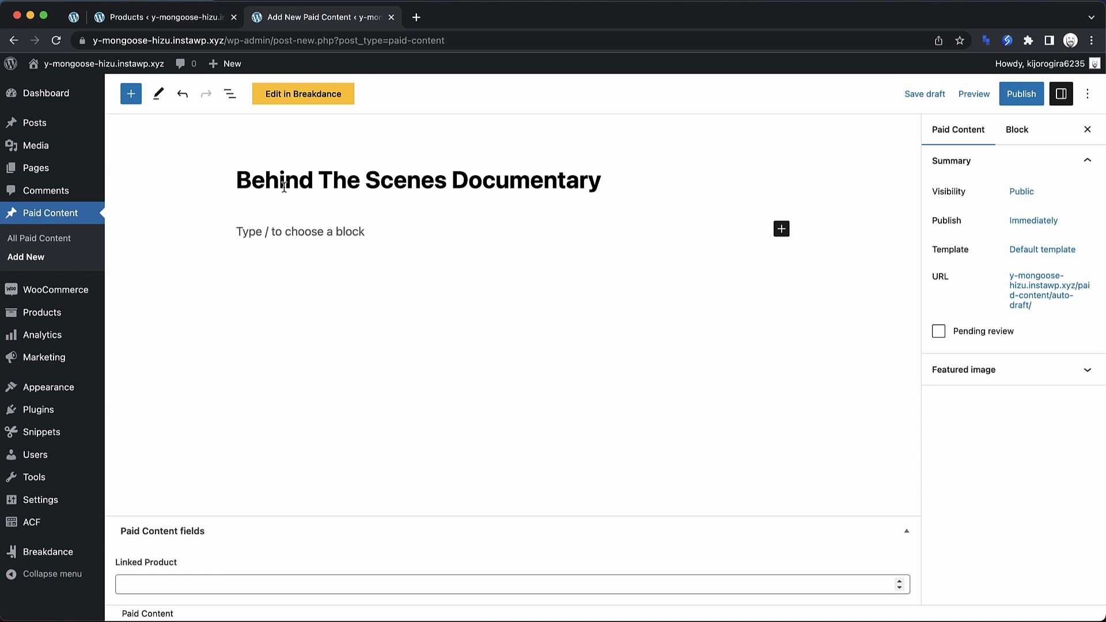
# - Look up the Behind The Scenes Documentary product's ID and enter 37 as the entry's Linked Product
pyautogui.click(225, 17)
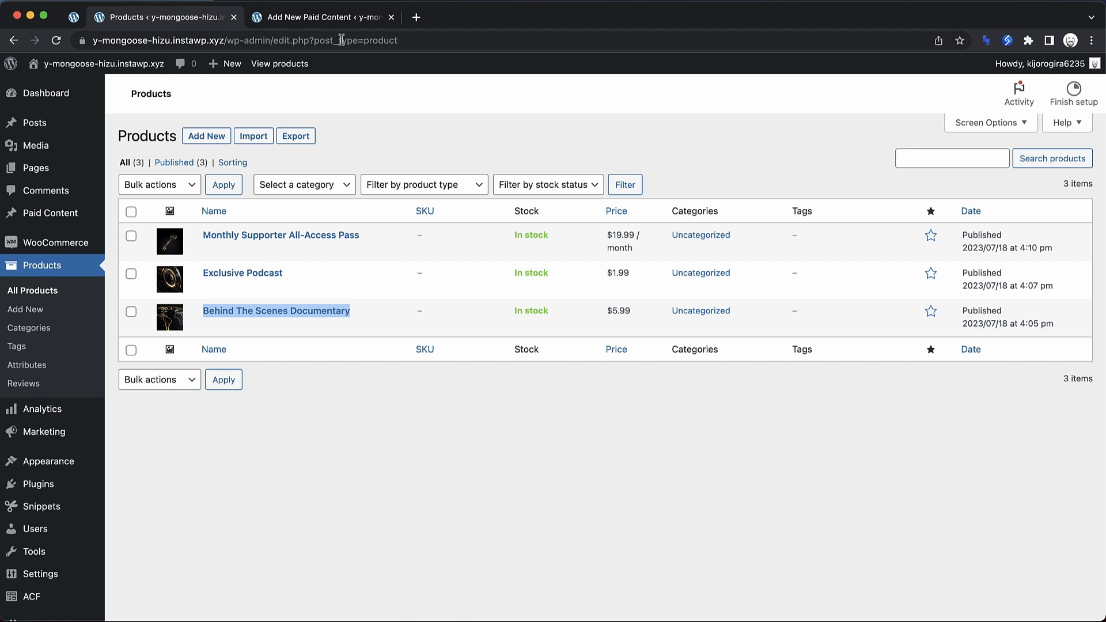
pyautogui.click(334, 19)
pyautogui.click(161, 584)
pyautogui.write('37')
# - Paste the prepared YouTube video and lorem ipsum paragraphs into the entry's body and publish the entry
pyautogui.click(394, 231)
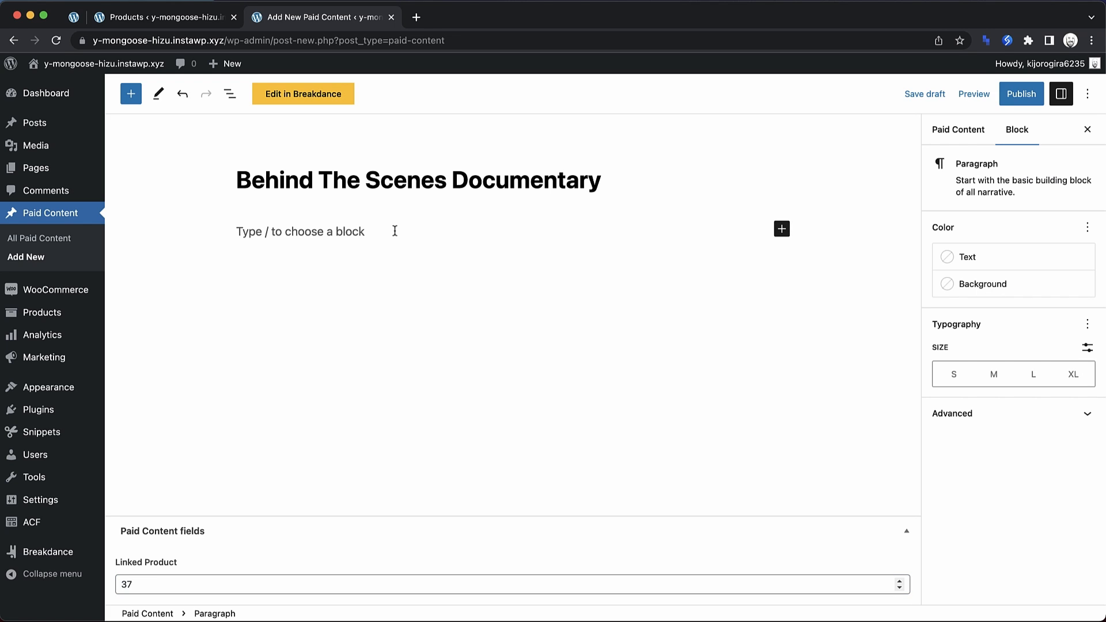
pyautogui.press('super+v')
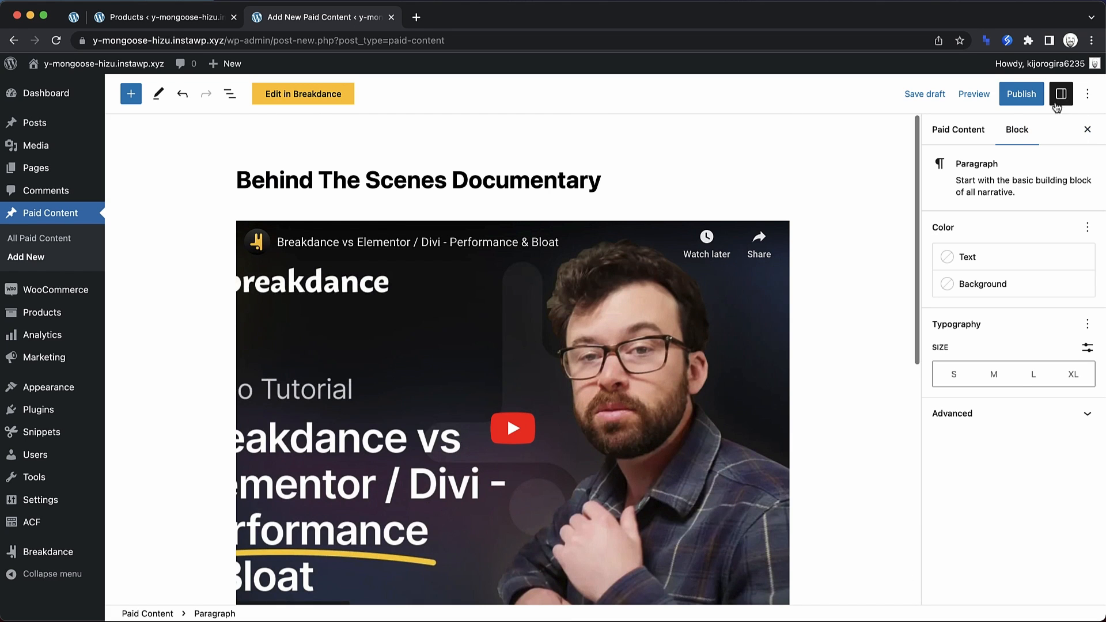
pyautogui.click(1021, 94)
pyautogui.click(990, 98)
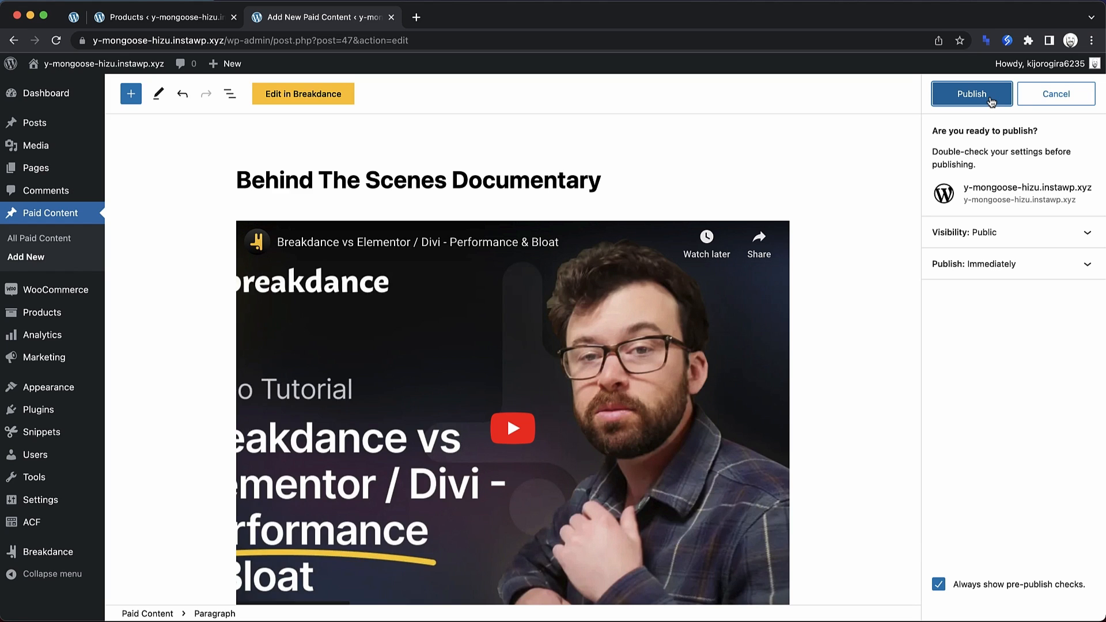
pyautogui.scroll(-8, 868, 234)
pyautogui.click(975, 95)
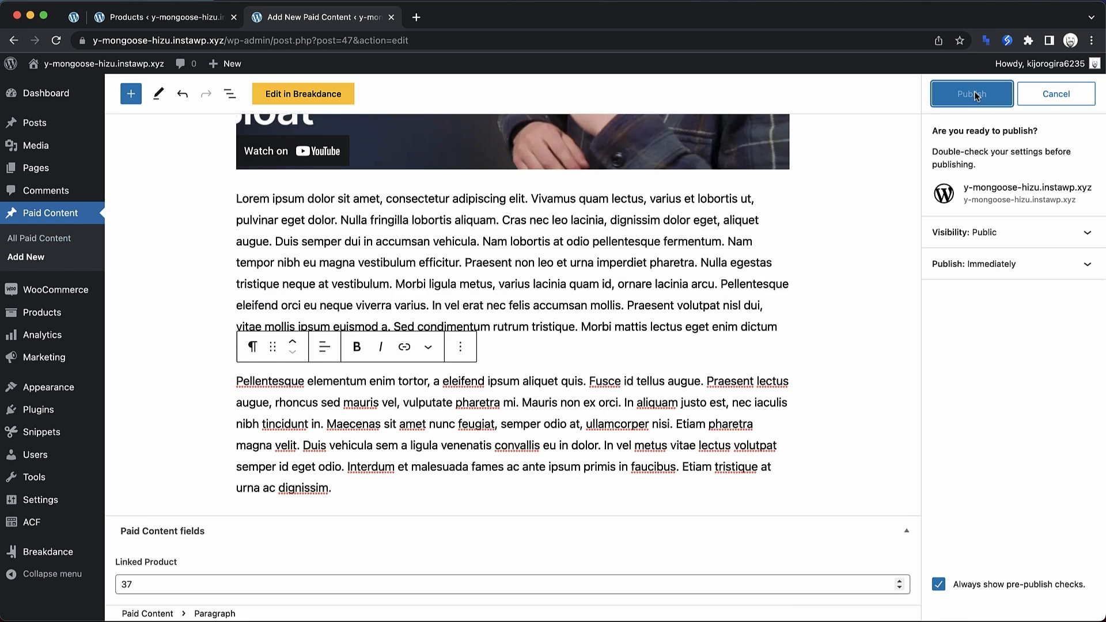
# - Open the Exclusive Podcast product for editing and copy the link address of the matching paid content entry
pyautogui.click(61, 239)
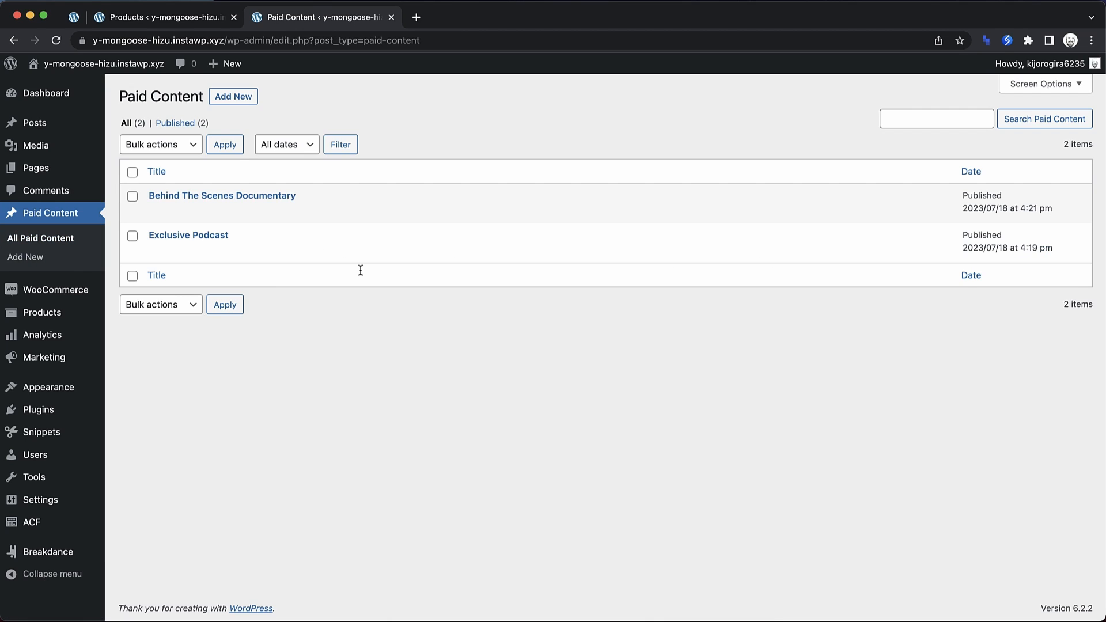
pyautogui.click(195, 22)
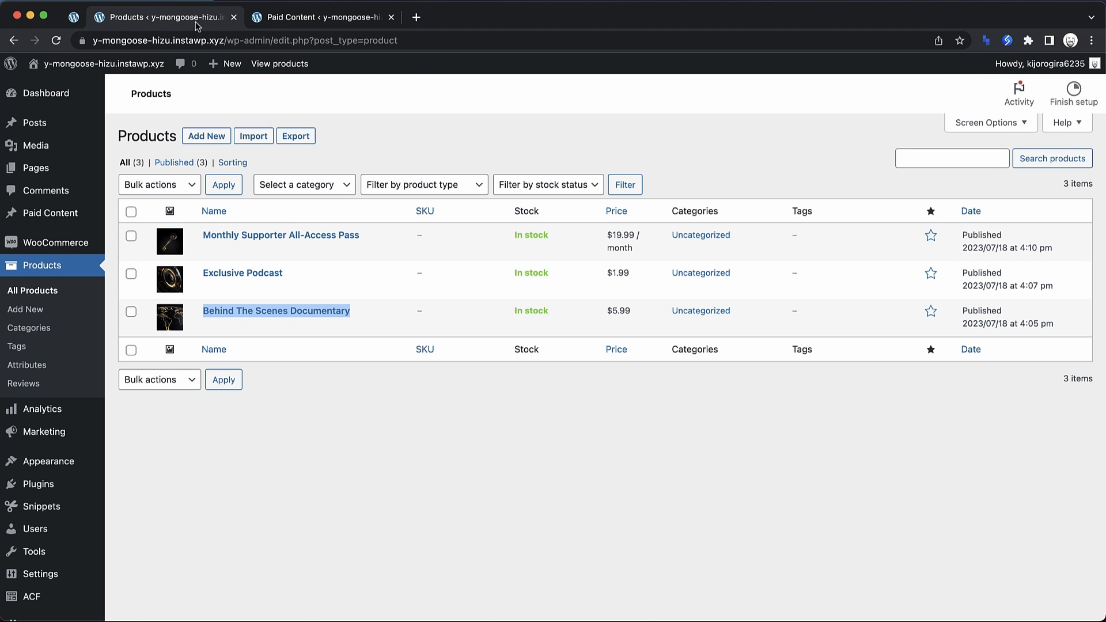
pyautogui.click(254, 274)
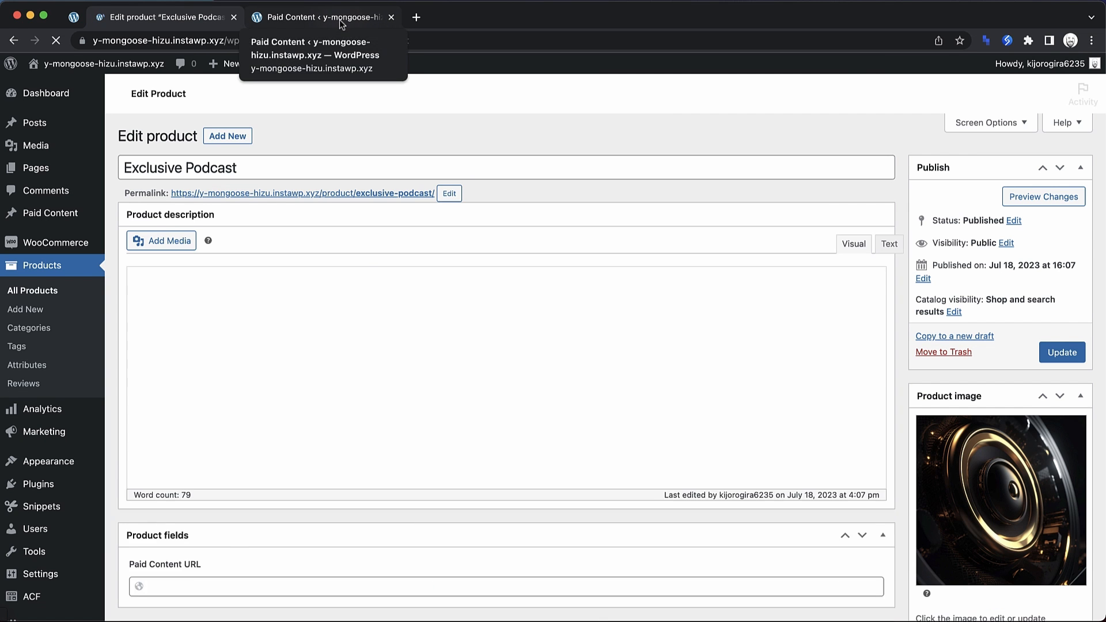
pyautogui.scroll(-4, 460, 226)
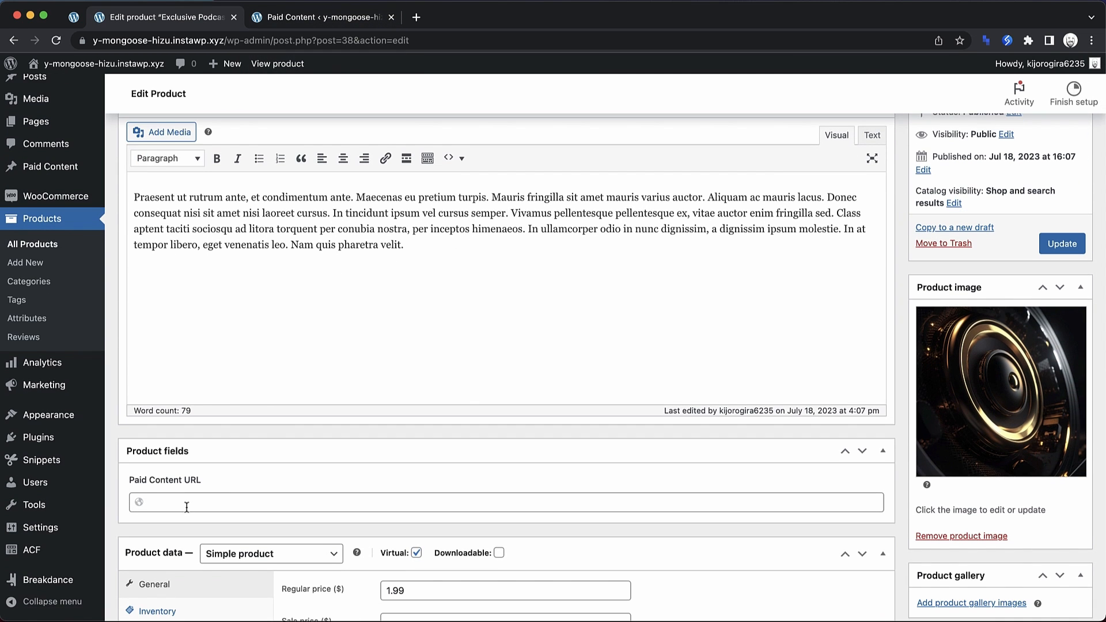
pyautogui.click(337, 17)
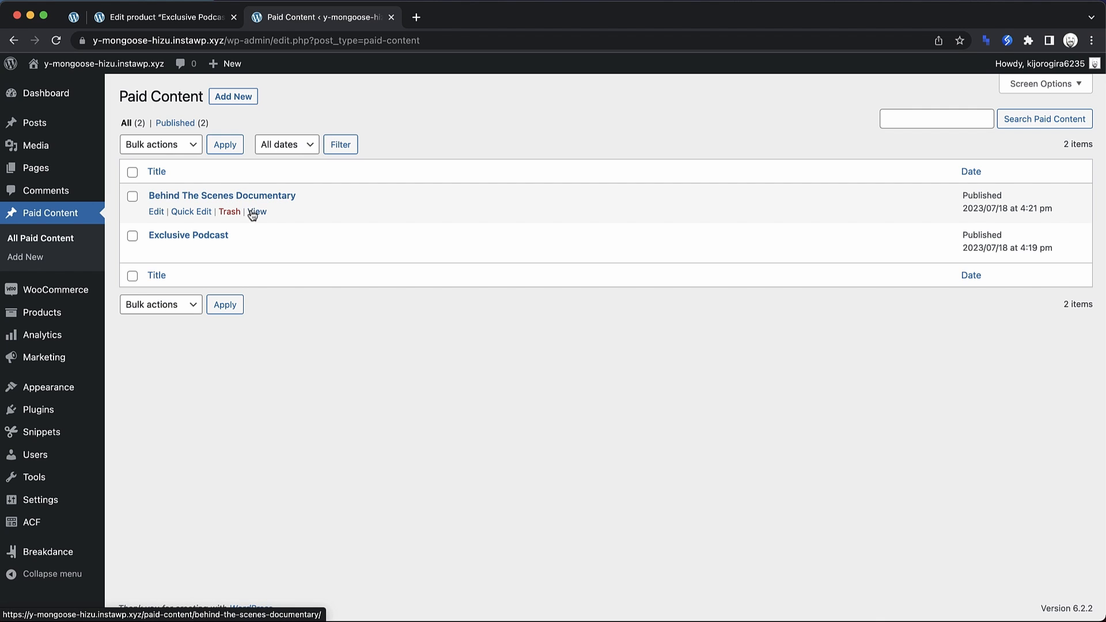
pyautogui.rightClick(253, 252)
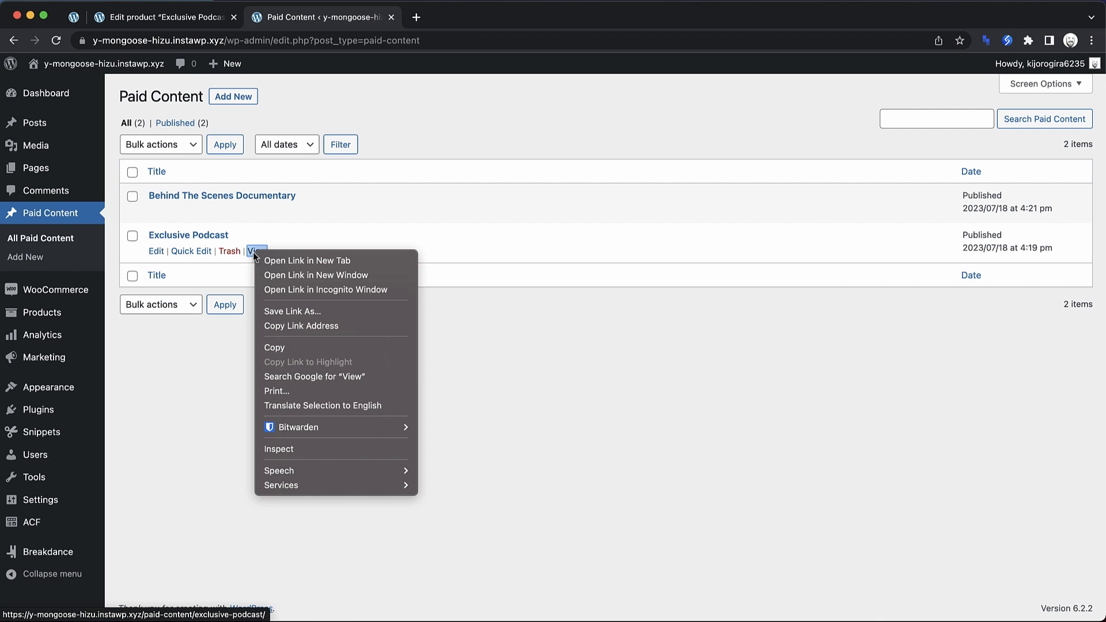
pyautogui.click(307, 325)
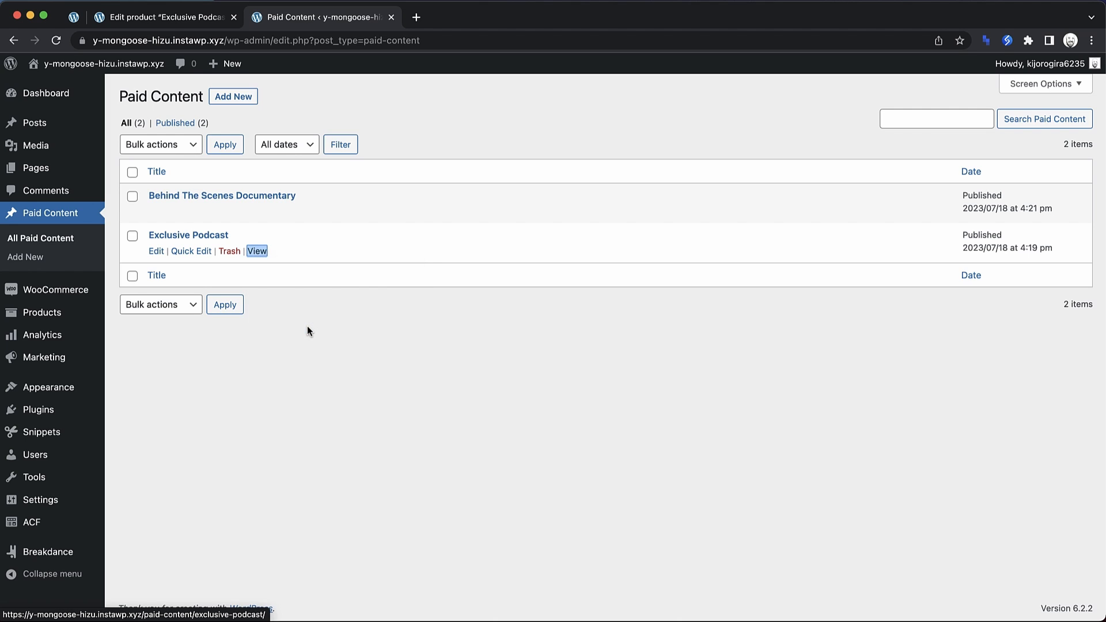
pyautogui.click(185, 15)
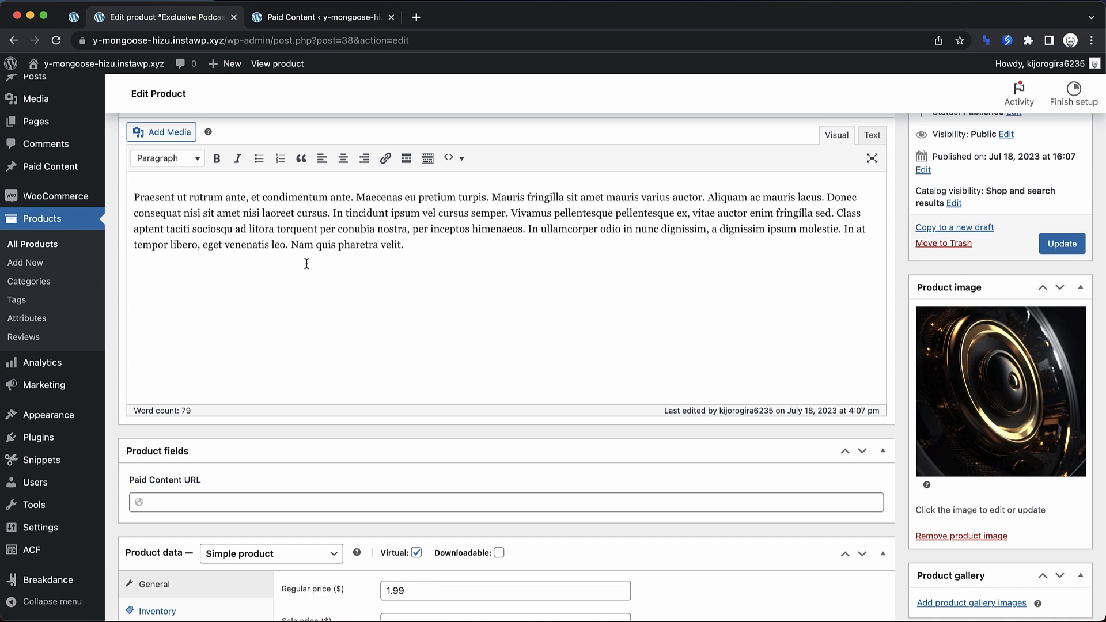
pyautogui.scroll(3, 305, 259)
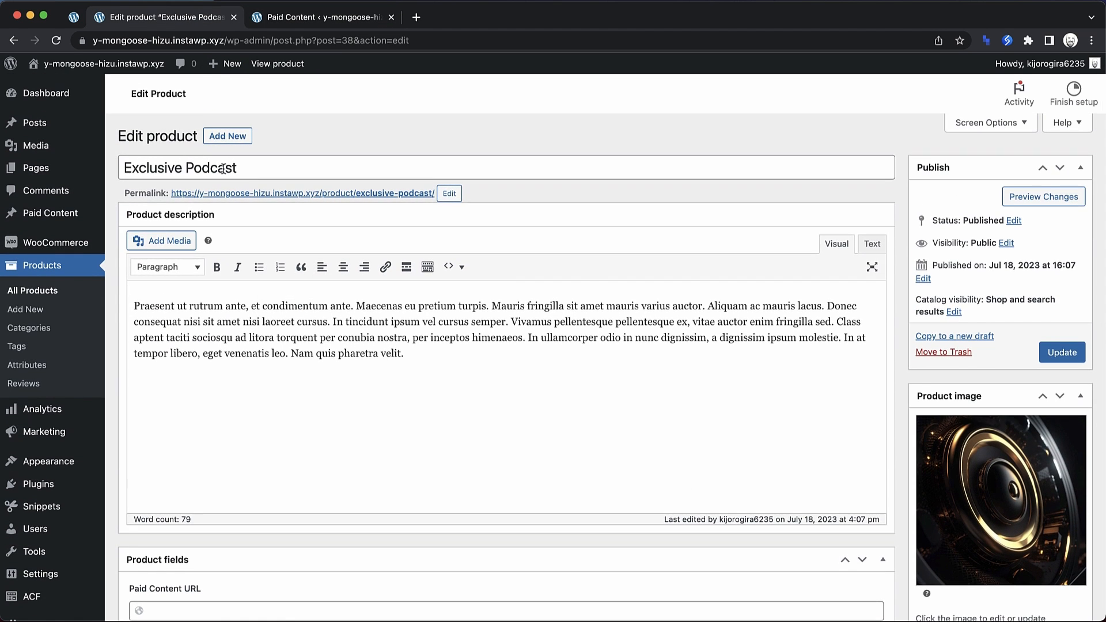
pyautogui.scroll(-5, 173, 346)
pyautogui.click(168, 468)
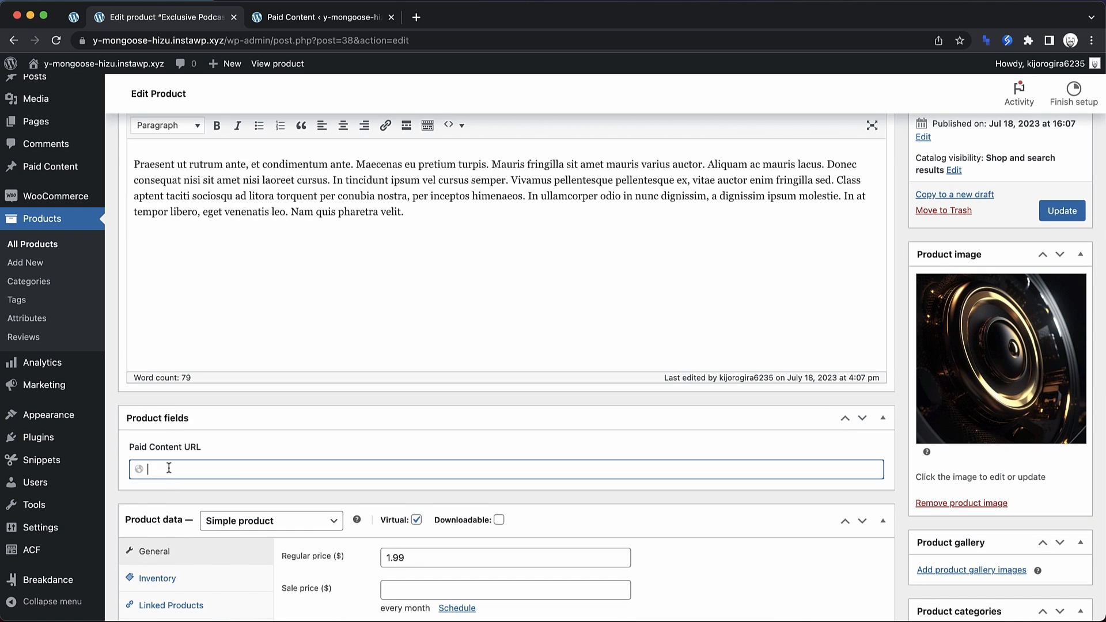
pyautogui.write('https://y-mongoose-hizu.instawp.xyz/paid-content/exclusive-podcast/')
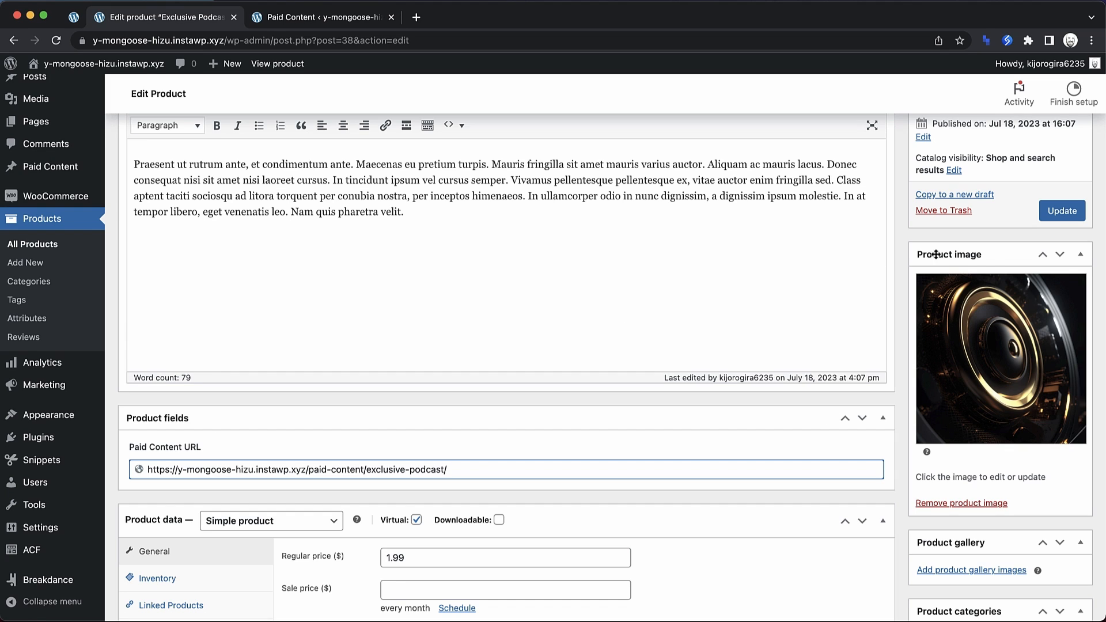
pyautogui.click(1046, 217)
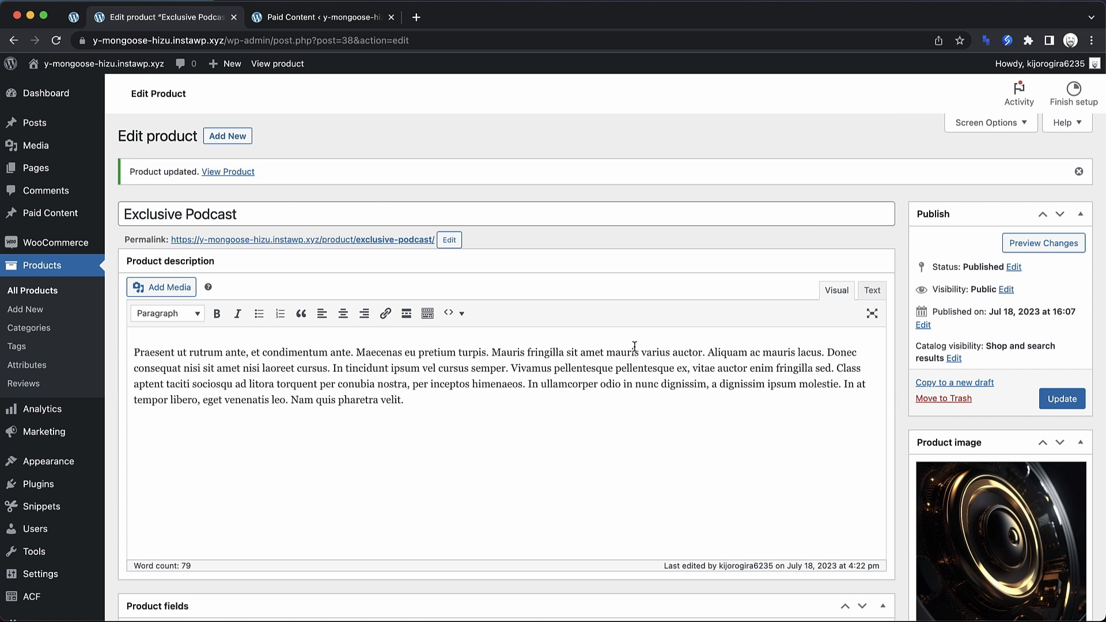
# - Open the Behind The Scenes Documentary product for editing and copy the link address of its paid content entry
pyautogui.click(39, 293)
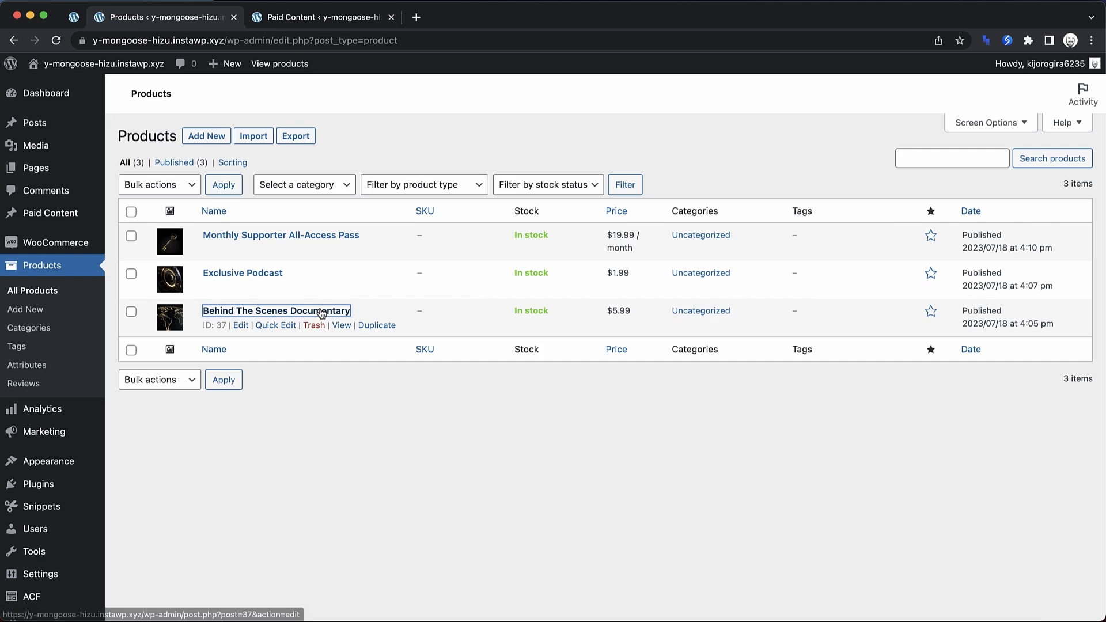
pyautogui.click(316, 312)
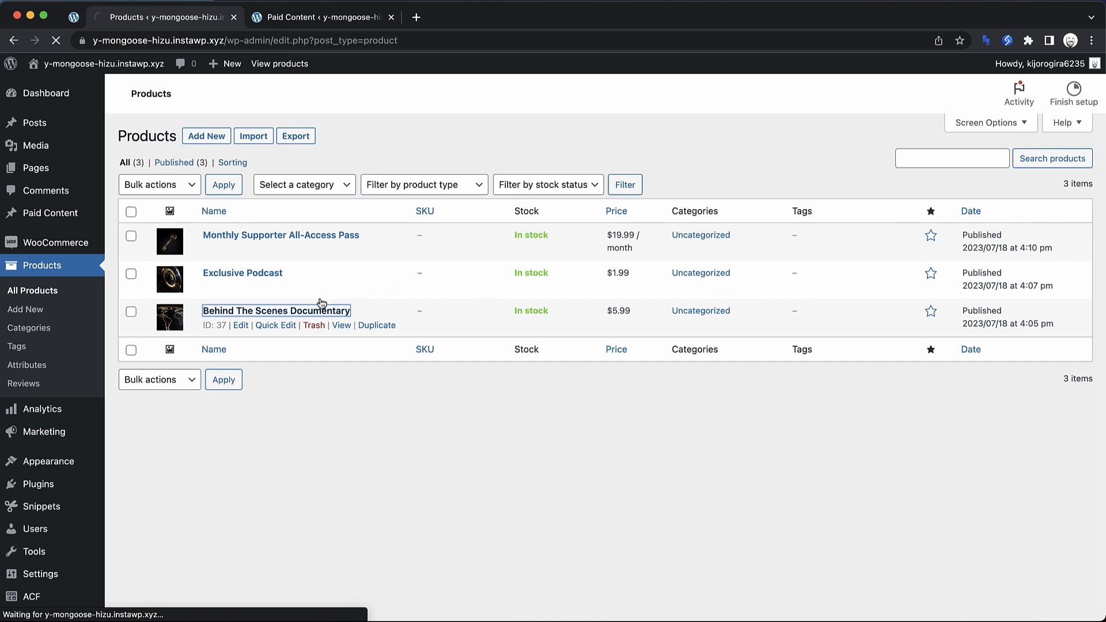
pyautogui.click(340, 15)
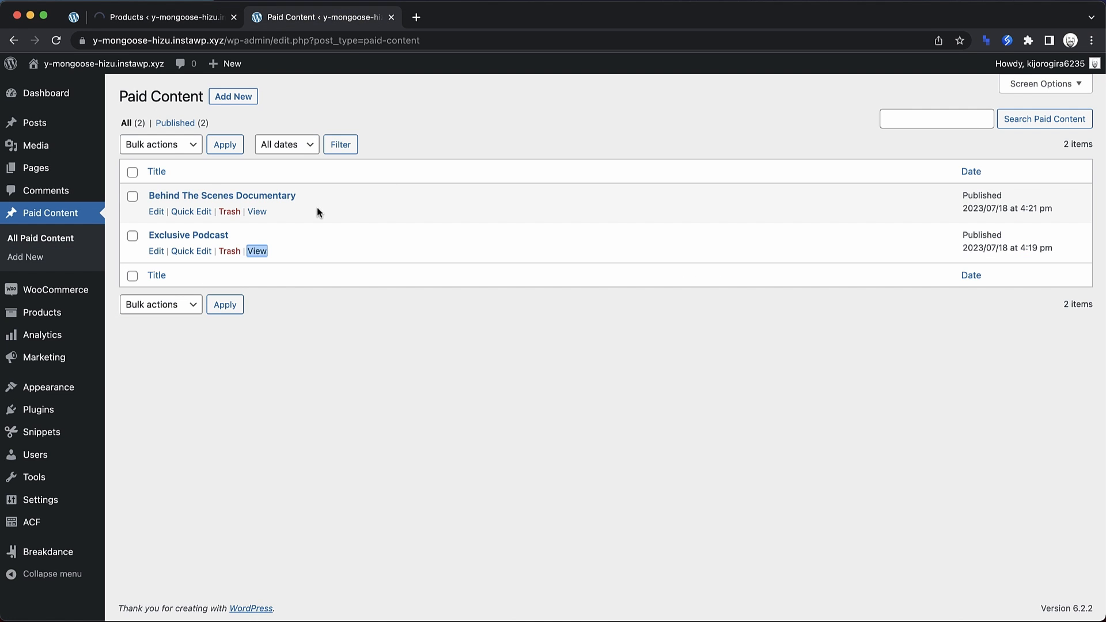
pyautogui.rightClick(257, 211)
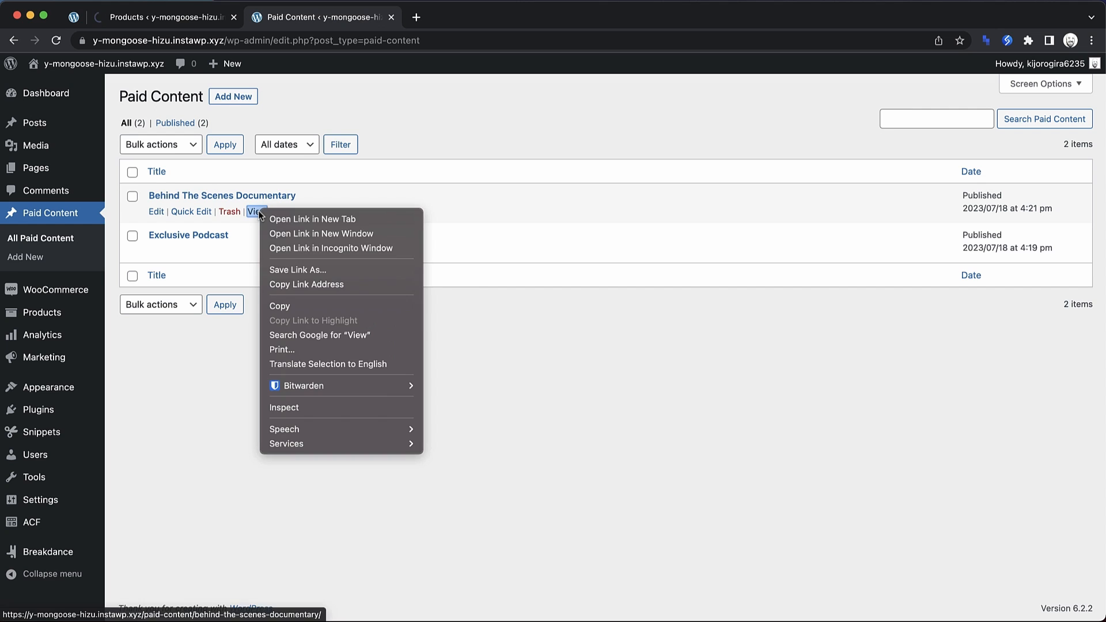
pyautogui.click(299, 284)
pyautogui.click(167, 17)
pyautogui.scroll(-2, 363, 335)
pyautogui.scroll(-3, 364, 335)
pyautogui.click(203, 442)
pyautogui.press('super+v')
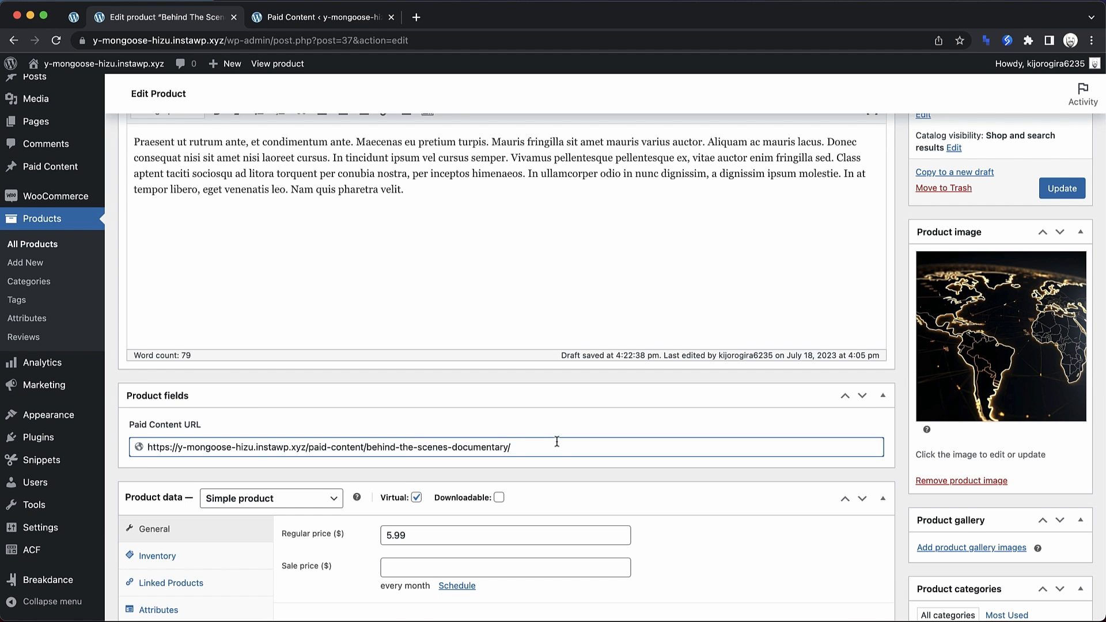
pyautogui.scroll(4, 556, 442)
pyautogui.click(1061, 331)
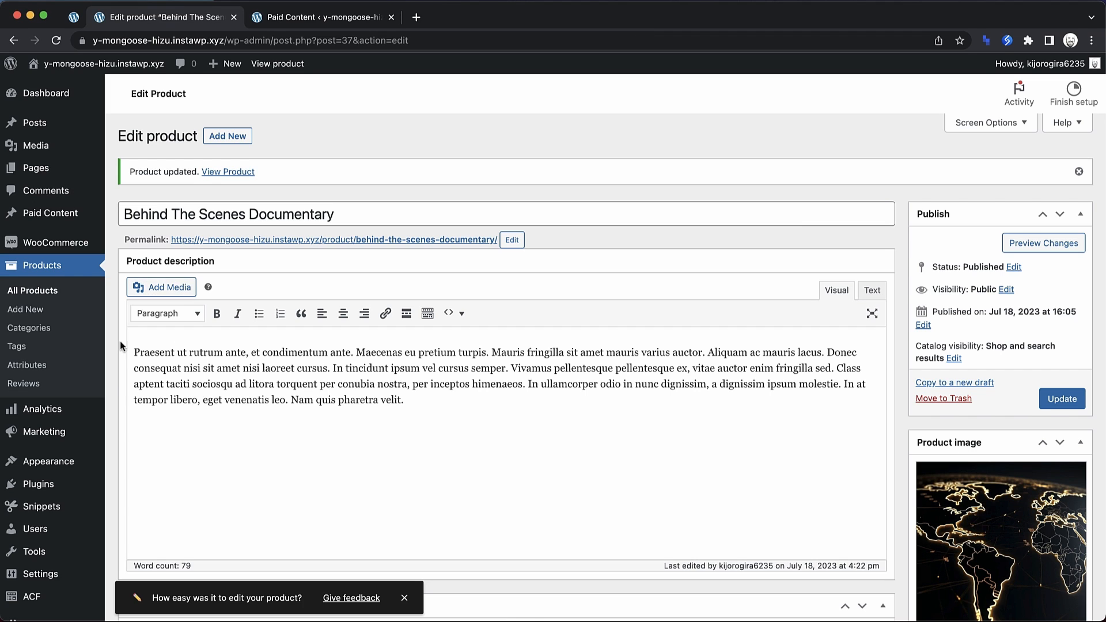
# - Examine the list of plugins installed on the site
pyautogui.moveTo(93, 441)
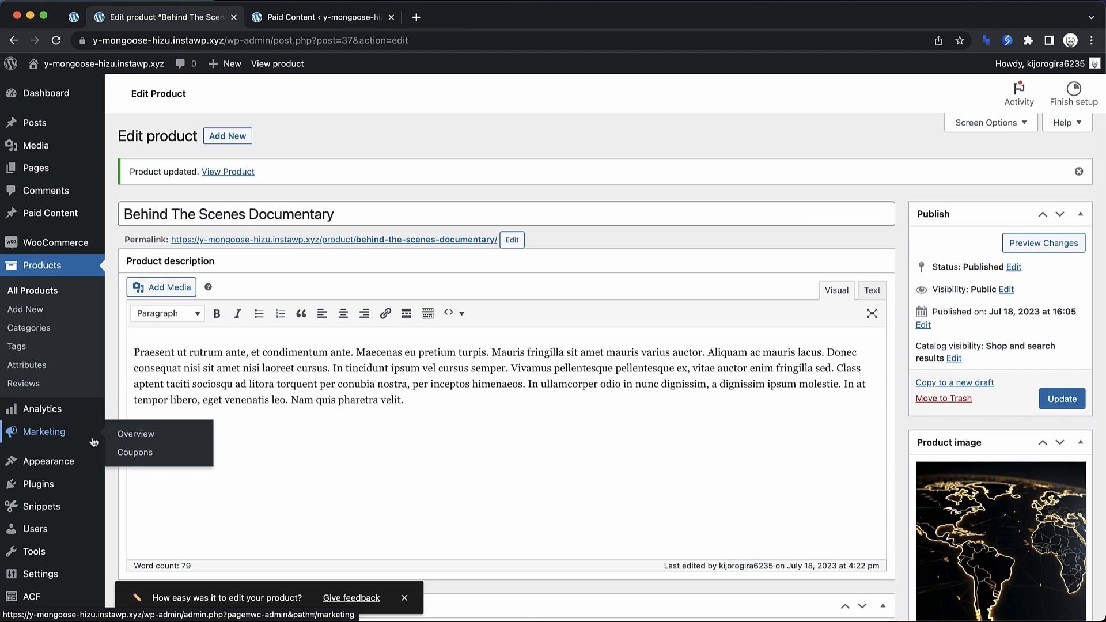
pyautogui.click(42, 482)
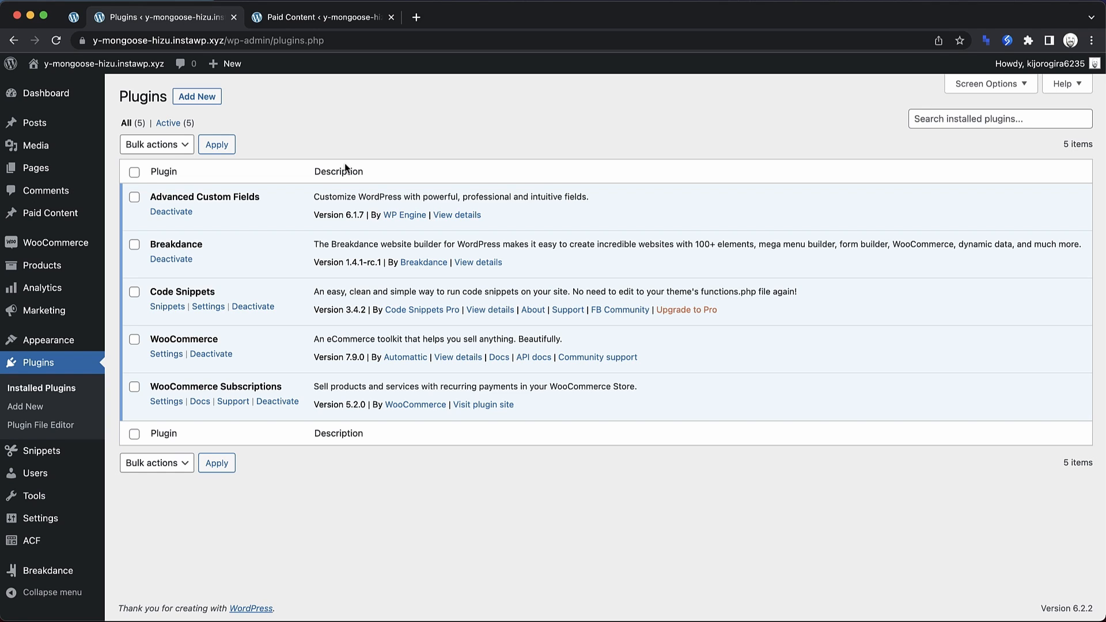
# - Create a Breakdance header titled "Header" with its location set to Everywhere, and open it in the Breakdance builder
pyautogui.moveTo(68, 570)
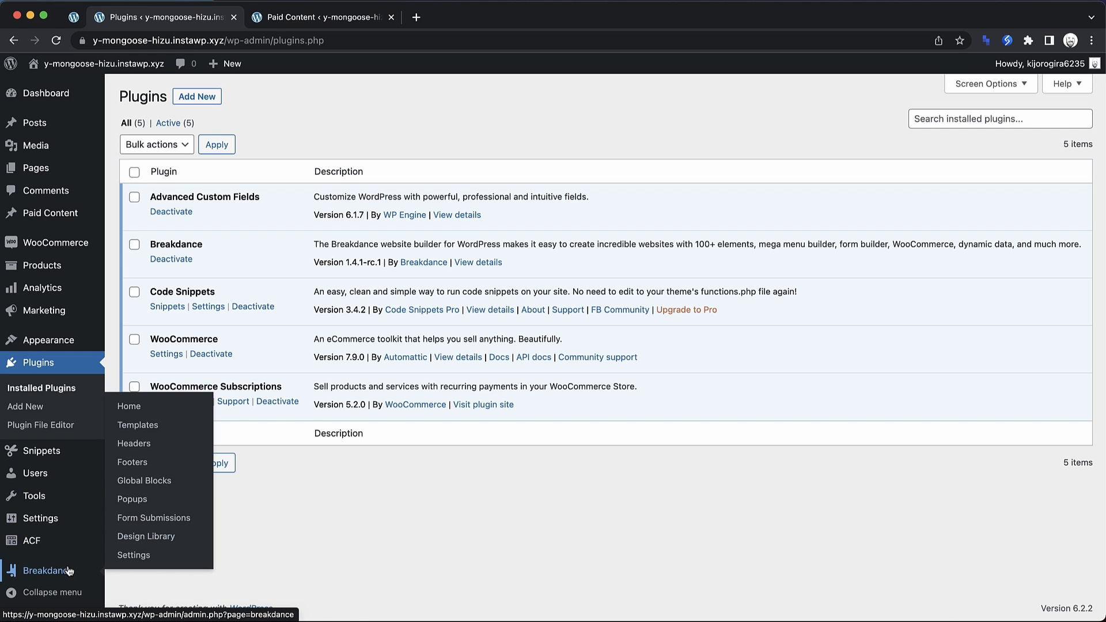
pyautogui.click(138, 444)
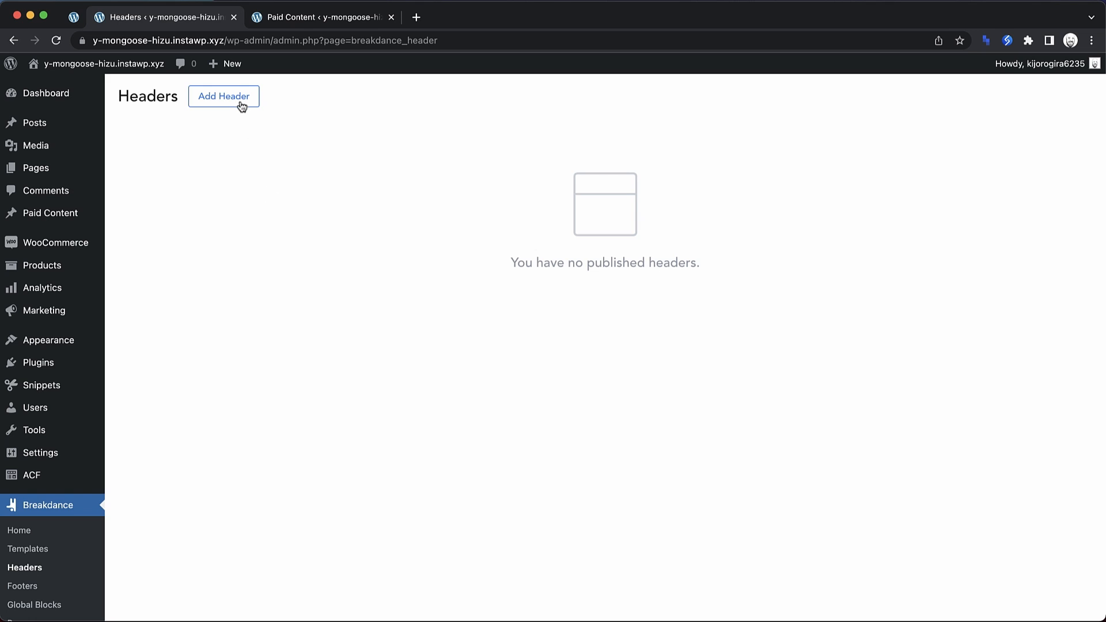
pyautogui.click(239, 100)
pyautogui.click(421, 254)
pyautogui.write('Header')
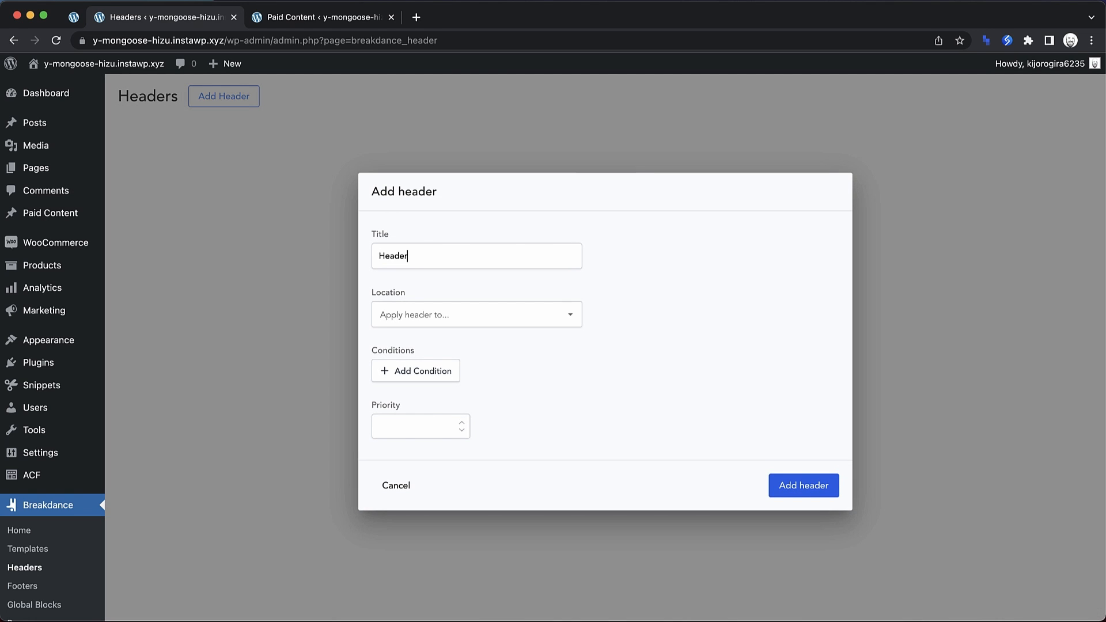
pyautogui.click(499, 323)
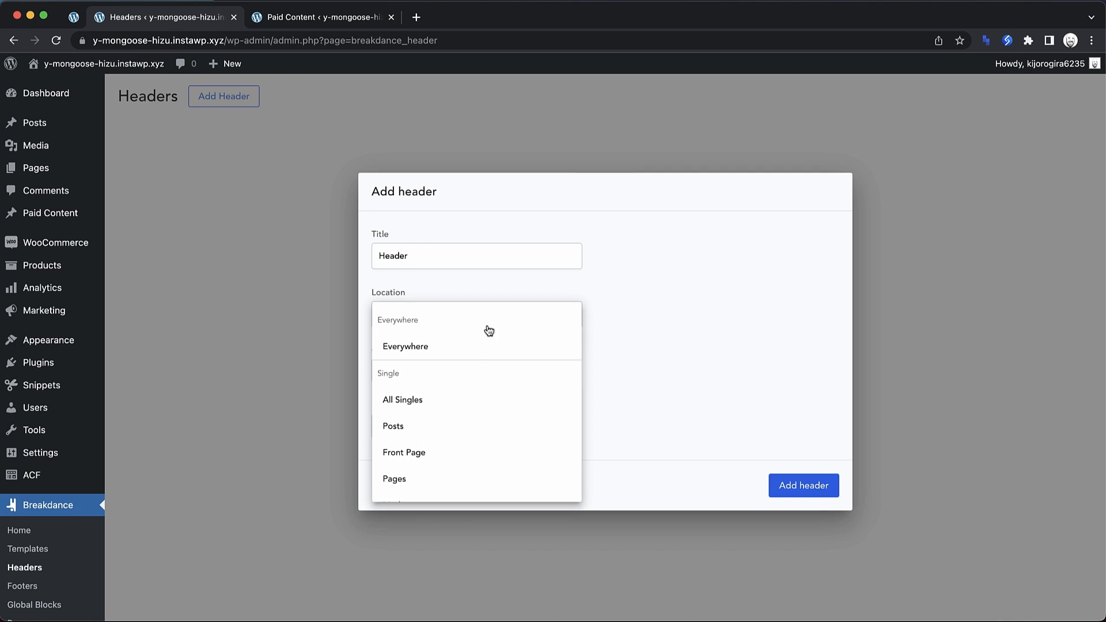
pyautogui.click(442, 345)
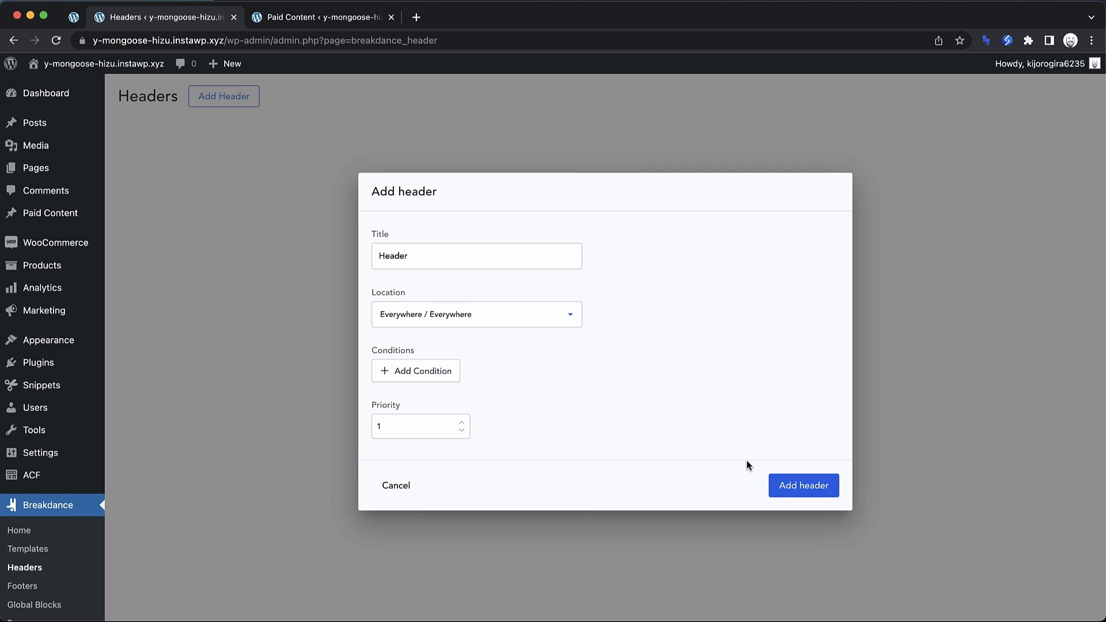
pyautogui.click(802, 487)
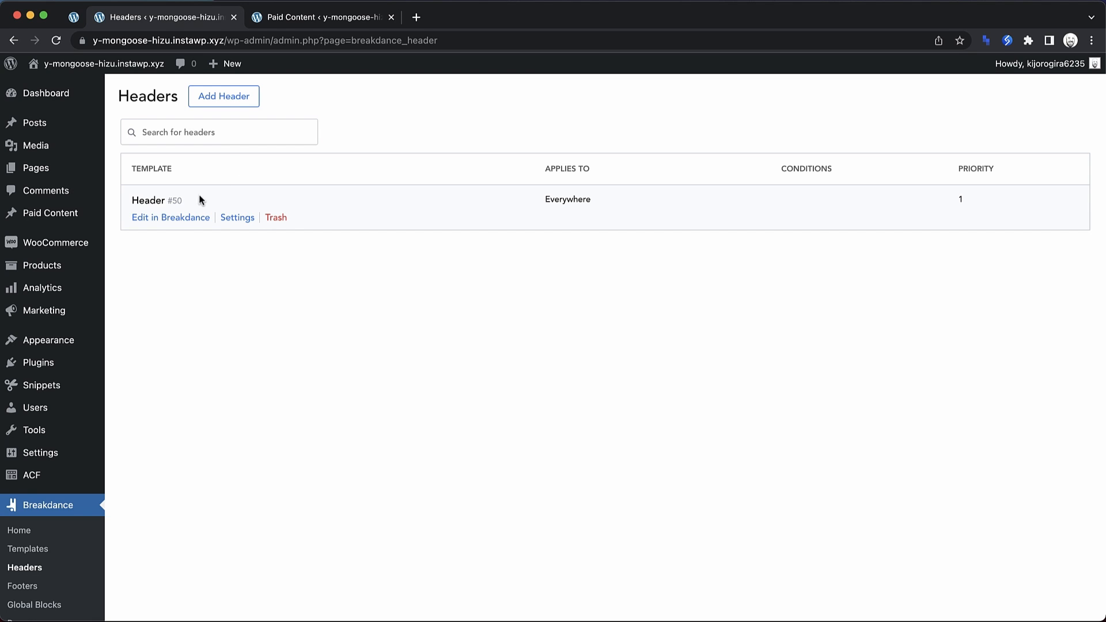
pyautogui.click(185, 217)
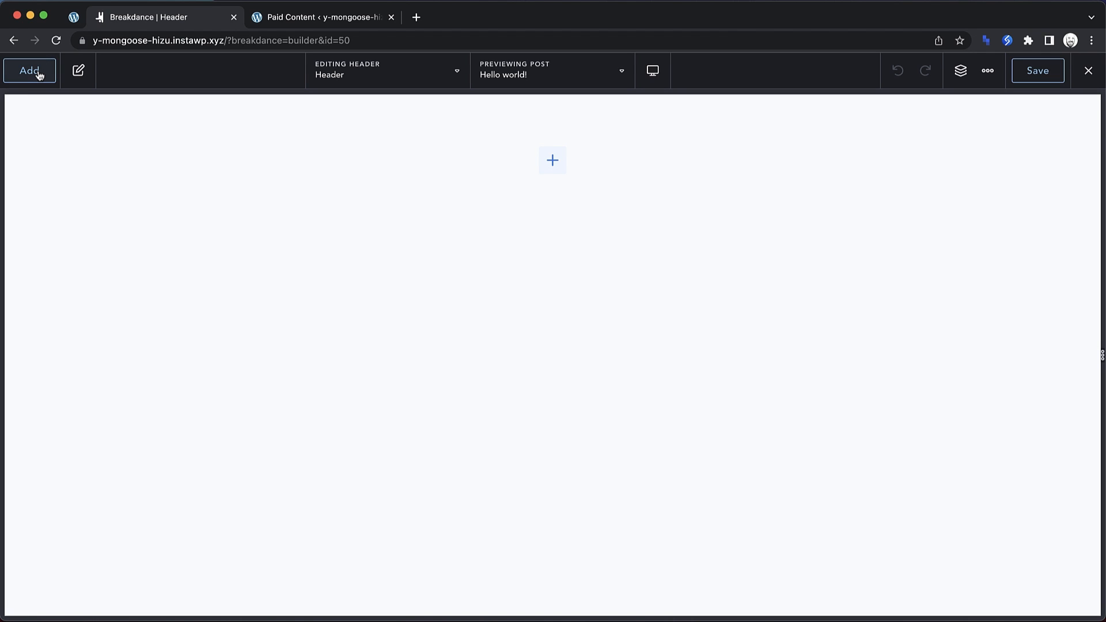
# - Add a Header Builder element to the empty header and enable its Overlay option
pyautogui.click(38, 74)
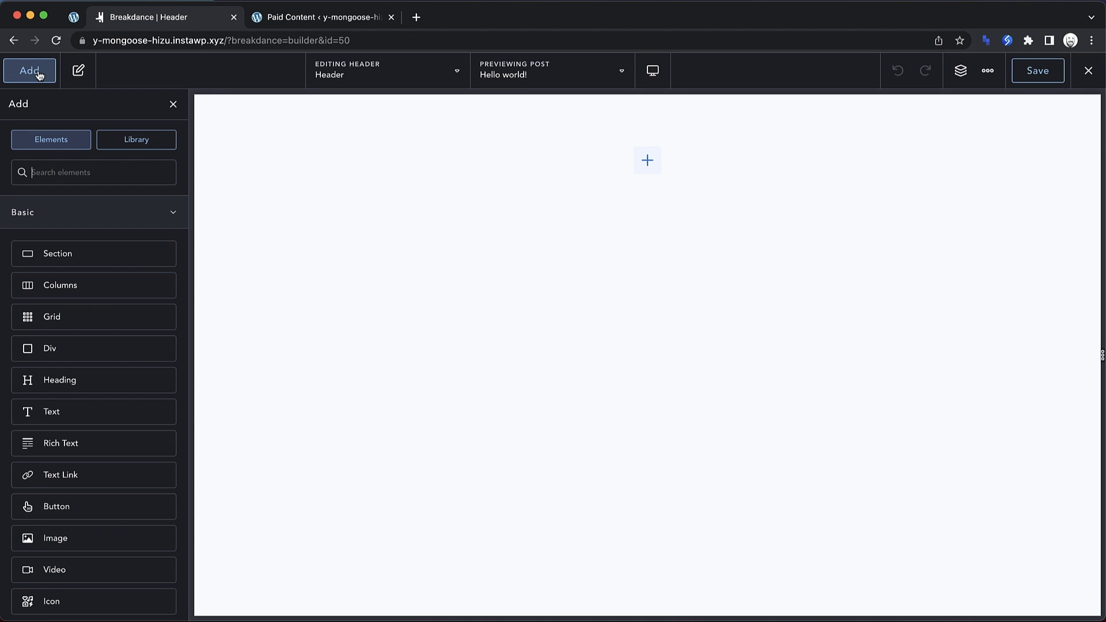
pyautogui.write('header')
pyautogui.click(91, 217)
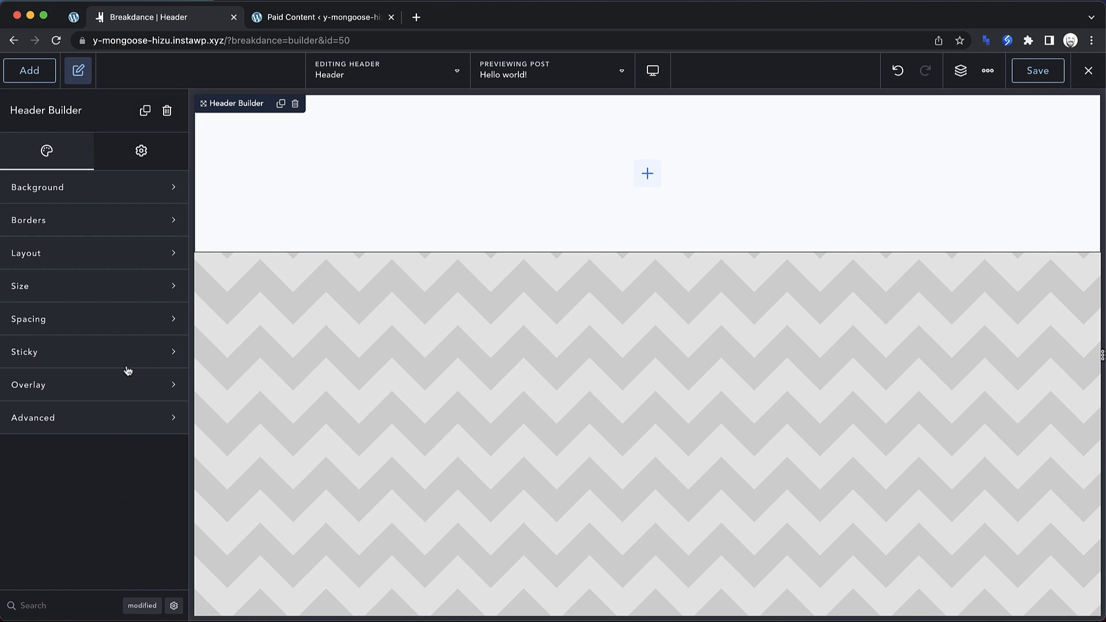
pyautogui.click(120, 384)
pyautogui.click(158, 425)
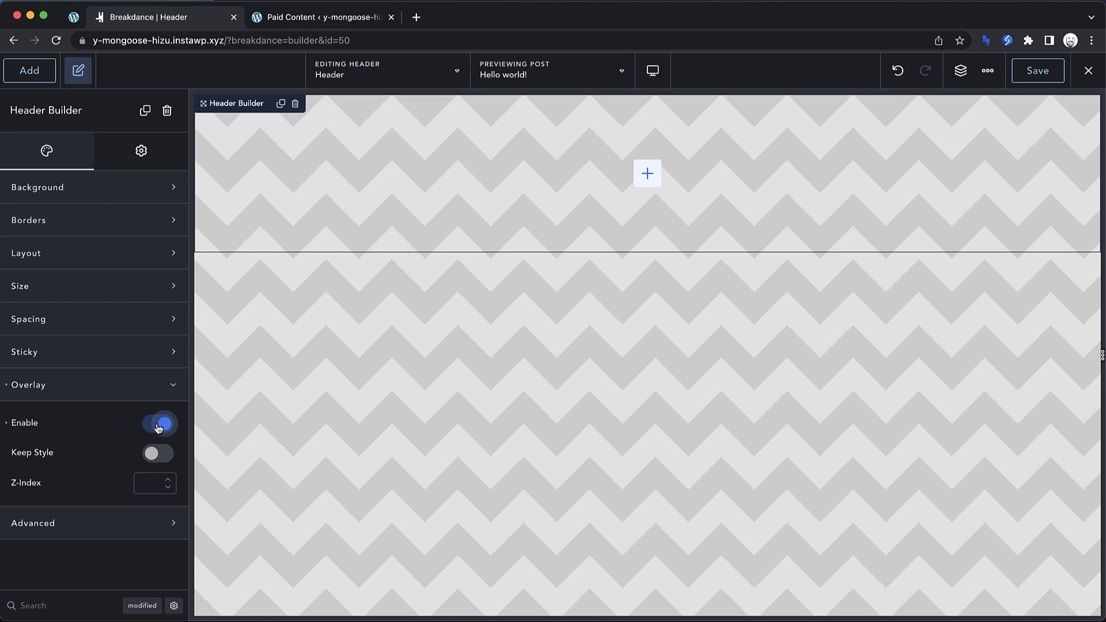
# - Add an Image element inside the Header Builder and set its image to logoipsum-291.svg from the media library
pyautogui.click(35, 72)
pyautogui.write('image')
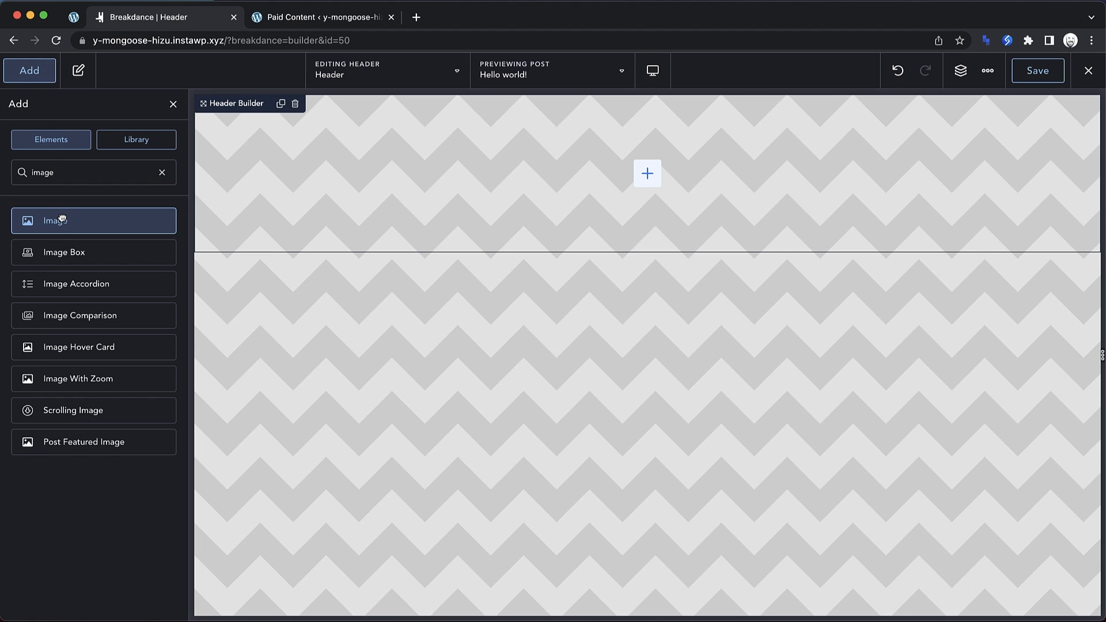
pyautogui.moveTo(56, 219); pyautogui.dragTo(313, 174)
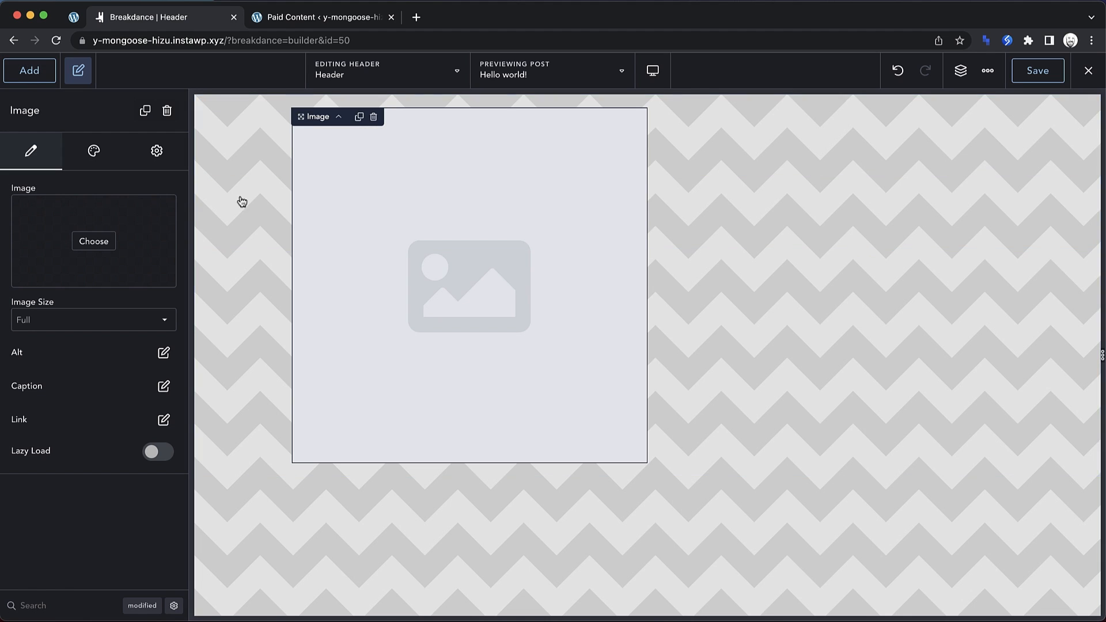
pyautogui.click(94, 241)
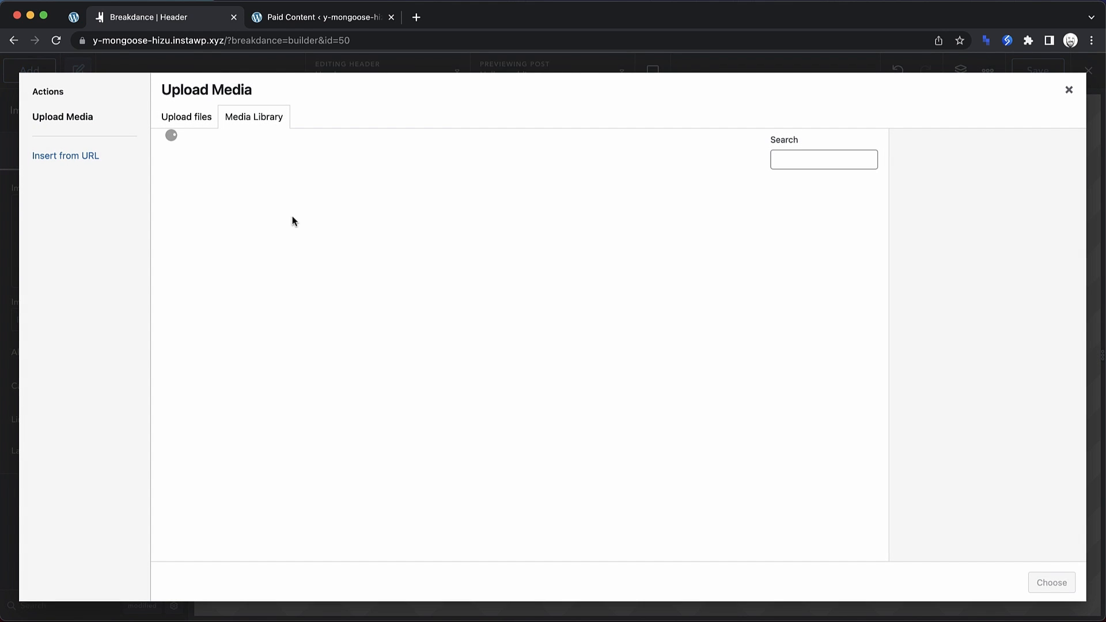
pyautogui.click(327, 226)
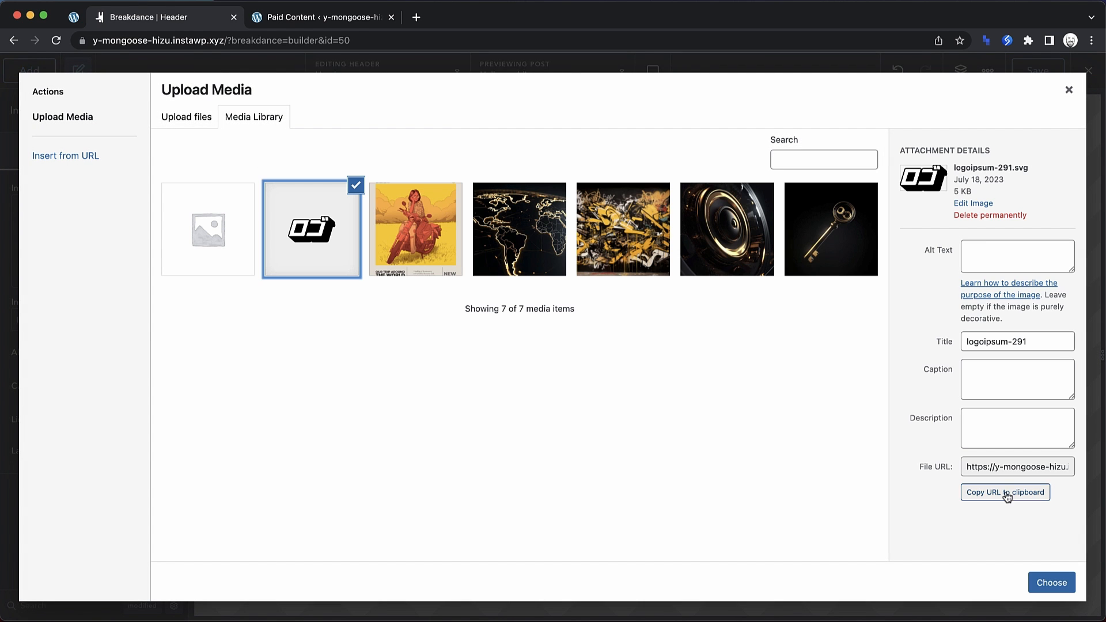
pyautogui.click(1049, 583)
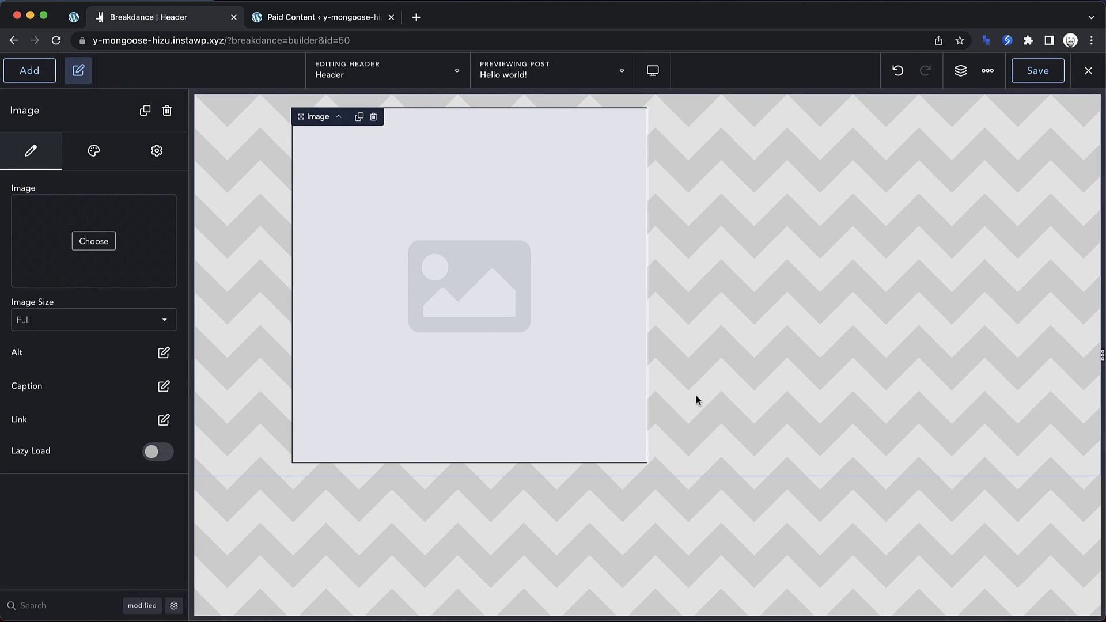
# - Give the logo image a link of type URL pointing to "/"
pyautogui.click(165, 420)
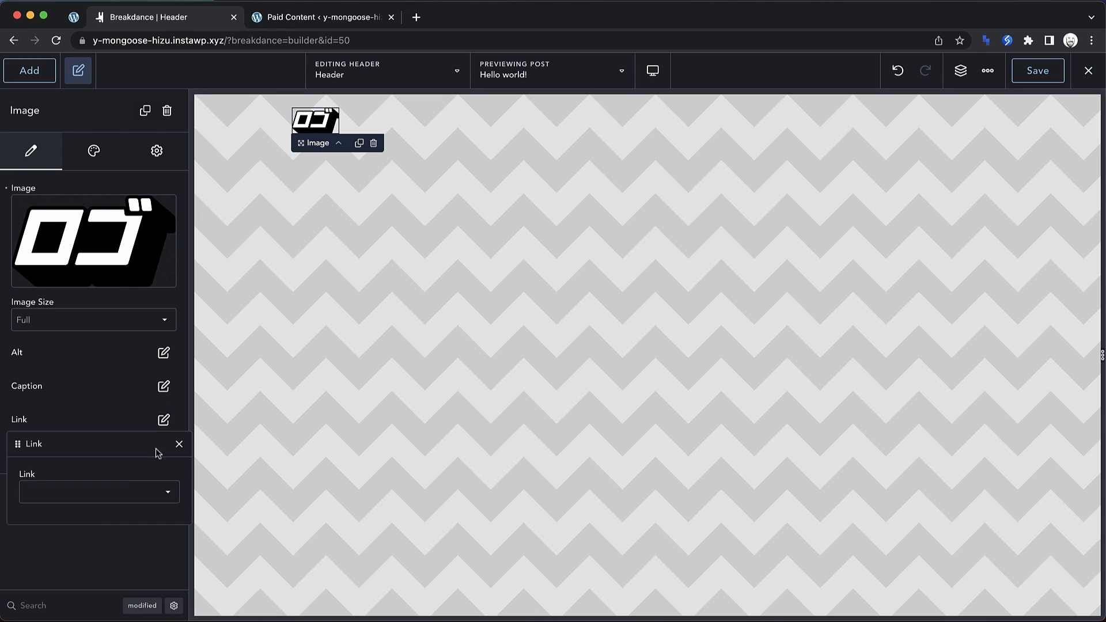
pyautogui.click(101, 499)
pyautogui.click(95, 506)
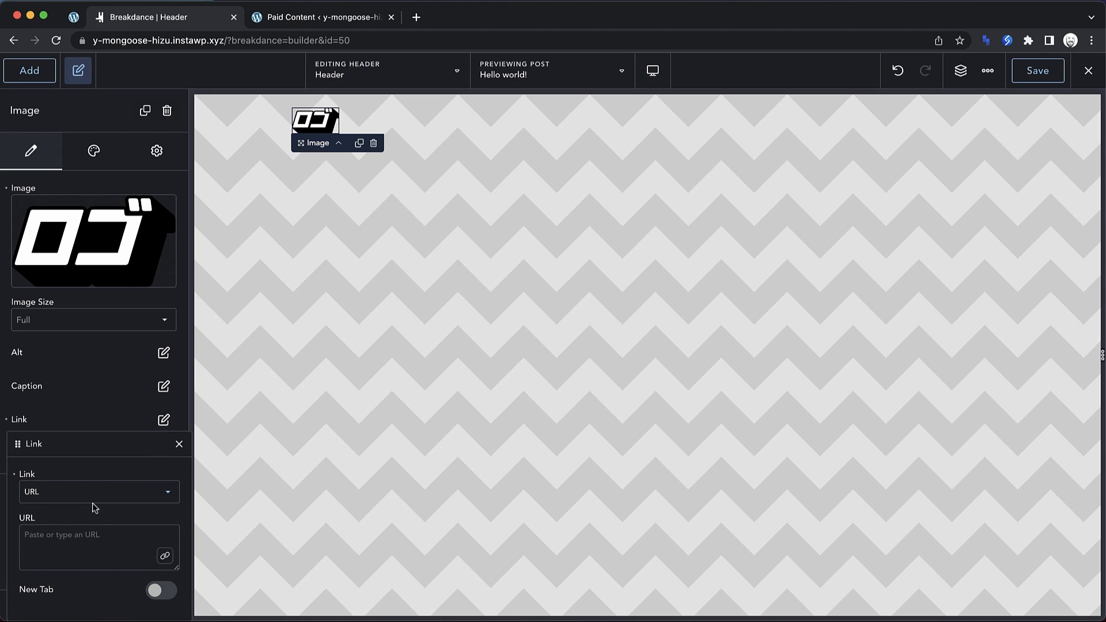
pyautogui.click(92, 537)
pyautogui.write('/')
pyautogui.click(179, 444)
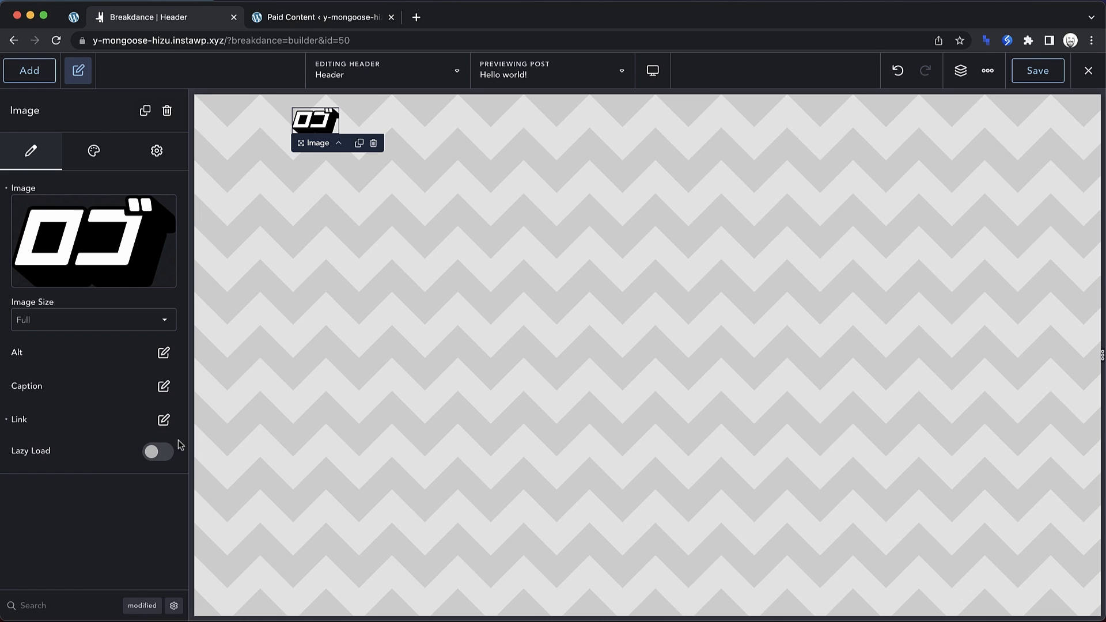
# - Add a Button element to the header beside the logo and set its text to "Join Now"
pyautogui.click(22, 71)
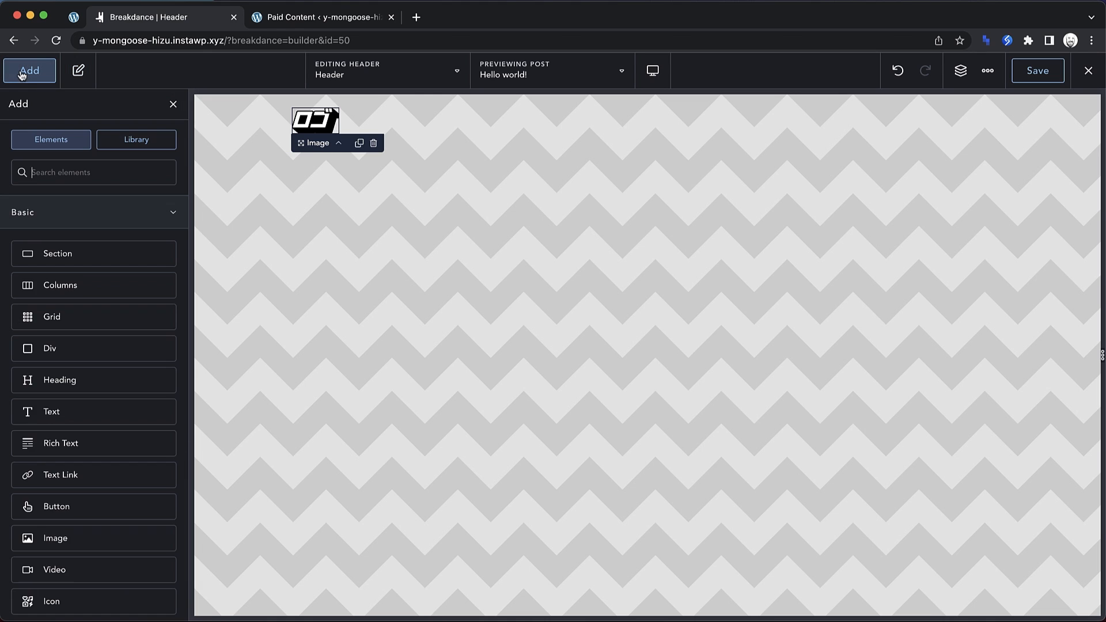
pyautogui.write('button')
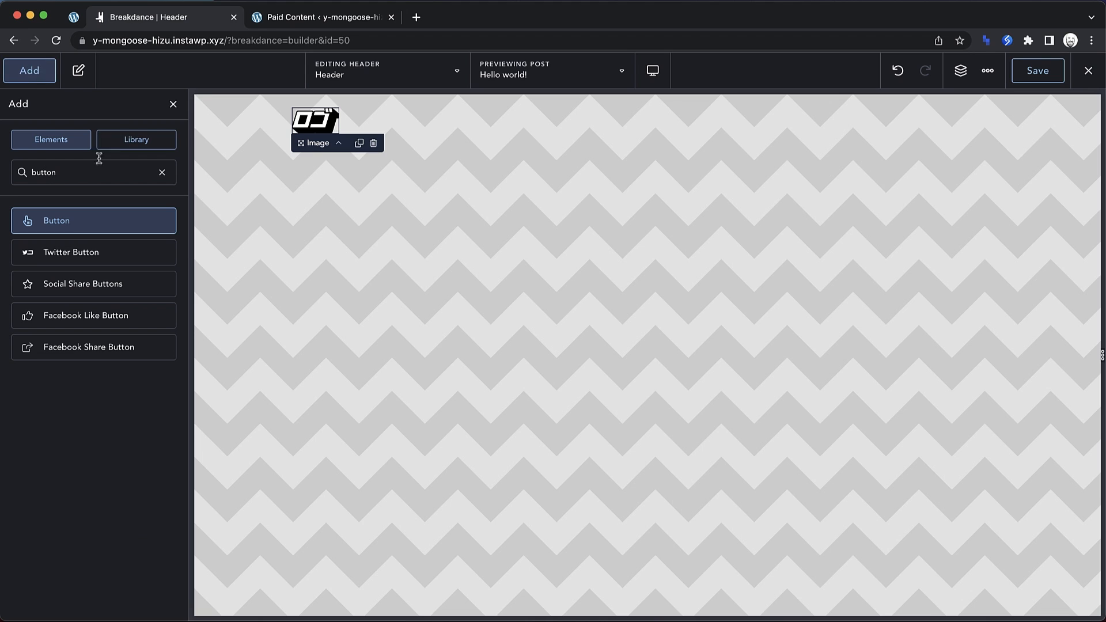
pyautogui.click(70, 220)
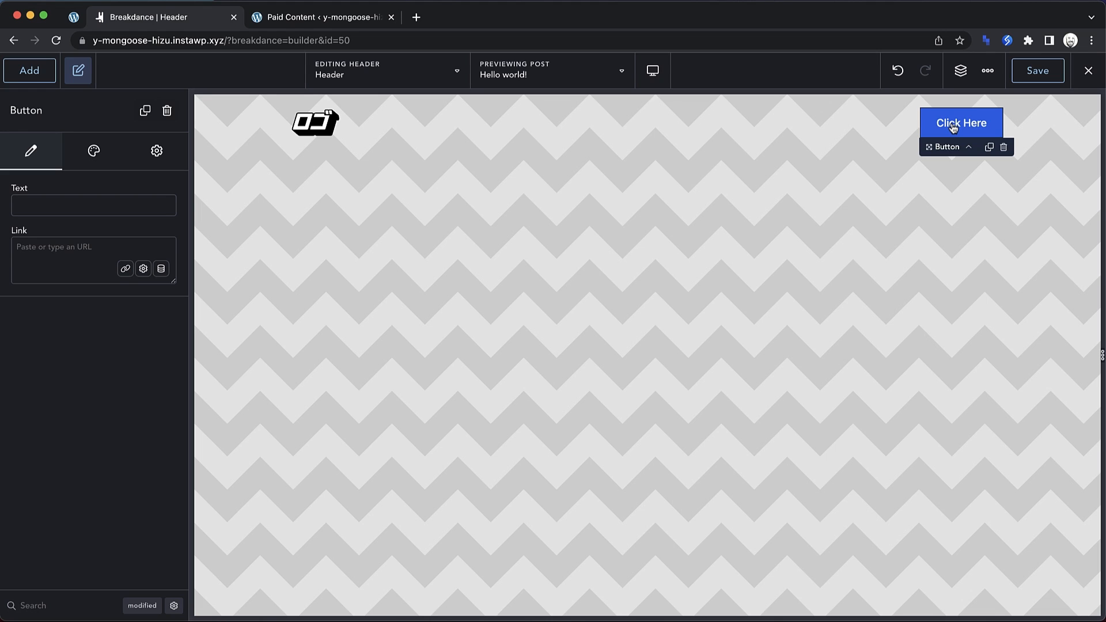
pyautogui.click(49, 205)
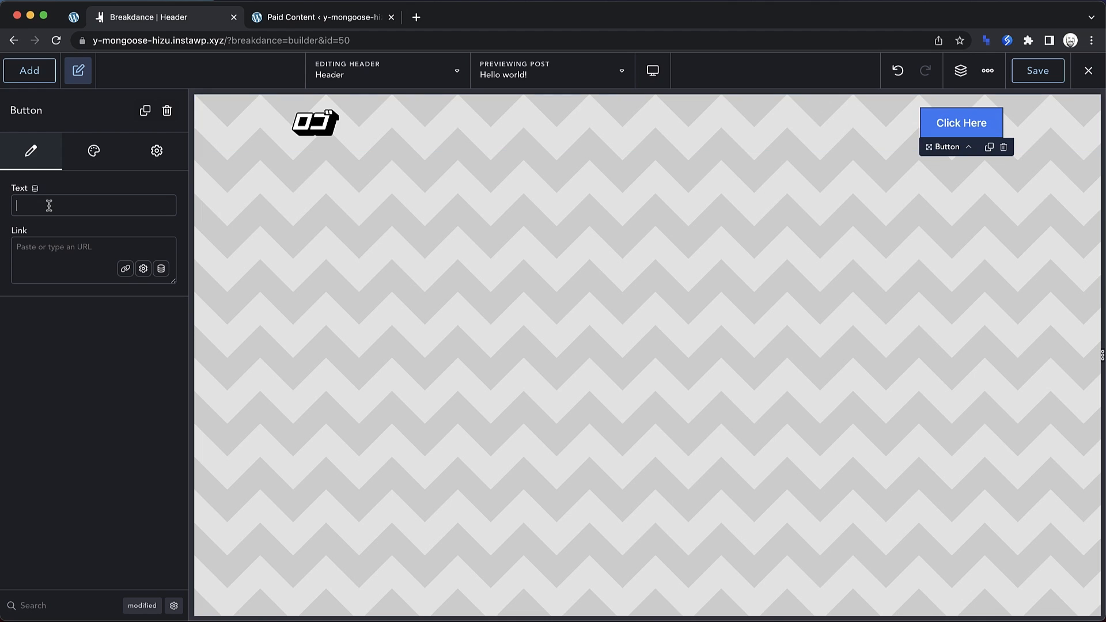
pyautogui.write('Join Now')
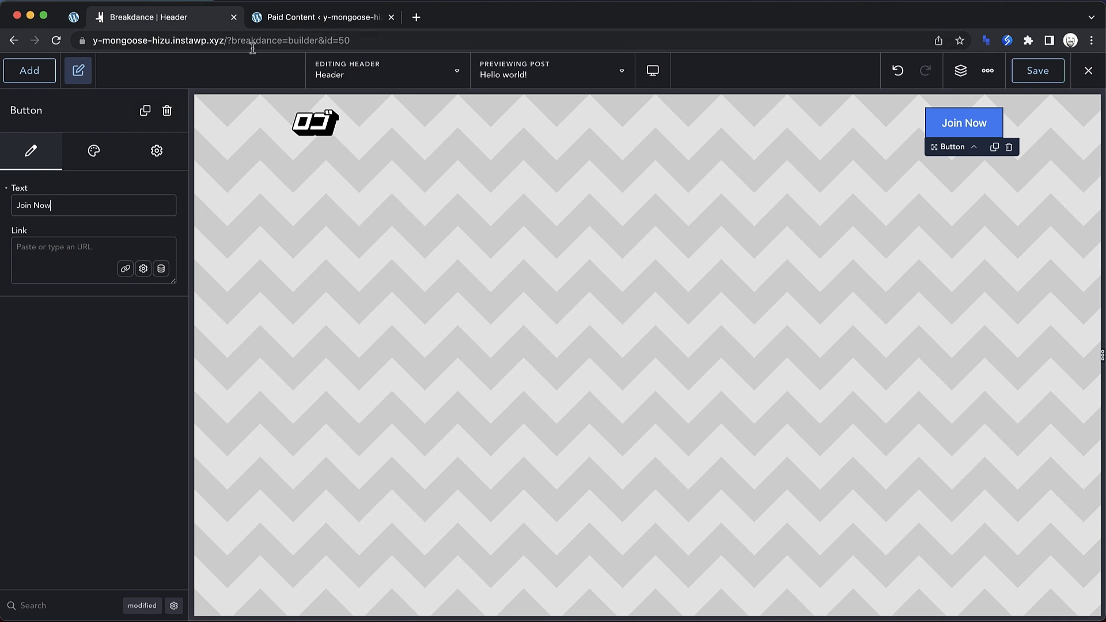
pyautogui.click(290, 17)
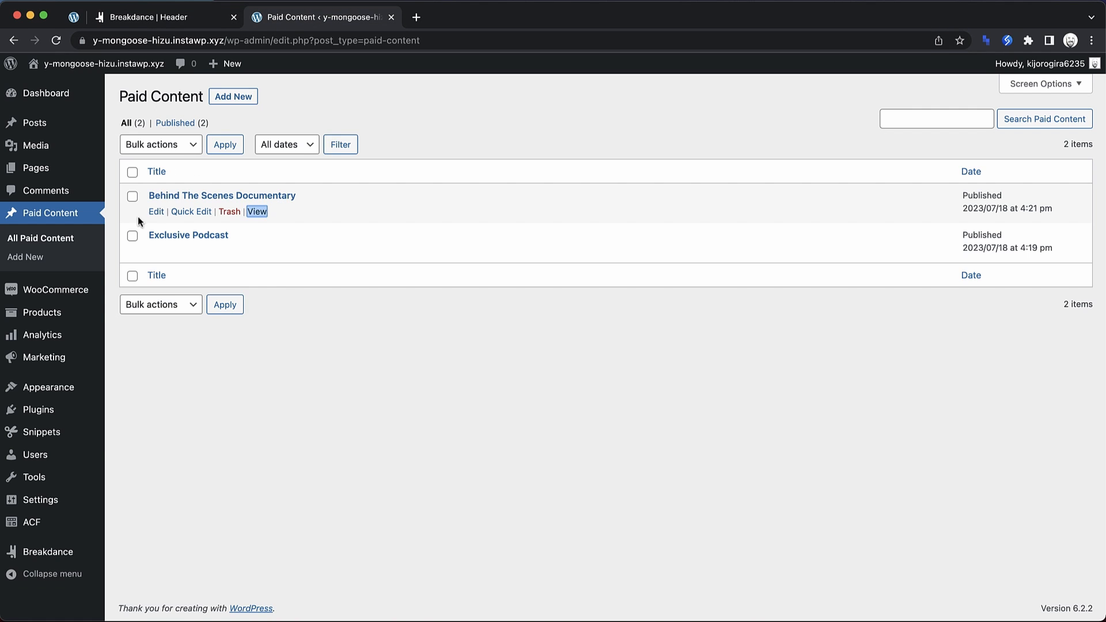
pyautogui.moveTo(51, 312)
pyautogui.click(129, 313)
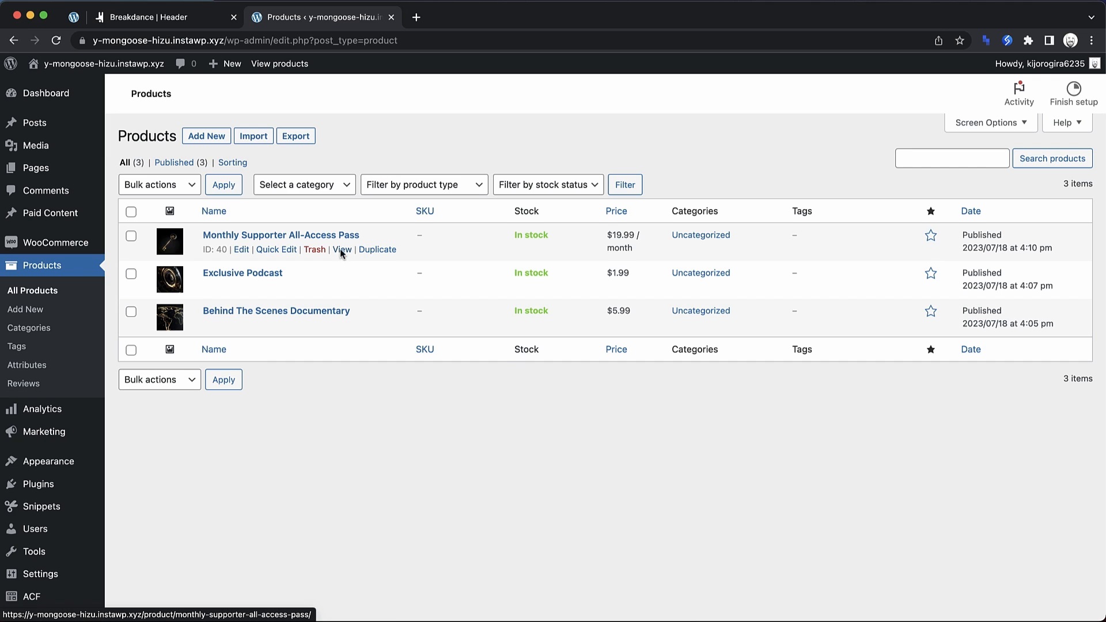
pyautogui.rightClick(341, 252)
pyautogui.click(389, 322)
pyautogui.click(201, 21)
pyautogui.click(58, 262)
pyautogui.press('super+v')
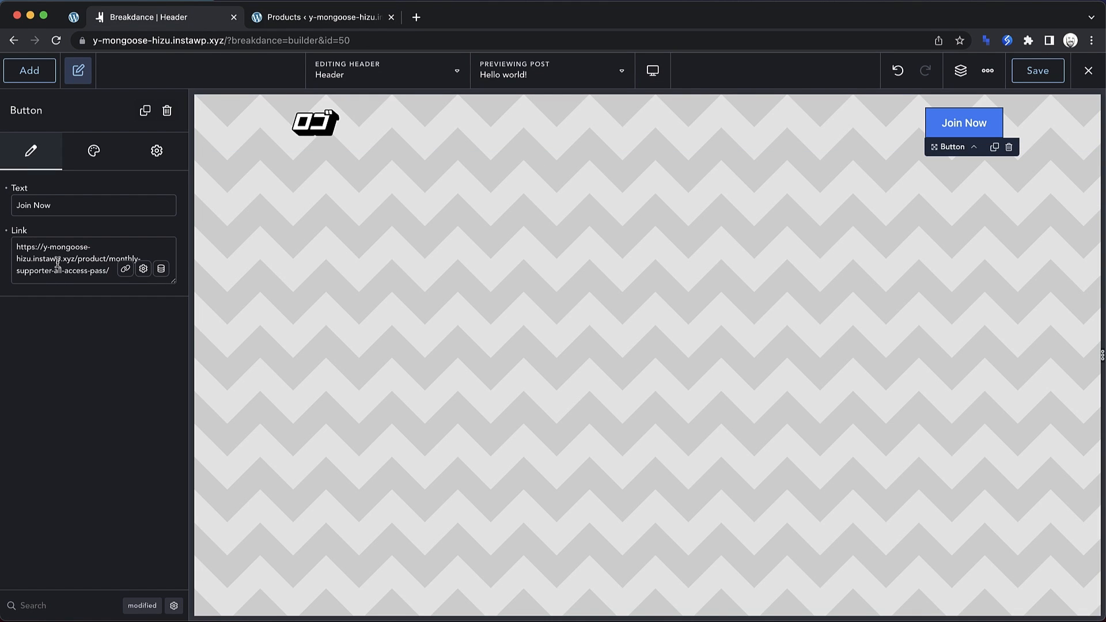
pyautogui.click(144, 268)
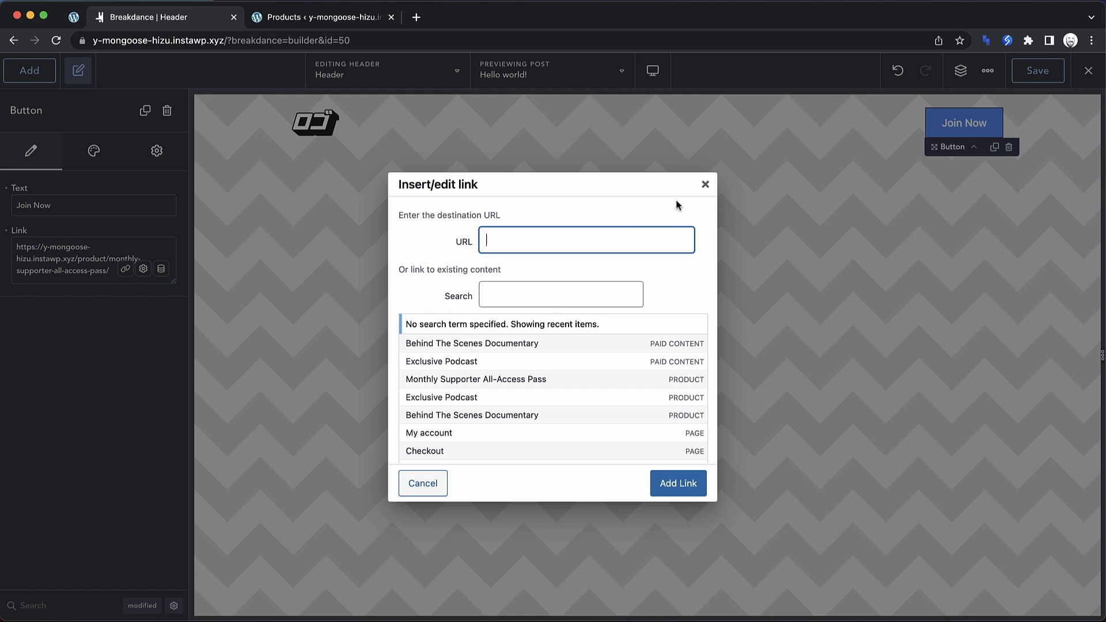
pyautogui.click(705, 185)
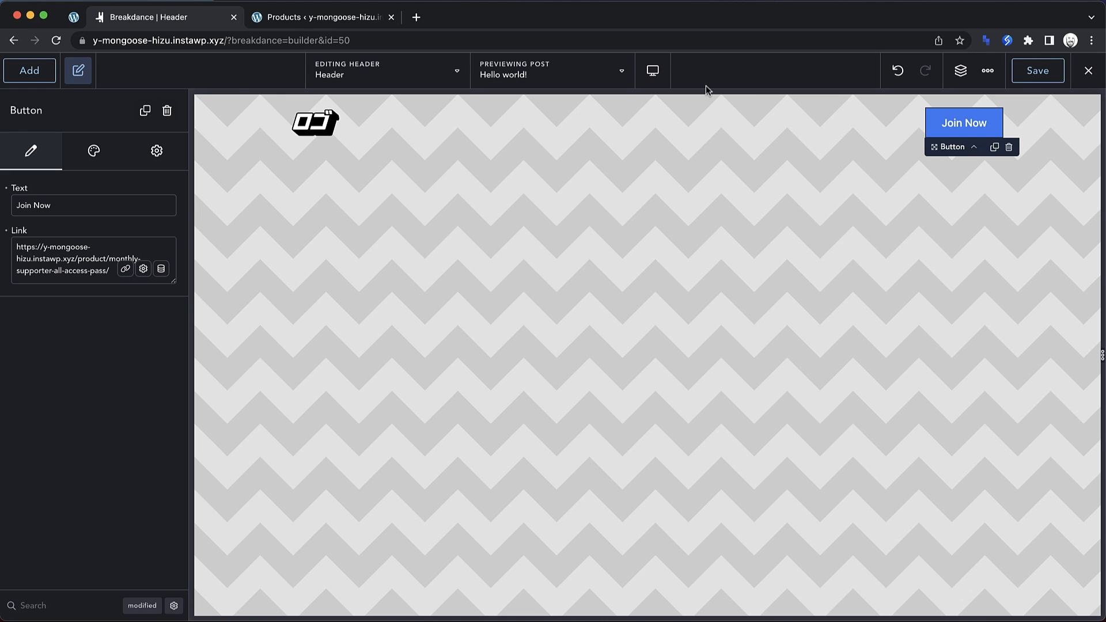
# - Add a Section element to the header template and open its display conditions for editing
pyautogui.click(28, 72)
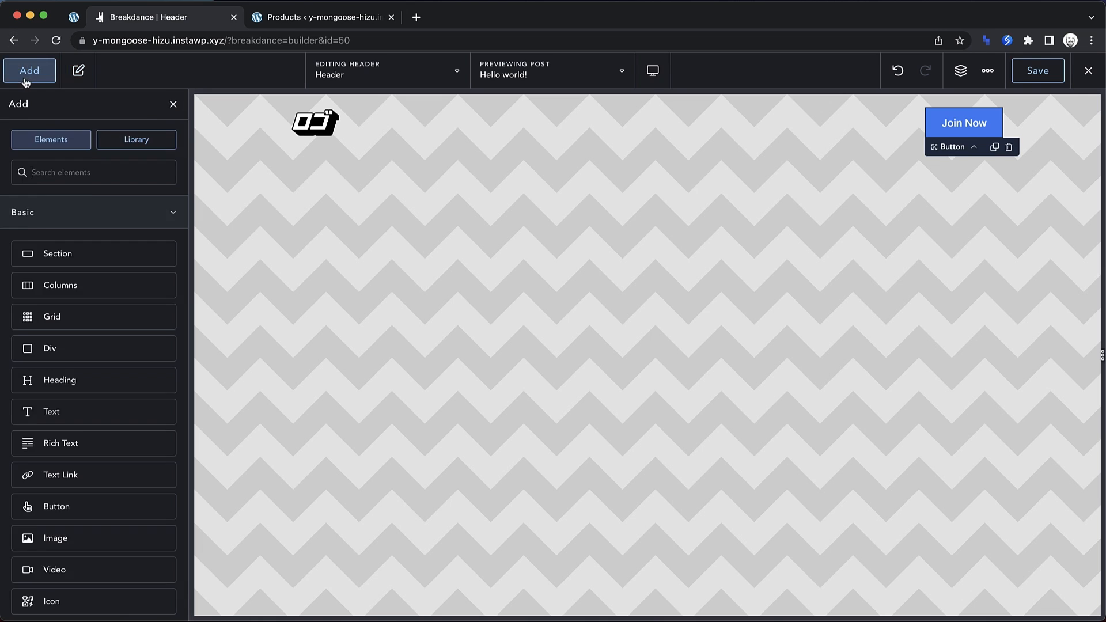
pyautogui.click(46, 258)
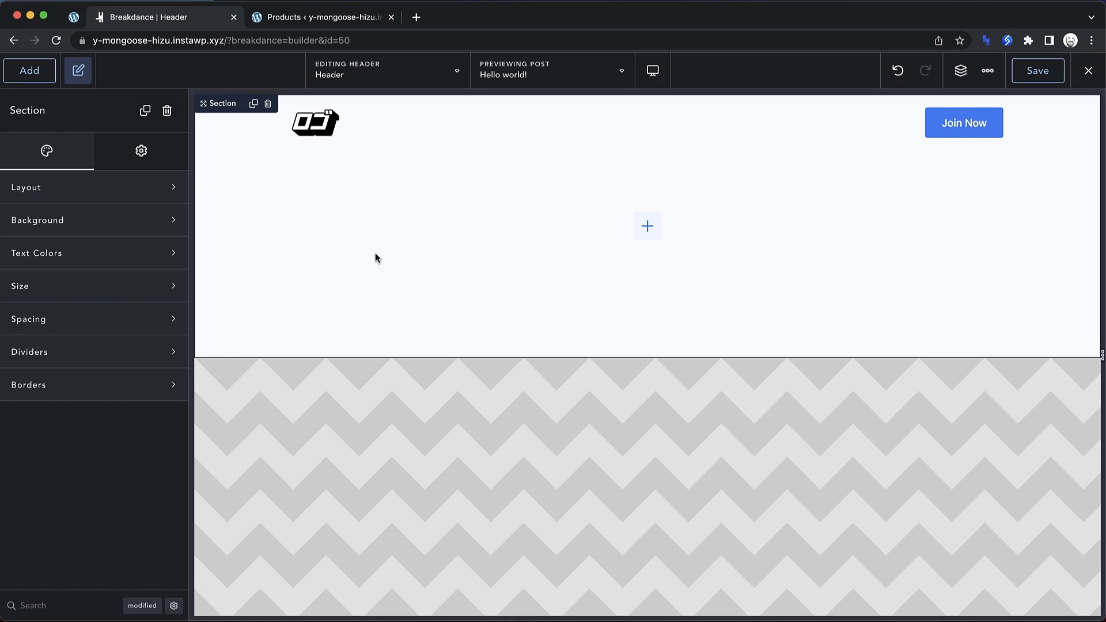
pyautogui.click(155, 157)
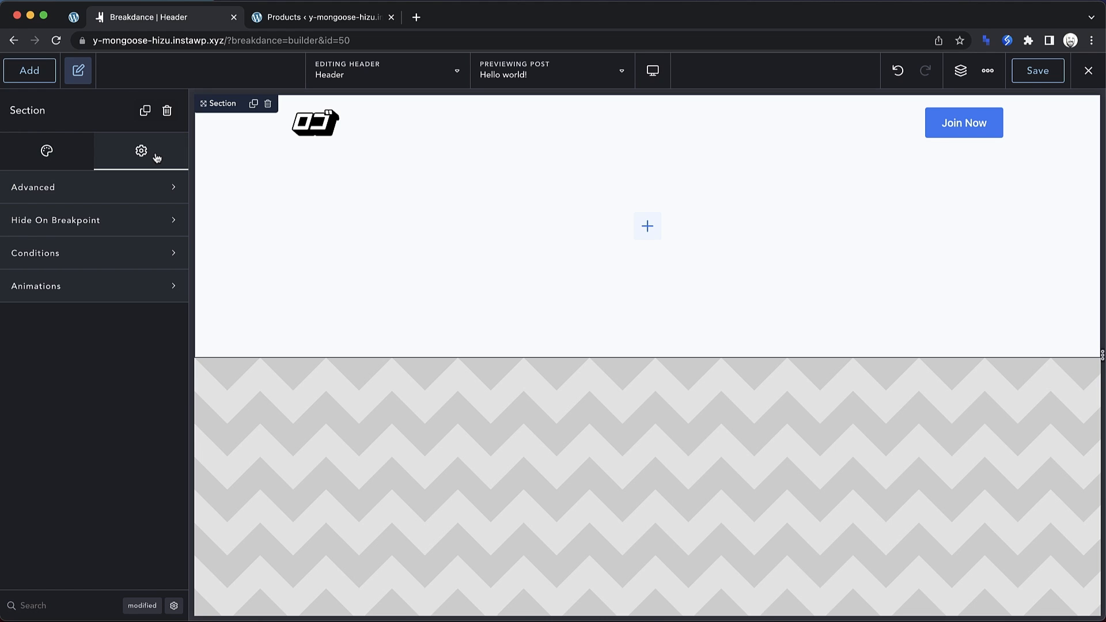
pyautogui.click(160, 259)
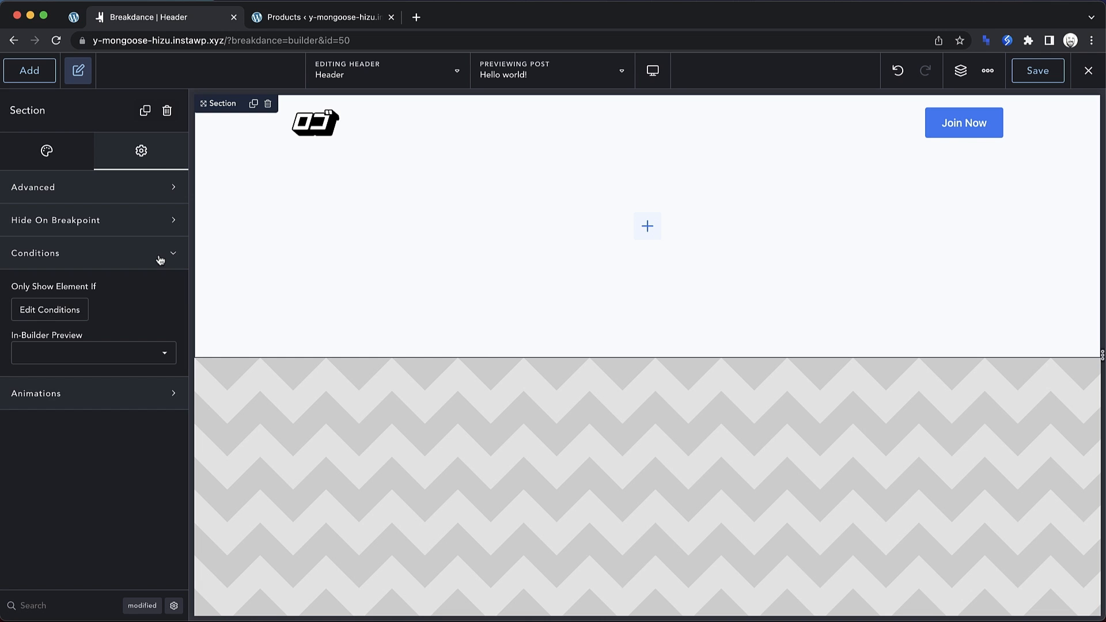
pyautogui.click(49, 309)
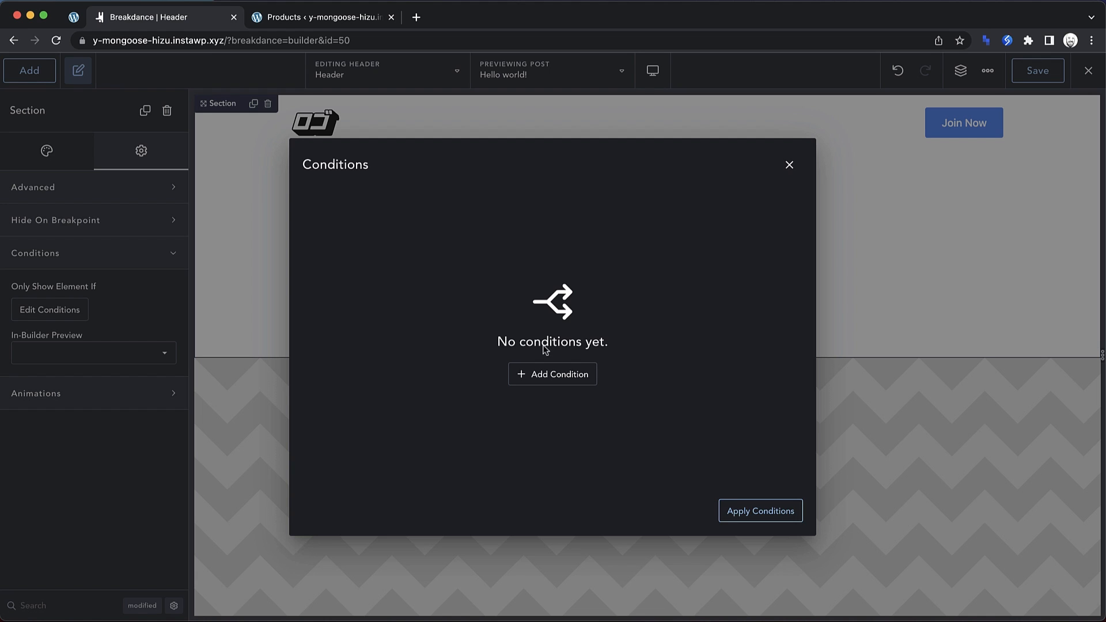
# - Add a dynamic data condition that shows the section only if Post Title is "Home", and apply it
pyautogui.click(573, 379)
pyautogui.click(436, 208)
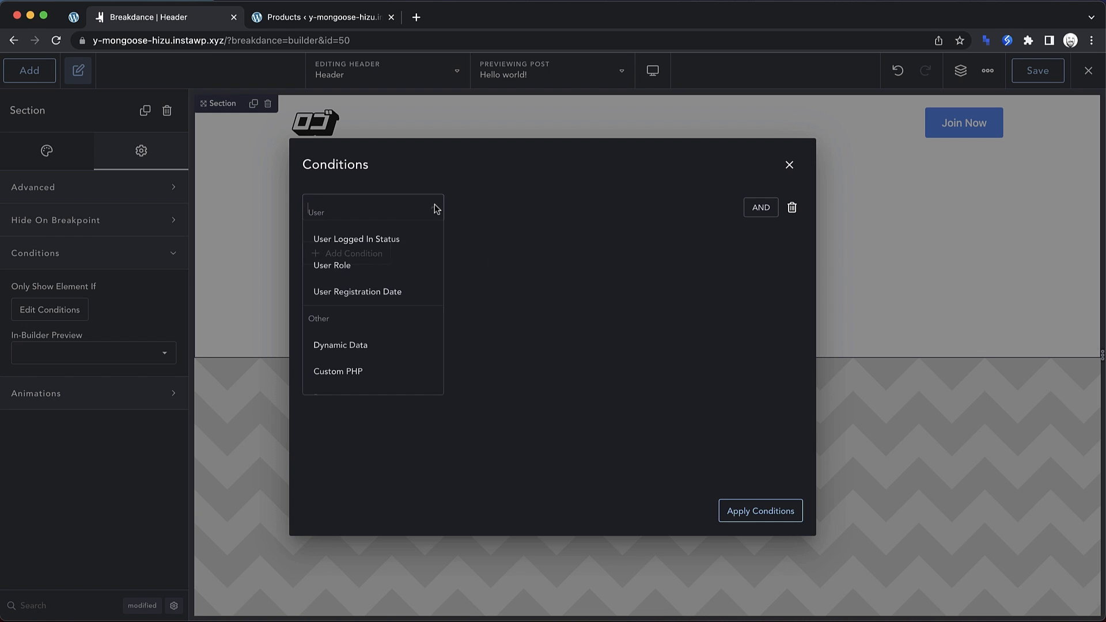
pyautogui.scroll(-3, 376, 217)
pyautogui.click(375, 218)
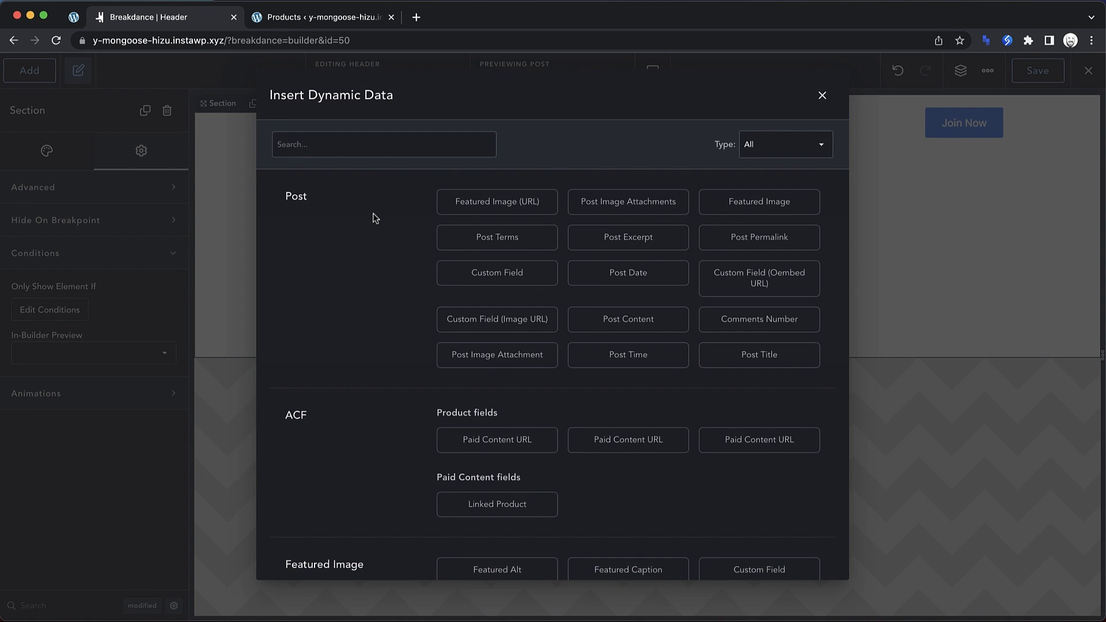
pyautogui.click(742, 354)
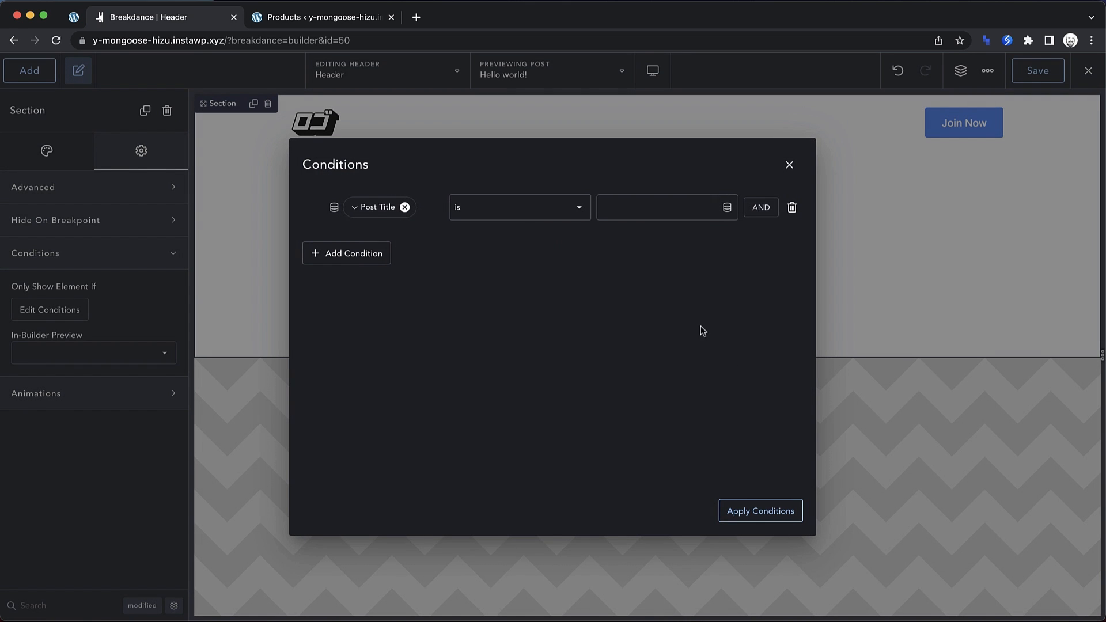
pyautogui.click(627, 211)
pyautogui.write('Home')
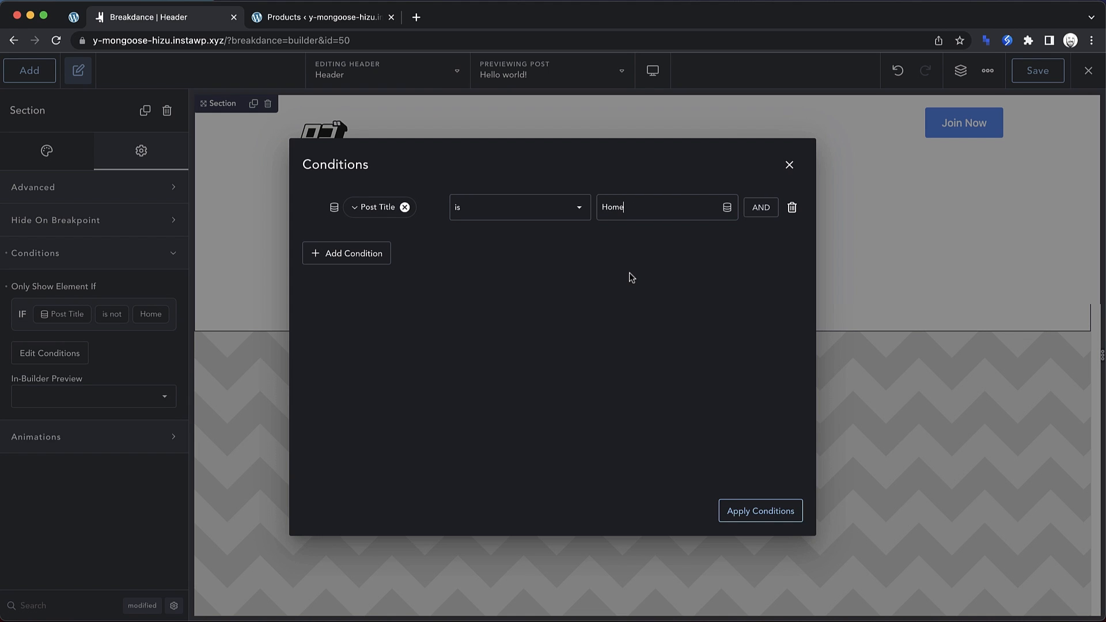
pyautogui.click(574, 213)
pyautogui.click(526, 240)
pyautogui.click(749, 510)
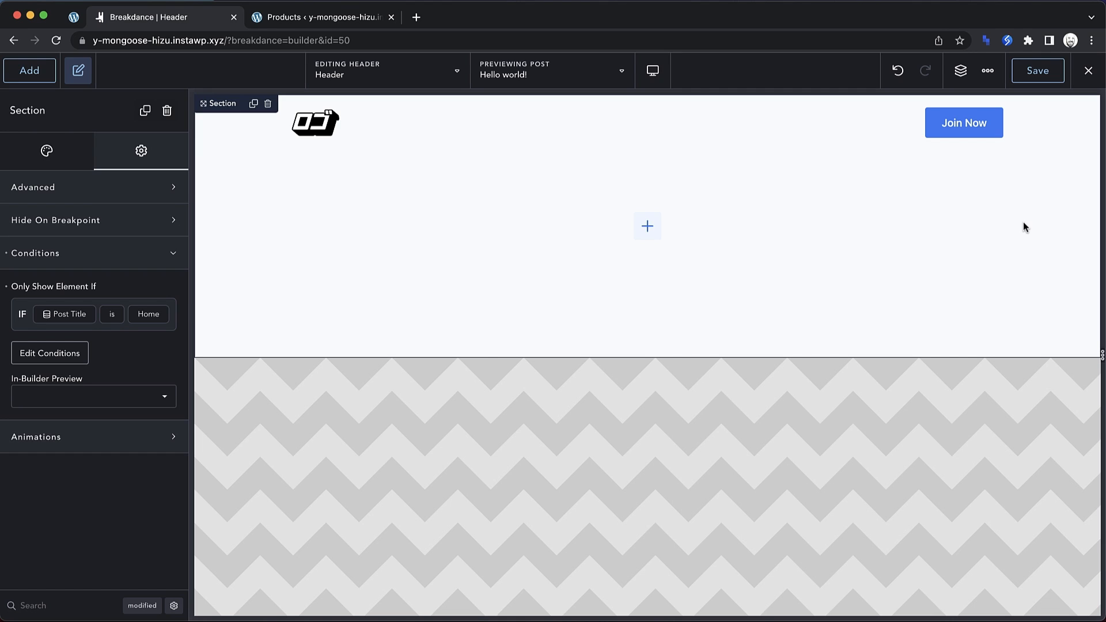
# - Save the header and exit the builder to the WordPress admin
pyautogui.click(1038, 71)
pyautogui.click(1086, 82)
pyautogui.click(1069, 129)
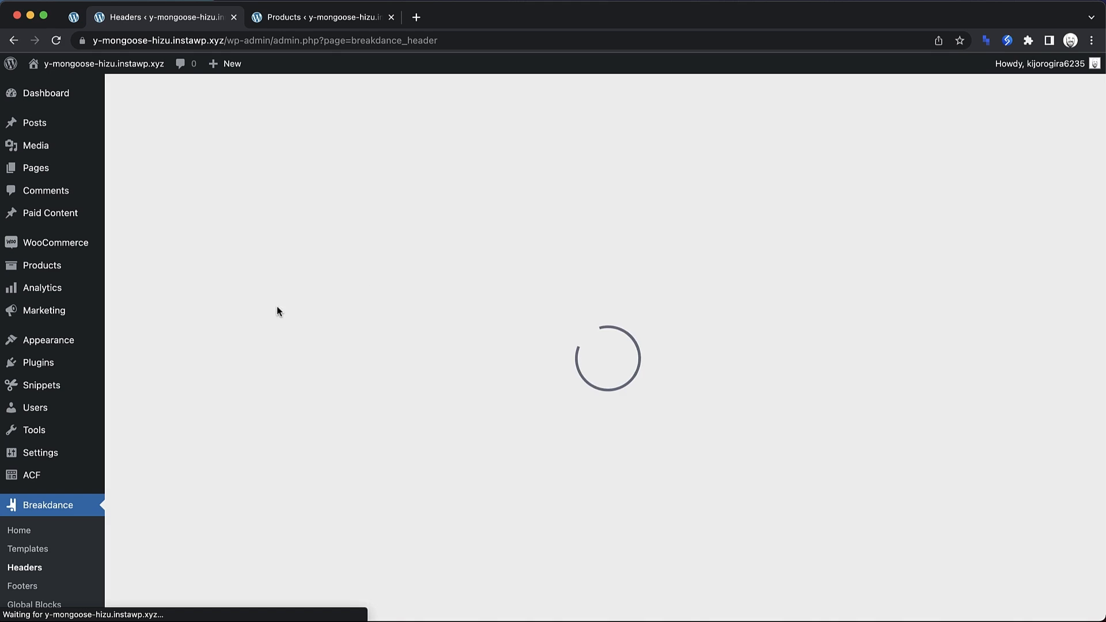
# - Create a Breakdance footer titled "Footer" with its location set to Everywhere
pyautogui.scroll(-3, 82, 352)
pyautogui.click(23, 487)
pyautogui.click(231, 100)
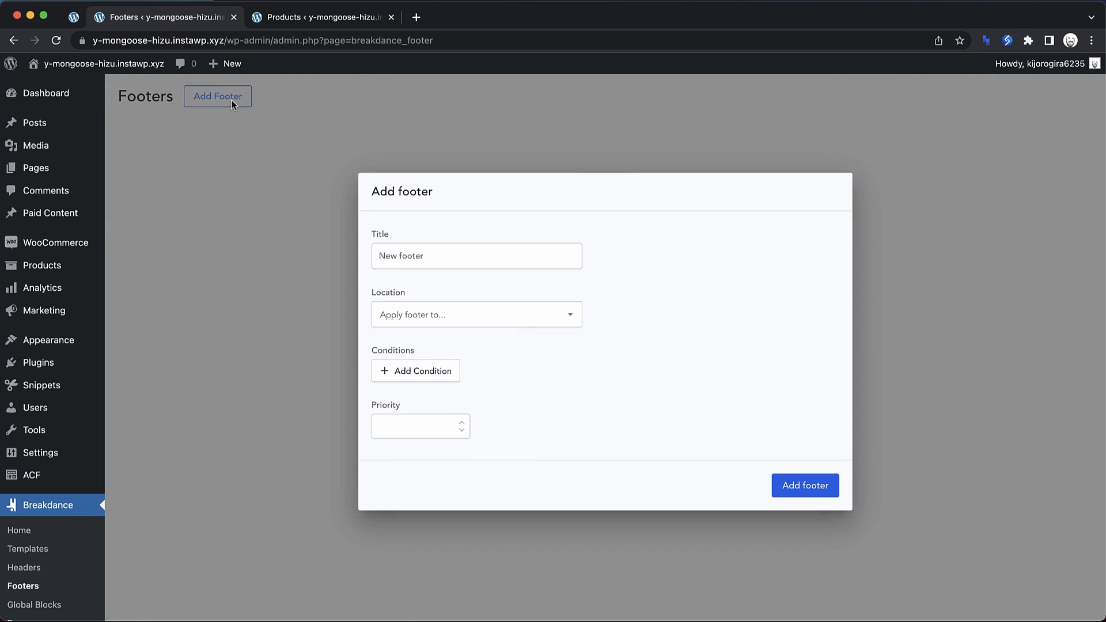
pyautogui.write('Footer')
pyautogui.click(448, 318)
pyautogui.click(426, 347)
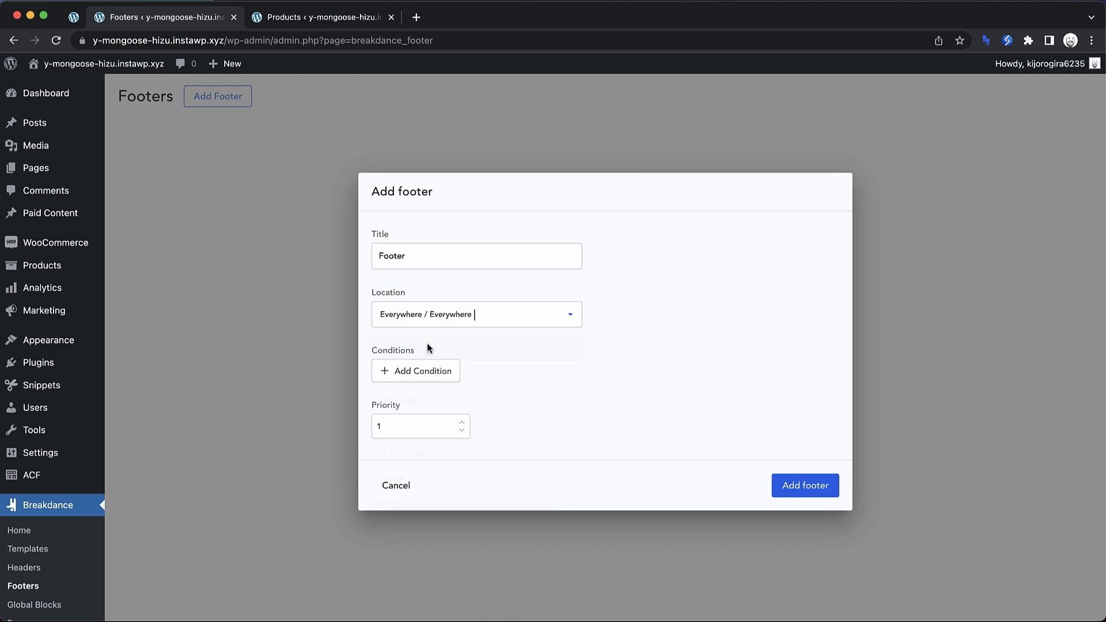
pyautogui.click(795, 488)
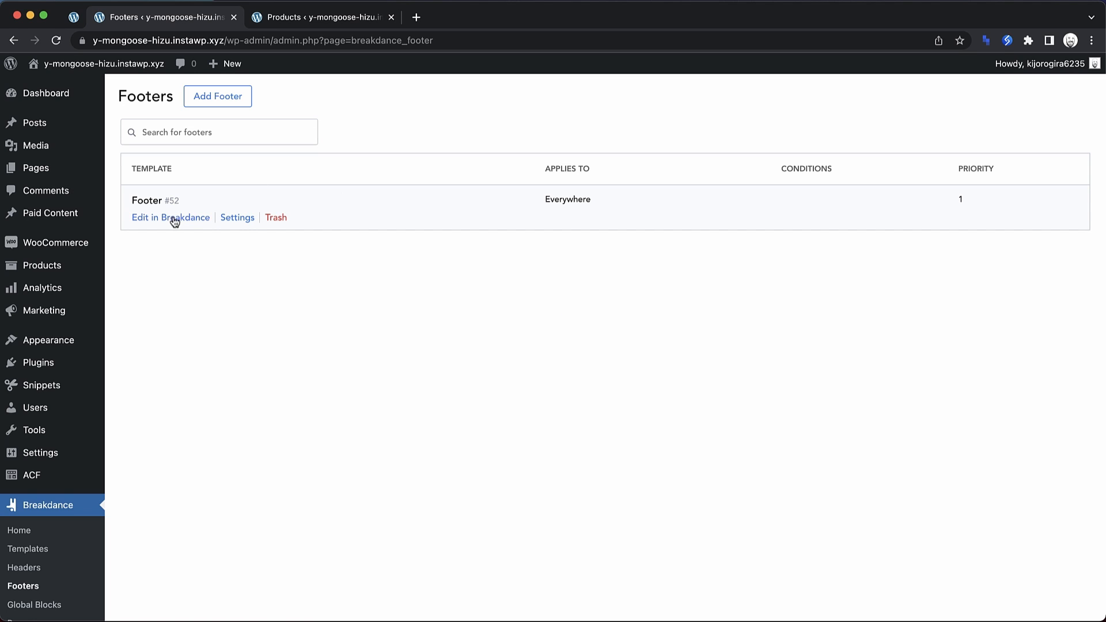
# - Open the Footer template in the Breakdance builder and add a Section element
pyautogui.click(174, 221)
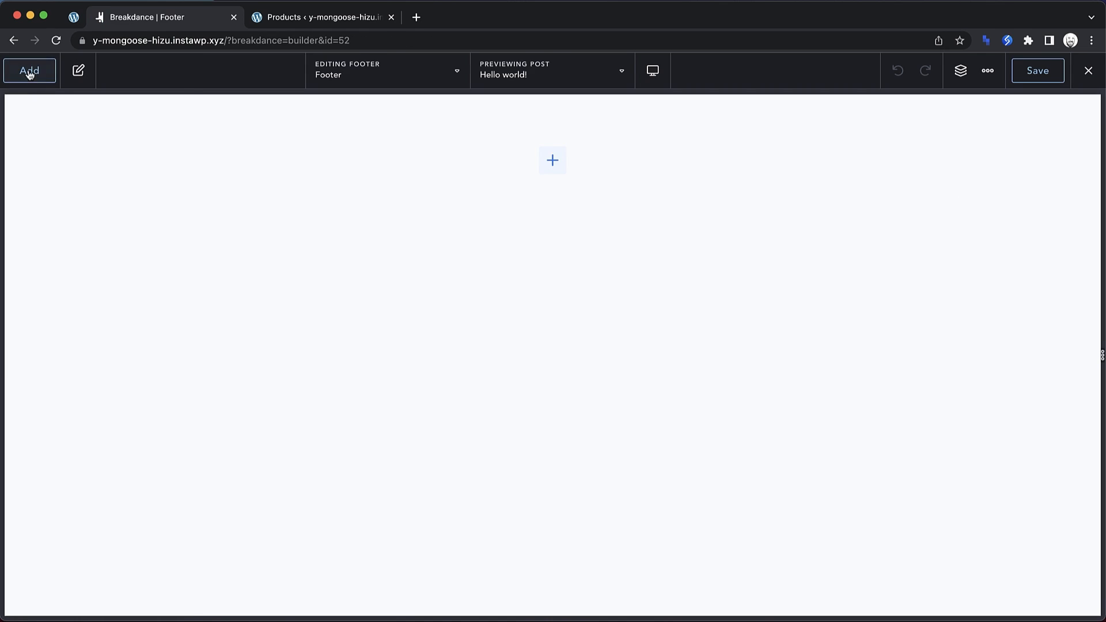
pyautogui.click(30, 73)
pyautogui.write('sec')
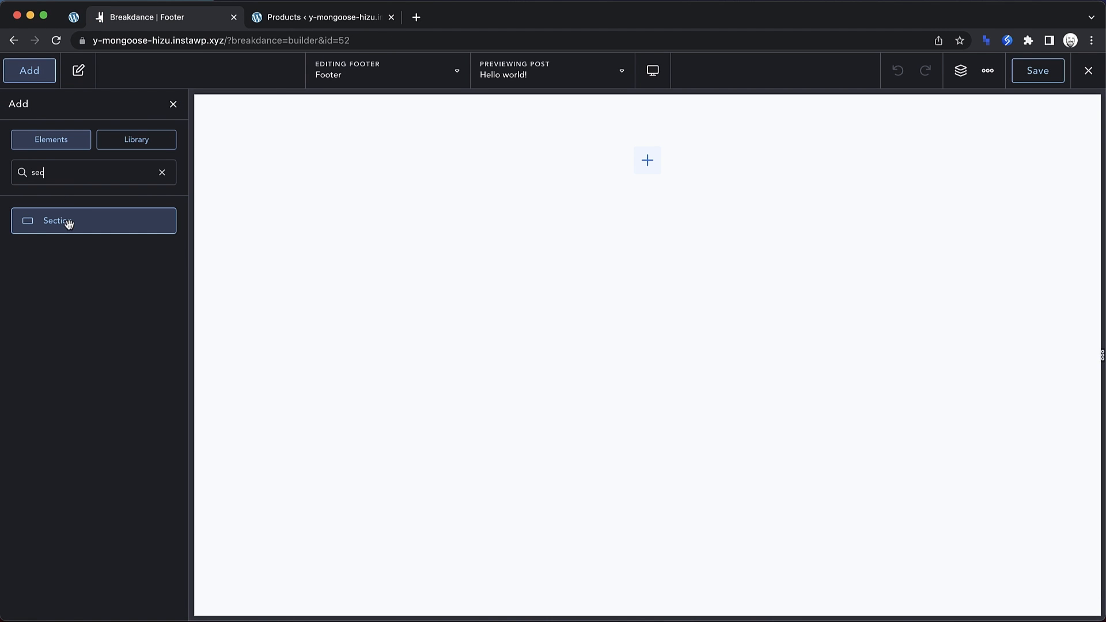
pyautogui.click(68, 225)
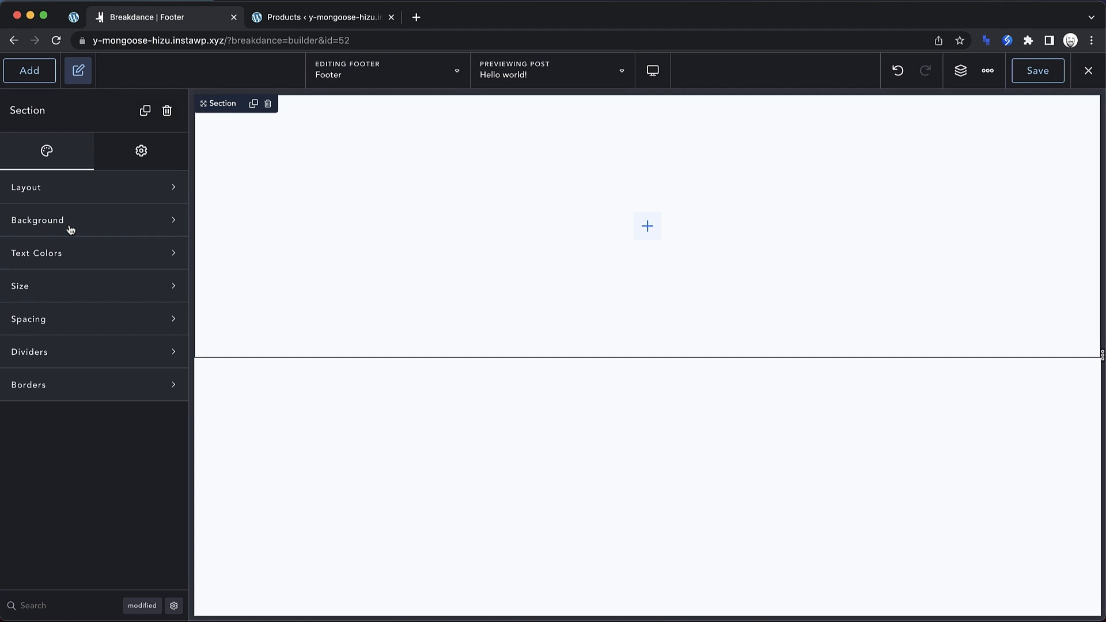
# - Set the footer section's padding to 60 px at the top and 0 px at the bottom
pyautogui.click(83, 326)
pyautogui.click(89, 376)
pyautogui.write('60')
pyautogui.write('0')
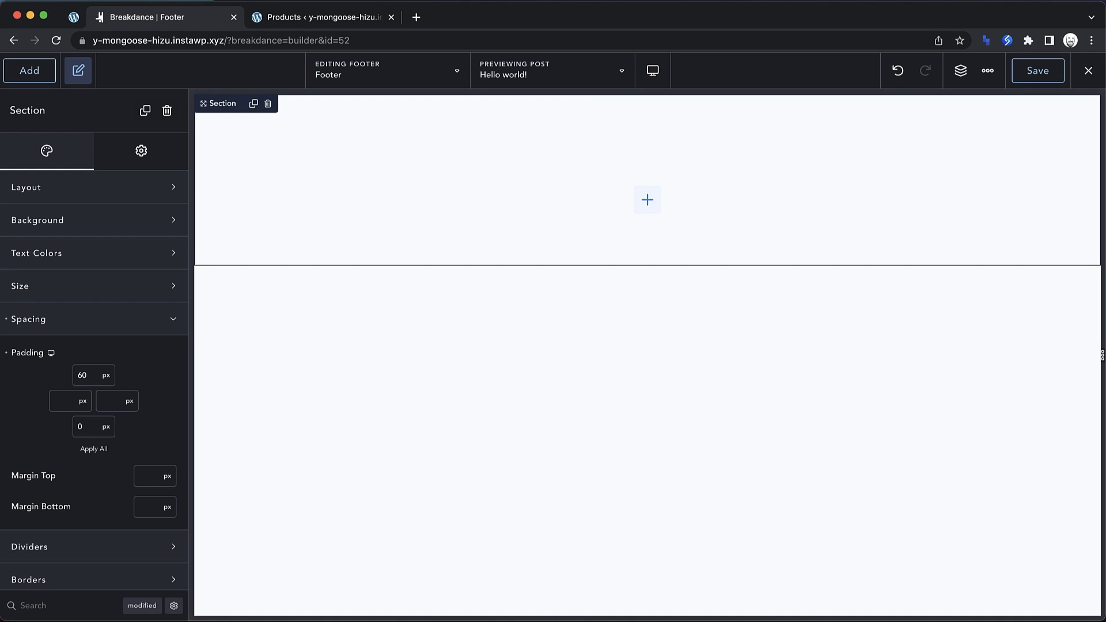
# - Add a Div inside the footer section, centered horizontally and vertically, with a 32 px gap
pyautogui.click(34, 74)
pyautogui.write('div')
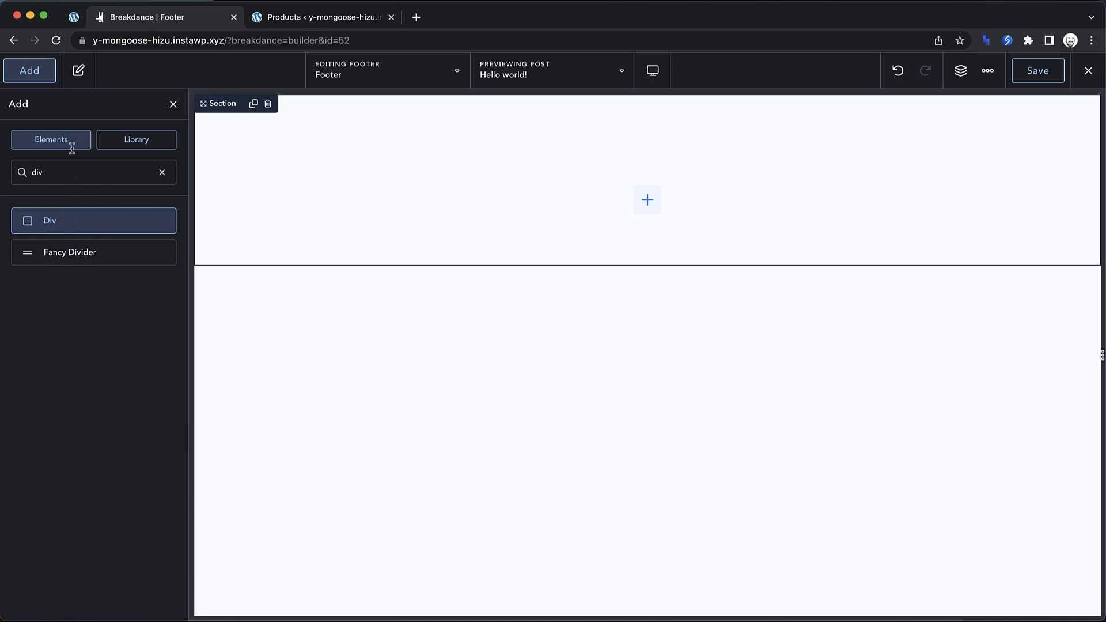
pyautogui.click(58, 220)
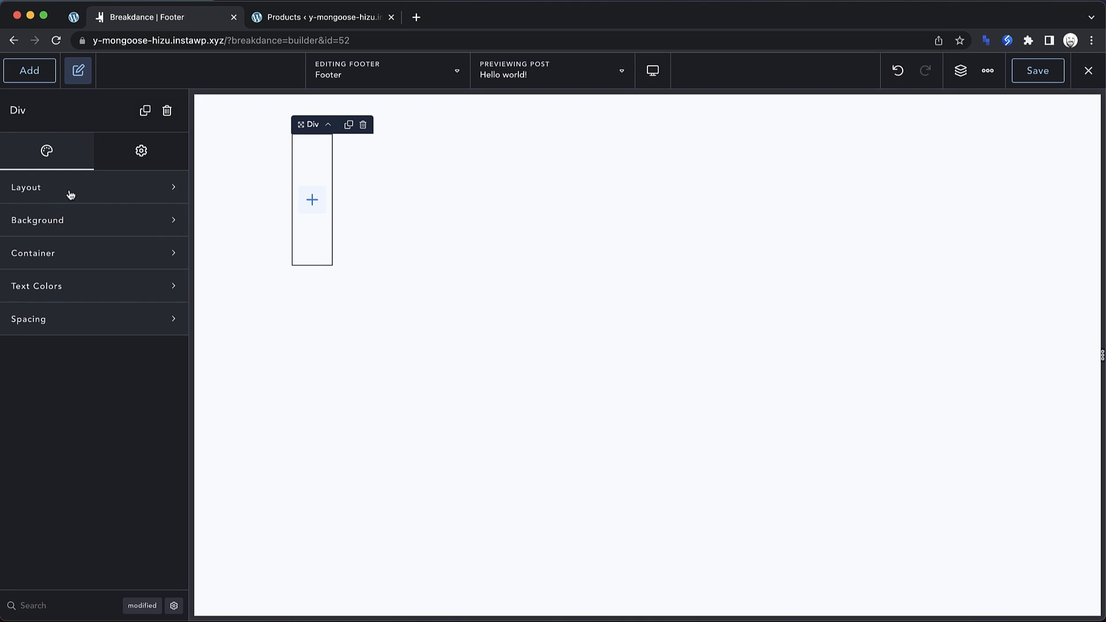
pyautogui.click(70, 193)
pyautogui.click(145, 229)
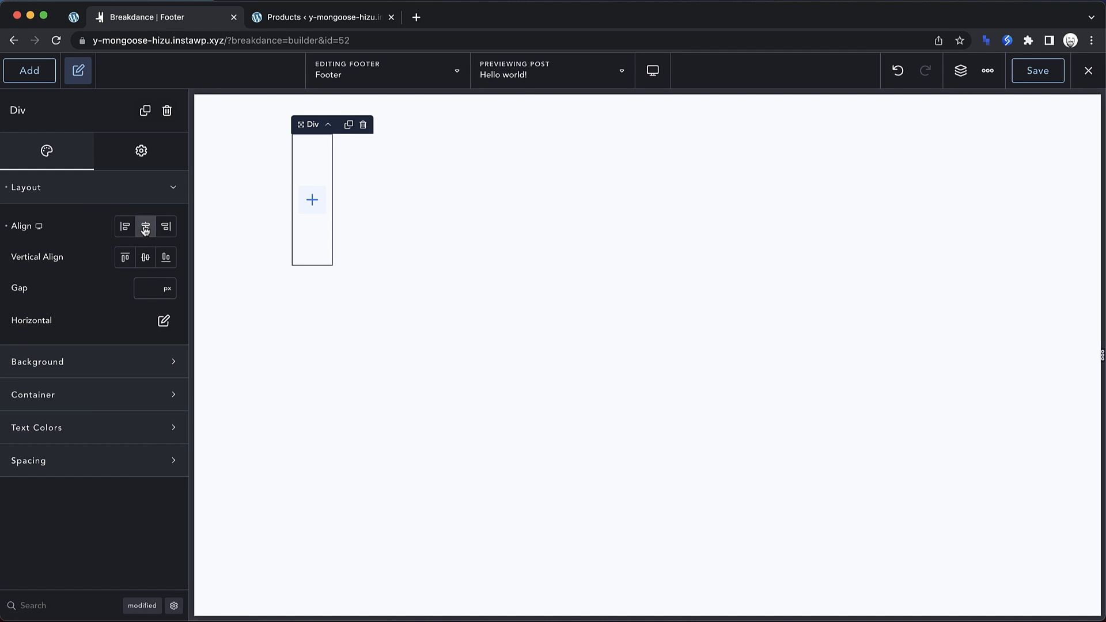
pyautogui.click(145, 262)
pyautogui.click(147, 288)
pyautogui.write('32')
# - Make the Div's layout horizontal with Center alignment and choose its vertical alignment
pyautogui.click(164, 323)
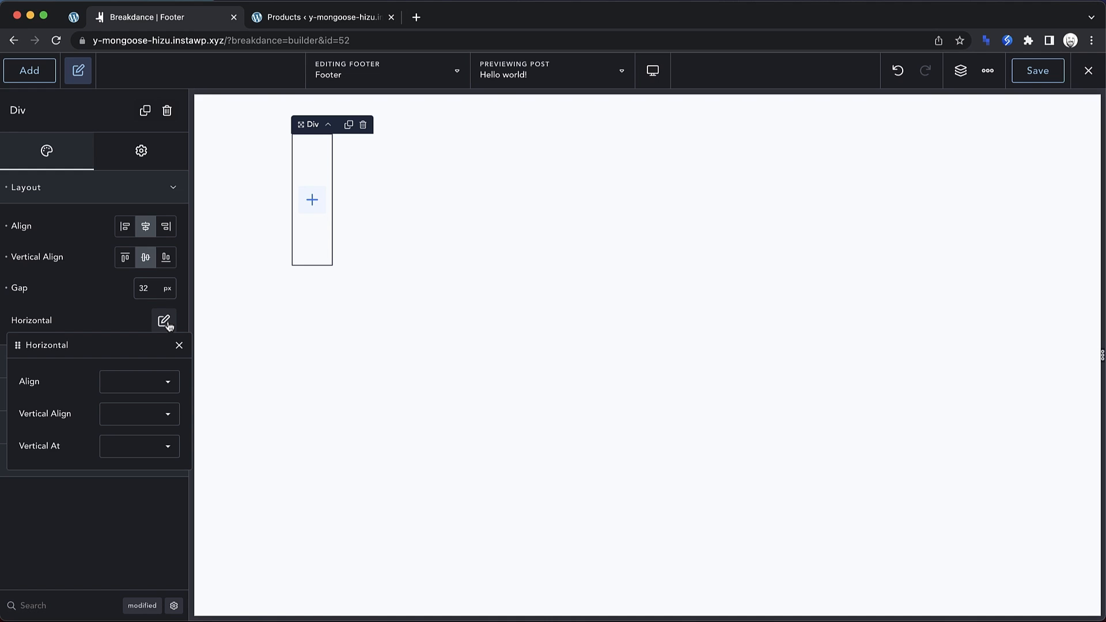
pyautogui.click(146, 383)
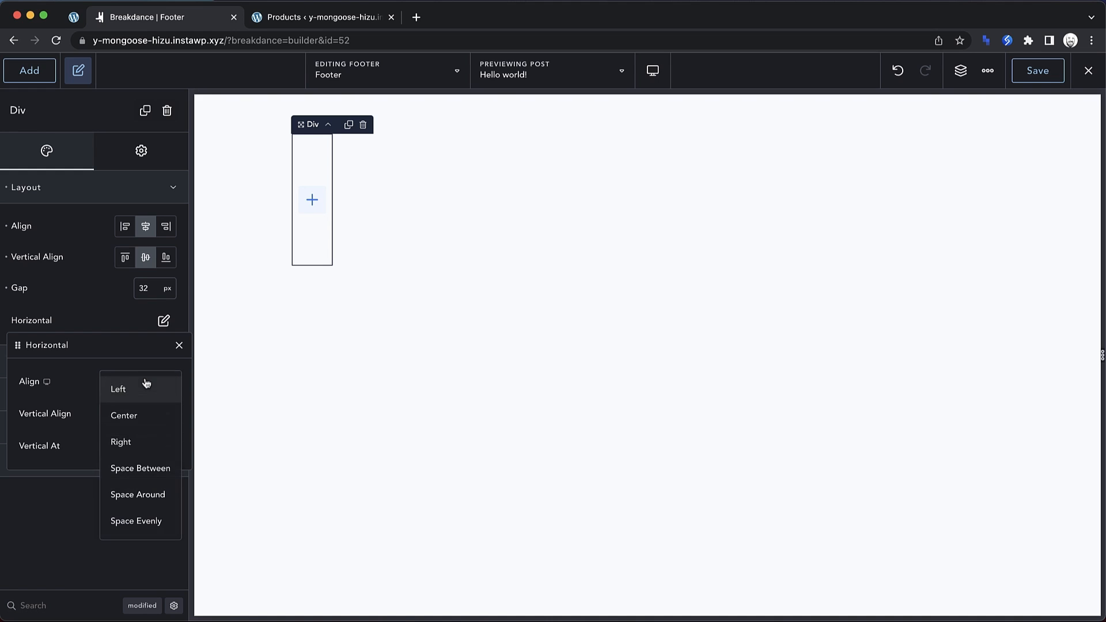
pyautogui.click(144, 418)
pyautogui.click(155, 416)
pyautogui.click(135, 445)
pyautogui.click(179, 346)
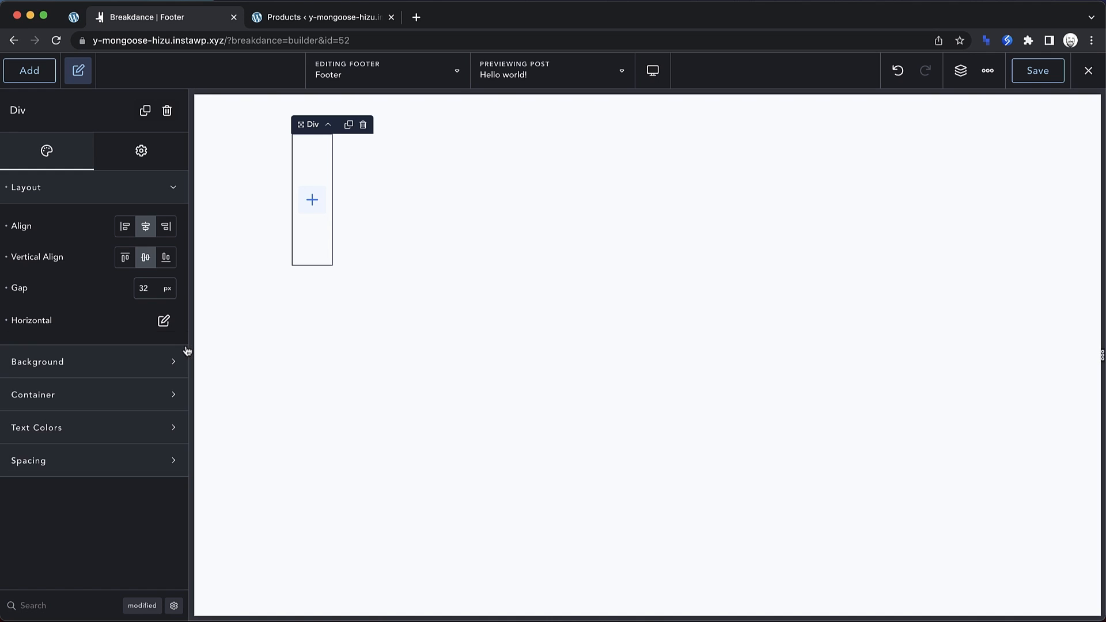
# - Set the Div container's width to 100%
pyautogui.click(134, 398)
pyautogui.click(147, 433)
pyautogui.write('100%')
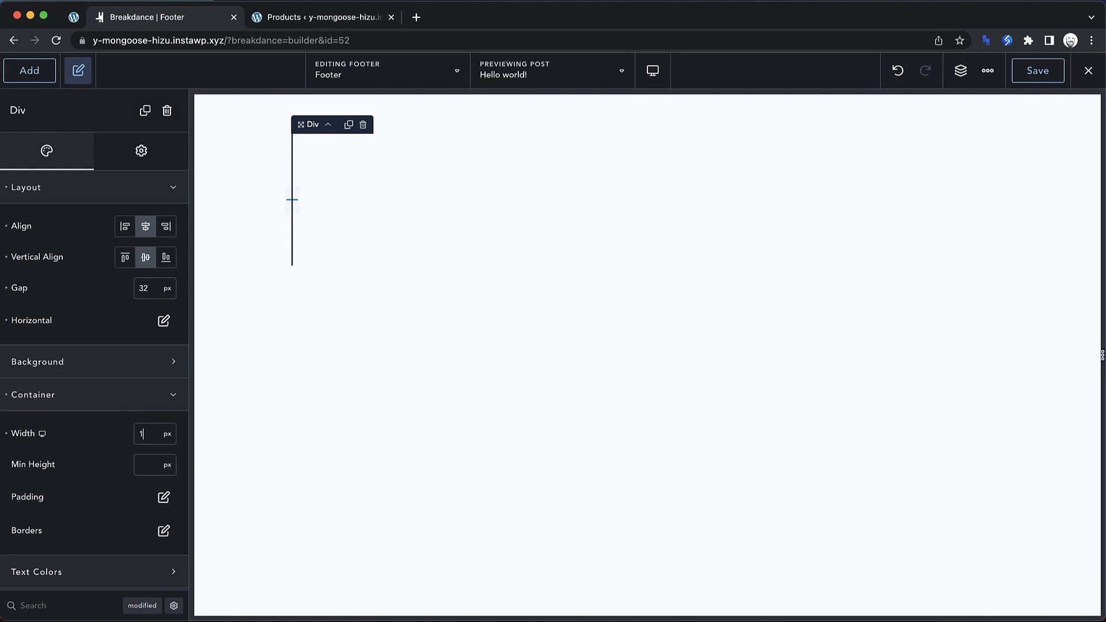
pyautogui.scroll(-1, 139, 368)
pyautogui.click(137, 362)
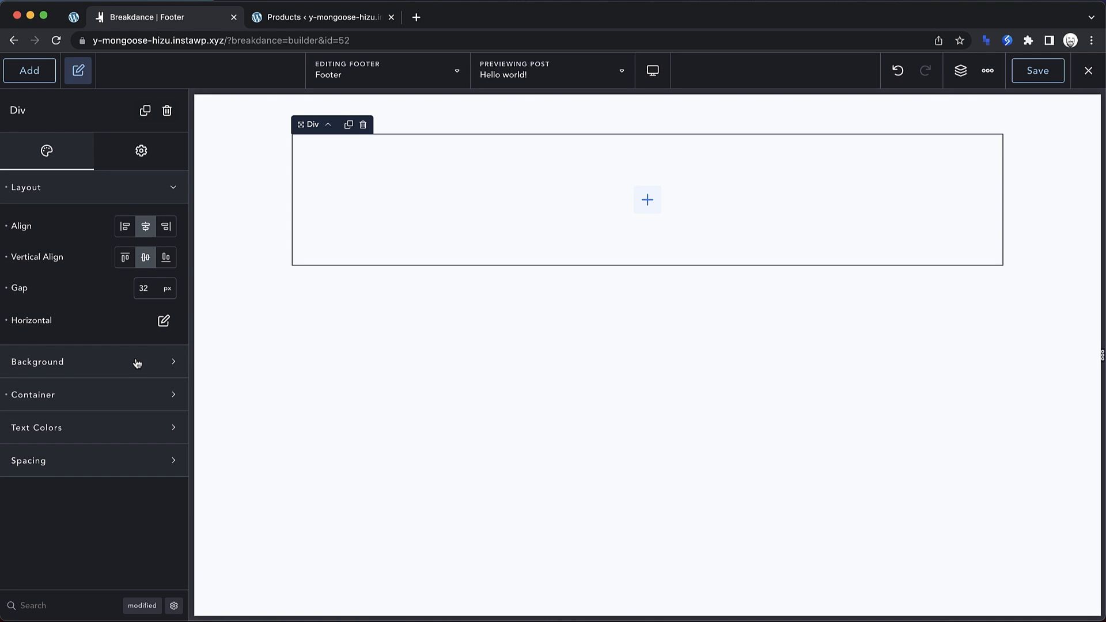
# - Set the Div container's top and bottom padding to 24 px
pyautogui.click(135, 193)
pyautogui.click(95, 251)
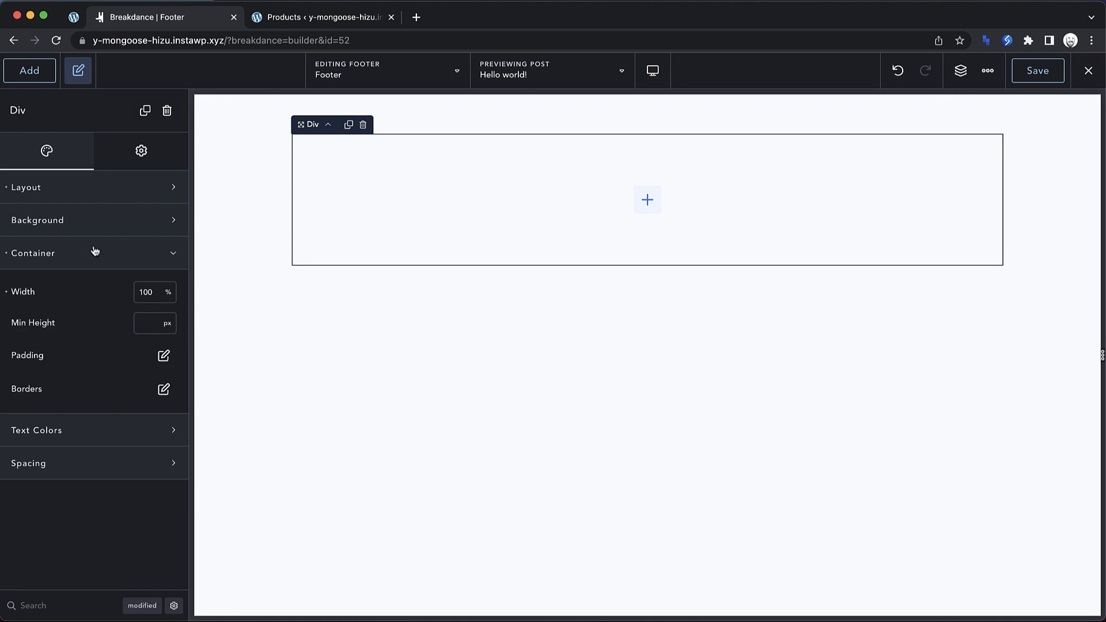
pyautogui.click(164, 356)
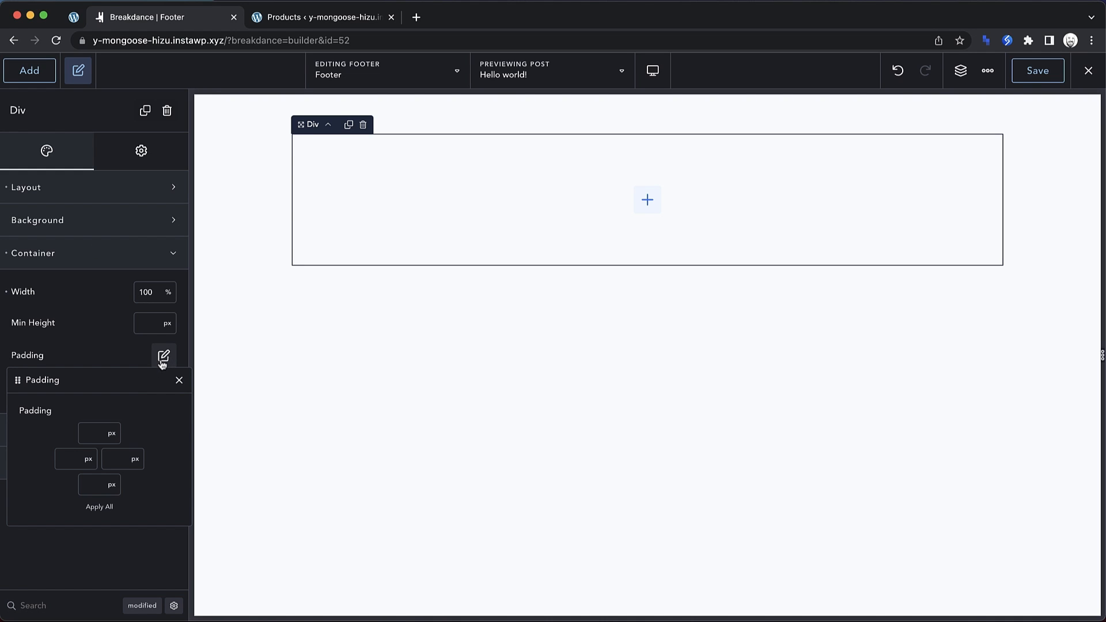
pyautogui.click(100, 436)
pyautogui.write('24')
pyautogui.click(92, 482)
pyautogui.write('24')
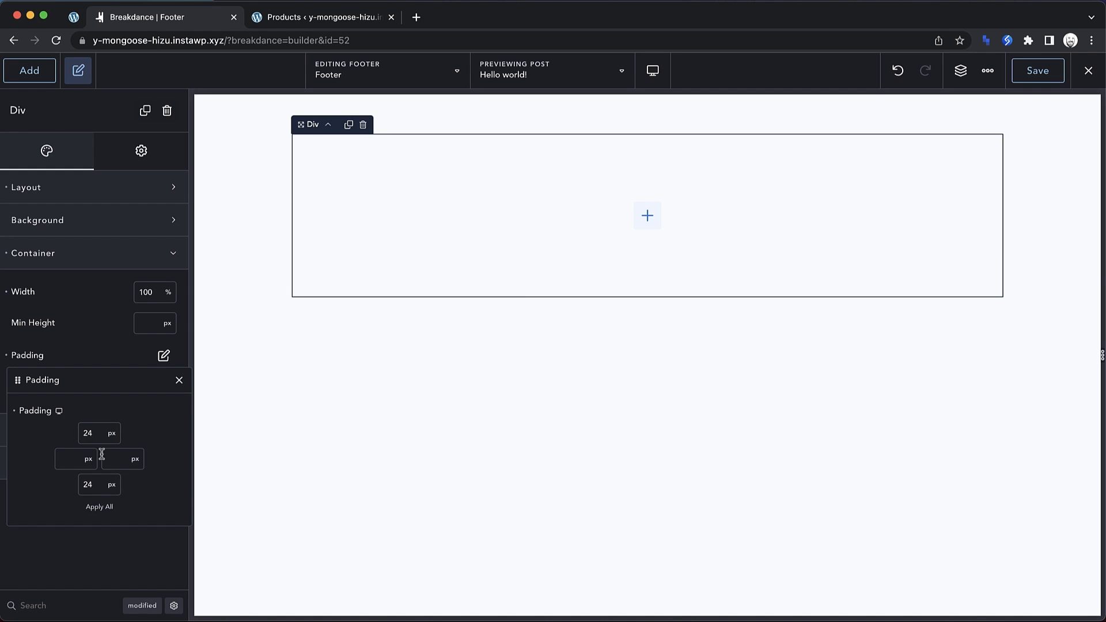
pyautogui.click(179, 380)
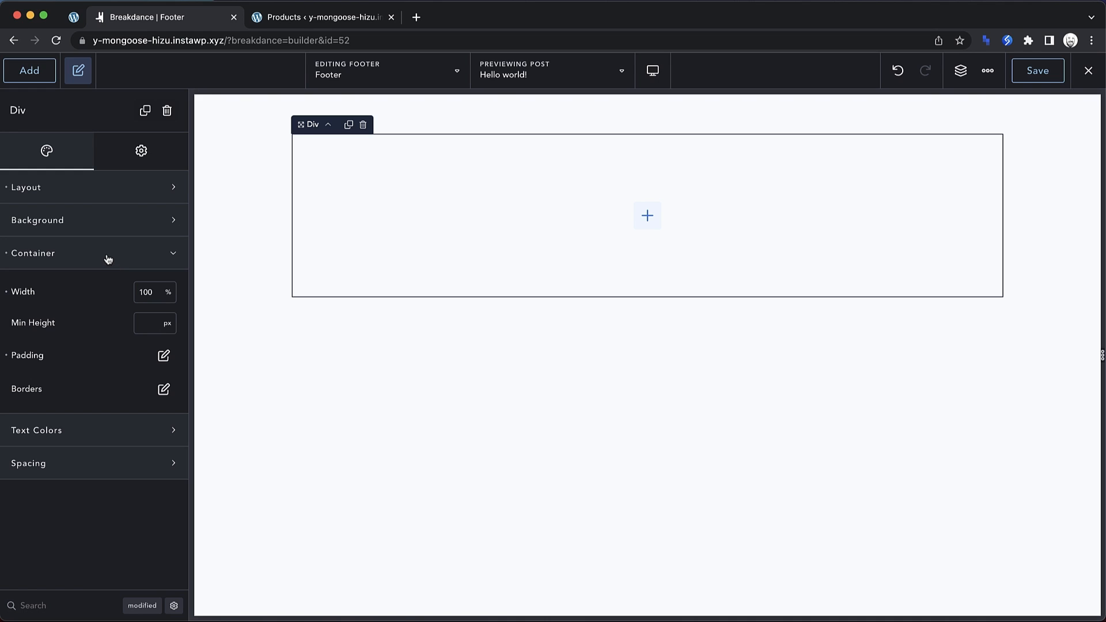
# - Give the Div a top border in light gray #F5F5F5, setting its width and line style
pyautogui.click(163, 388)
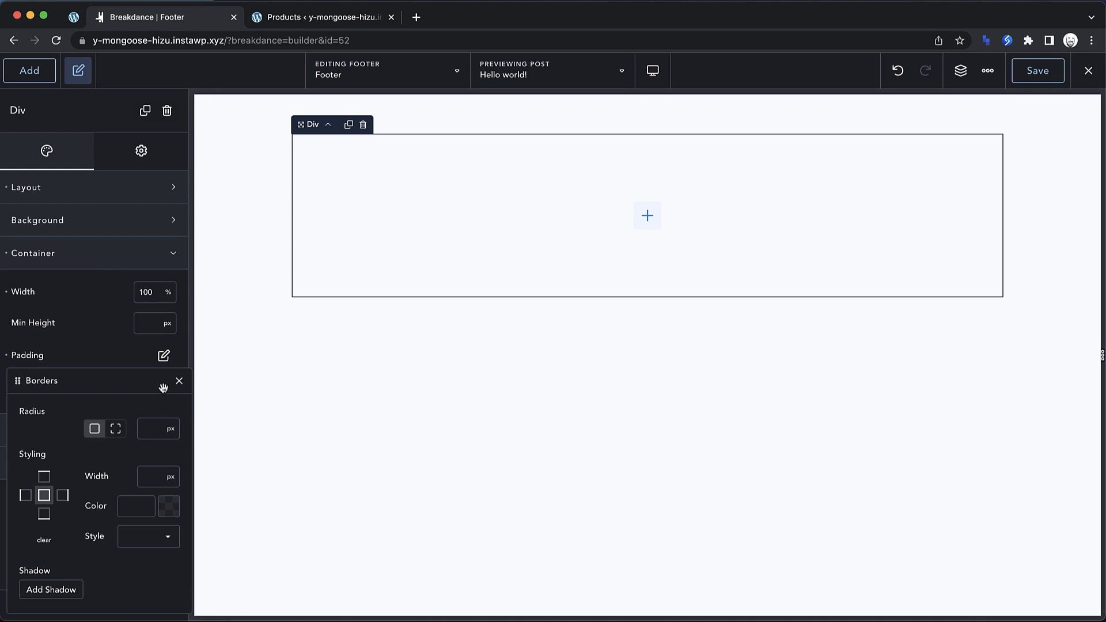
pyautogui.click(44, 476)
pyautogui.click(153, 472)
pyautogui.click(162, 506)
pyautogui.moveTo(104, 475); pyautogui.dragTo(21, 430)
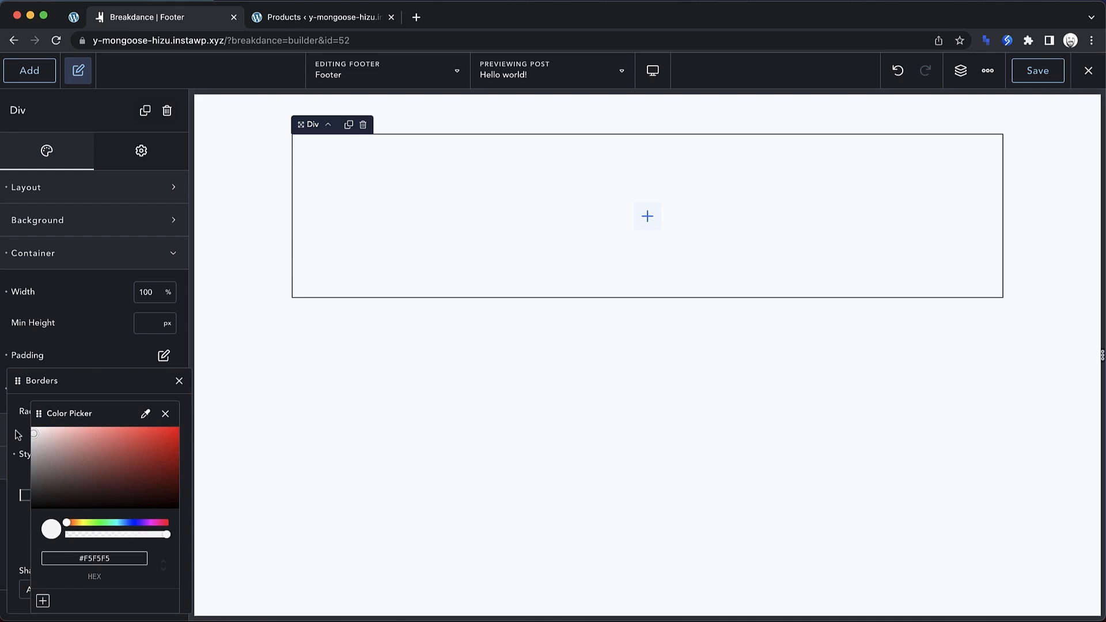
pyautogui.click(165, 414)
pyautogui.click(134, 538)
pyautogui.click(143, 519)
pyautogui.click(179, 379)
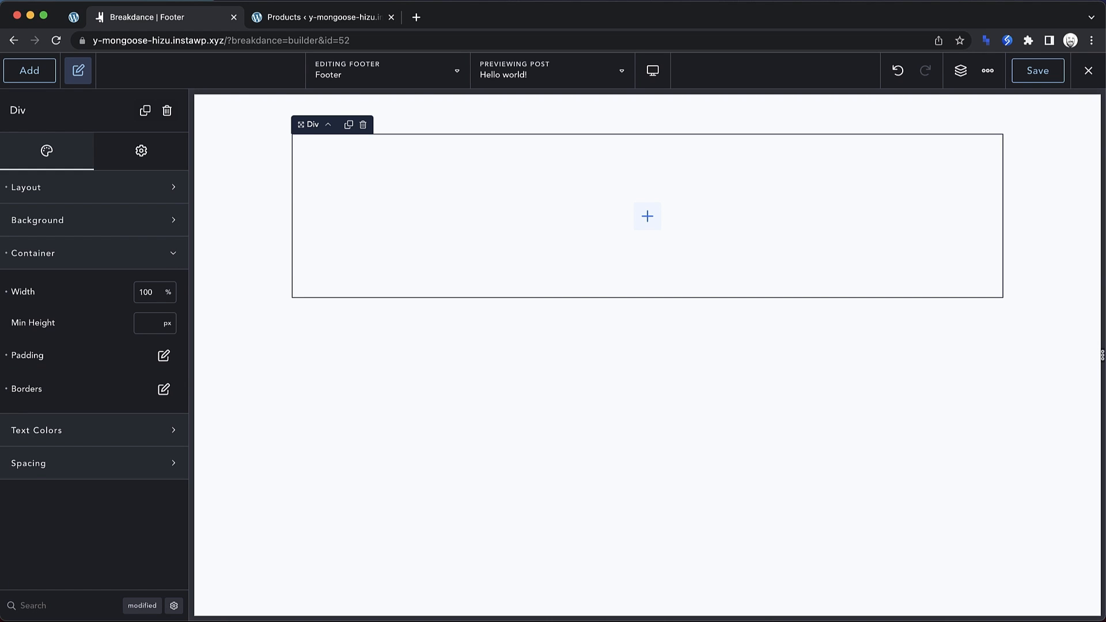
# - Add a Text element in the Div reading "Unlock 100+ exclusive posts and join a community of 10k+ supporters."
pyautogui.click(30, 71)
pyautogui.write('text')
pyautogui.press('Return')
pyautogui.doubleClick(635, 158)
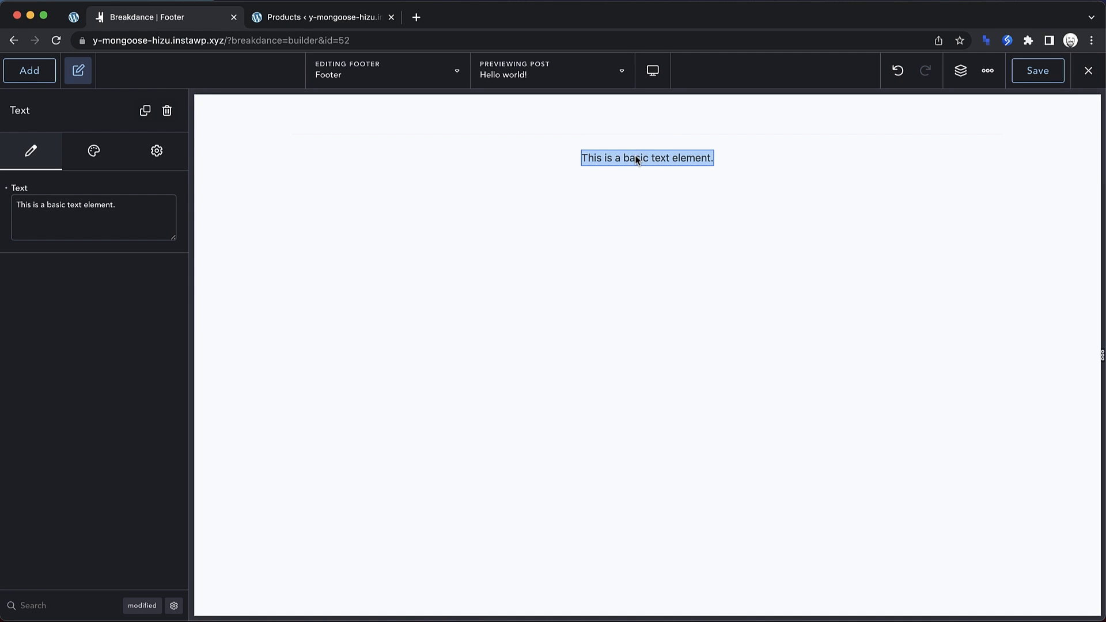
pyautogui.write('Unlock 100+ exclusive posts and join a community of 10k+ supporters.')
# - Set the footer text's typography color to gray #909090
pyautogui.click(93, 150)
pyautogui.click(89, 220)
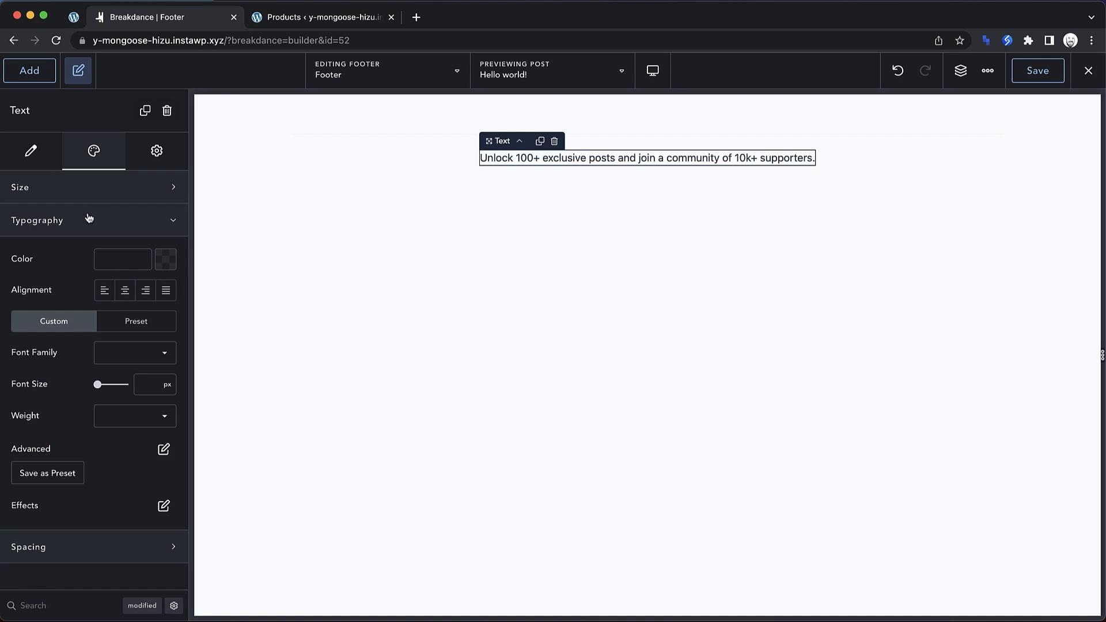
pyautogui.click(164, 258)
pyautogui.moveTo(86, 361)
pyautogui.mouseDown()
pyautogui.moveTo(32, 305)
pyautogui.moveTo(22, 304)
pyautogui.moveTo(11, 336)
pyautogui.mouseUp()
pyautogui.moveTo(9, 338); pyautogui.dragTo(9, 339)
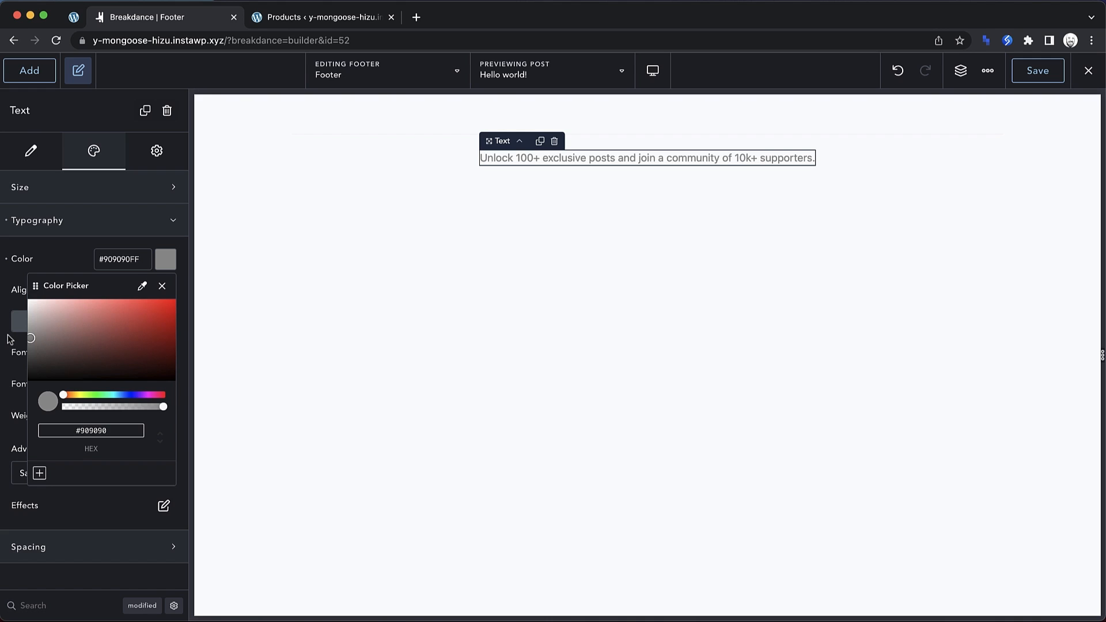
# - Add a Button beside the footer text and label it "Join Now"
pyautogui.click(29, 72)
pyautogui.write('button')
pyautogui.click(81, 218)
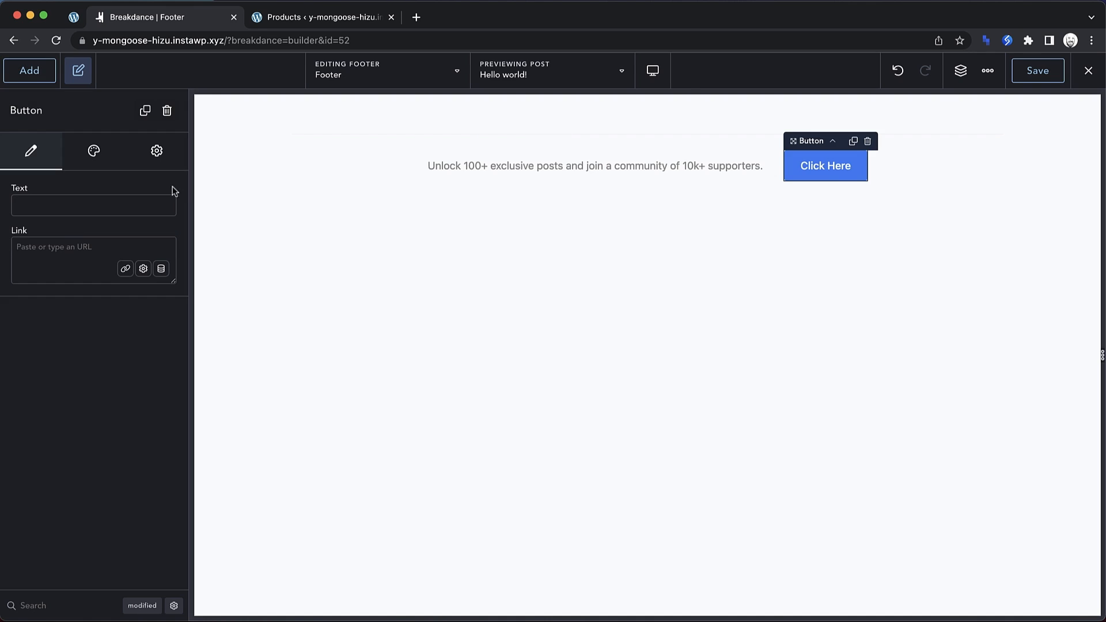
pyautogui.tripleClick(831, 166)
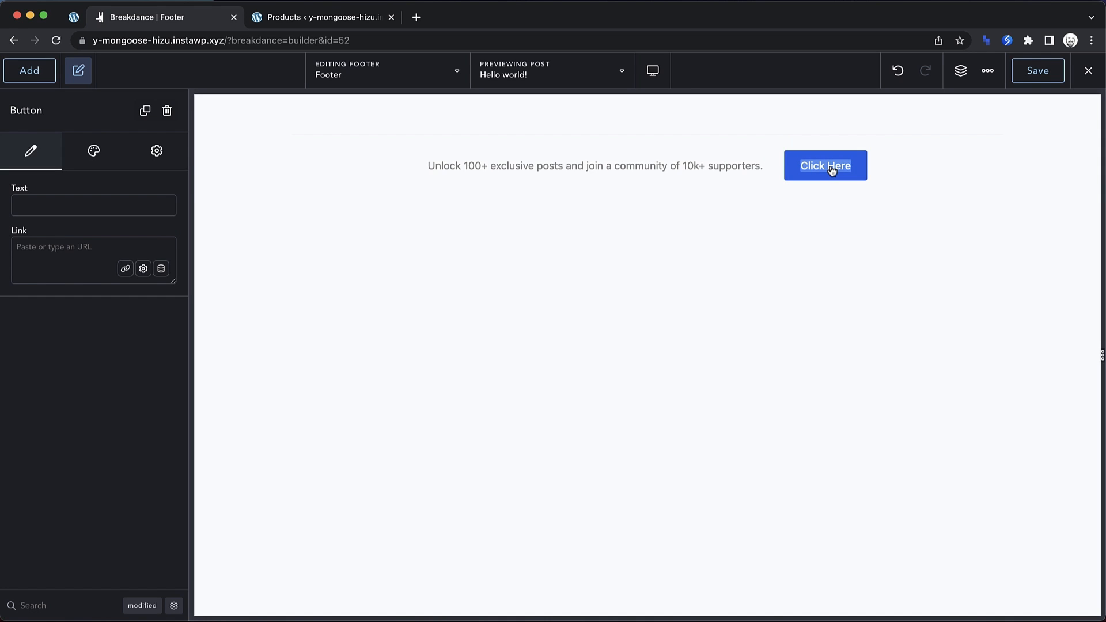
pyautogui.write('Join')
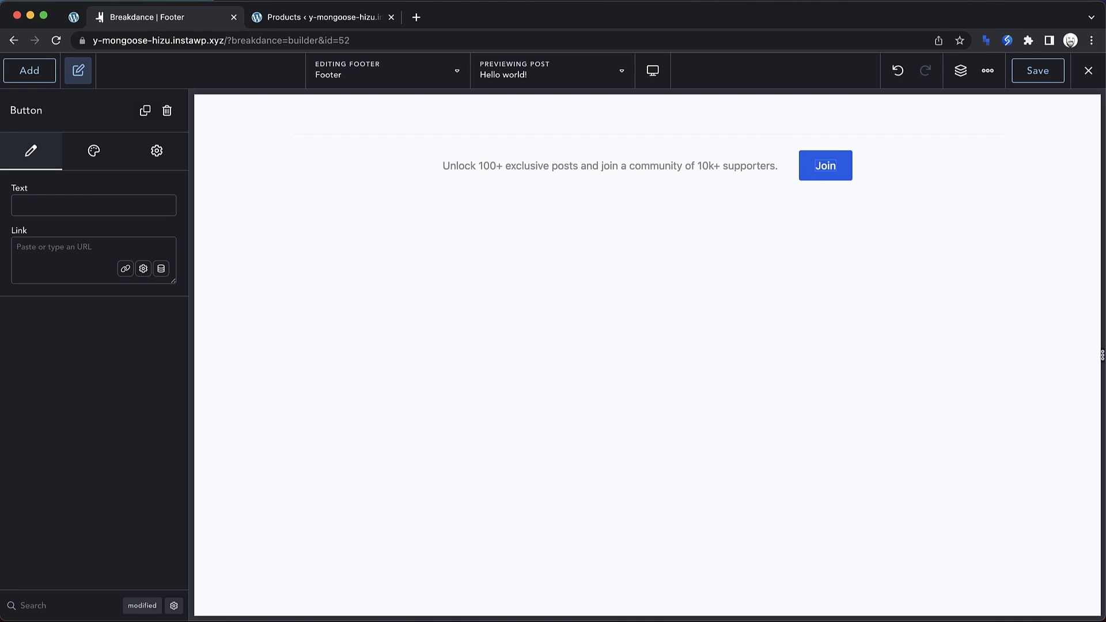
pyautogui.write(' Now')
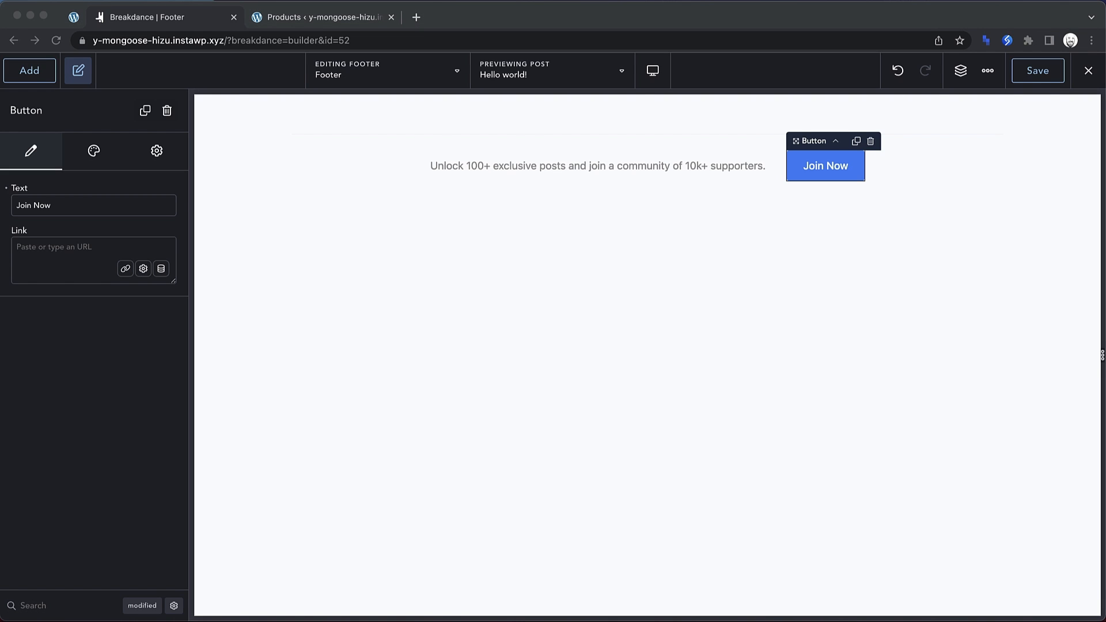
pyautogui.click(124, 395)
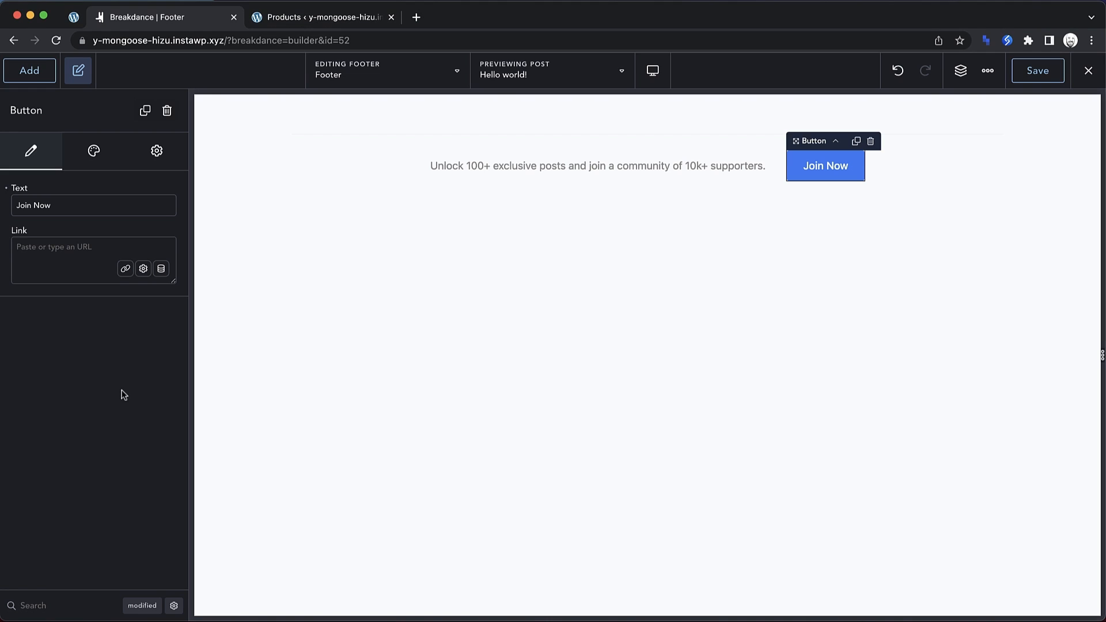
pyautogui.click(75, 255)
pyautogui.write('https://y-mongoose-hizu.instawp.xyz/product/monthly-supporter-all-access-pass/')
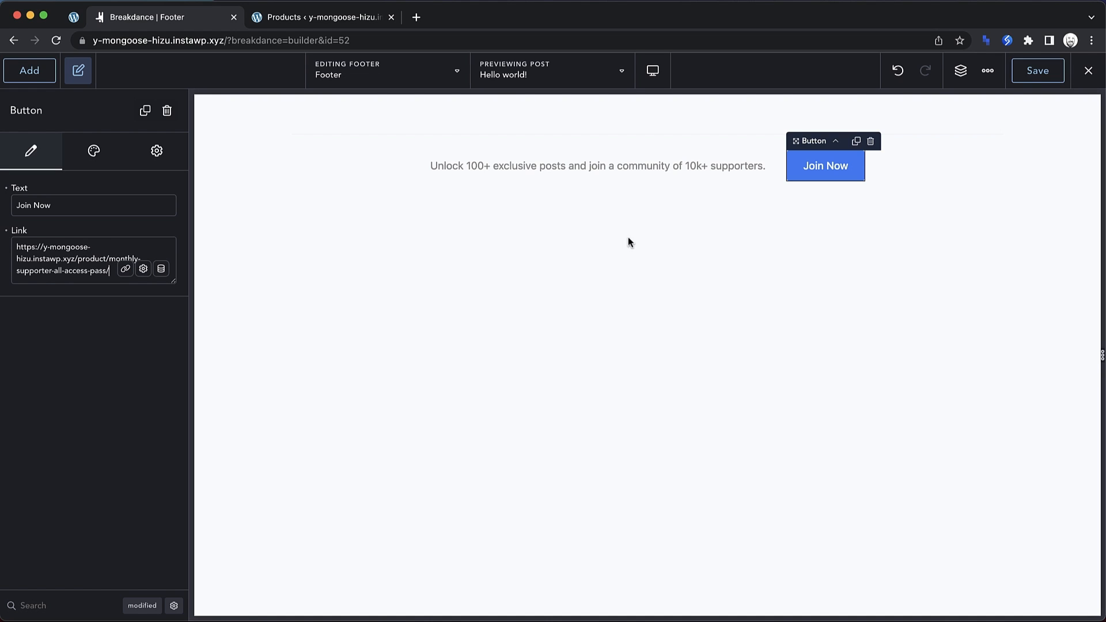
# - Select the Div that holds the footer text and Join Now button
pyautogui.click(1056, 179)
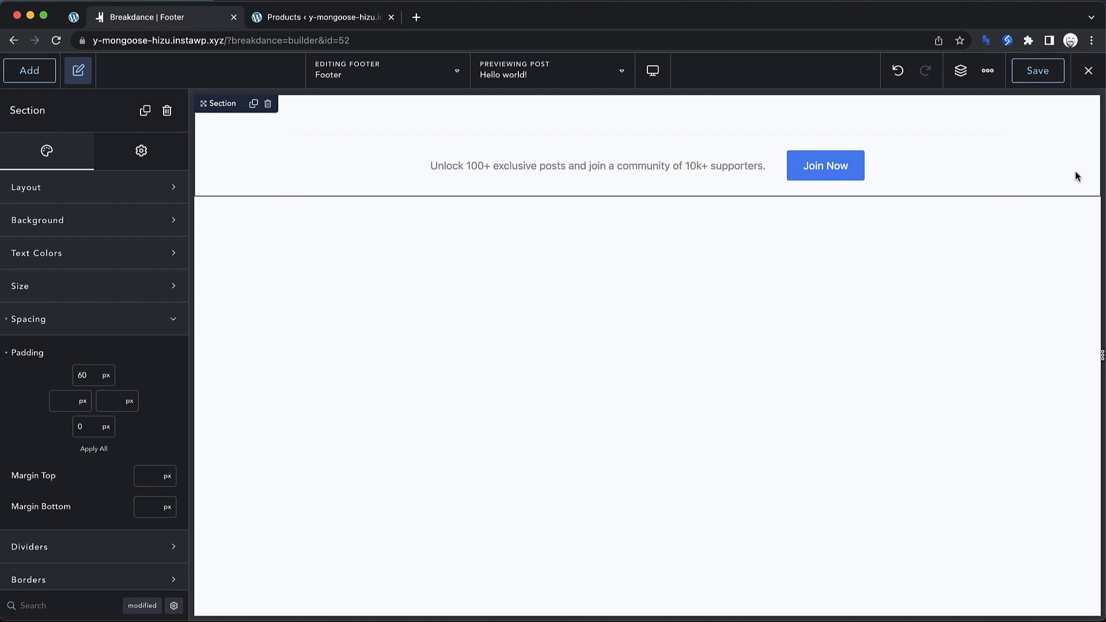
pyautogui.click(950, 168)
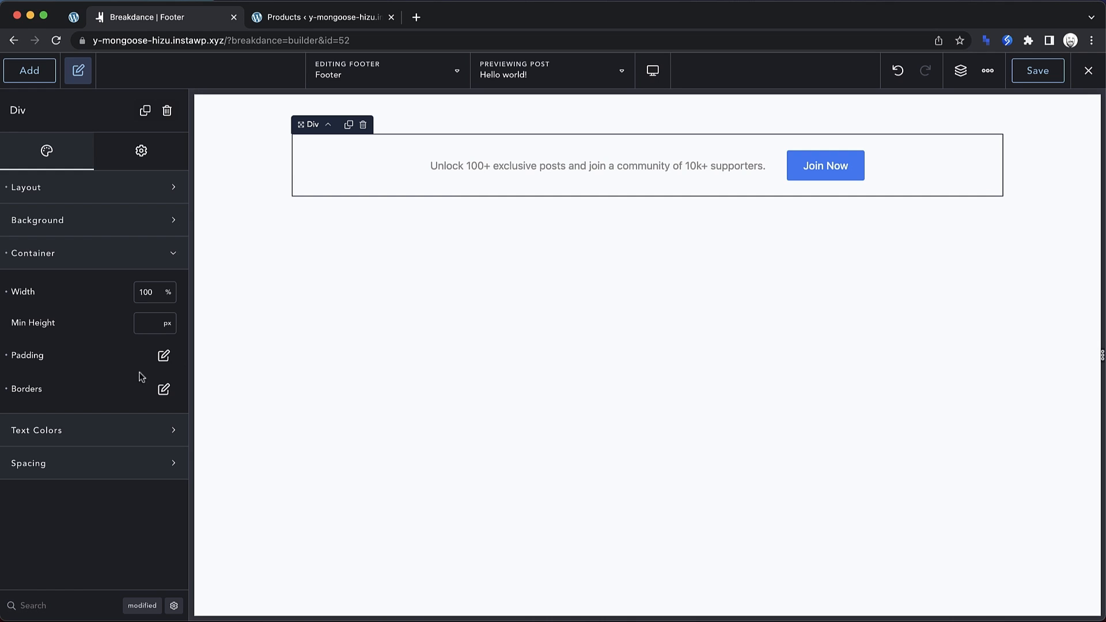
# - Give the footer's Div a top border in the grey colour #BFBFBF
pyautogui.click(164, 389)
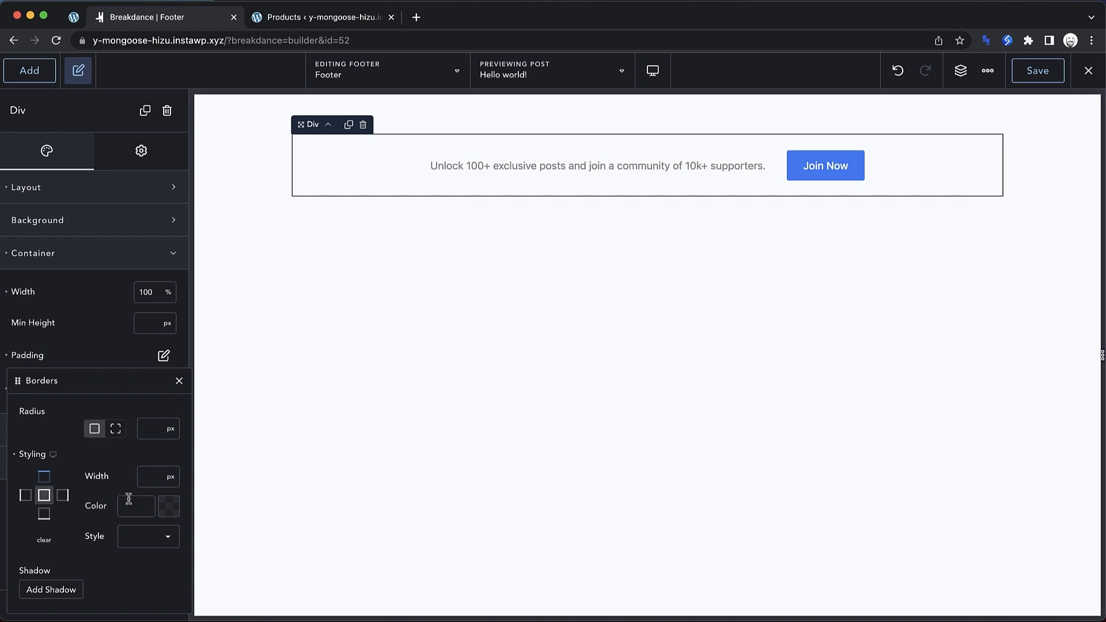
pyautogui.click(45, 478)
pyautogui.click(152, 506)
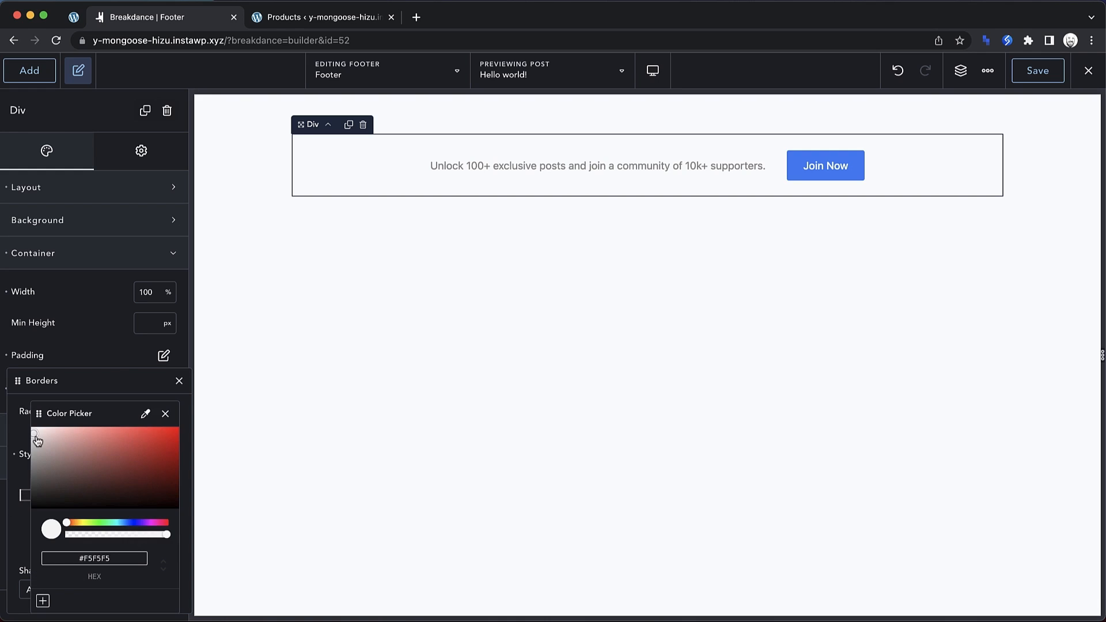
pyautogui.moveTo(34, 438); pyautogui.dragTo(25, 452)
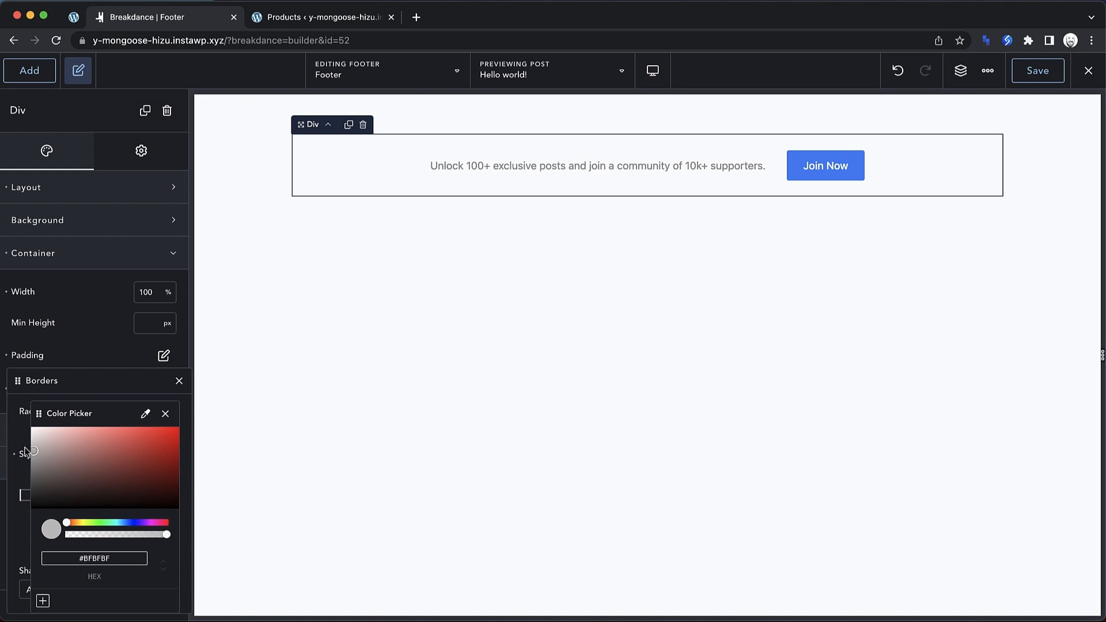
pyautogui.click(1082, 170)
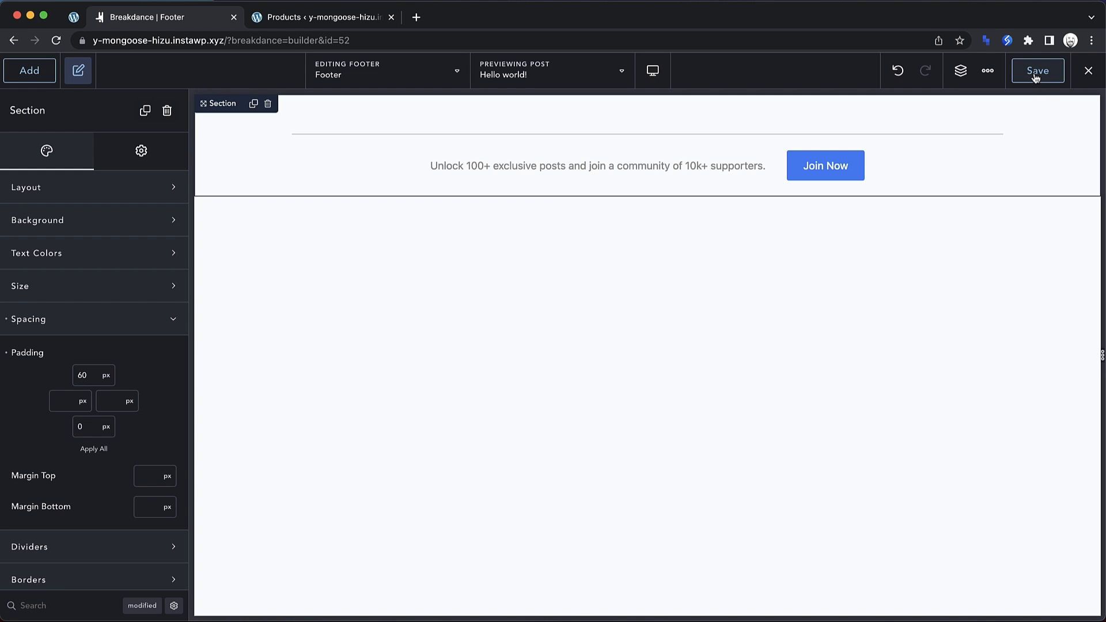
# - Exit the footer editor to WordPress and publish a new page titled Home
pyautogui.click(1086, 72)
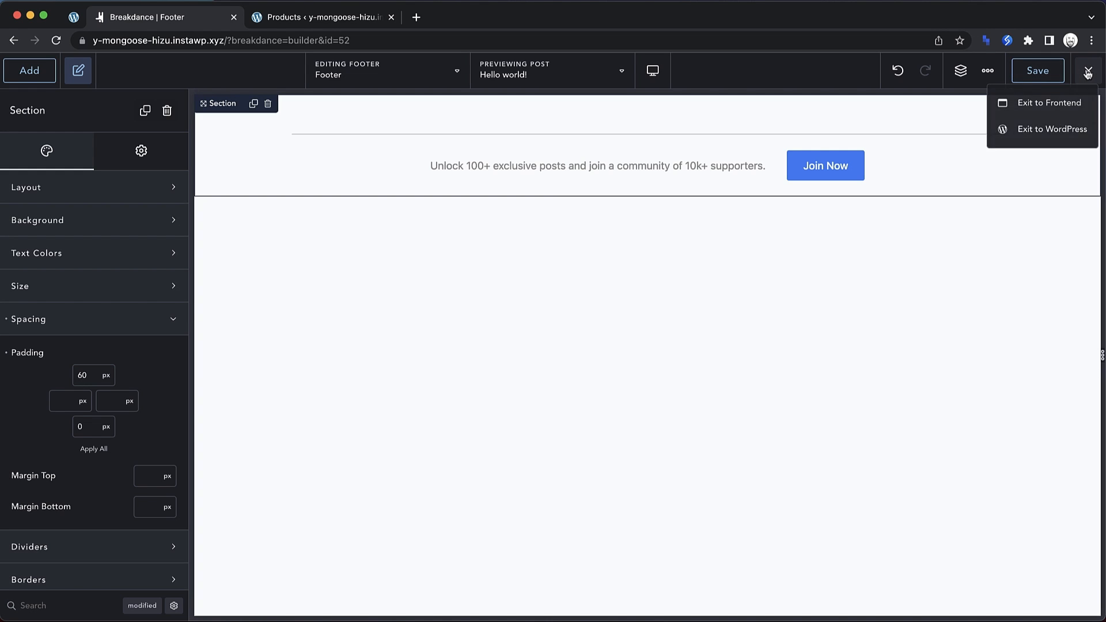
pyautogui.click(1028, 128)
pyautogui.click(60, 171)
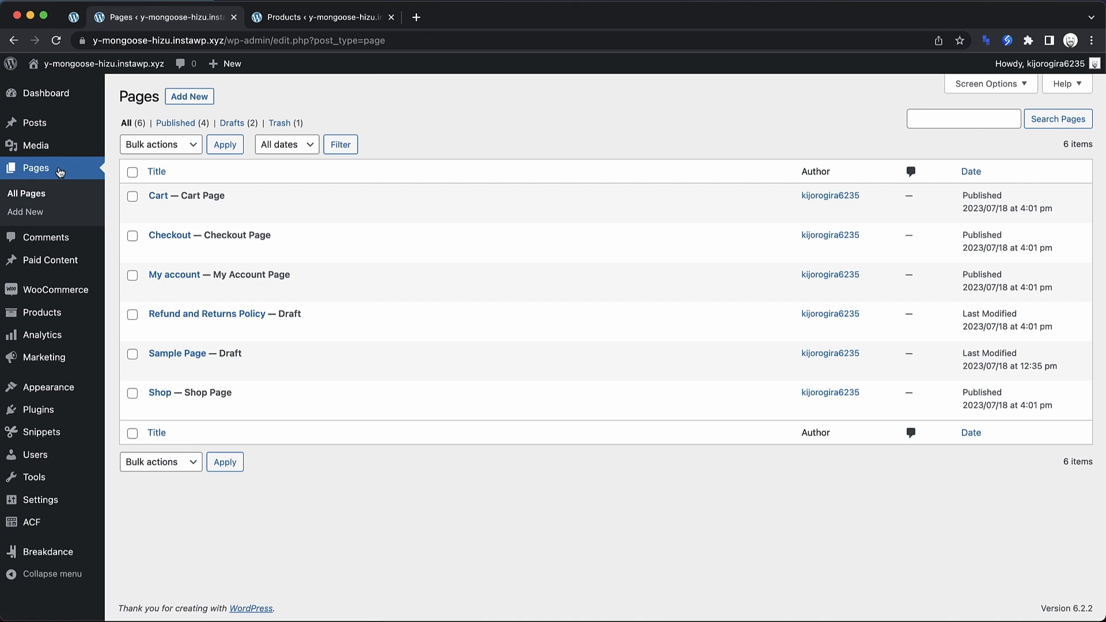
pyautogui.click(189, 97)
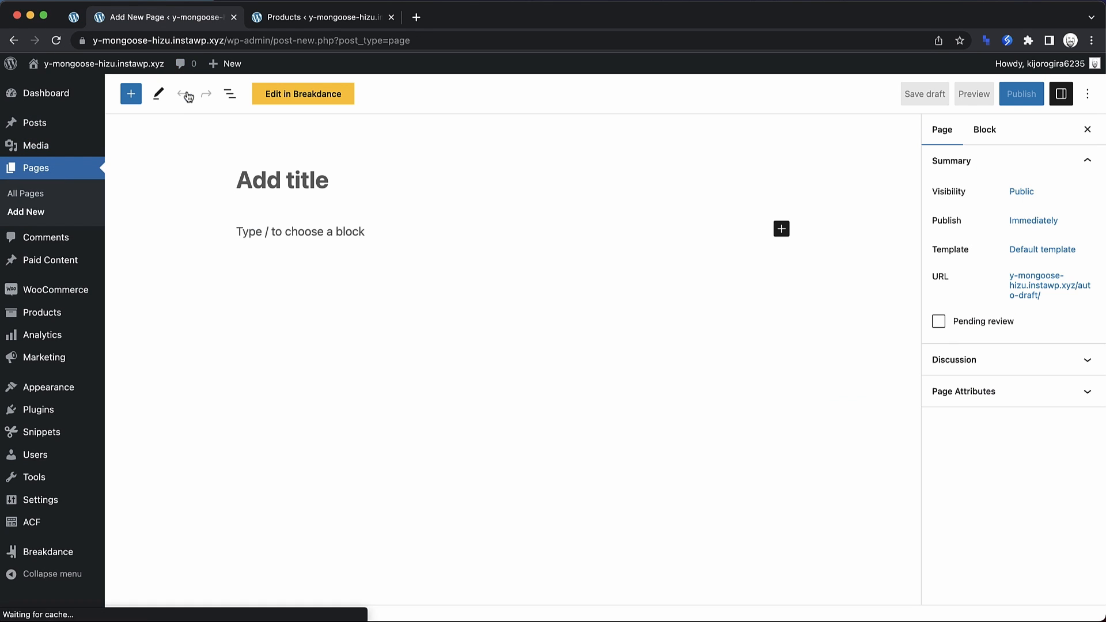
pyautogui.write('Home')
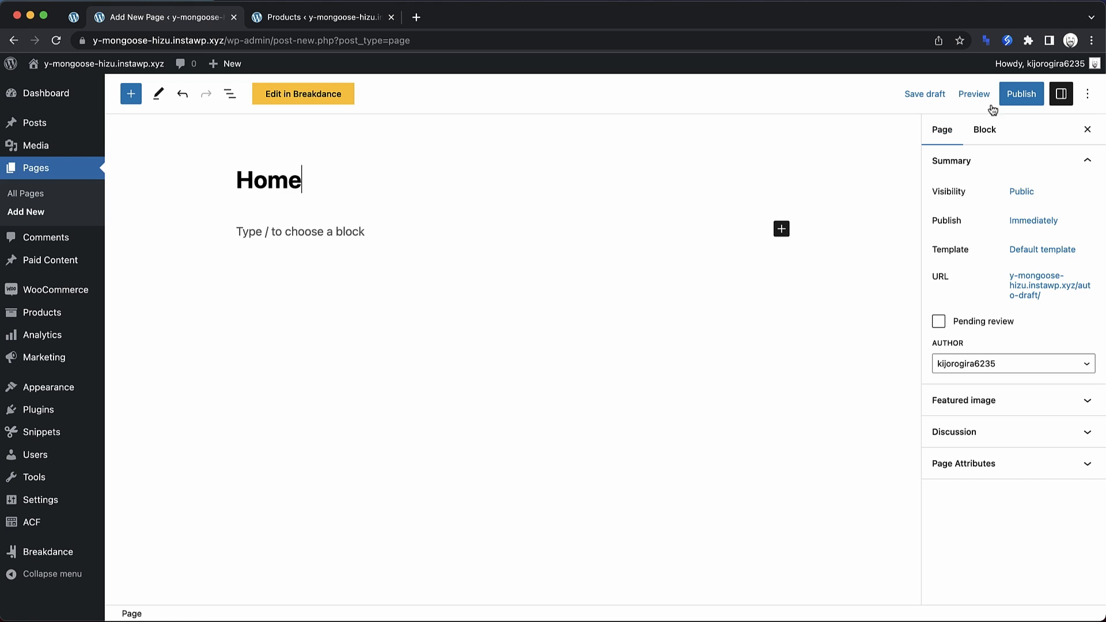
pyautogui.click(1018, 93)
pyautogui.click(1018, 94)
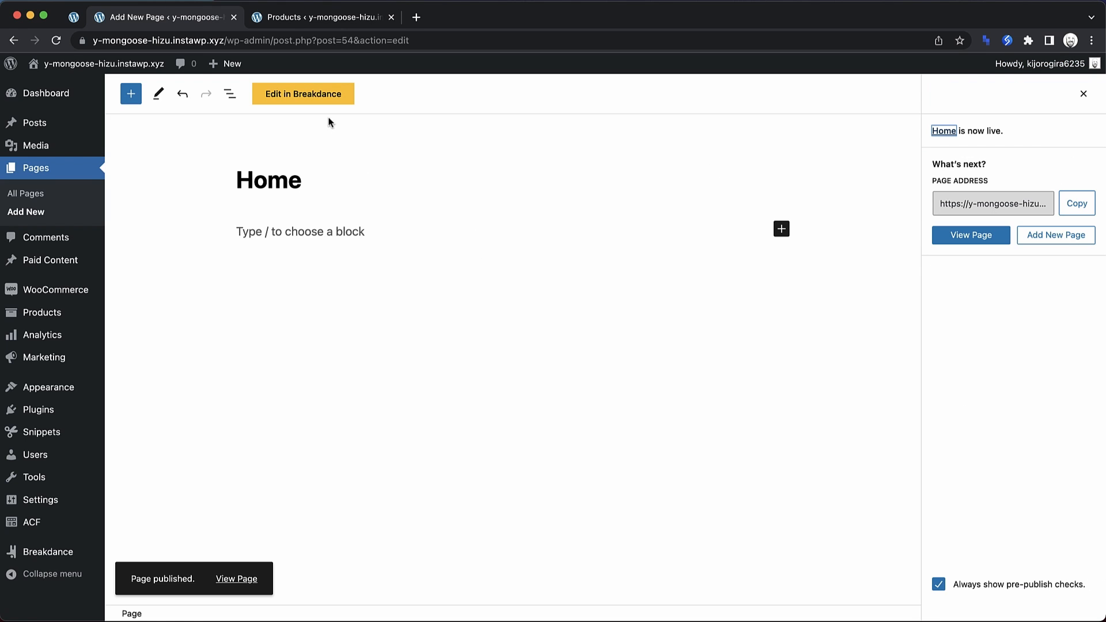
pyautogui.click(318, 94)
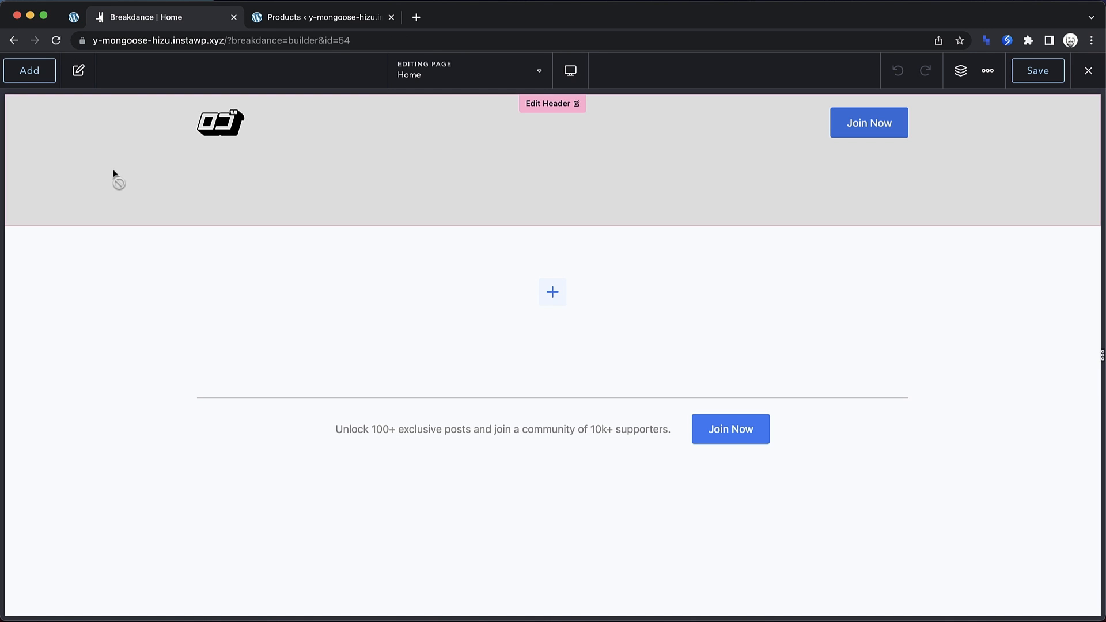
pyautogui.click(38, 74)
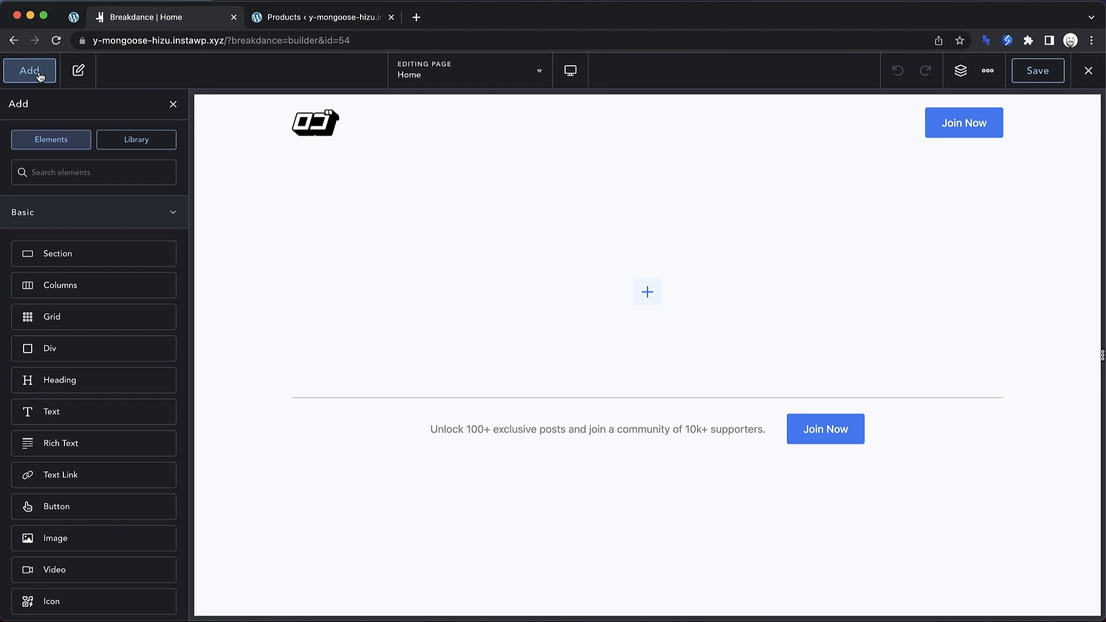
pyautogui.click(123, 136)
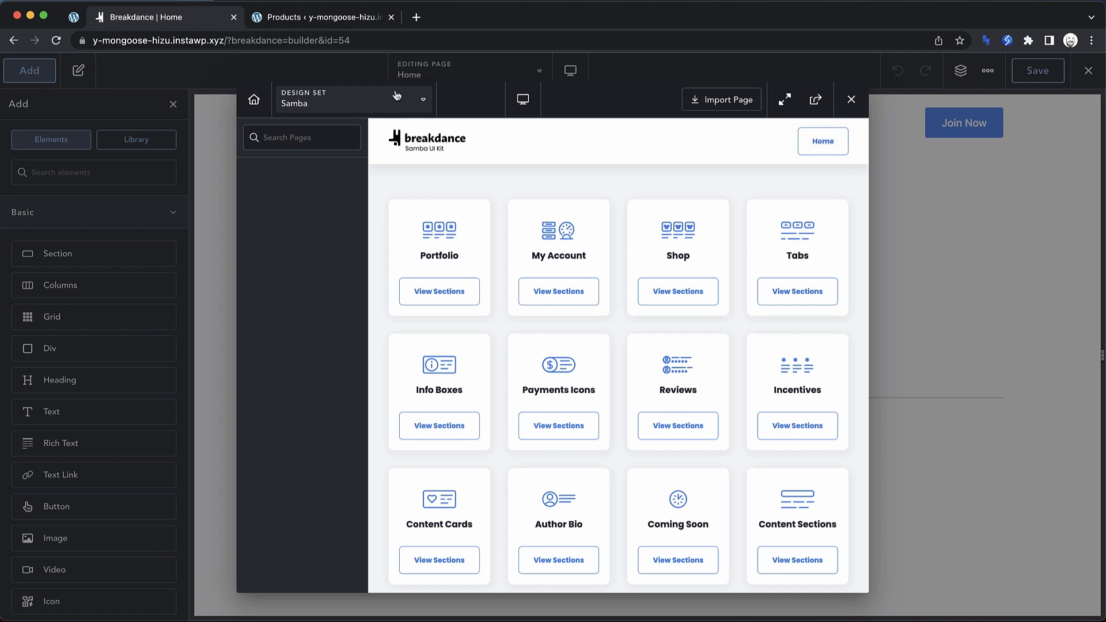
pyautogui.click(345, 101)
pyautogui.scroll(-10, 360, 230)
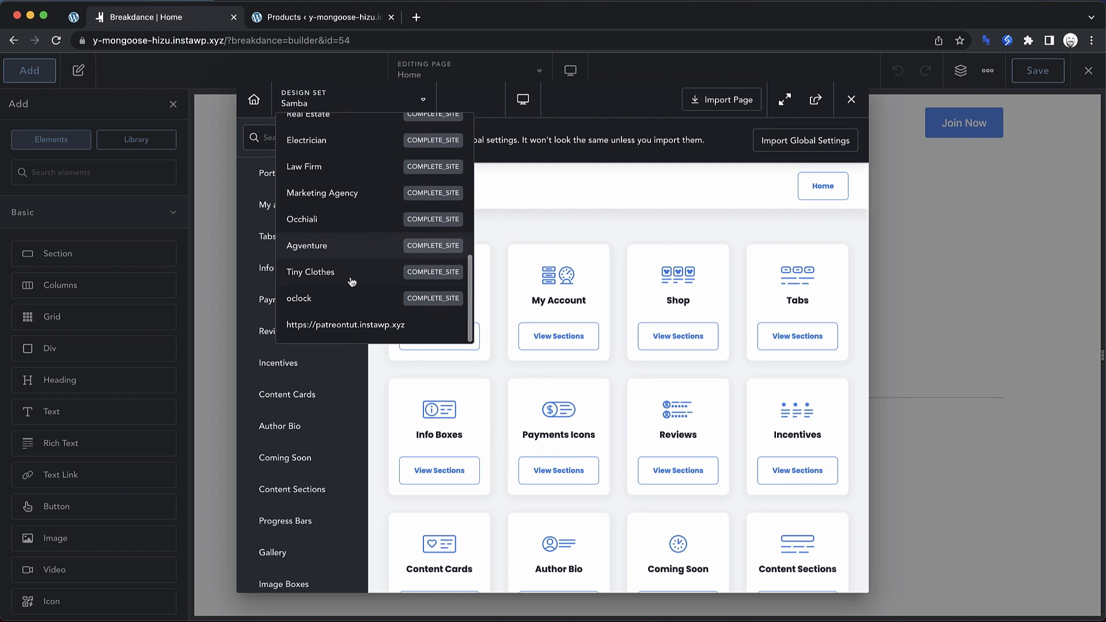
pyautogui.click(342, 326)
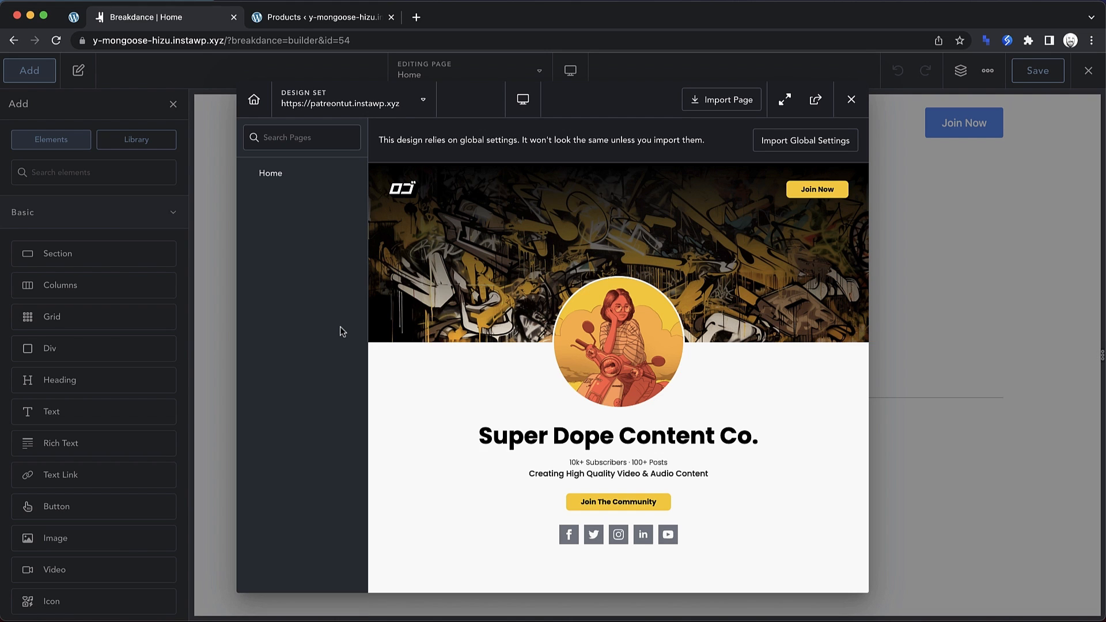
# - Import the design set's global settings, confirming that they overwrite the existing ones
pyautogui.click(812, 151)
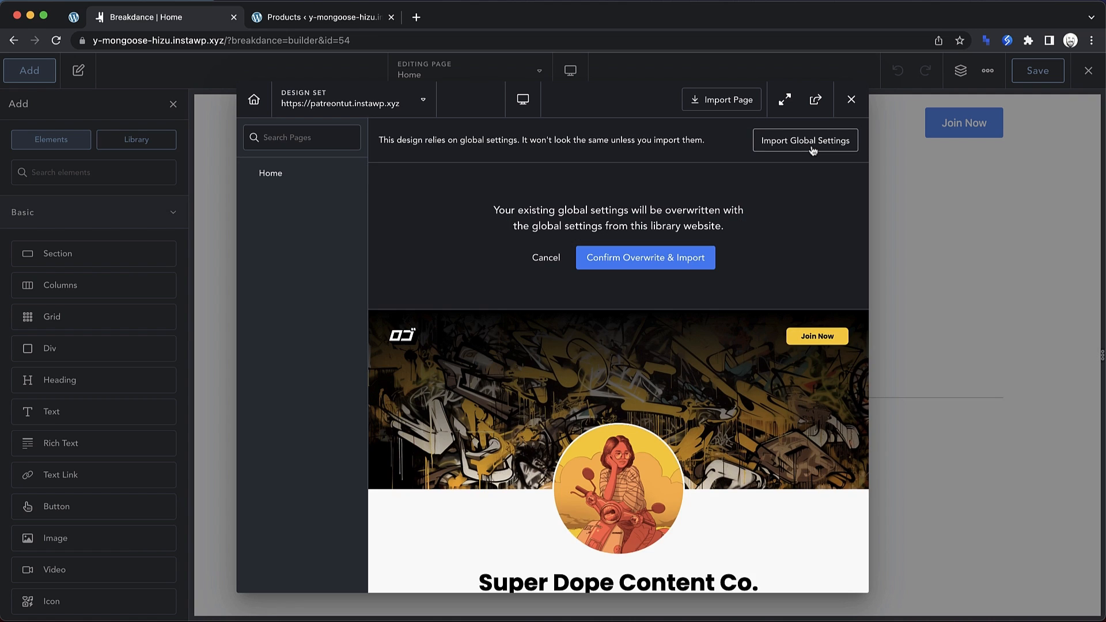
pyautogui.click(628, 265)
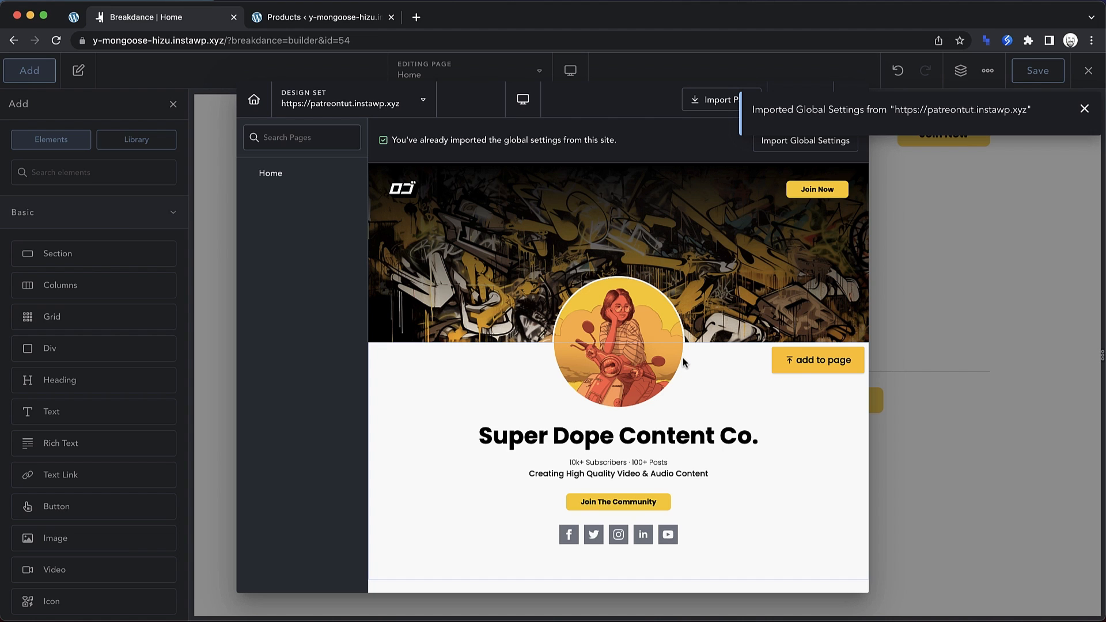
pyautogui.click(1082, 109)
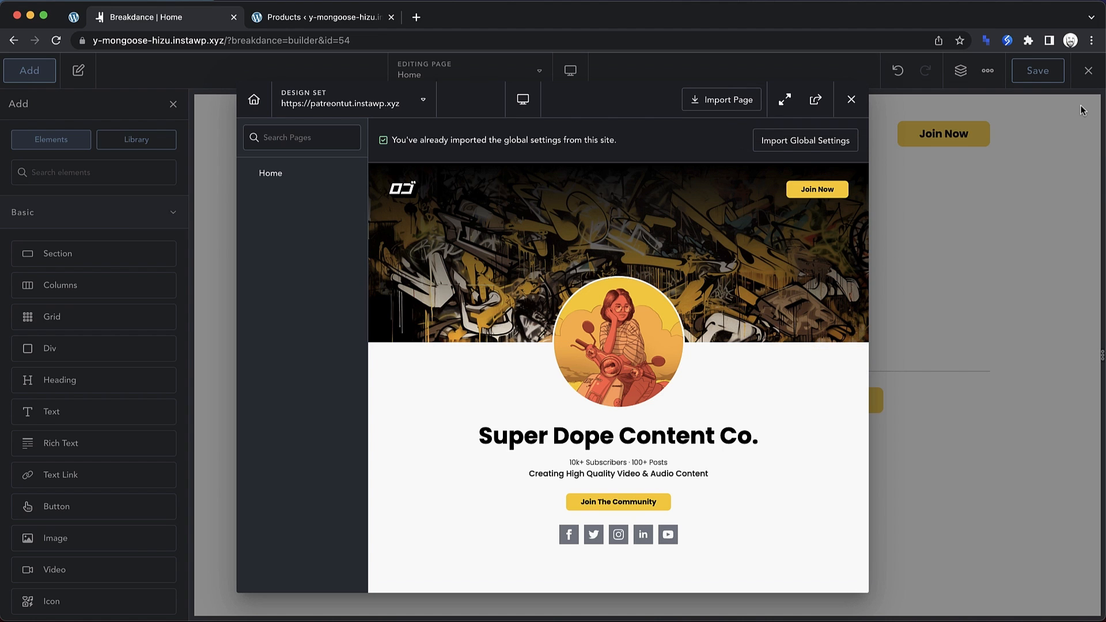
# - Import the design set's Home page layout and look it over down to the footer
pyautogui.click(729, 101)
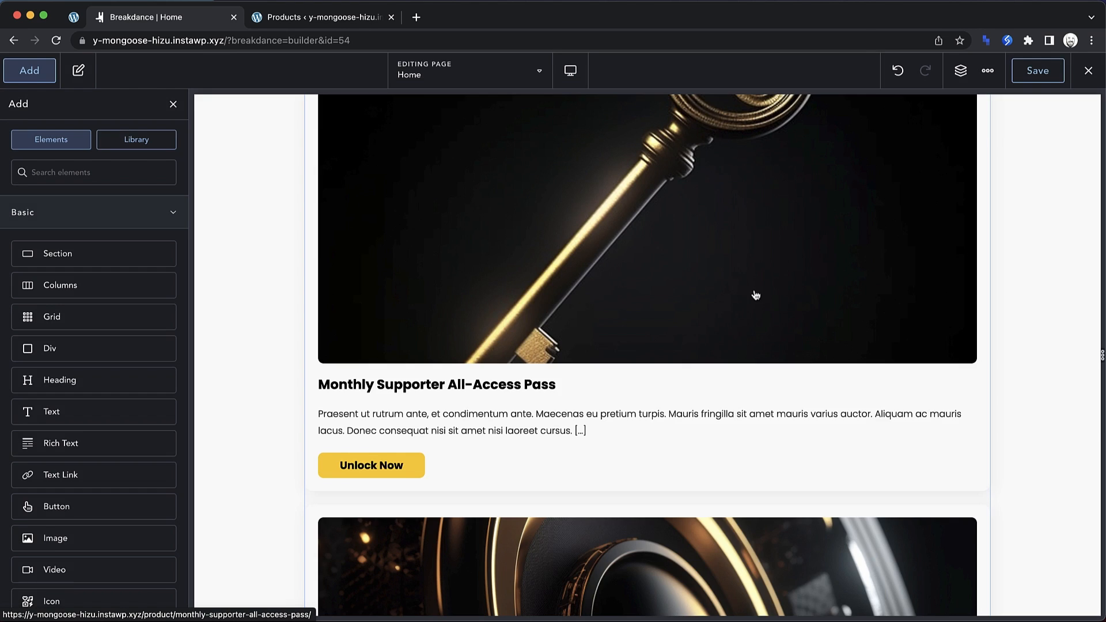
pyautogui.scroll(-10, 756, 294)
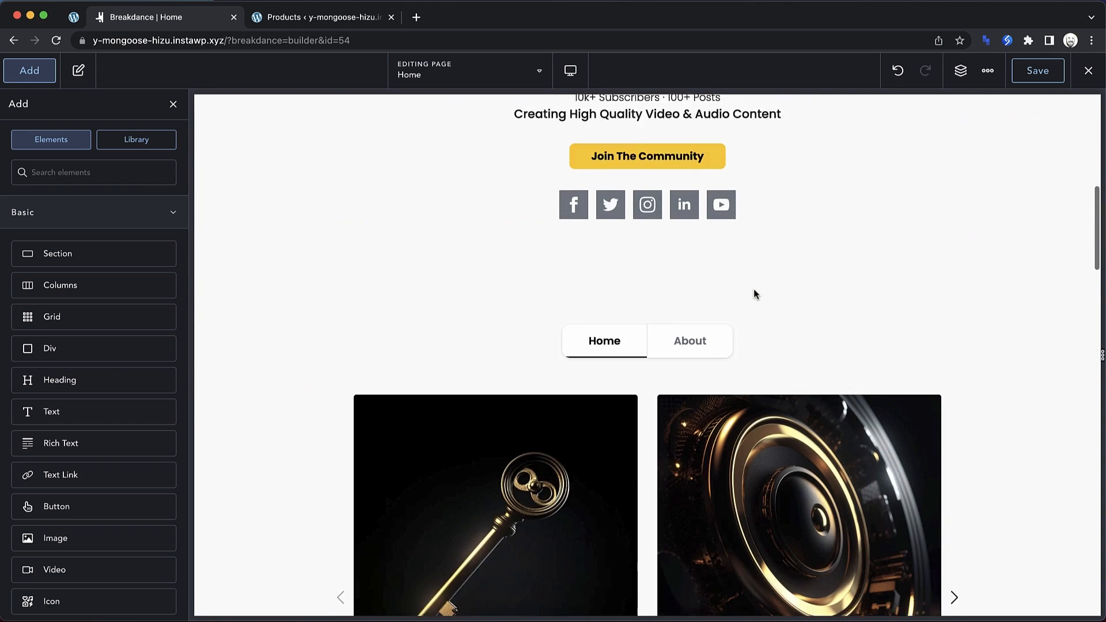
pyautogui.scroll(-15, 755, 295)
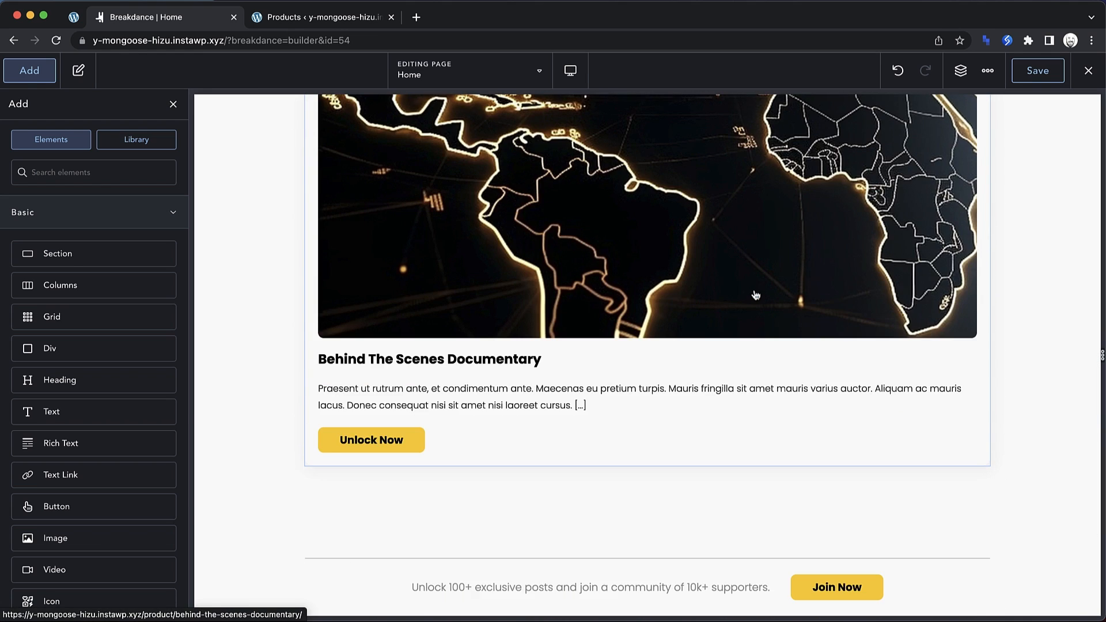
pyautogui.scroll(20, 755, 294)
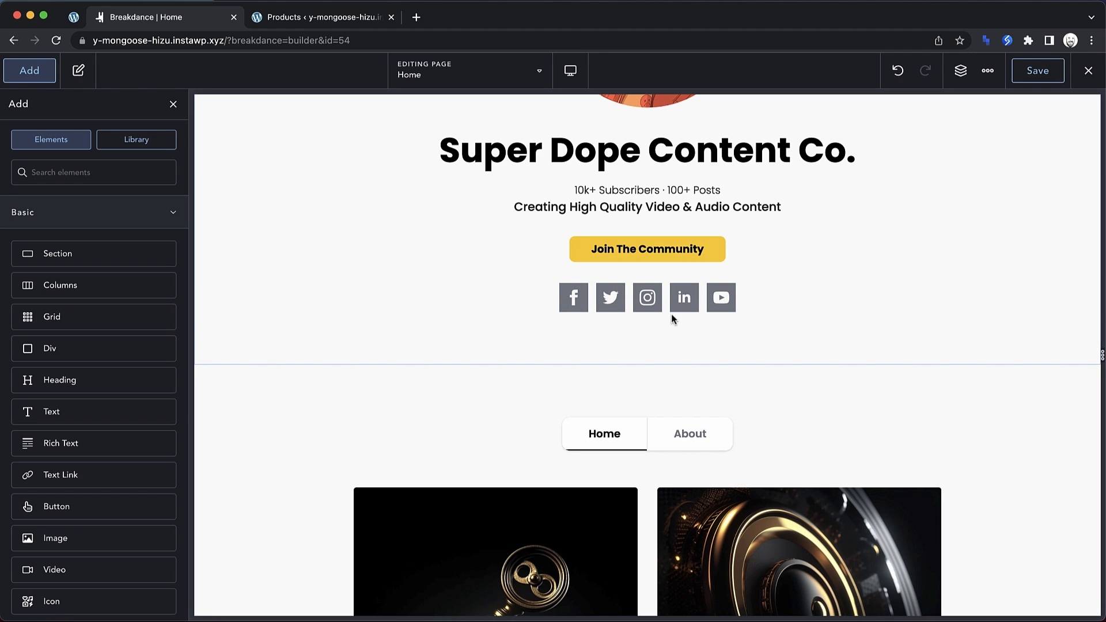
pyautogui.click(688, 257)
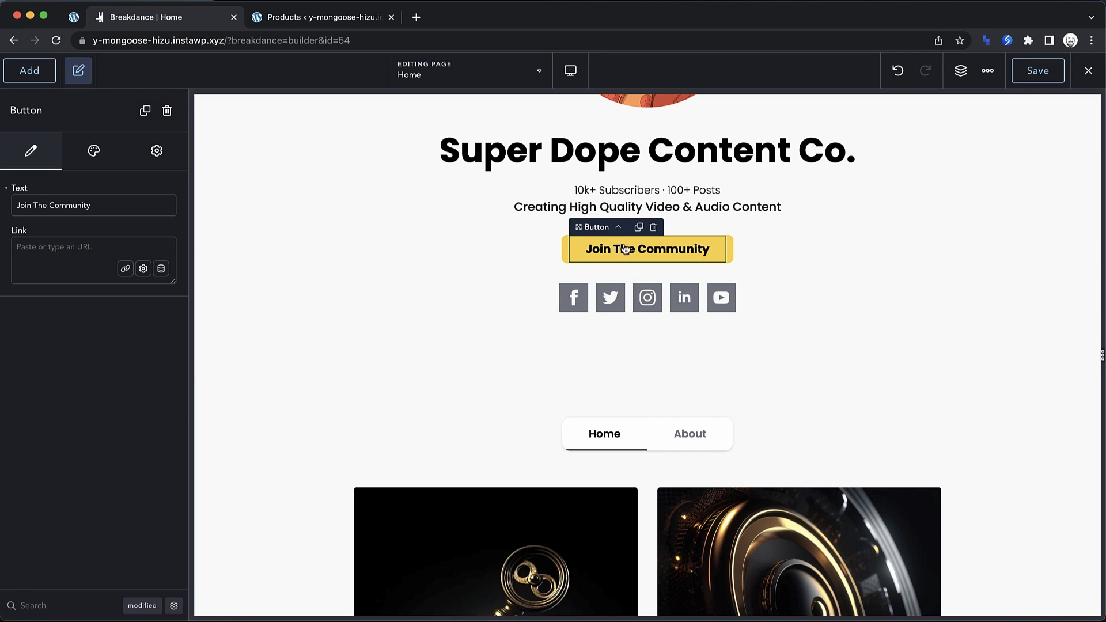
pyautogui.click(54, 255)
pyautogui.write('https://y-mongoose-hizu.instawp.xyz/product/monthly-supporter-all-access-pass/')
# - Examine the imported Home and About tabs, the products slider and the Recent Posts section
pyautogui.scroll(-3, 603, 395)
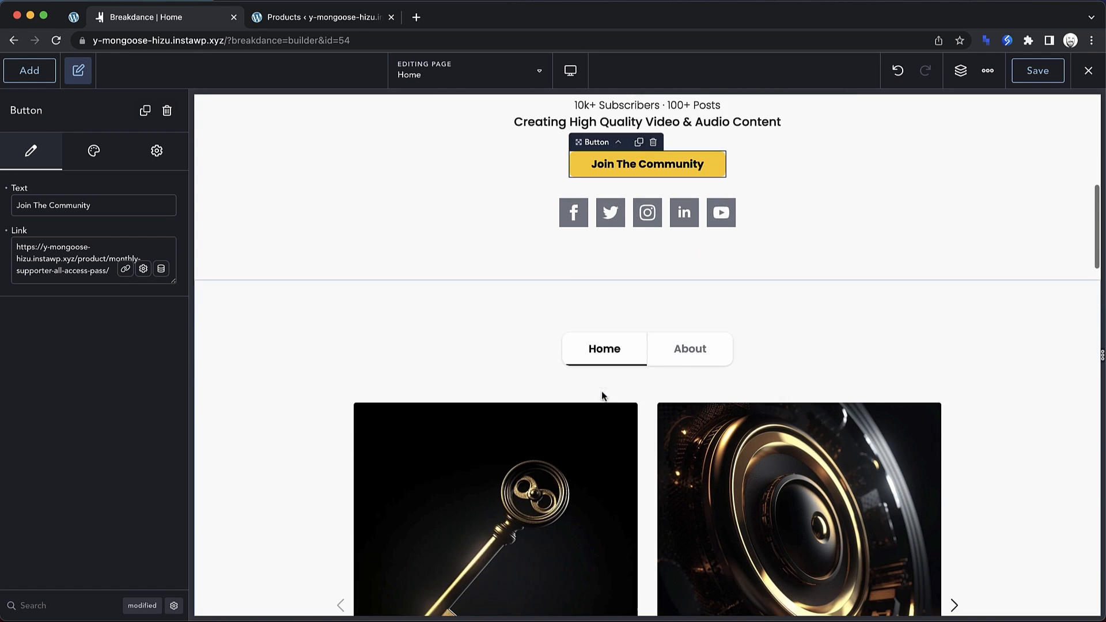
pyautogui.click(690, 349)
pyautogui.click(604, 353)
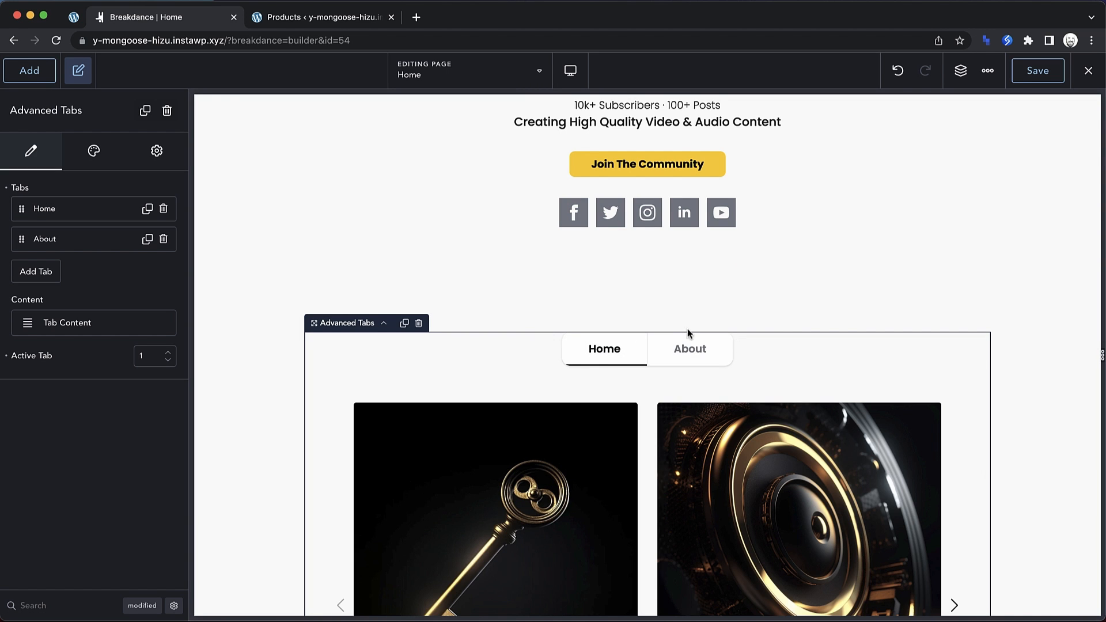
pyautogui.scroll(-5, 758, 307)
pyautogui.scroll(2, 758, 308)
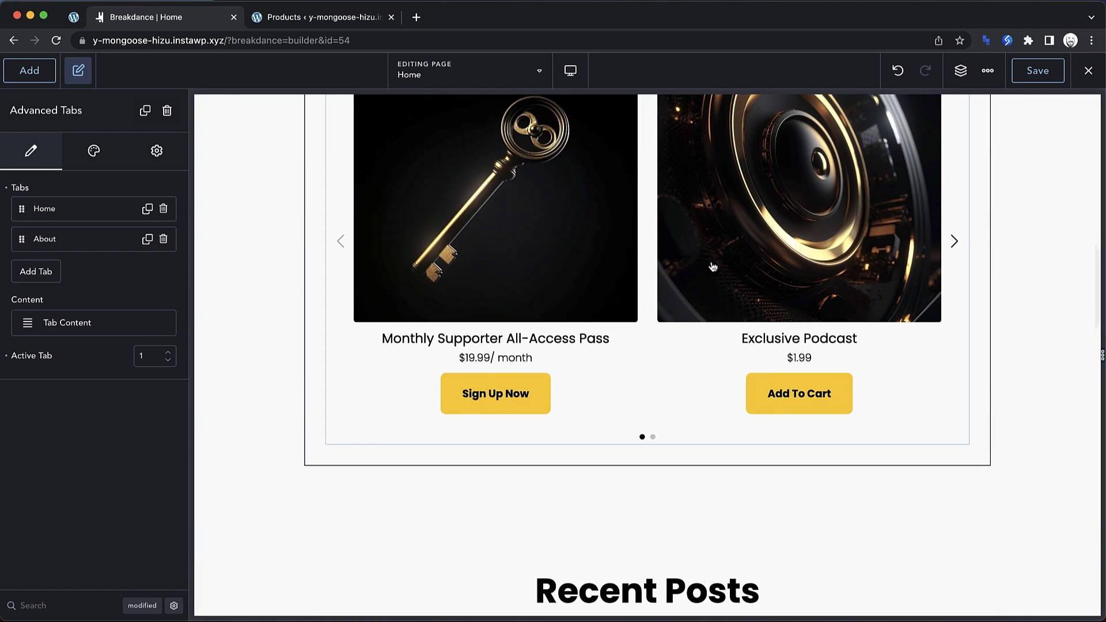
pyautogui.click(952, 241)
pyautogui.scroll(-10, 822, 254)
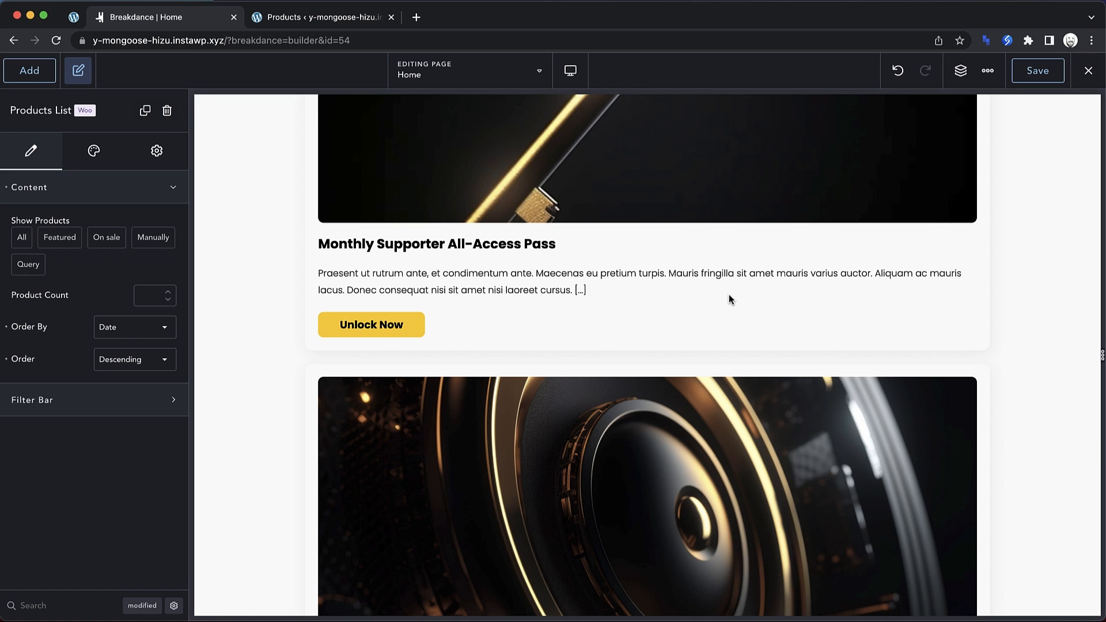
pyautogui.scroll(10, 727, 293)
# - Save the Home page, open its frontend in a new tab and look through the live page
pyautogui.click(1035, 72)
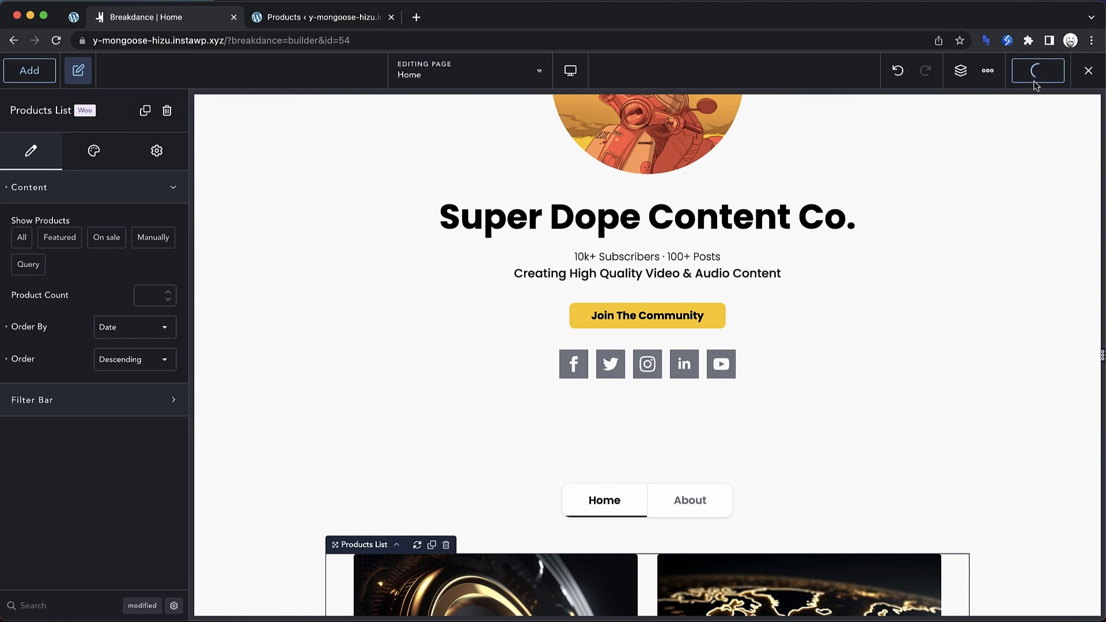
pyautogui.click(1087, 71)
pyautogui.rightClick(1058, 112)
pyautogui.click(1030, 116)
pyautogui.click(439, 18)
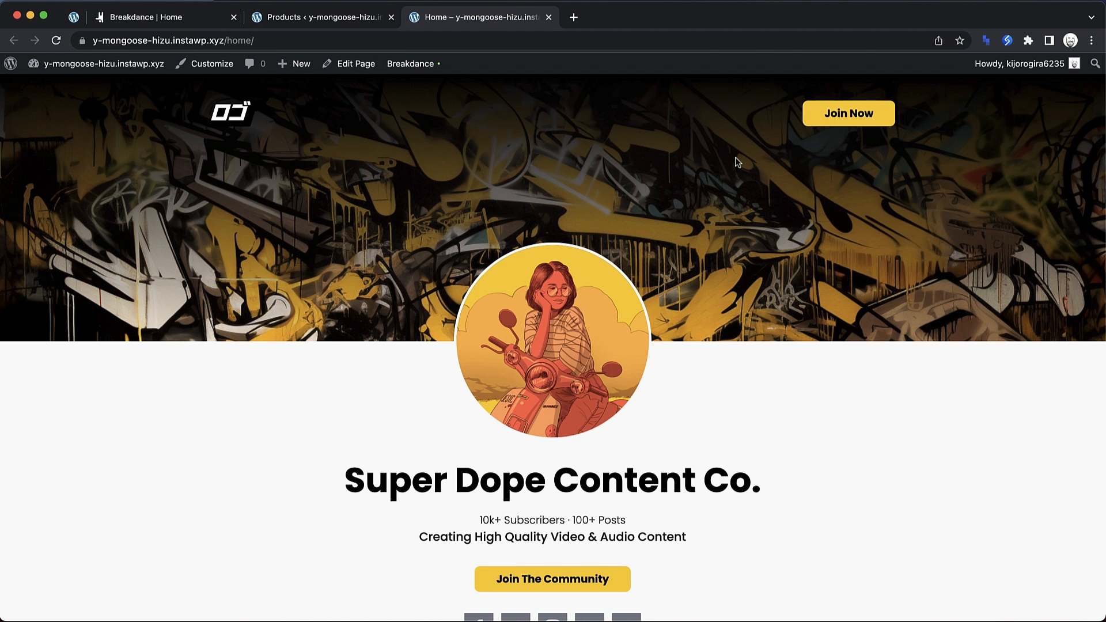
pyautogui.scroll(-10, 737, 161)
pyautogui.scroll(10, 737, 161)
pyautogui.scroll(-10, 737, 163)
# - Close the builder and Products tabs and open Breakdance's Templates page in the WordPress admin
pyautogui.click(233, 17)
pyautogui.click(233, 17)
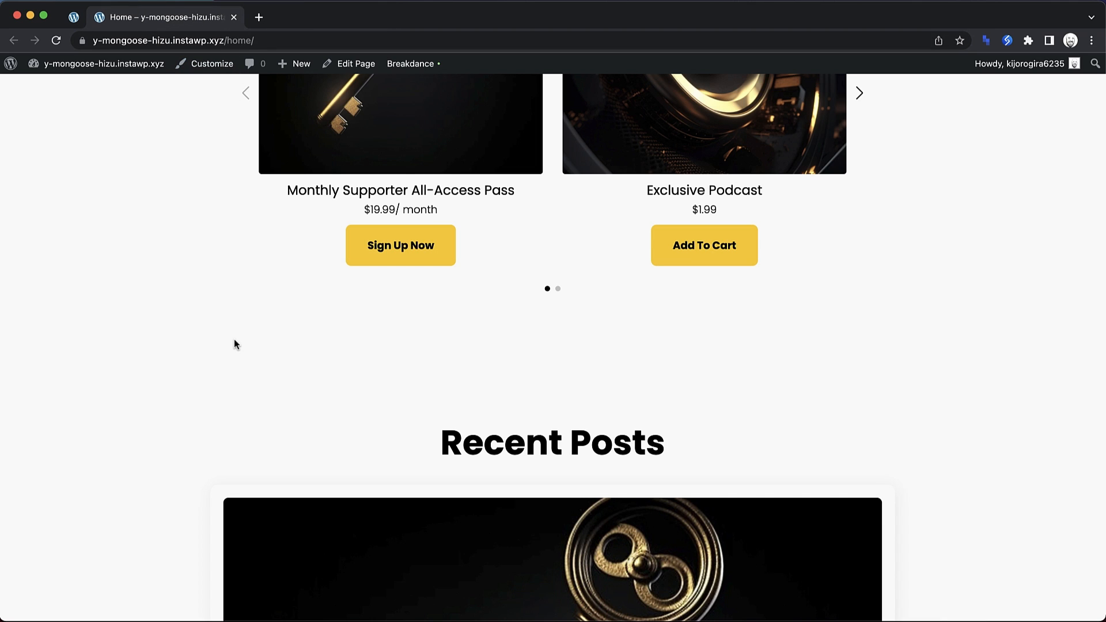
pyautogui.moveTo(74, 62)
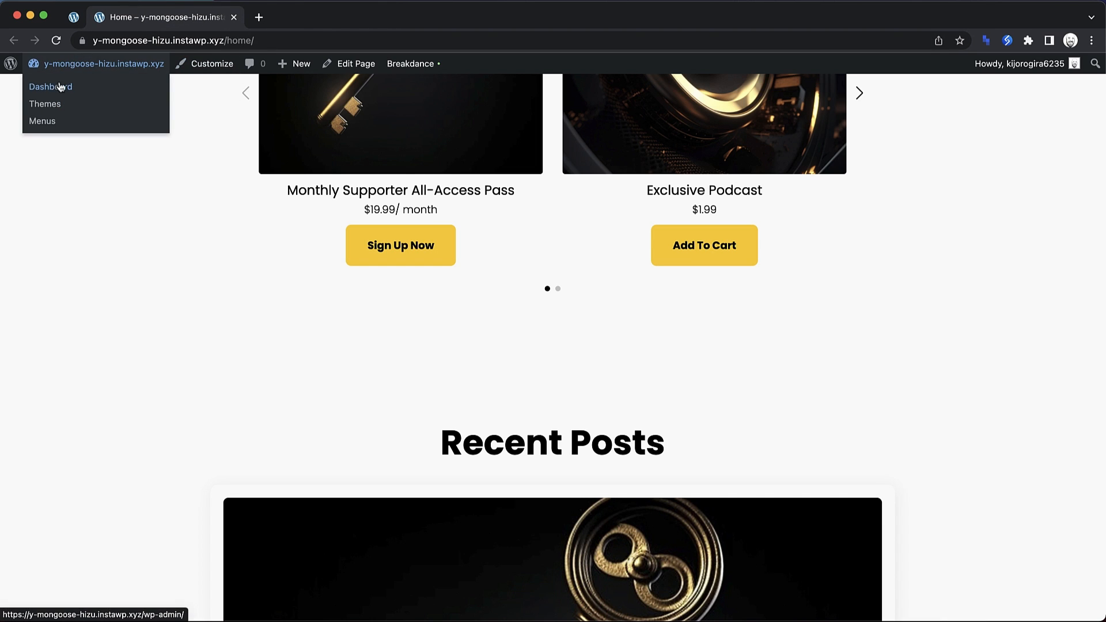
pyautogui.click(64, 84)
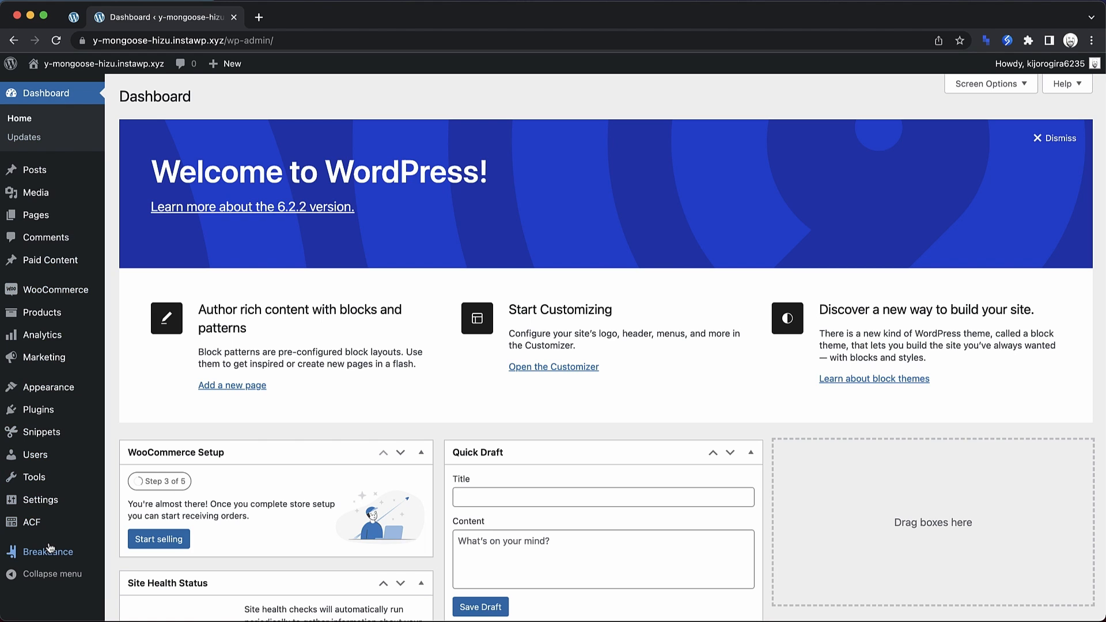
pyautogui.moveTo(49, 551)
pyautogui.click(149, 451)
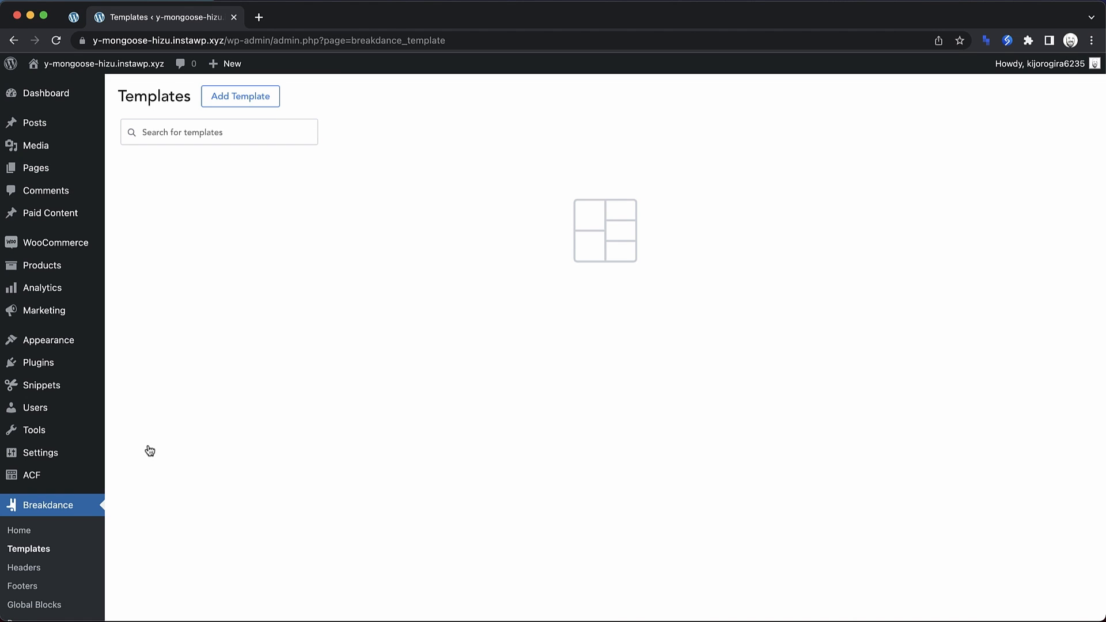
# - Add a Single Product template and open it in the Breakdance builder
pyautogui.click(242, 100)
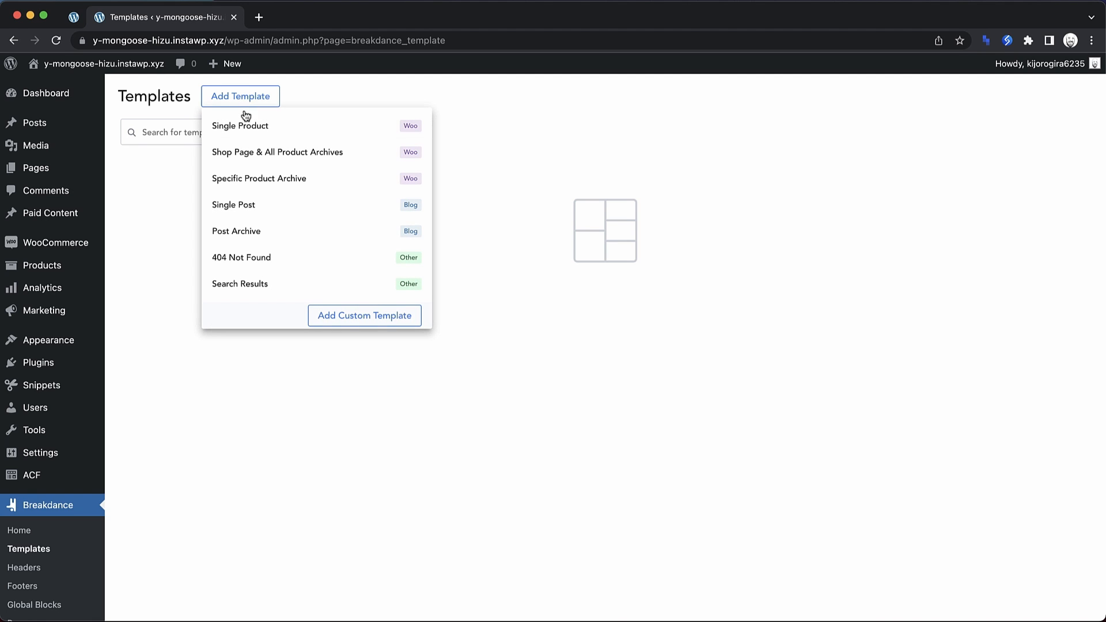
pyautogui.click(246, 128)
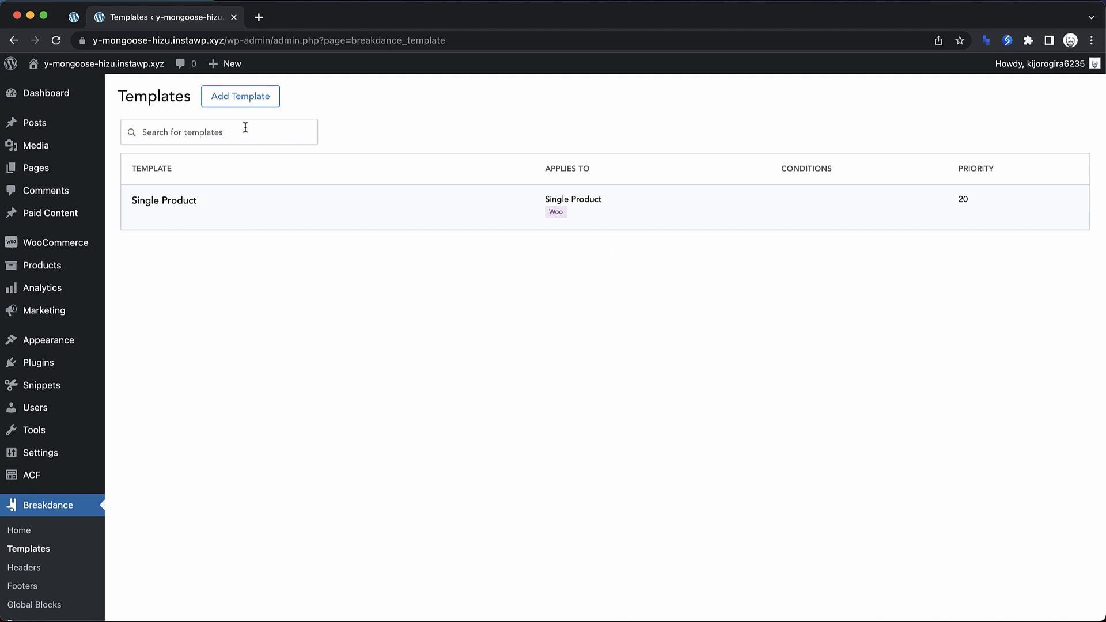
pyautogui.click(164, 217)
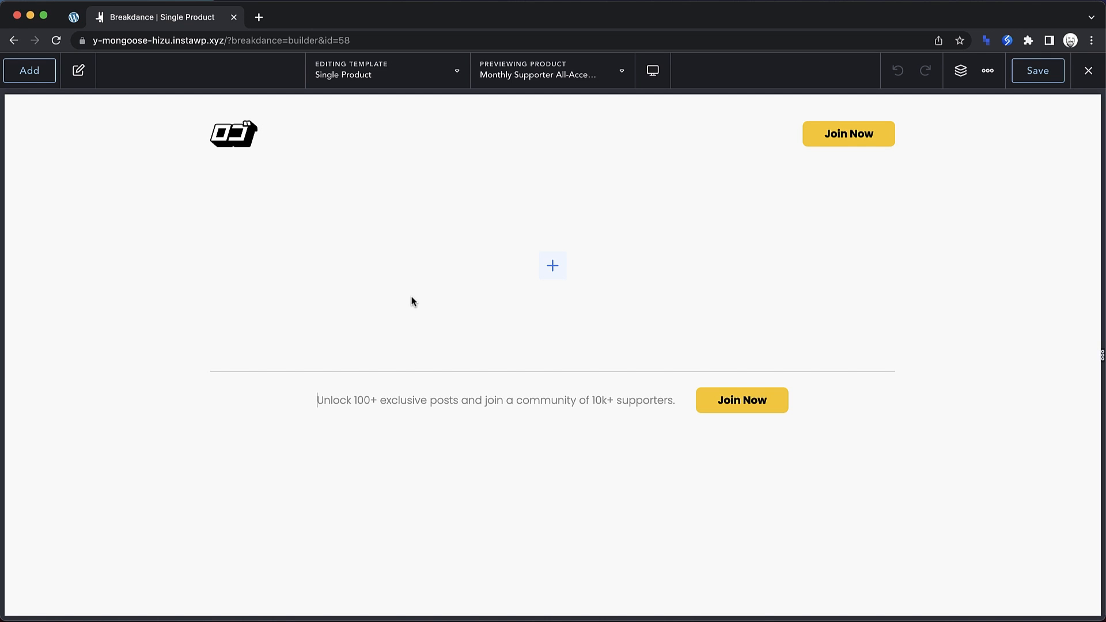
# - Add a Product Builder element to the empty content area of the Single Product template
pyautogui.click(34, 79)
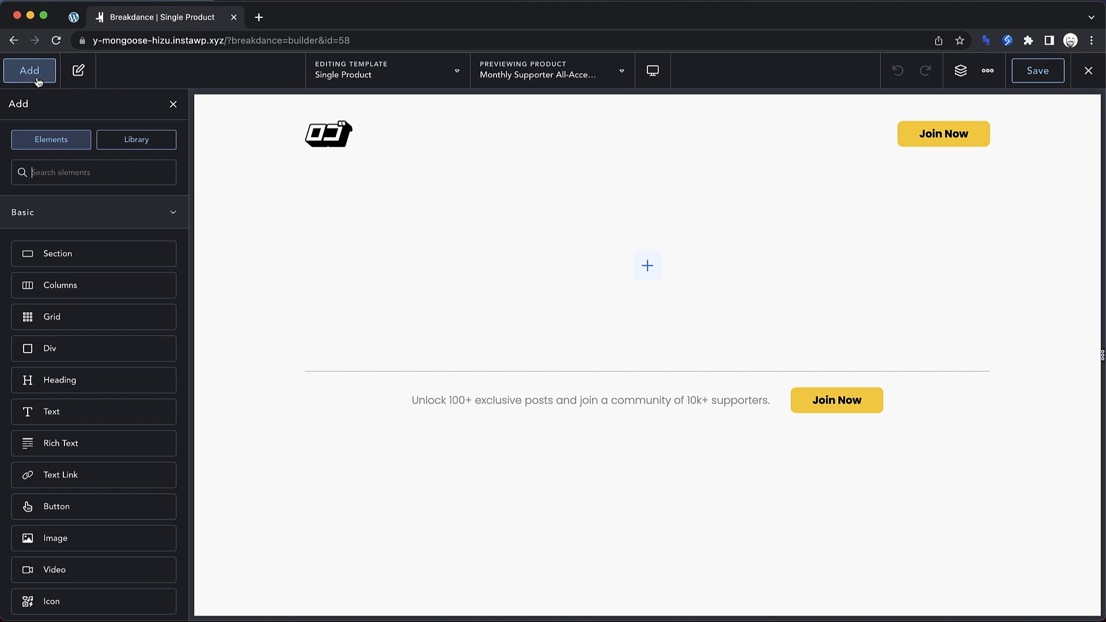
pyautogui.write('product')
pyautogui.click(165, 246)
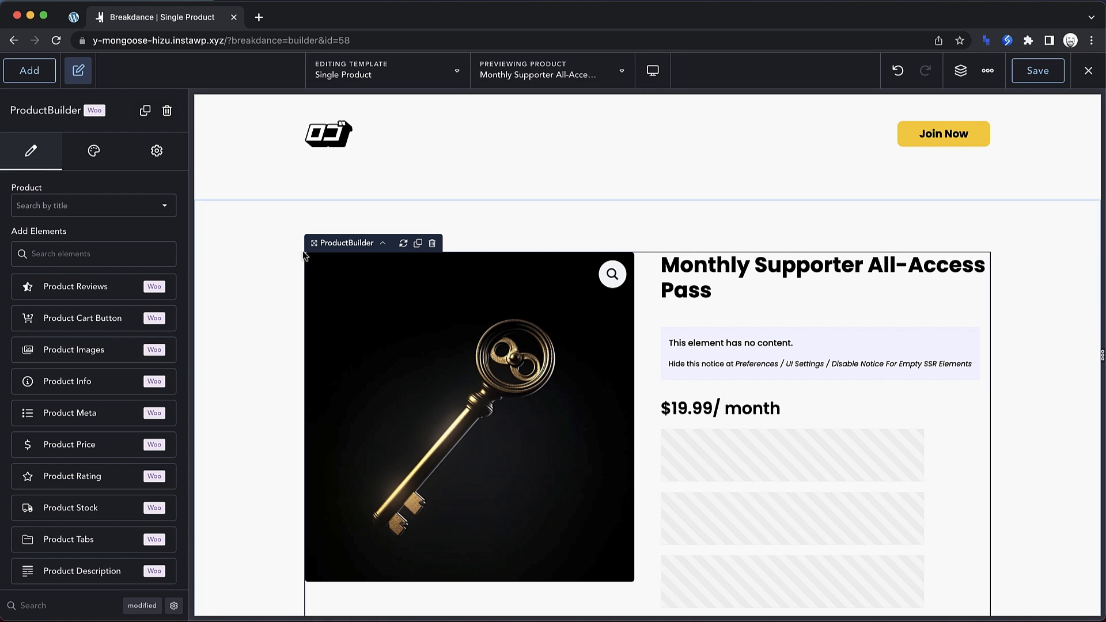
# - Add a Notification Bar element to the product details column, below the sign-up button and category
pyautogui.scroll(-5, 862, 402)
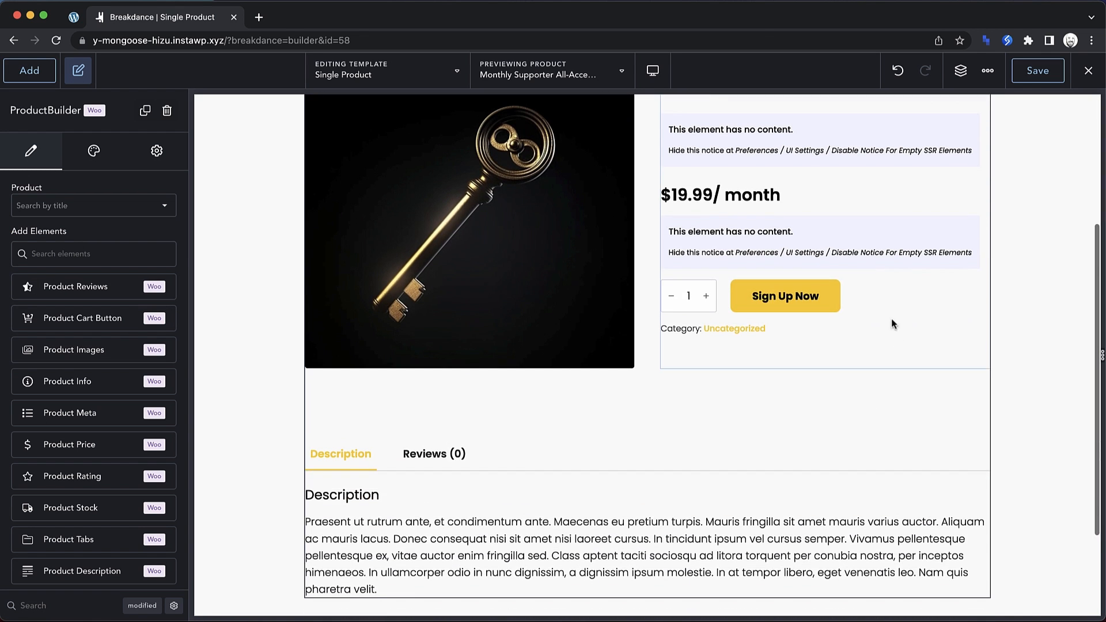
pyautogui.click(820, 357)
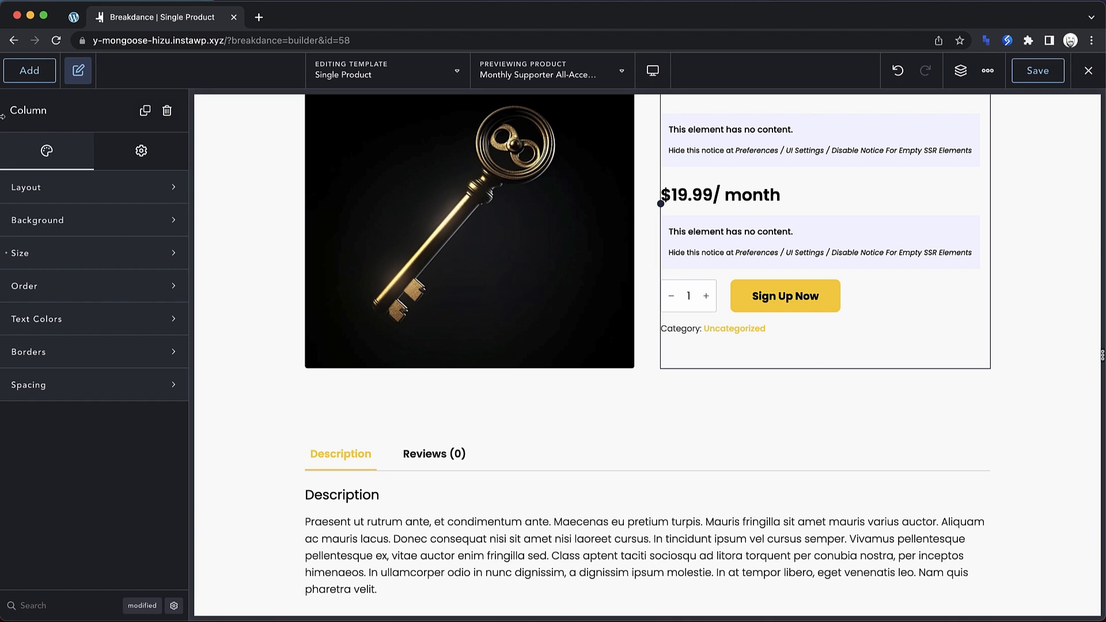
pyautogui.click(29, 70)
pyautogui.write('noti')
pyautogui.click(81, 222)
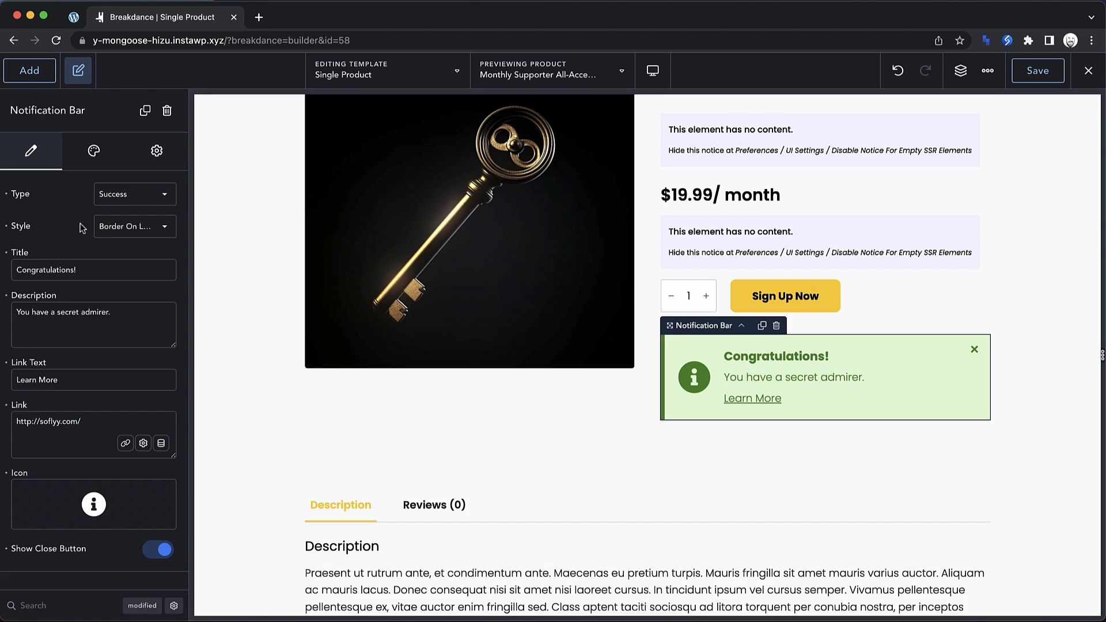
# - Set the notification's title to "You already have access to this" and its description to "Click the link below to view the content."
pyautogui.tripleClick(86, 275)
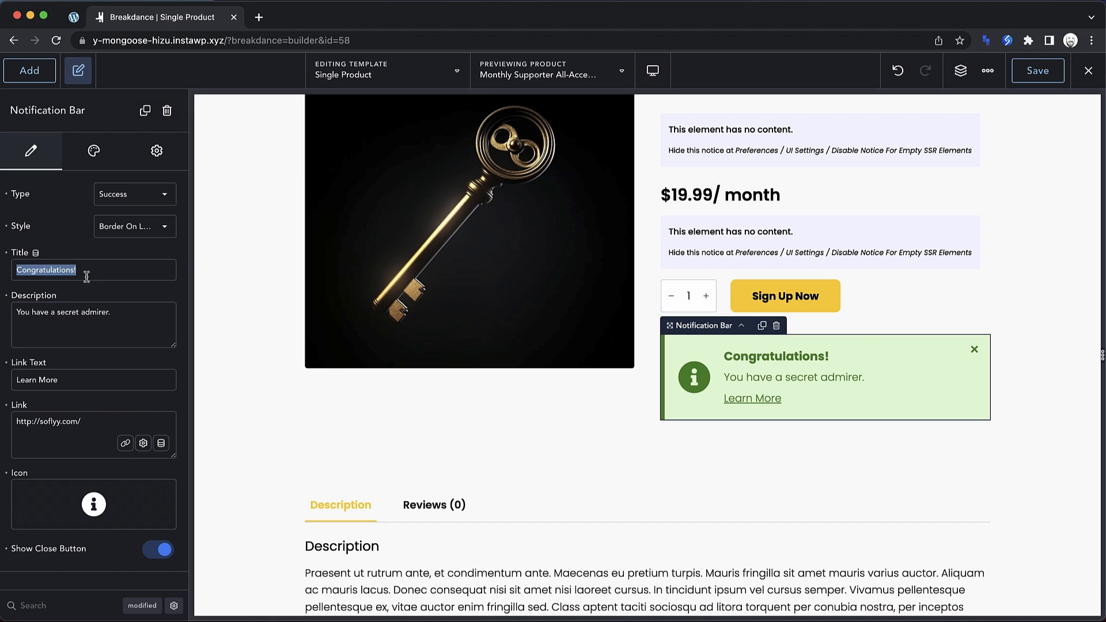
pyautogui.write('You already hav')
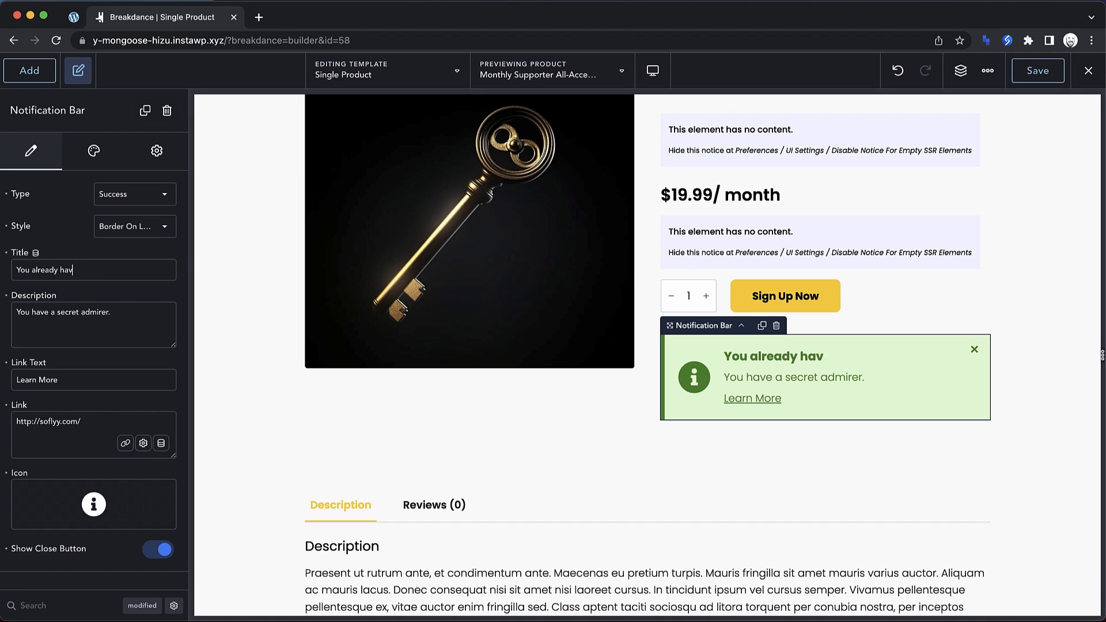
pyautogui.write('e access to this')
pyautogui.tripleClick(110, 315)
pyautogui.write('Click the link ')
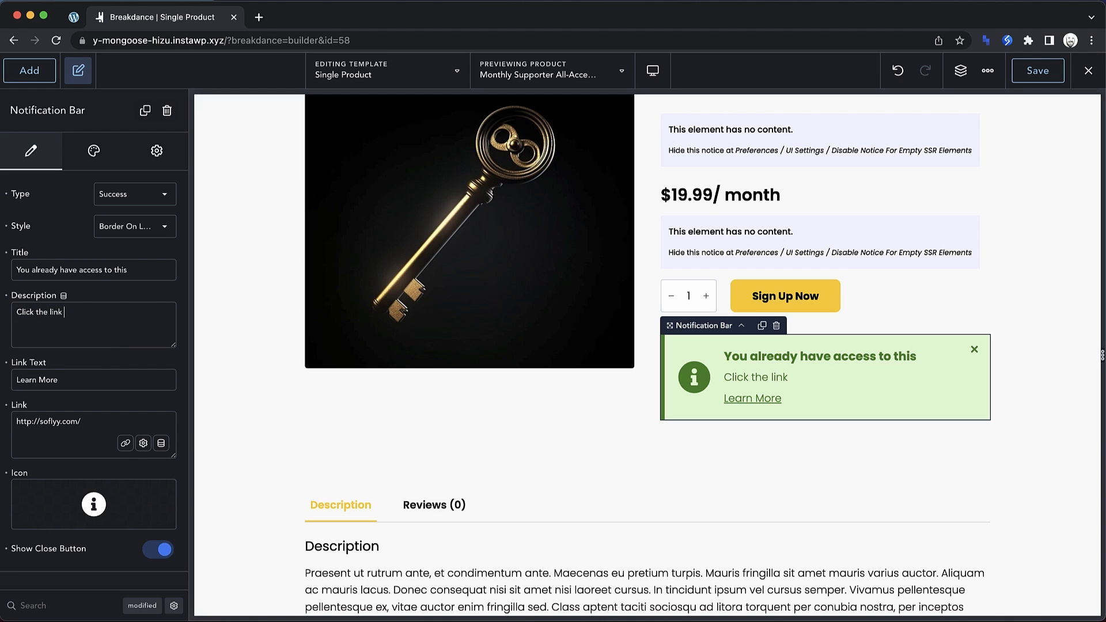
pyautogui.write('below to view the content.')
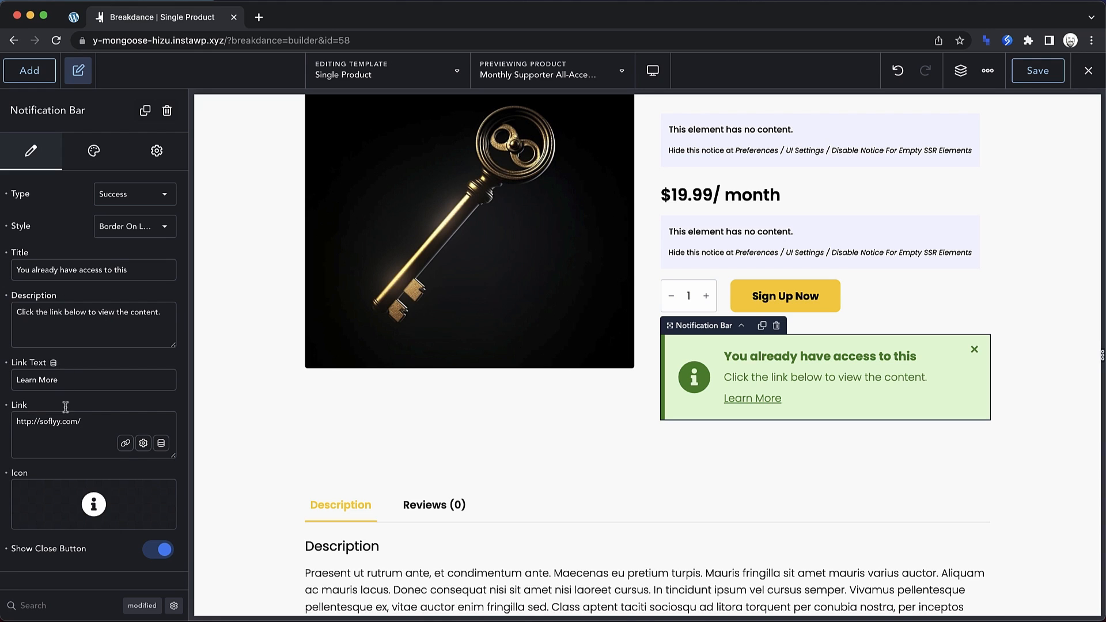
# - Link the notification bar to the dynamic ACF field Paid Content URL and turn off its close button
pyautogui.click(161, 444)
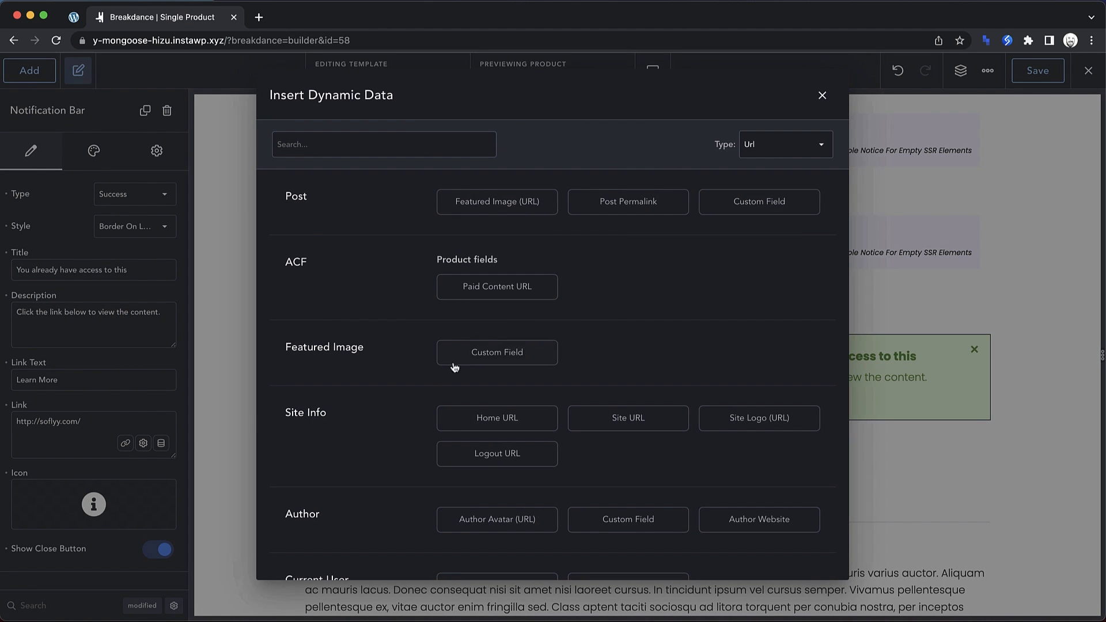
pyautogui.click(487, 294)
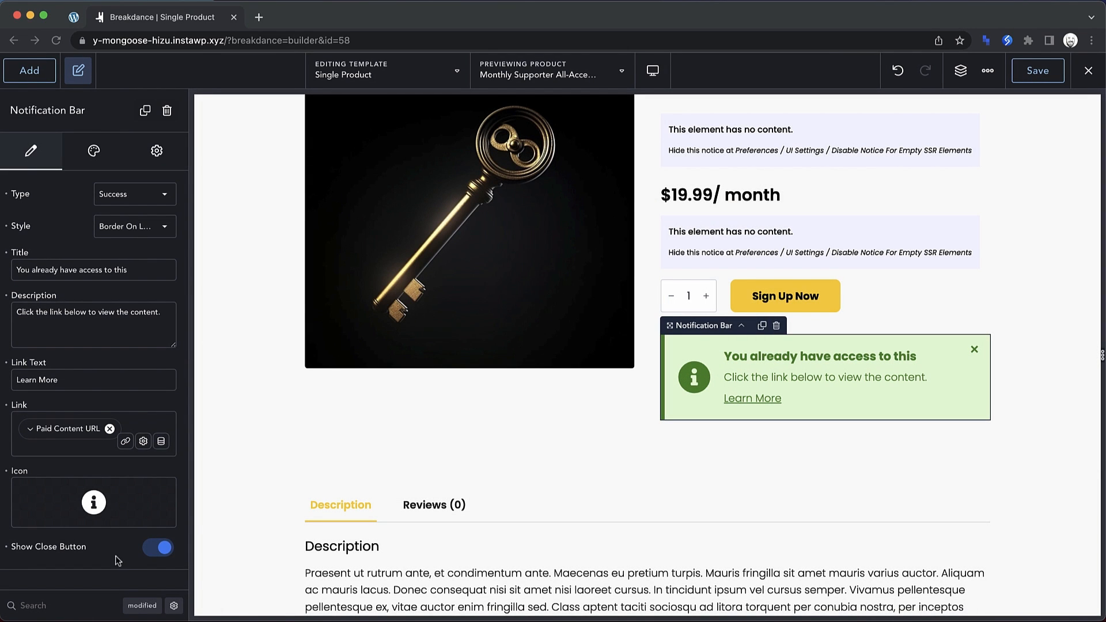
pyautogui.click(154, 548)
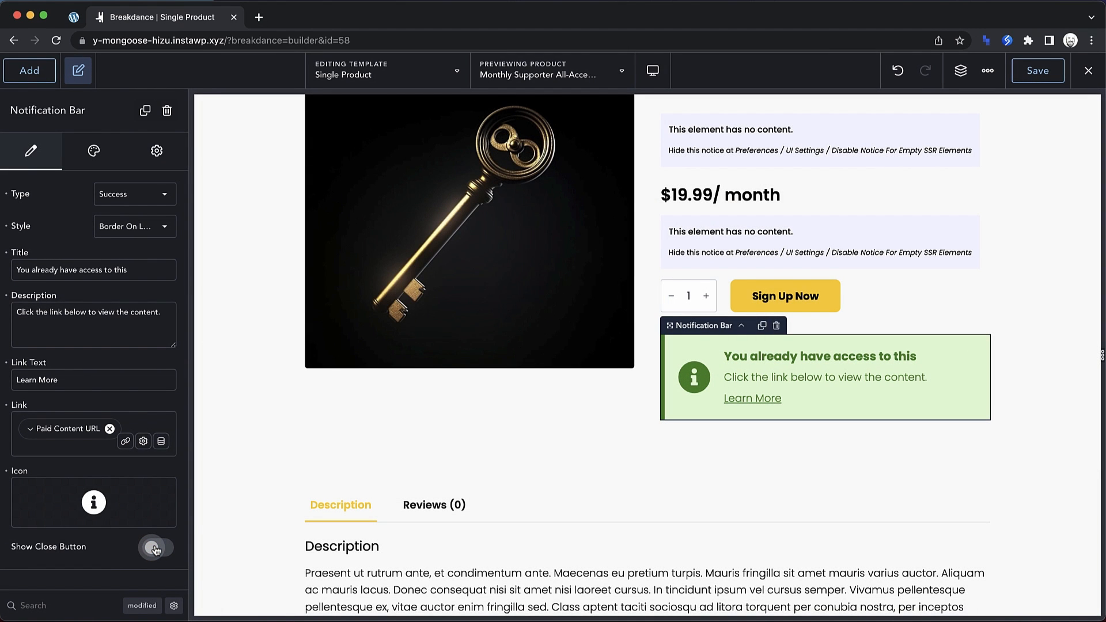
# - Add a display condition to the notification bar: Product is not Monthly Supporter All-Access Pass
pyautogui.click(159, 153)
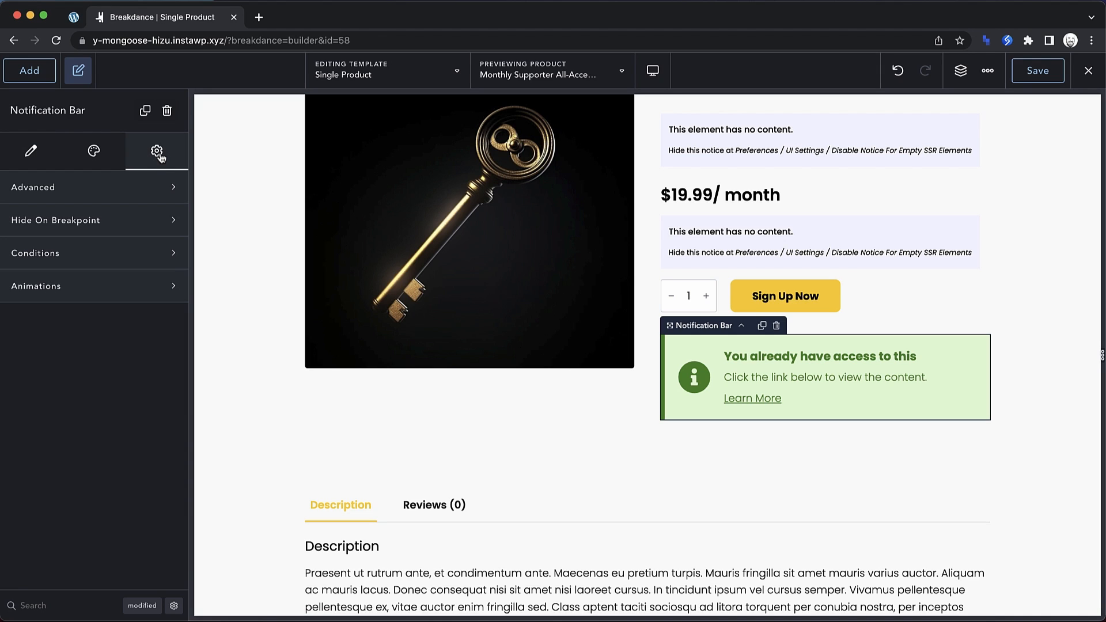
pyautogui.click(127, 251)
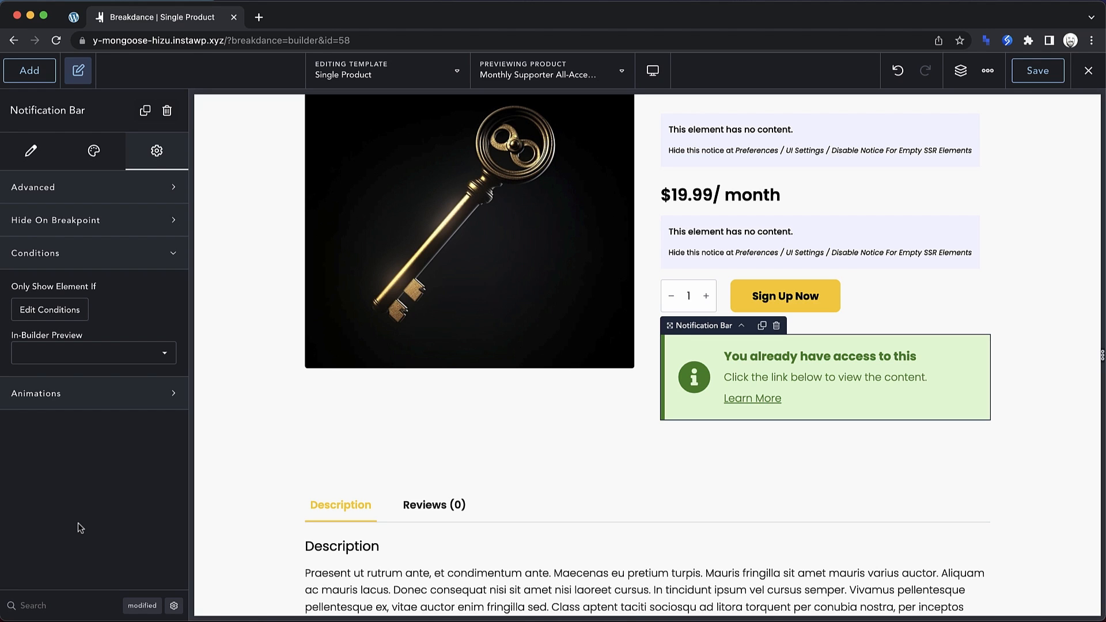
pyautogui.click(67, 314)
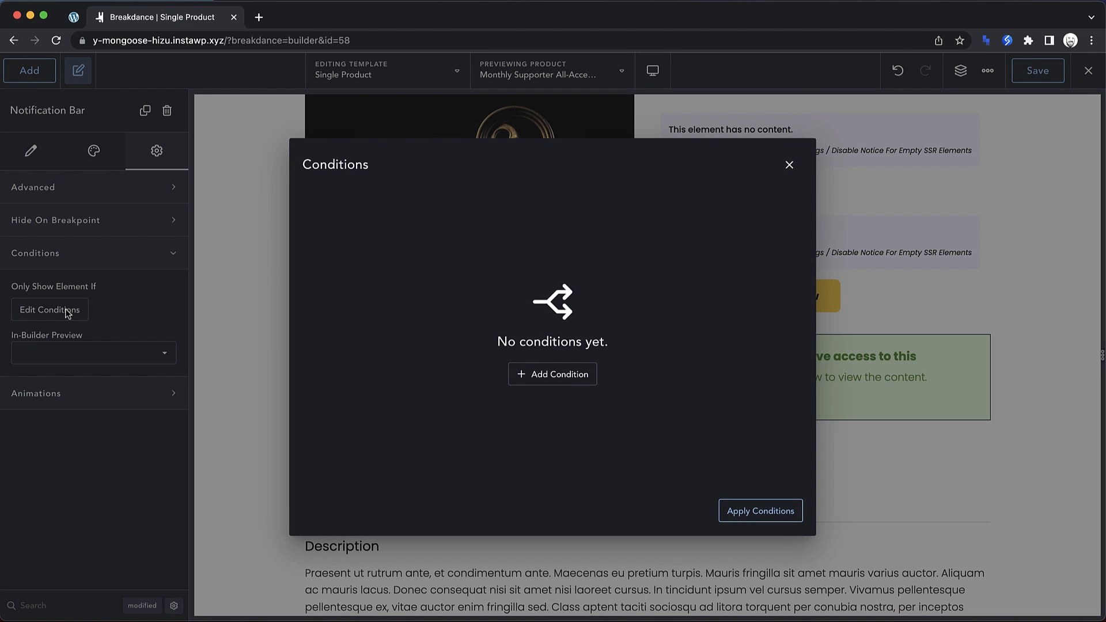
pyautogui.click(547, 377)
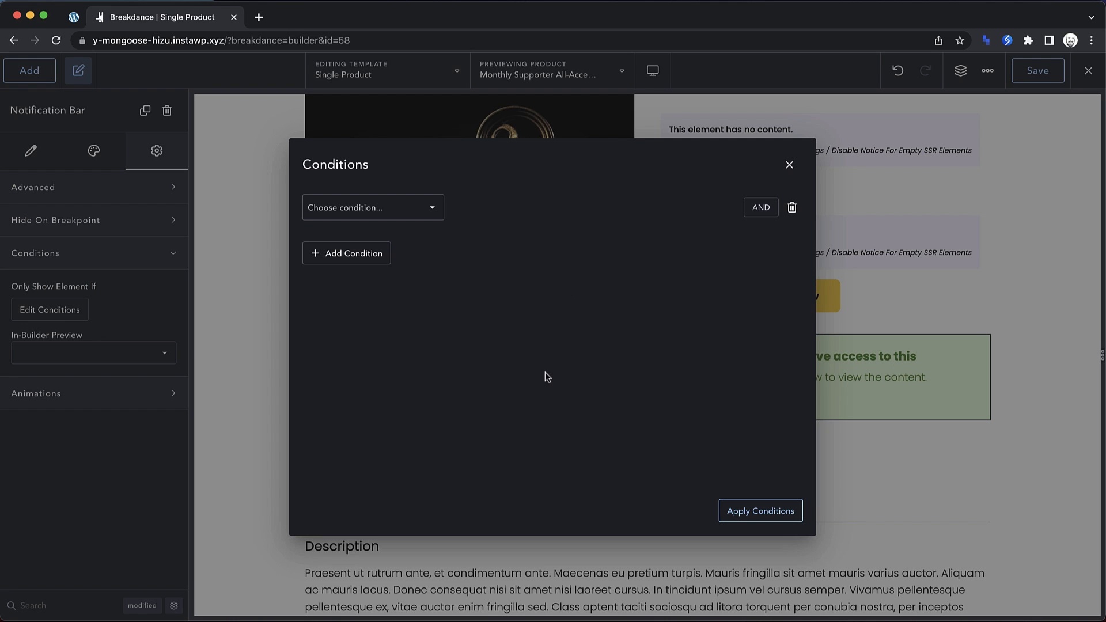
pyautogui.click(425, 210)
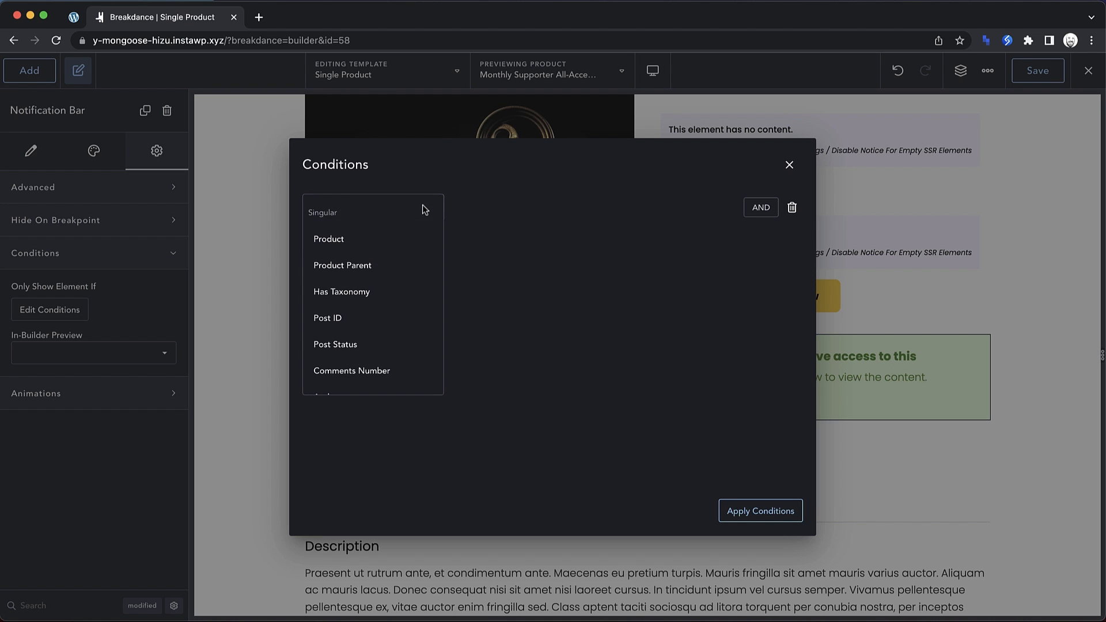
pyautogui.click(351, 240)
pyautogui.click(549, 210)
pyautogui.click(537, 233)
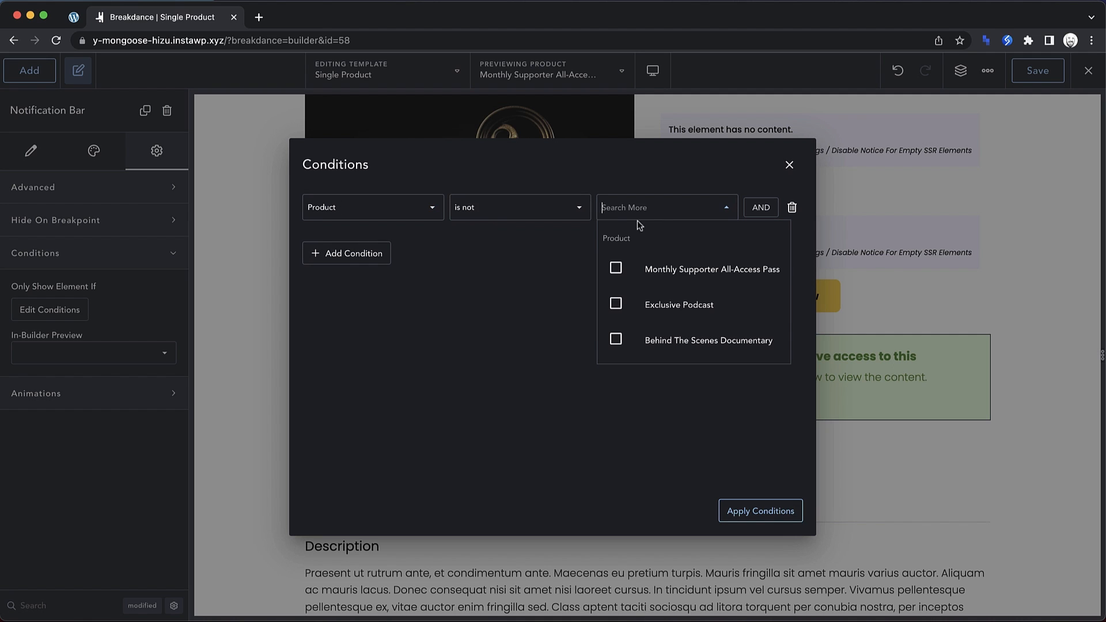
pyautogui.click(616, 267)
pyautogui.click(525, 338)
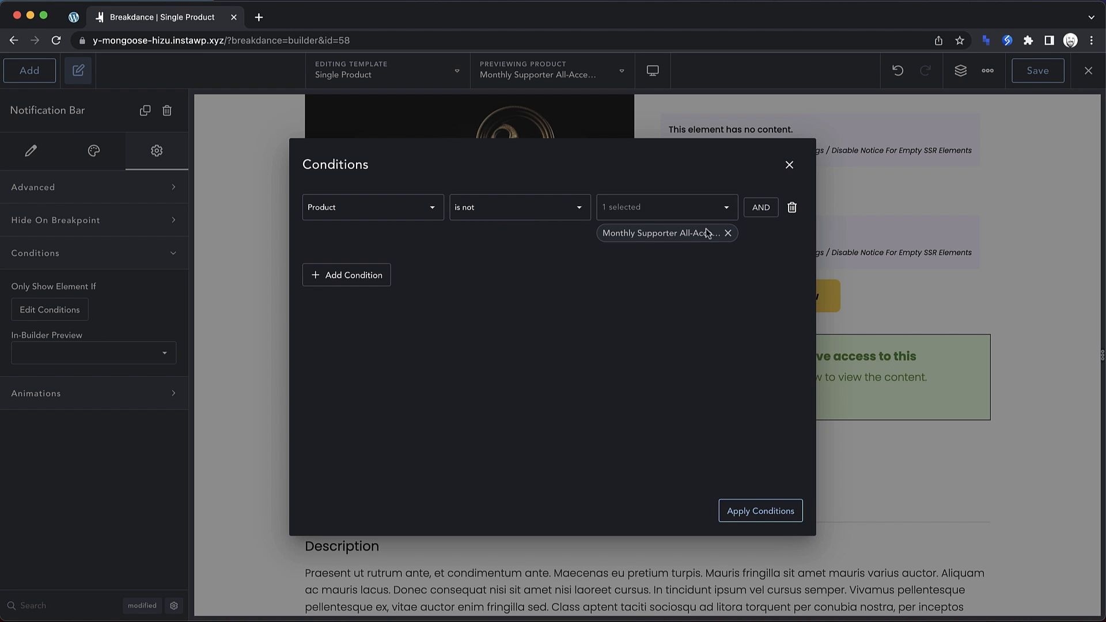
# - Add an AND condition to the first rule: Purchased Product is one of Current Product
pyautogui.click(760, 208)
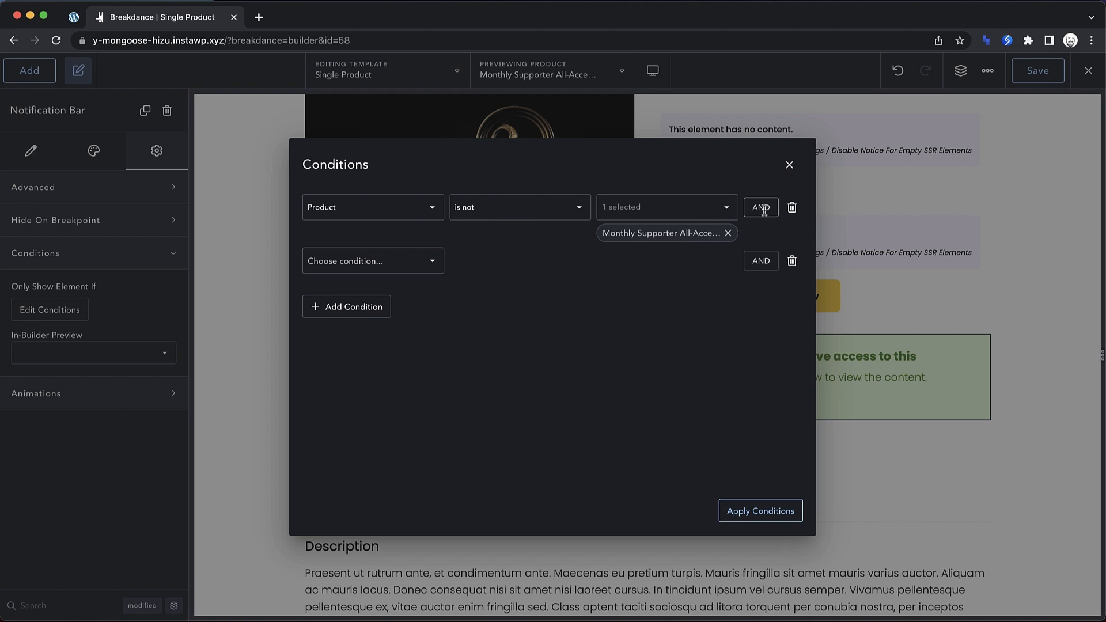
pyautogui.click(391, 262)
pyautogui.scroll(-10, 397, 346)
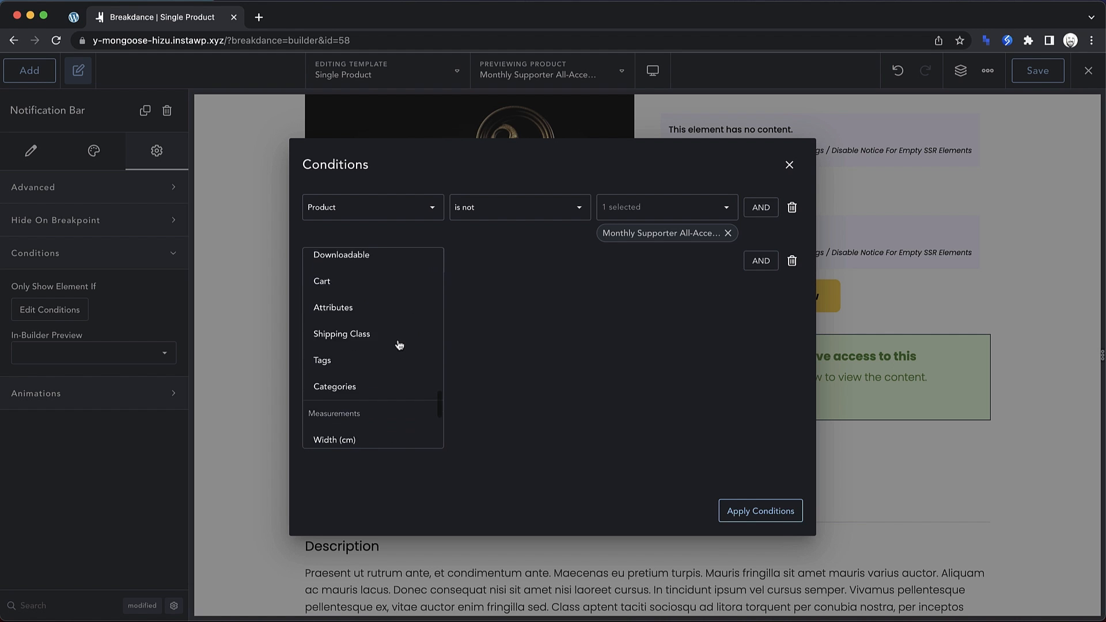
pyautogui.scroll(-8, 399, 344)
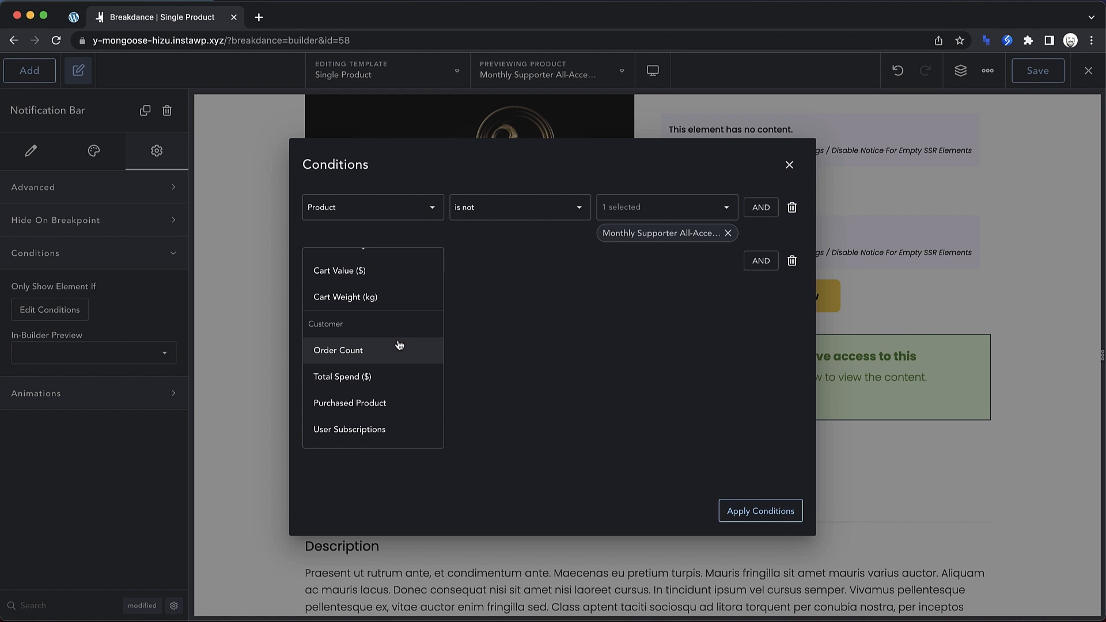
pyautogui.click(379, 404)
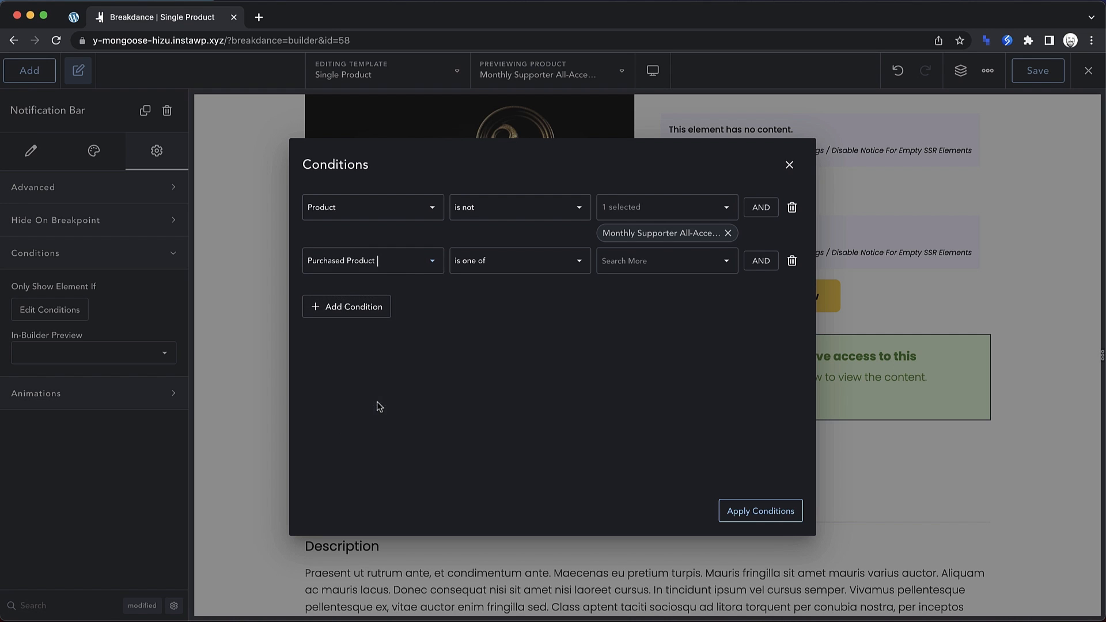
pyautogui.click(622, 259)
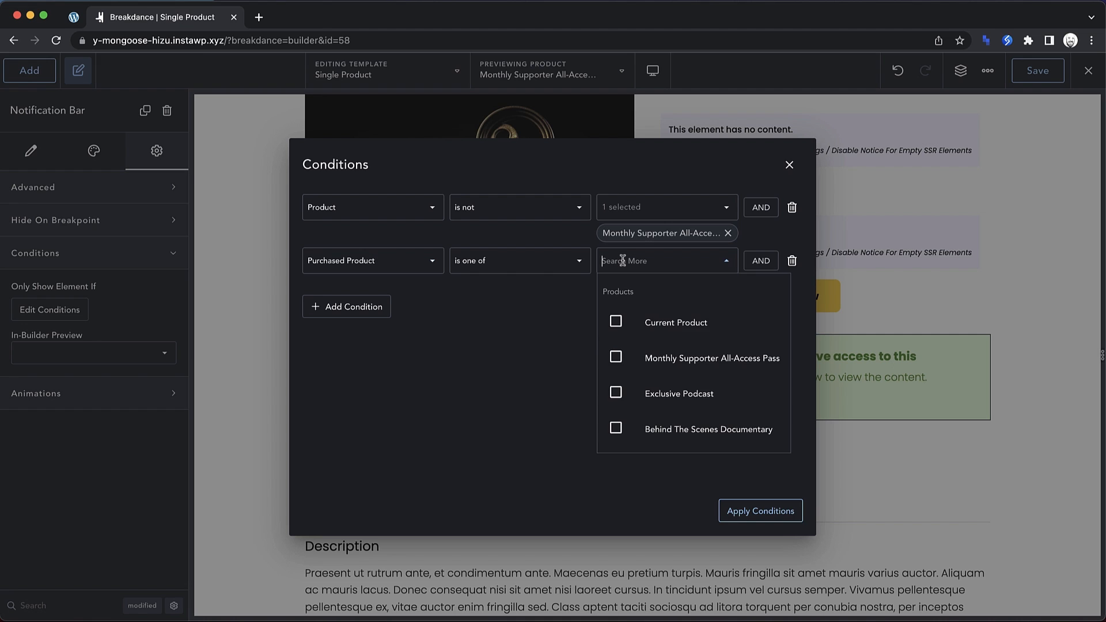
pyautogui.click(615, 321)
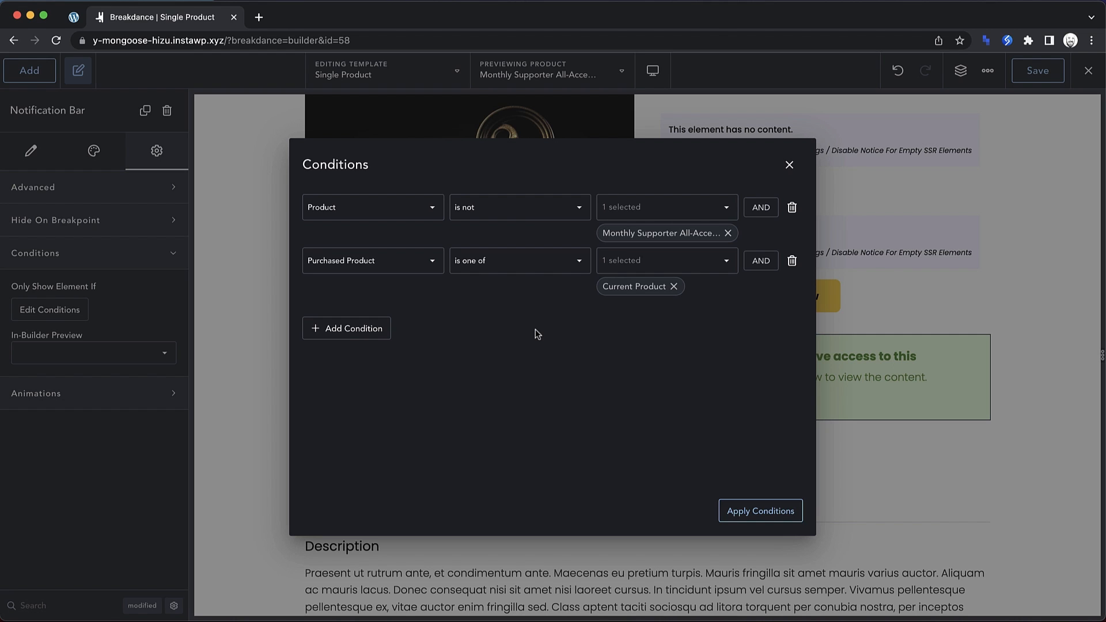
# - Add an OR condition to the notification bar: User Subscriptions is one of 40
pyautogui.click(349, 338)
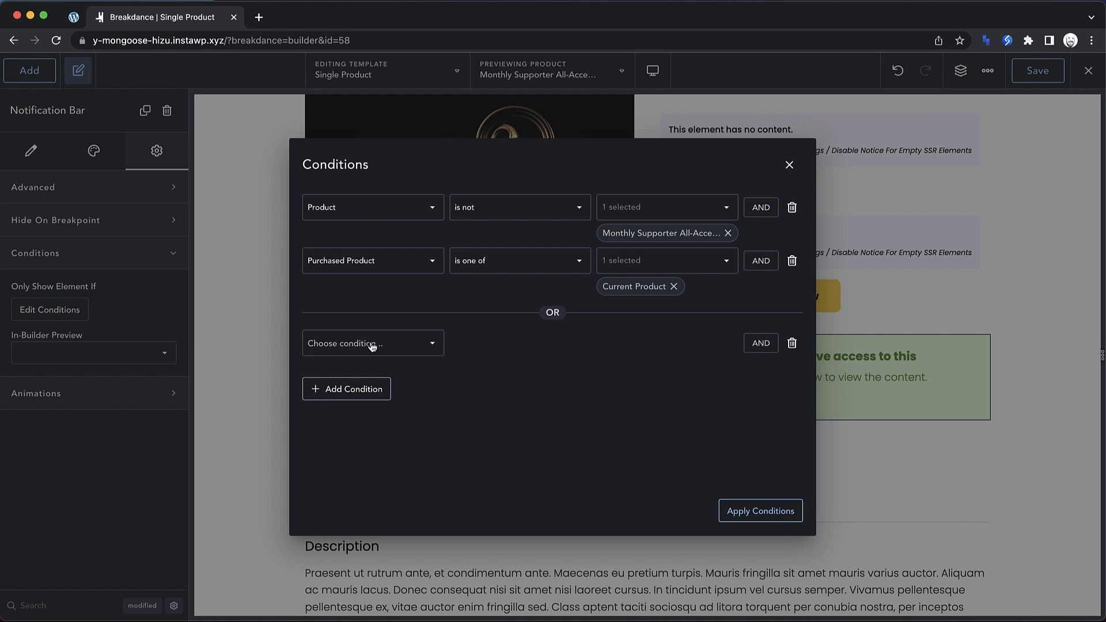
pyautogui.click(372, 343)
pyautogui.scroll(-5, 371, 345)
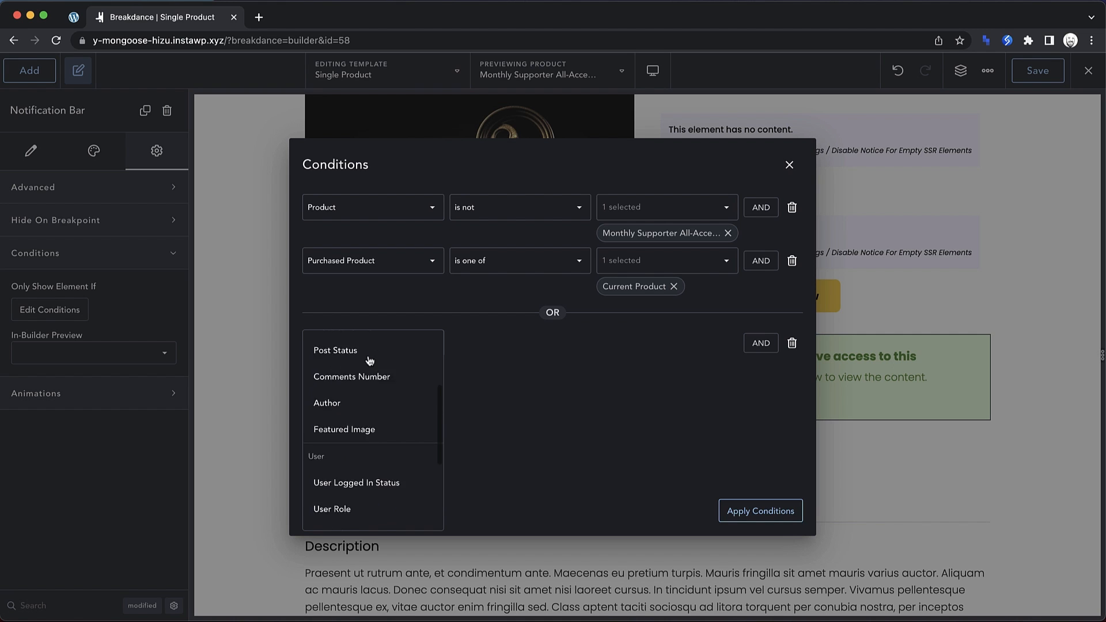
pyautogui.scroll(-5, 369, 361)
pyautogui.click(366, 521)
pyautogui.click(624, 341)
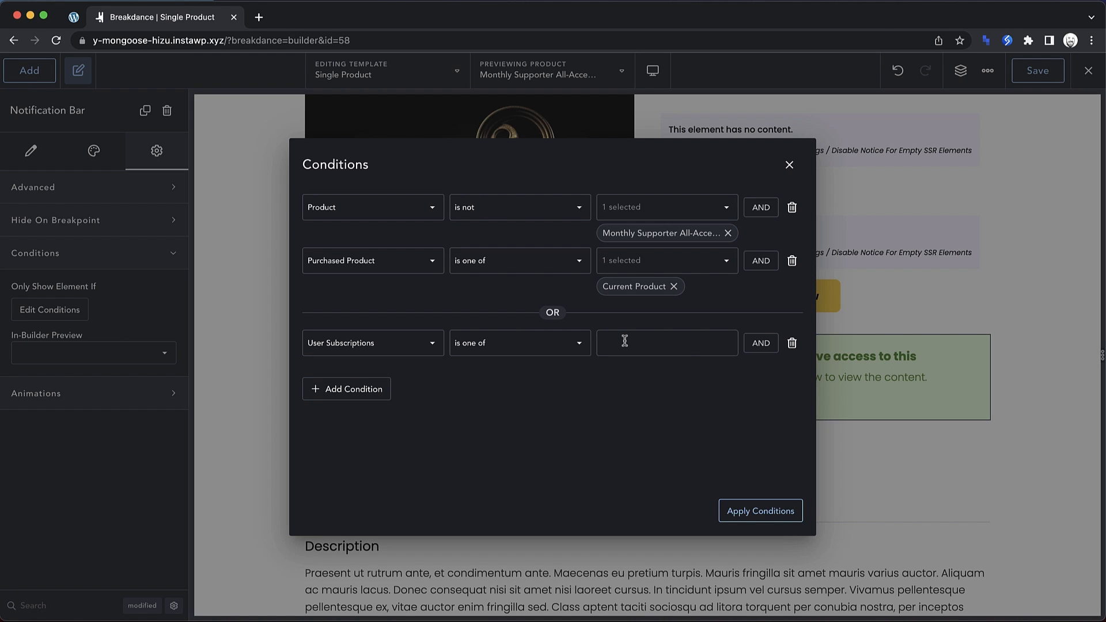
pyautogui.write('40')
pyautogui.click(340, 389)
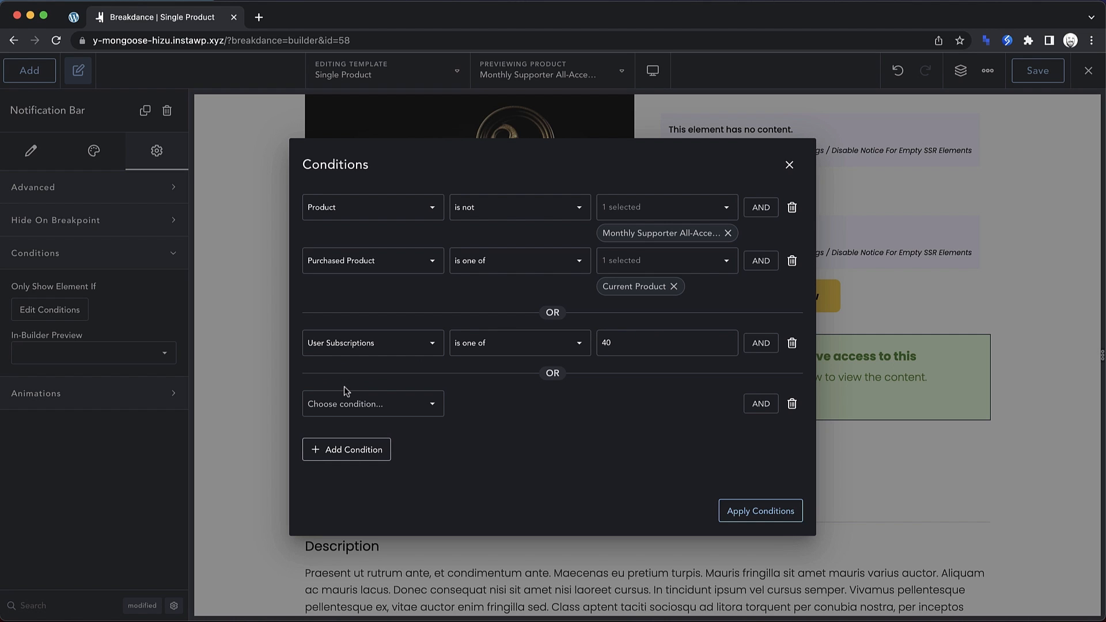
pyautogui.click(387, 396)
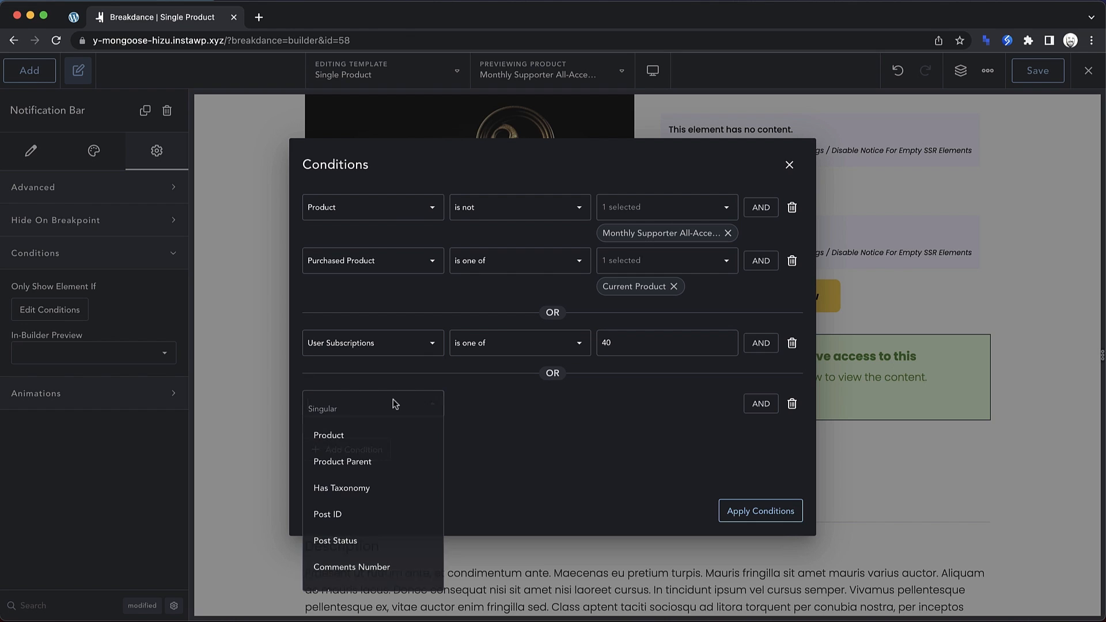
pyautogui.click(793, 404)
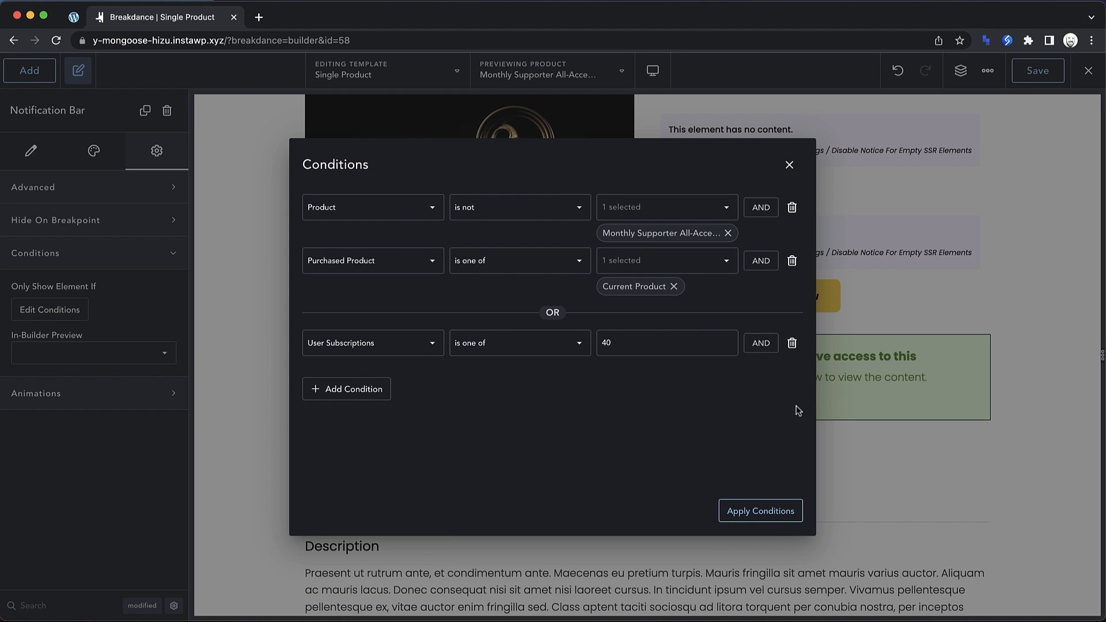
# - Add an AND condition to the User Subscriptions rule: Product is not Monthly Supporter All-Access Pass
pyautogui.click(760, 343)
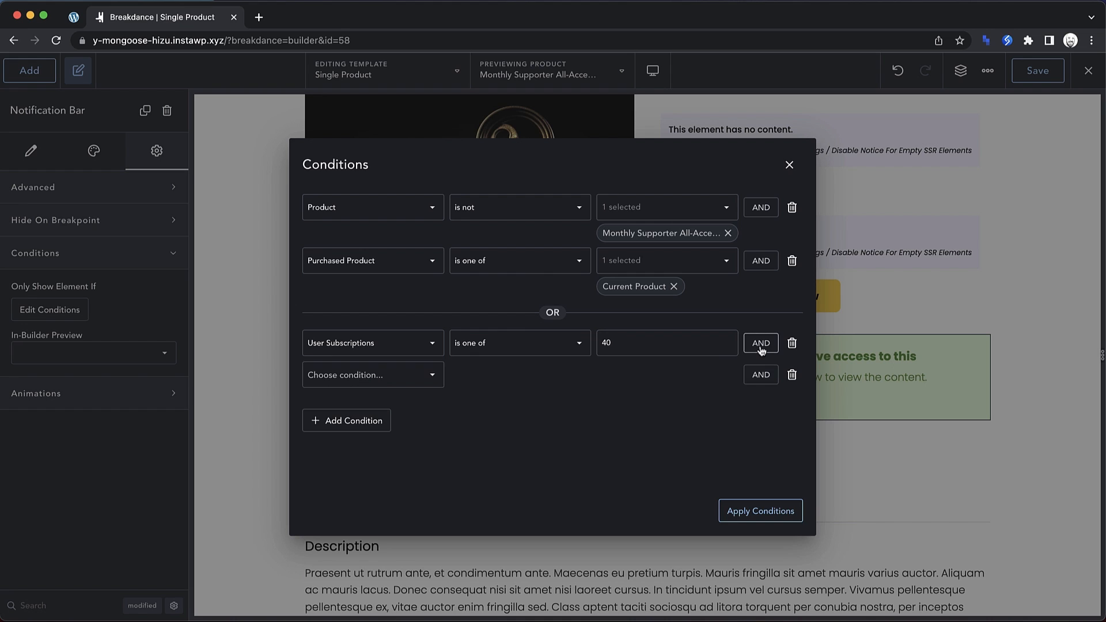
pyautogui.click(413, 376)
pyautogui.click(365, 414)
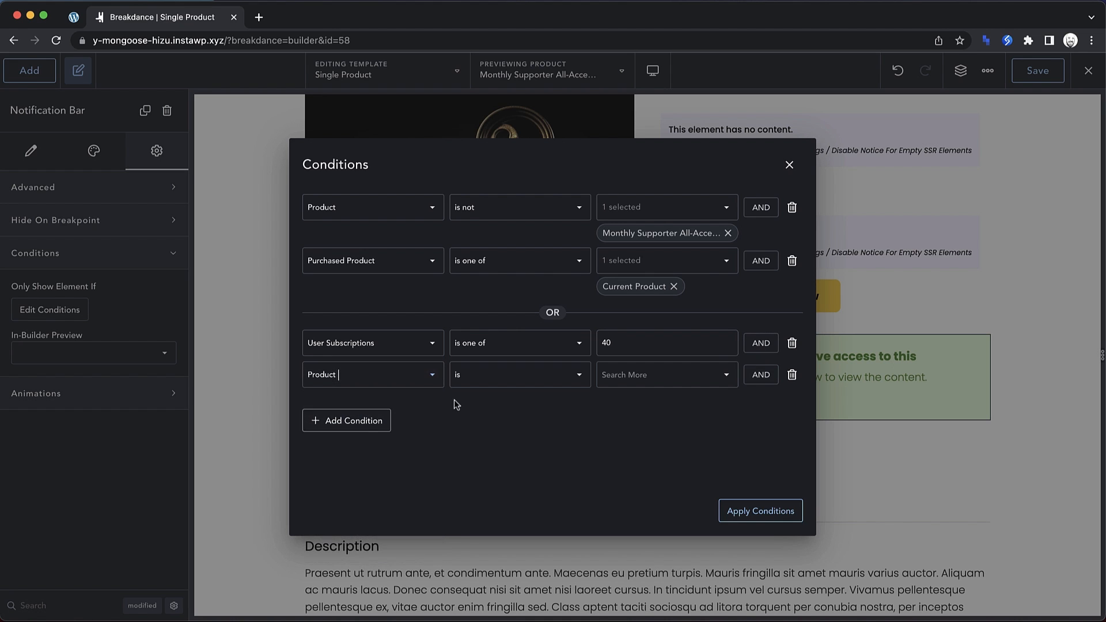
pyautogui.click(505, 376)
pyautogui.click(491, 408)
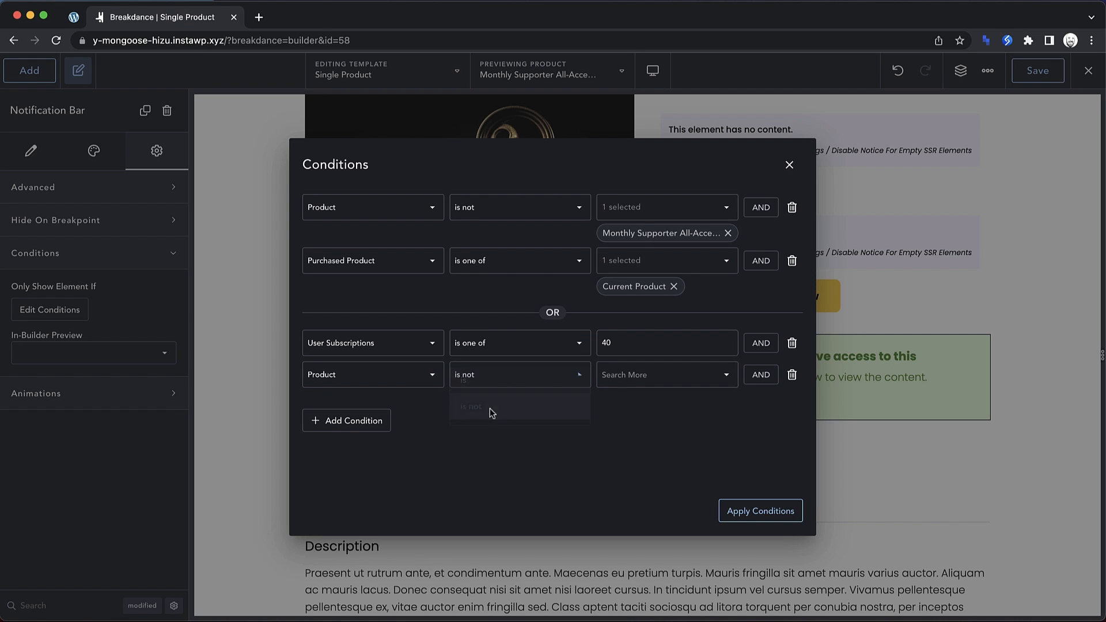
pyautogui.click(637, 375)
pyautogui.click(615, 436)
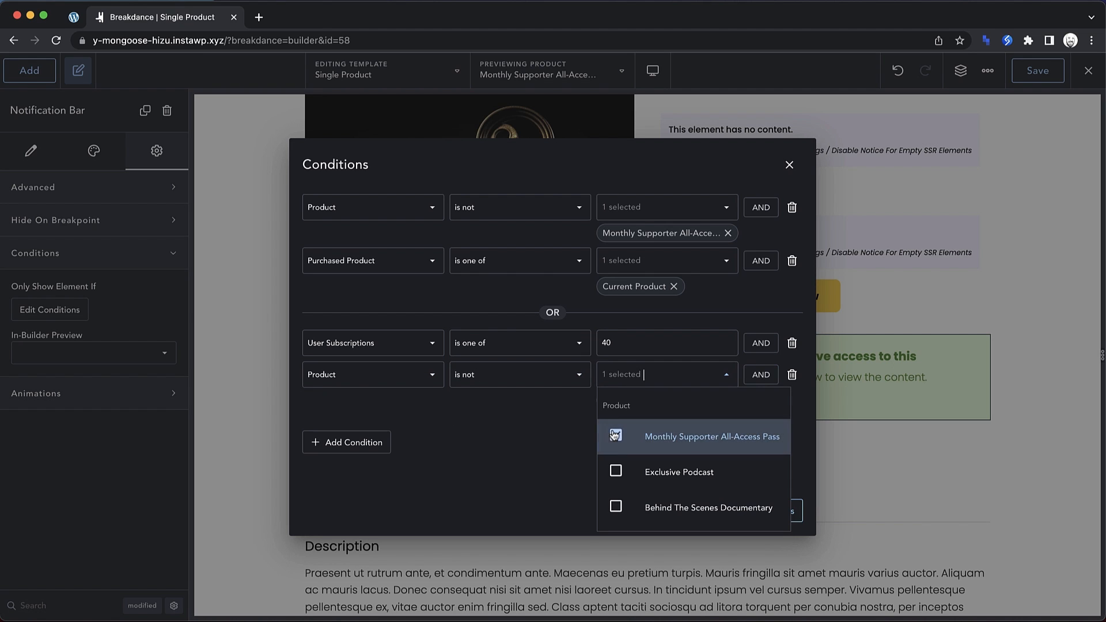
# - Apply the display conditions to the notification bar and duplicate the bar
pyautogui.click(540, 427)
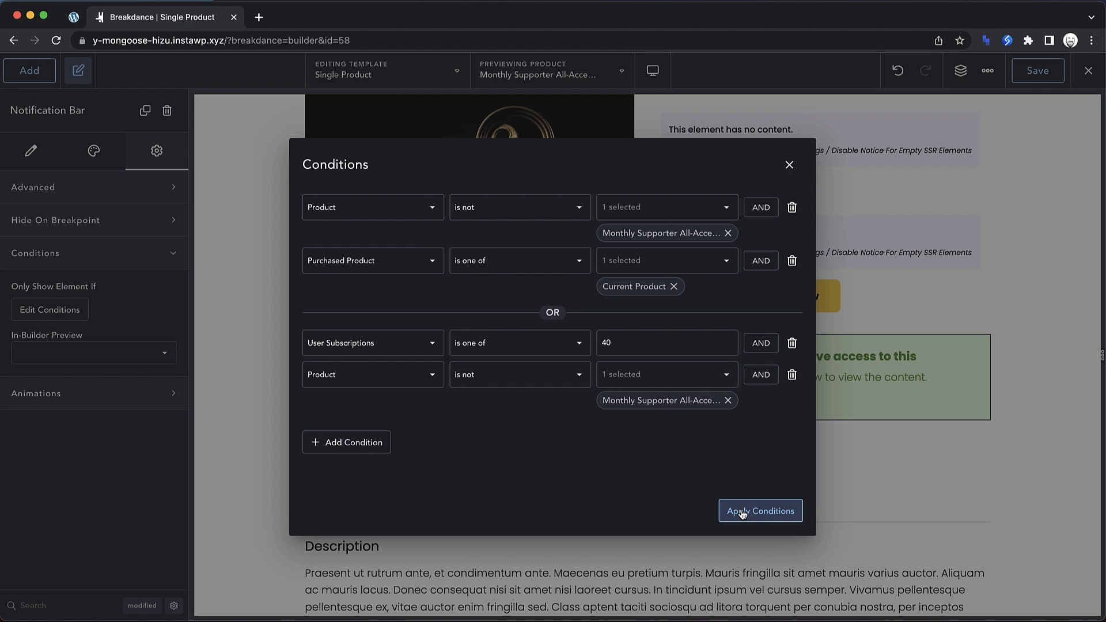
pyautogui.click(739, 511)
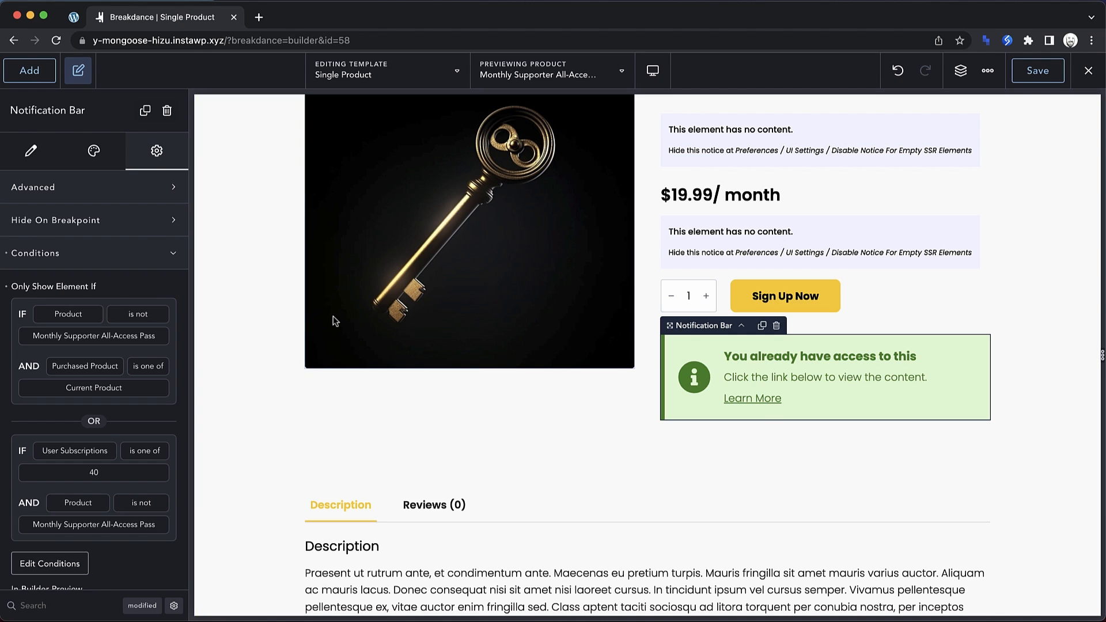
pyautogui.click(803, 379)
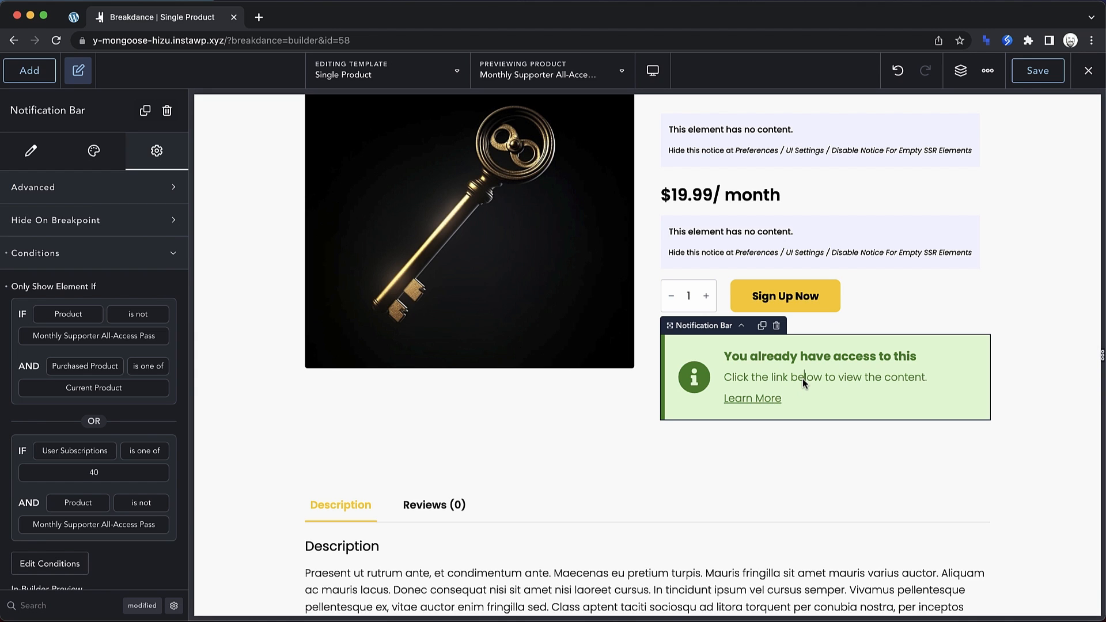
pyautogui.press('super+d')
pyautogui.scroll(-1, 839, 397)
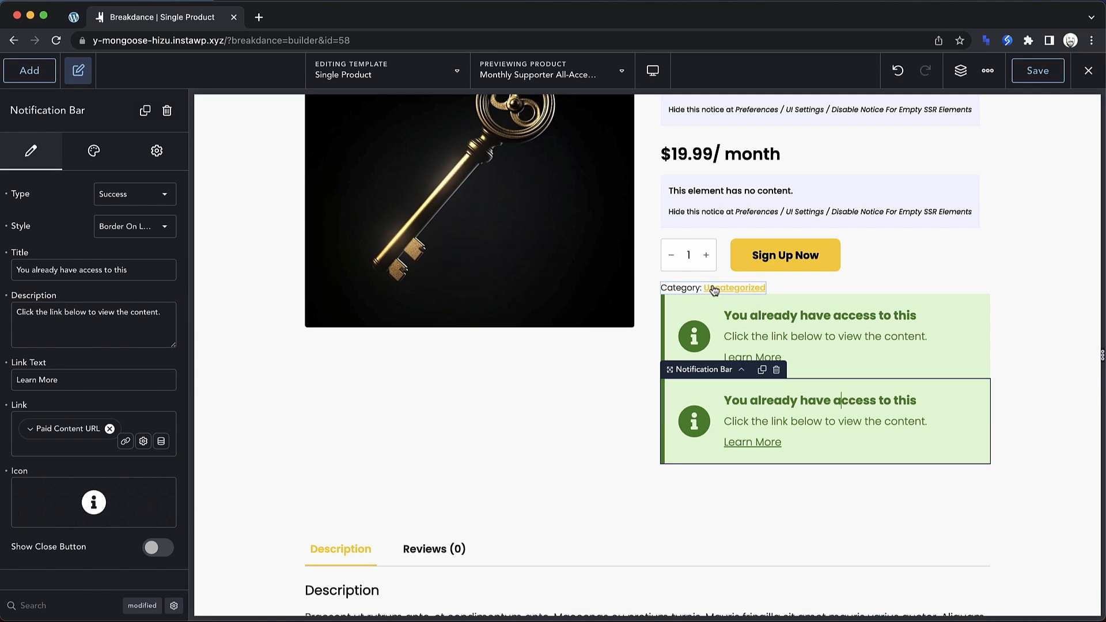
# - Add a small gap of about 15 px between the product category line and the first notification bar
pyautogui.click(688, 285)
pyautogui.moveTo(704, 295); pyautogui.dragTo(702, 308)
# - Set the duplicated notification bar's title to "You have already joined!"
pyautogui.click(821, 417)
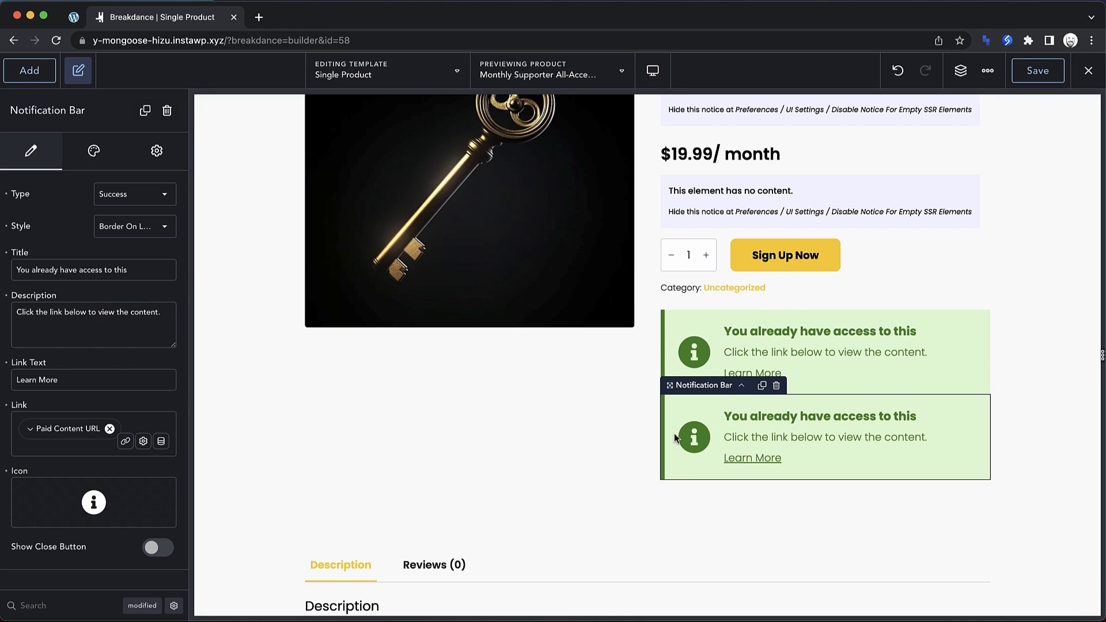
pyautogui.tripleClick(96, 275)
pyautogui.press('BackSpace')
pyautogui.write('You have already joined!')
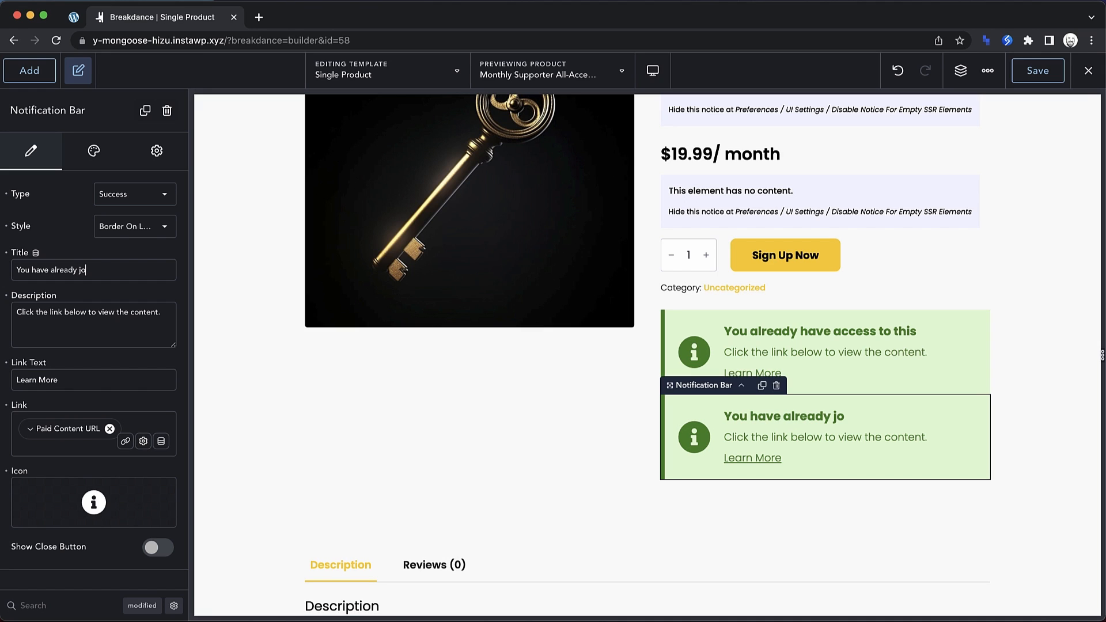
# - Set the duplicated bar's description to "You already have an active Monthly Supporter subscription." and clear its link text
pyautogui.press('Tab')
pyautogui.write('You already h')
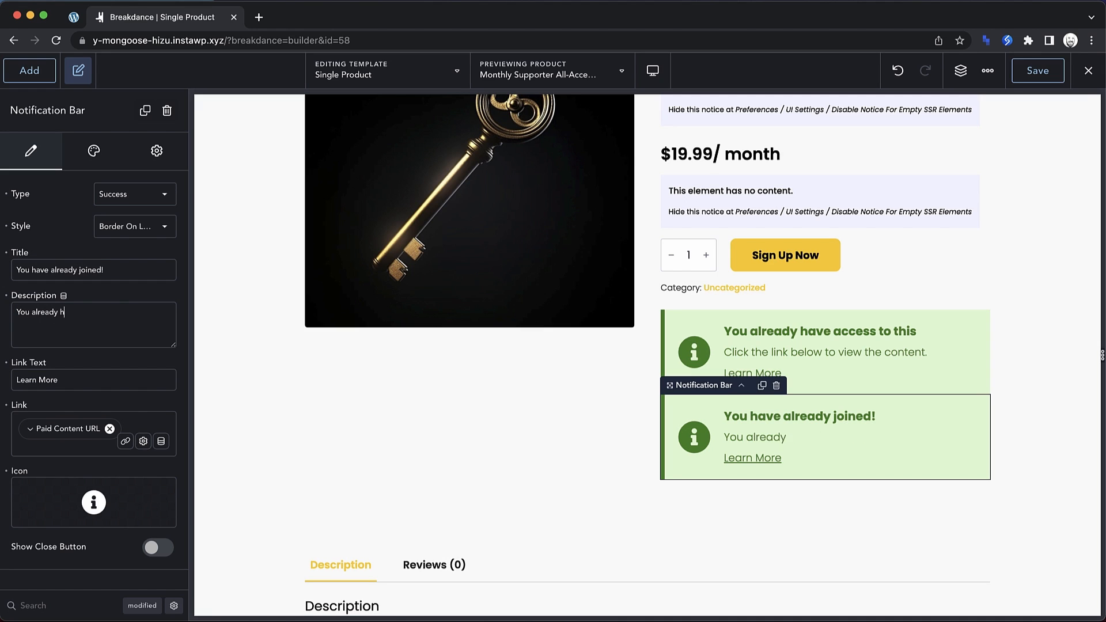
pyautogui.write('ave an active Monthl')
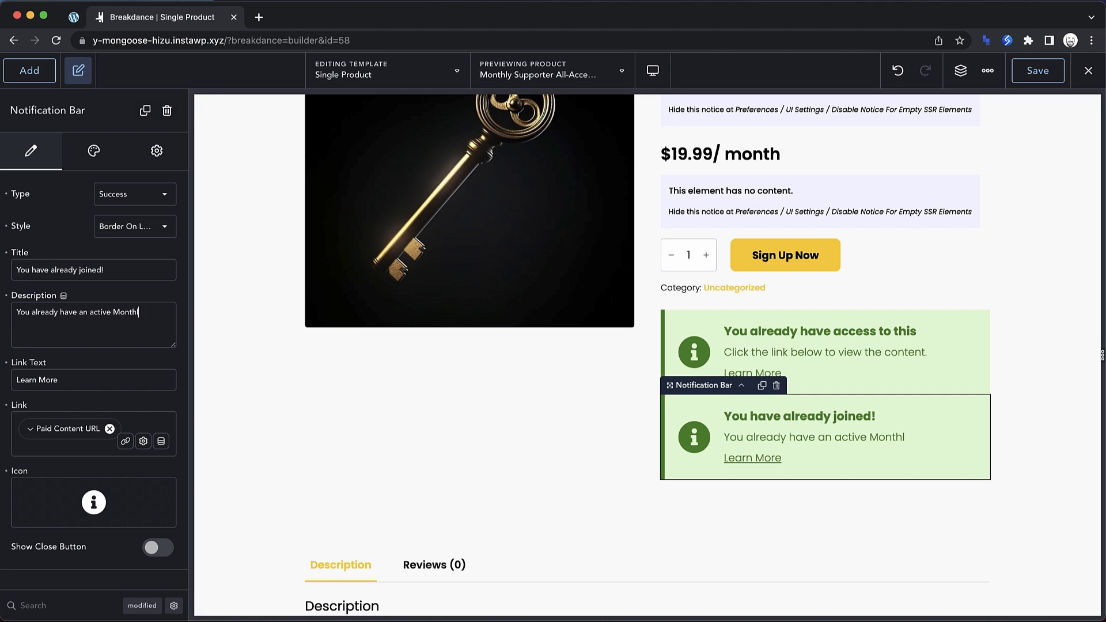
pyautogui.write('y Supporter subscription.')
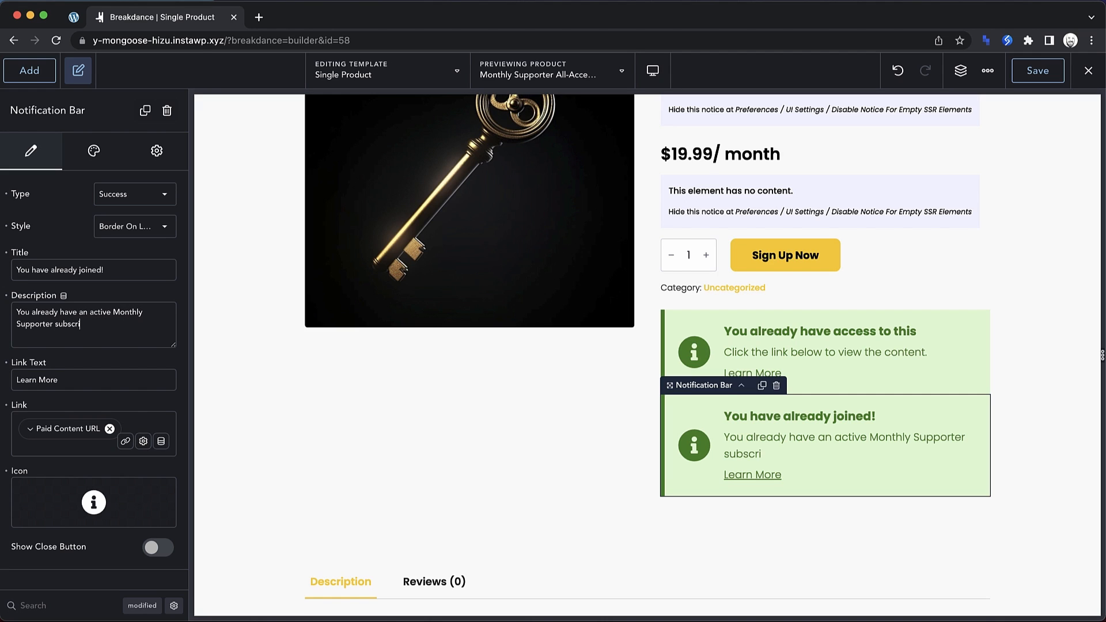
pyautogui.click(6, 363)
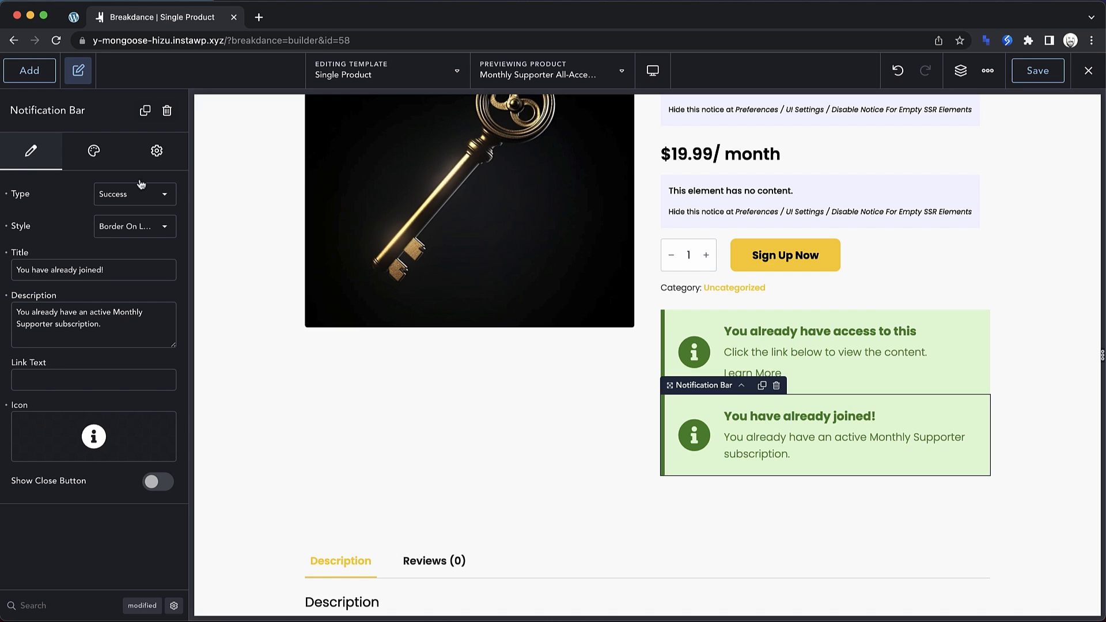
# - Delete all the inherited display conditions from the duplicated notification bar
pyautogui.click(148, 162)
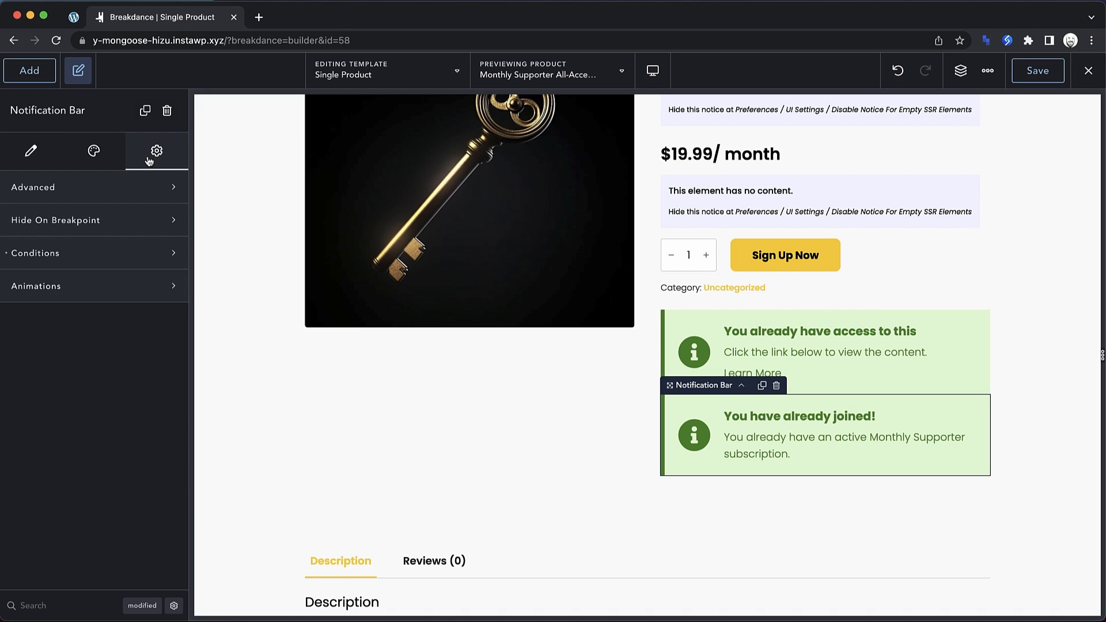
pyautogui.click(93, 253)
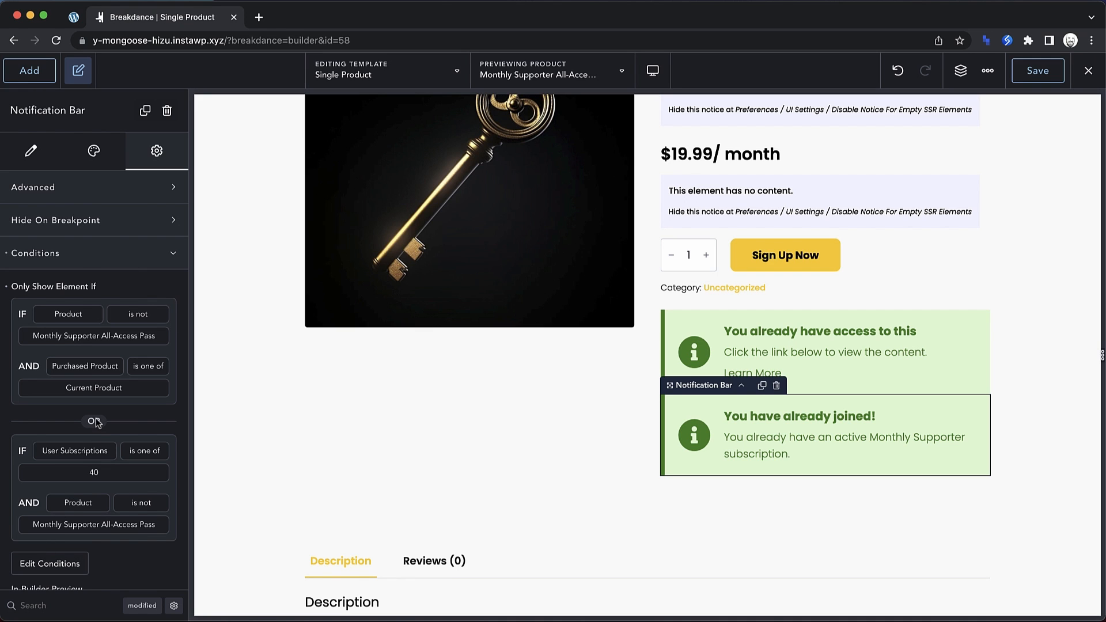
pyautogui.scroll(-2, 96, 423)
pyautogui.click(49, 489)
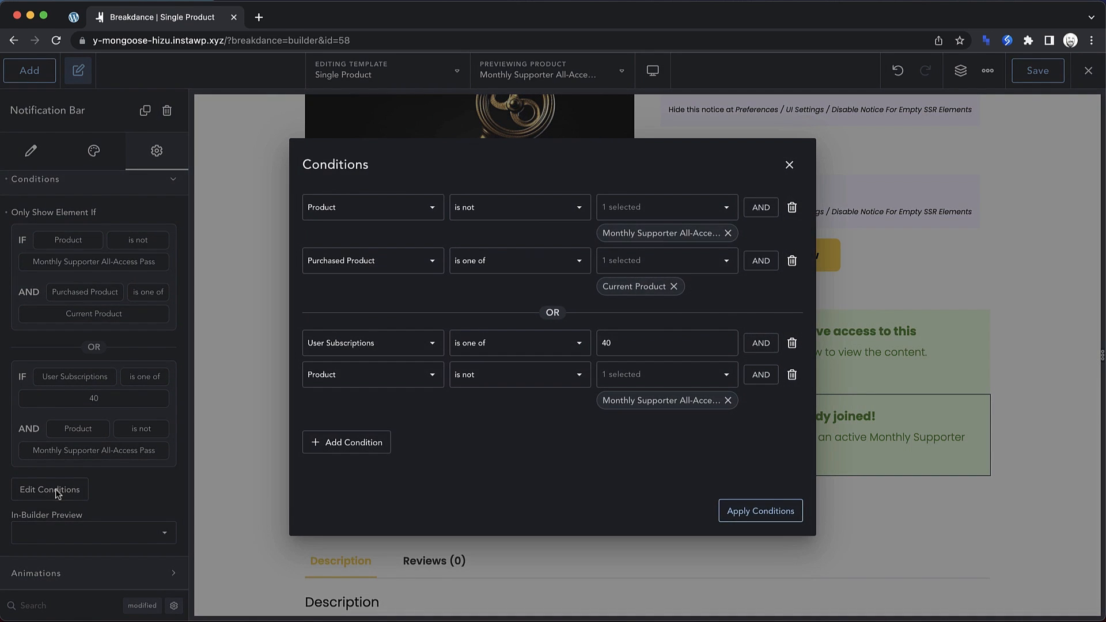
pyautogui.click(792, 208)
pyautogui.click(792, 209)
pyautogui.click(791, 209)
pyautogui.click(792, 208)
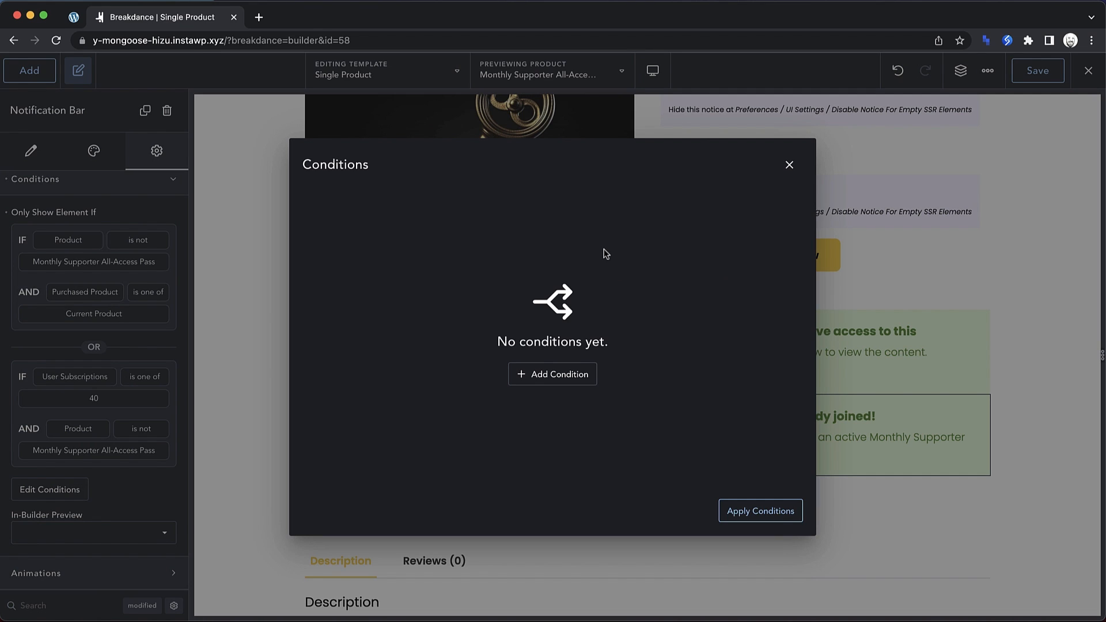
# - Add a display condition to the duplicated bar: Product is Monthly Supporter All-Access Pass
pyautogui.click(552, 373)
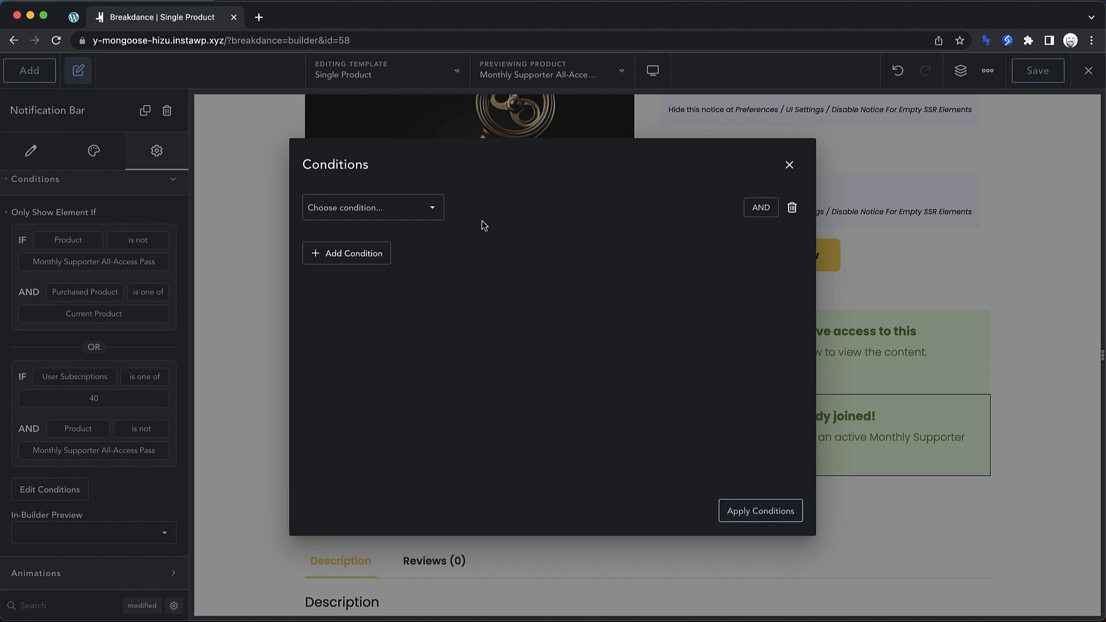
pyautogui.click(423, 210)
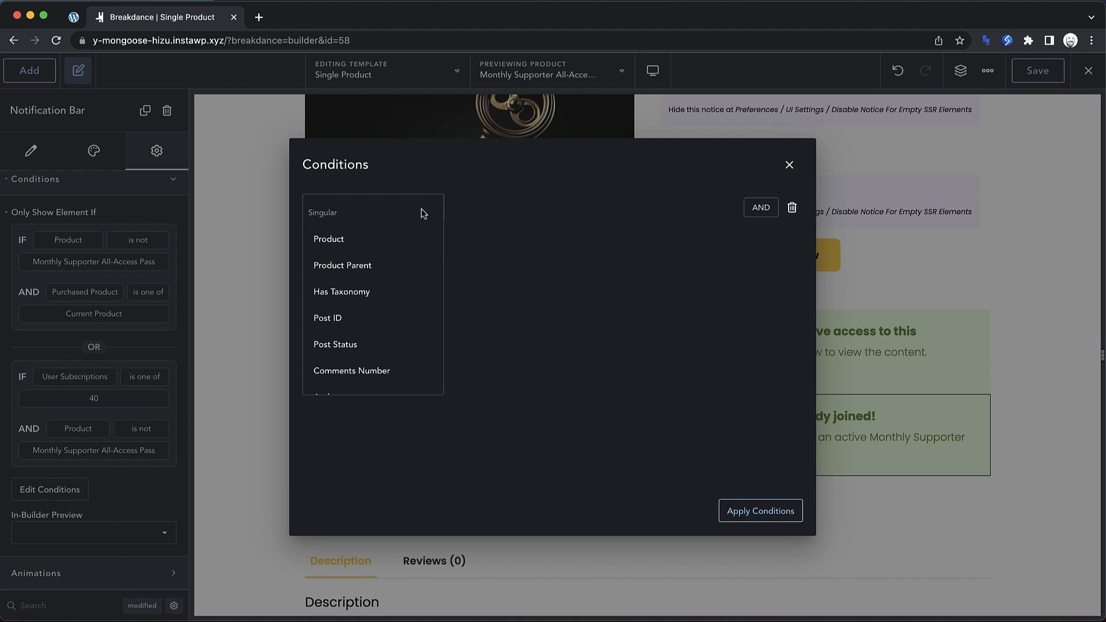
pyautogui.click(357, 247)
pyautogui.click(650, 208)
pyautogui.click(616, 268)
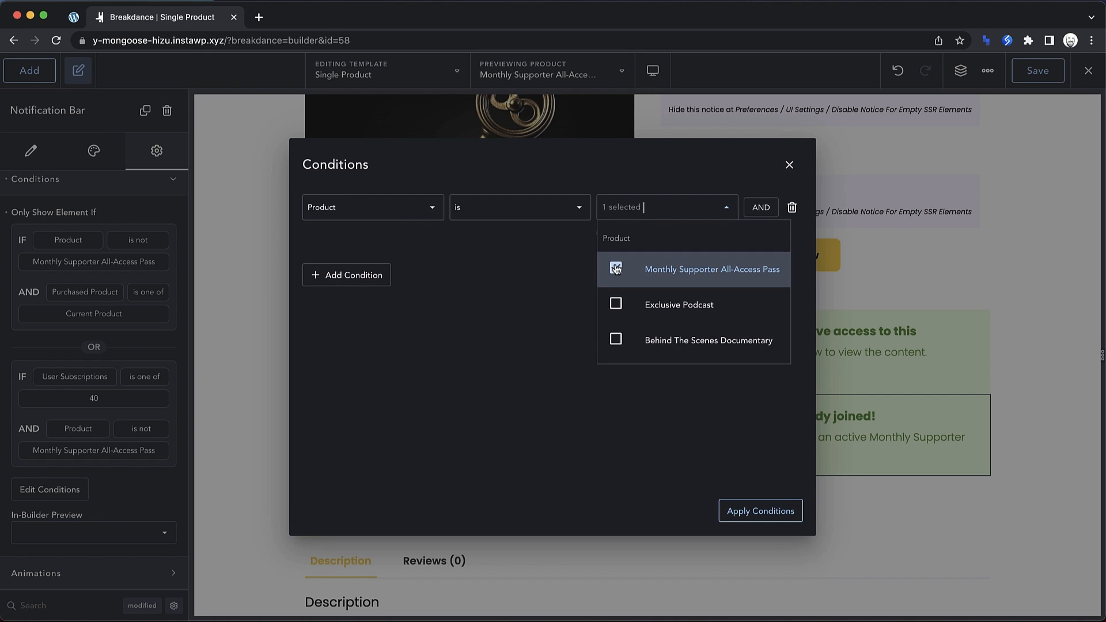
pyautogui.click(554, 273)
# - Add an AND condition, User Subscriptions is one of 40, and apply the conditions to the duplicated bar
pyautogui.click(749, 212)
pyautogui.click(420, 262)
pyautogui.scroll(-5, 357, 357)
pyautogui.click(353, 426)
pyautogui.click(644, 259)
pyautogui.write('40')
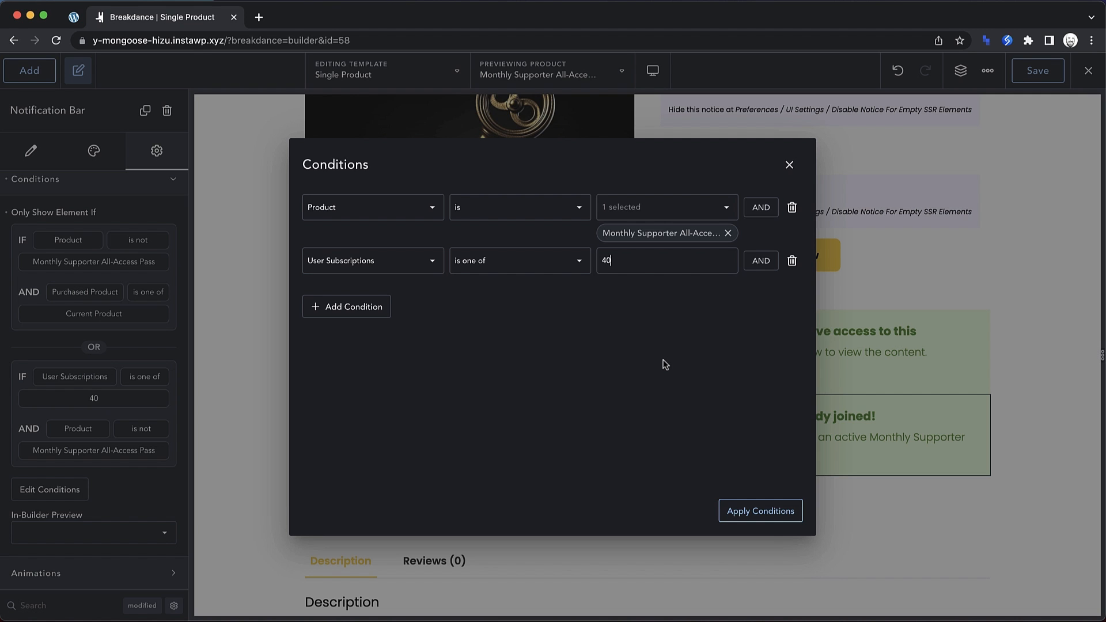
pyautogui.click(768, 506)
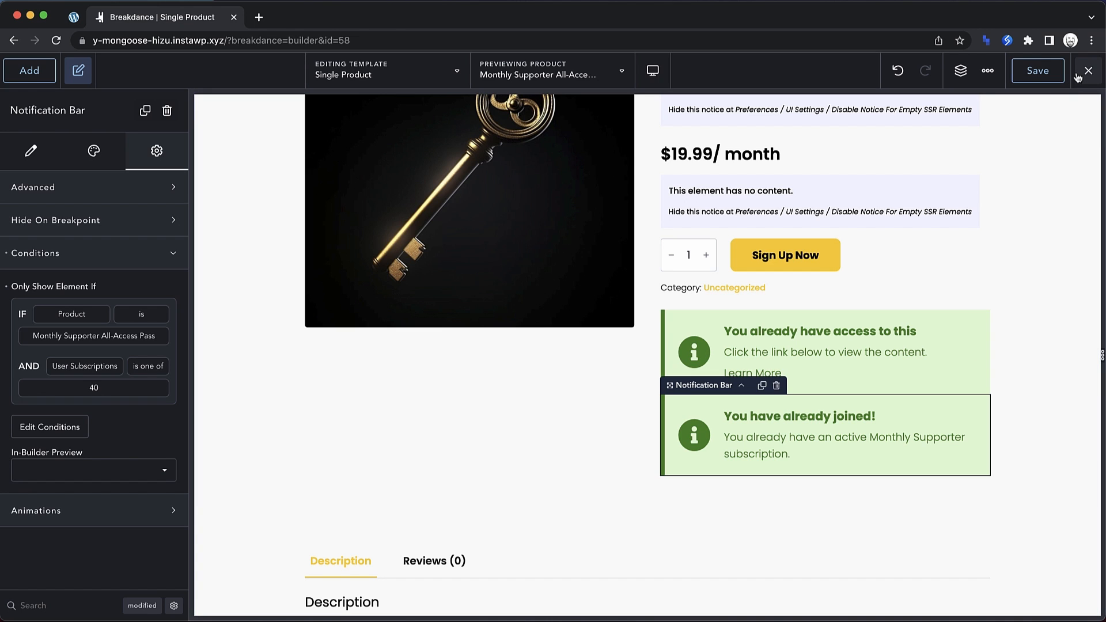
# - Exit the Single Product template editor and add a new Single Post template
pyautogui.moveTo(1076, 75)
pyautogui.click(1052, 129)
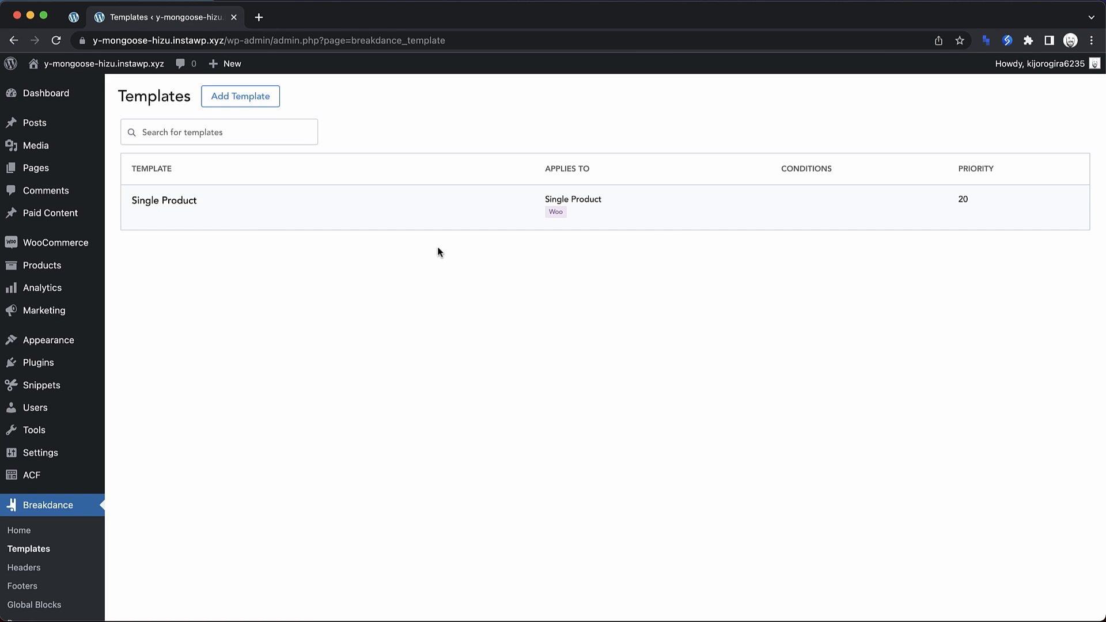
pyautogui.click(266, 103)
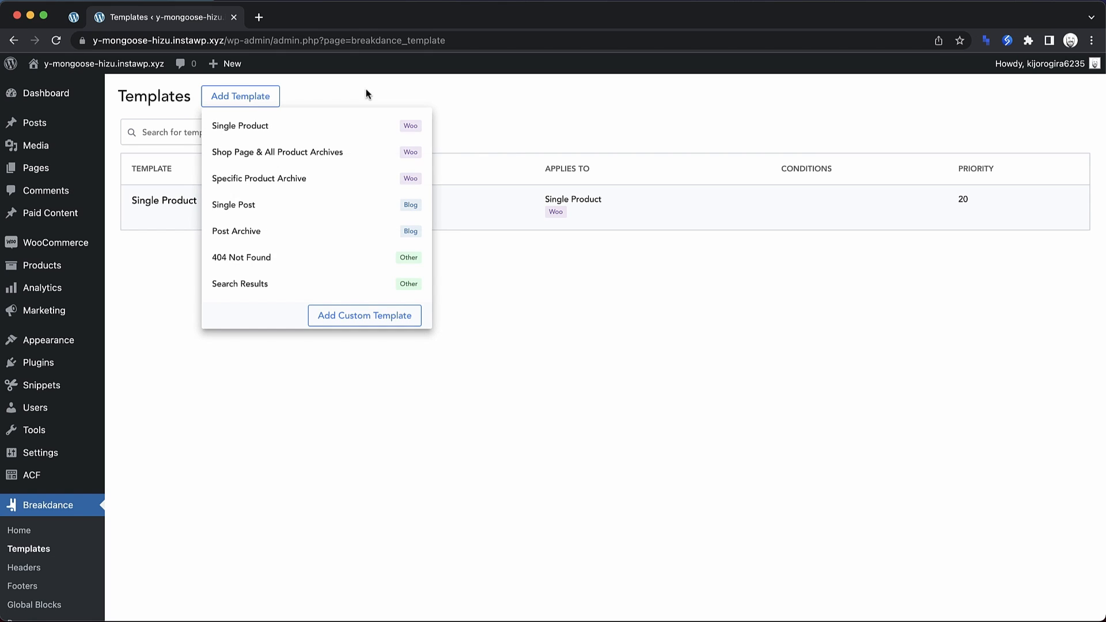
pyautogui.click(289, 204)
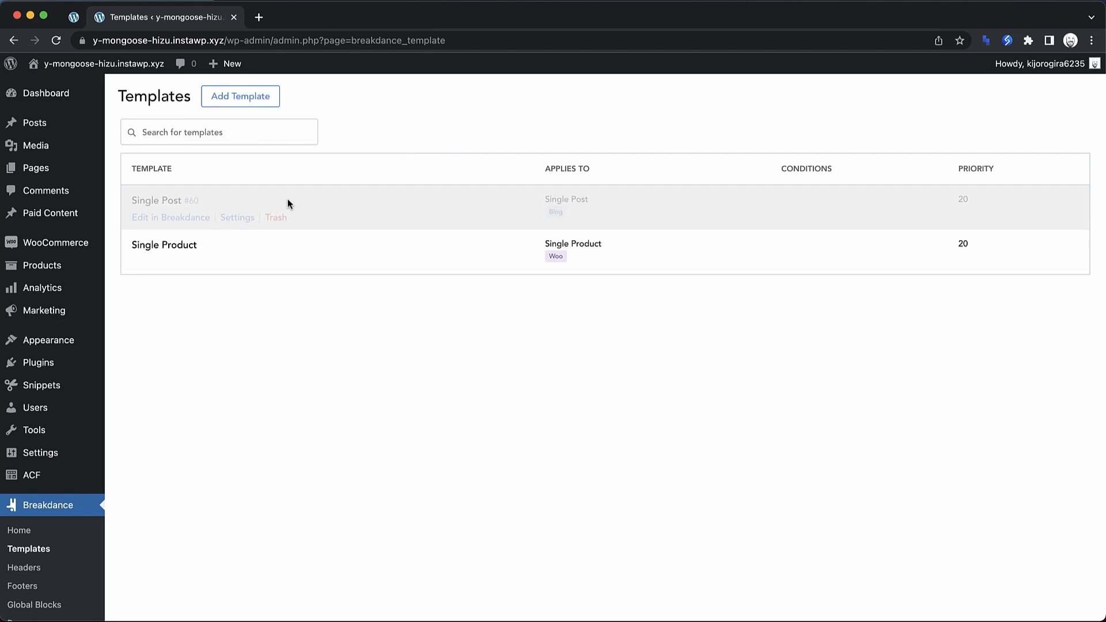
# - Retitle the new template "Single Paid Content", set its location to Paid Content, and save its settings
pyautogui.click(235, 217)
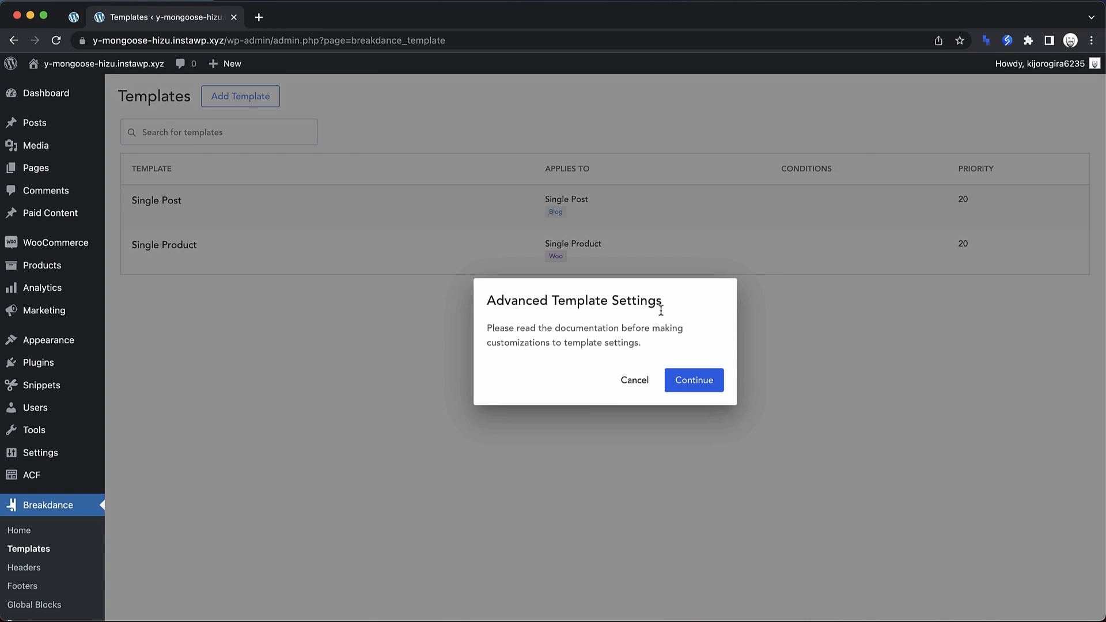
pyautogui.click(693, 378)
pyautogui.doubleClick(452, 255)
pyautogui.write('Paid Content')
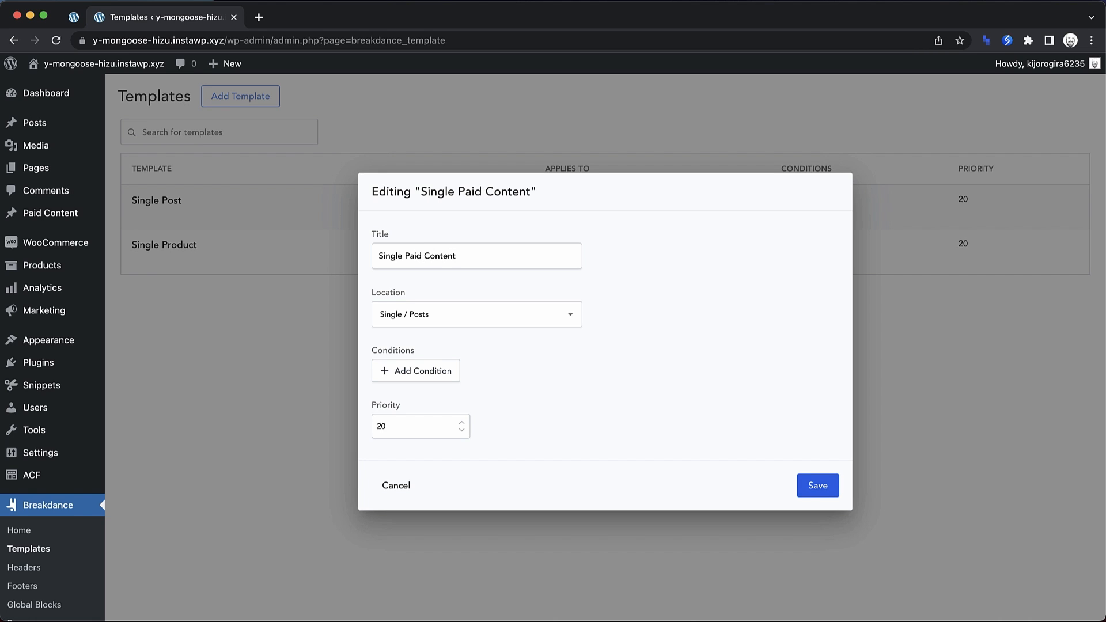
pyautogui.click(422, 318)
pyautogui.scroll(-2, 426, 426)
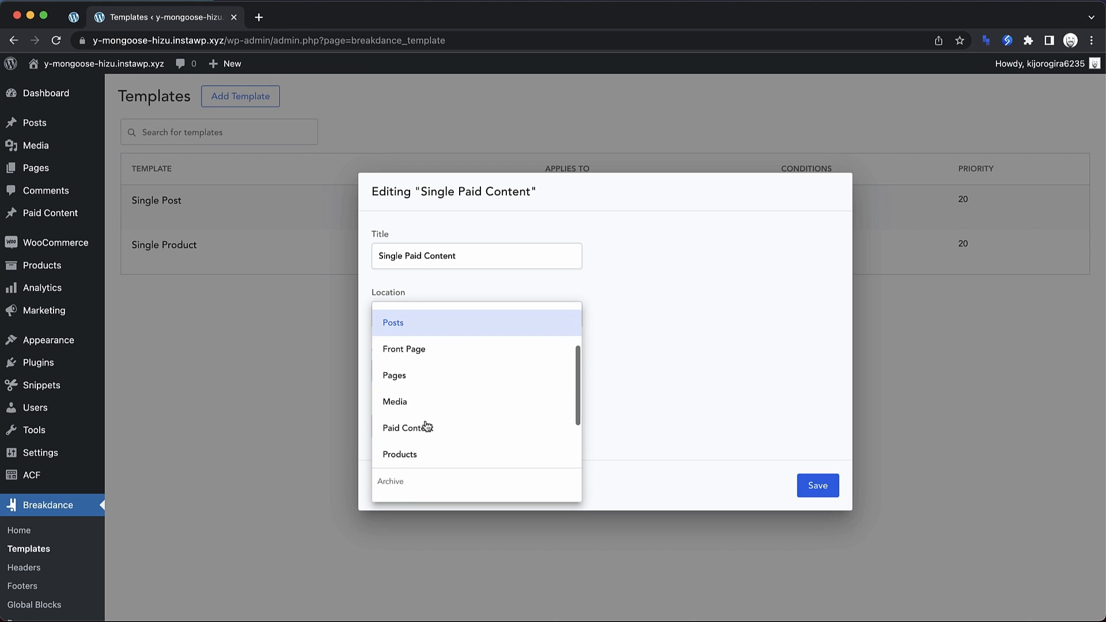
pyautogui.click(424, 427)
pyautogui.click(827, 494)
# - Open the Single Paid Content template in the builder and add a Section
pyautogui.moveTo(224, 228)
pyautogui.click(184, 221)
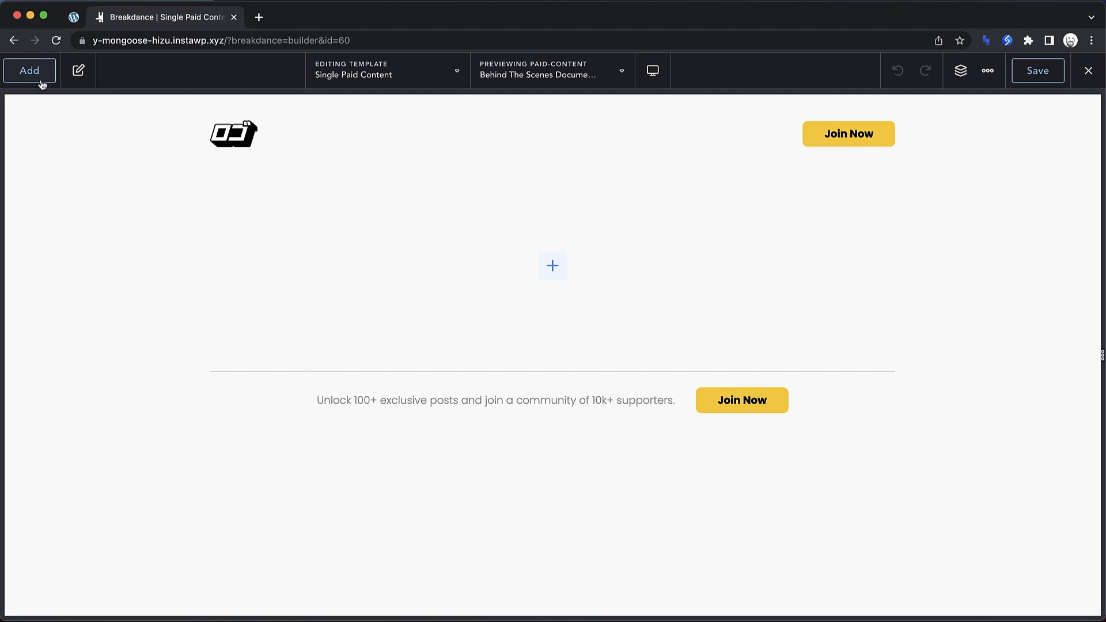
pyautogui.click(42, 84)
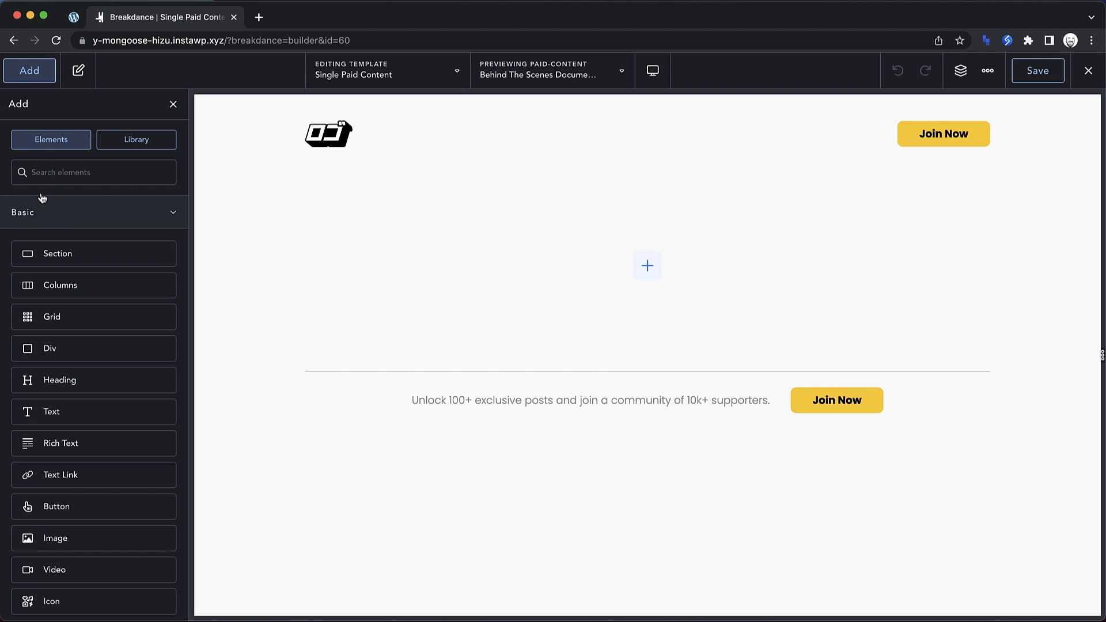
pyautogui.click(48, 252)
# - Add a Notification Bar element inside the section
pyautogui.click(27, 73)
pyautogui.write('notif')
pyautogui.click(73, 220)
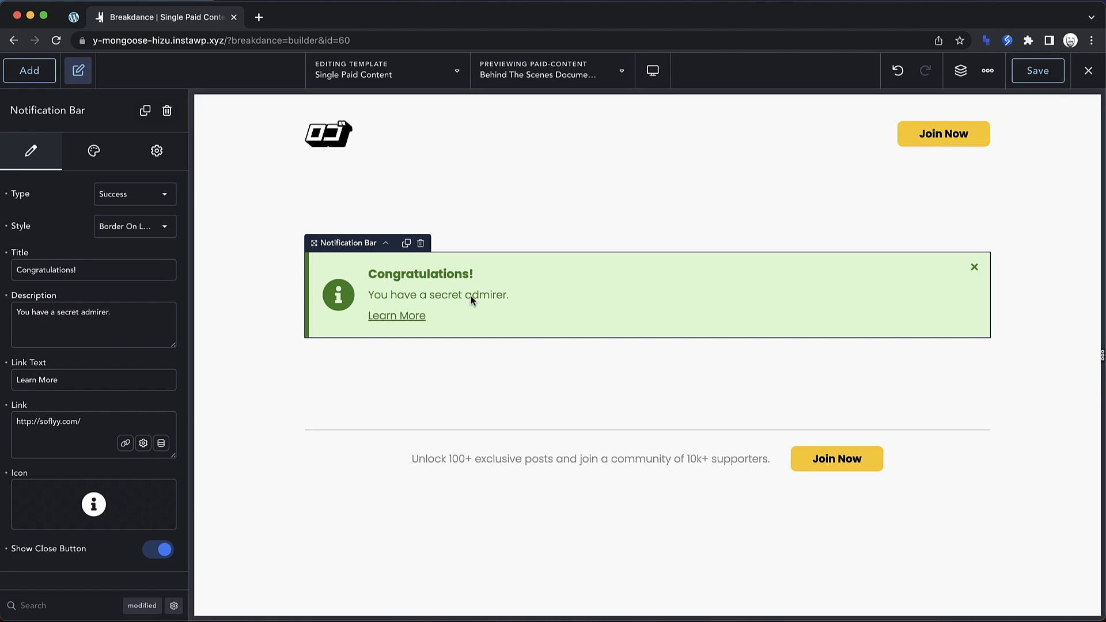
# - Add a Post Content element below the notification bar
pyautogui.click(32, 71)
pyautogui.write('post con')
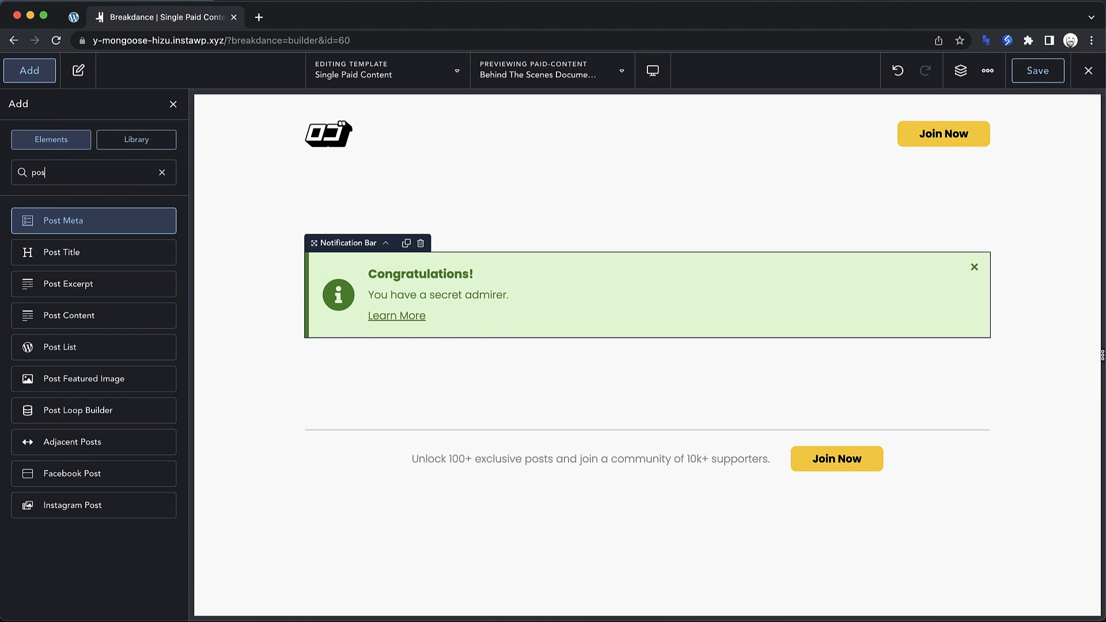
pyautogui.click(96, 222)
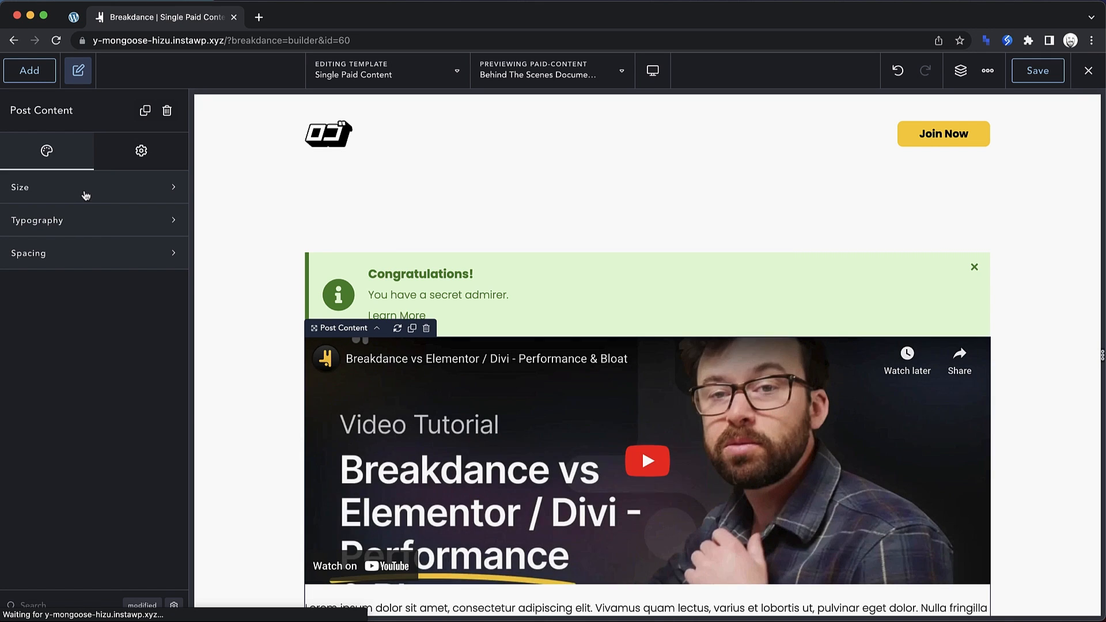
# - Set the Post Content width to 700 px and left-align its default typography
pyautogui.click(85, 187)
pyautogui.click(152, 226)
pyautogui.write('700')
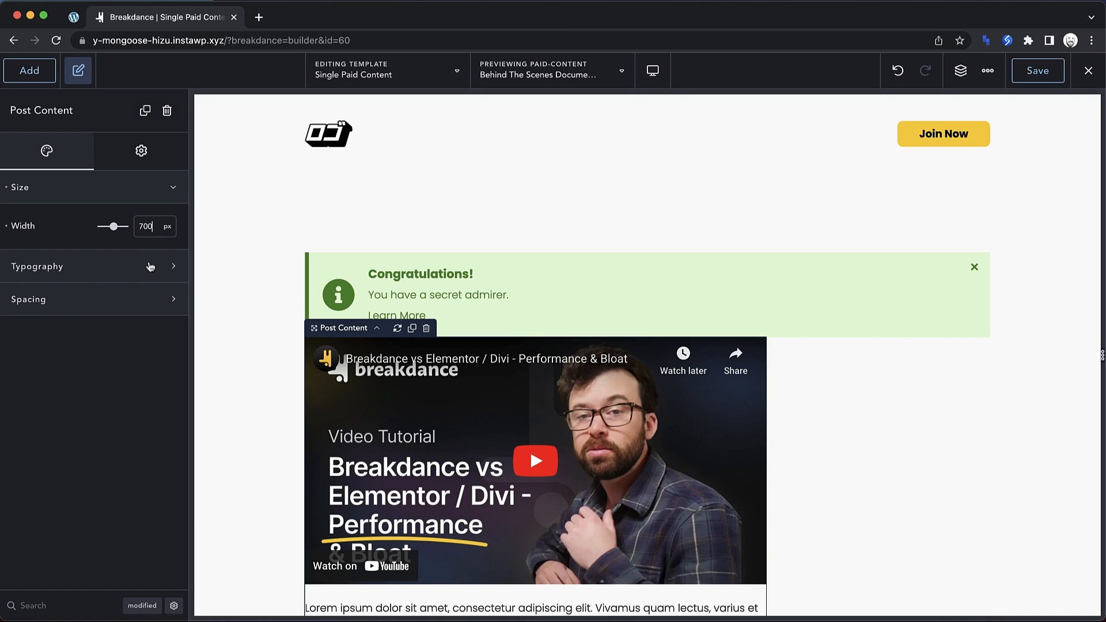
pyautogui.click(150, 266)
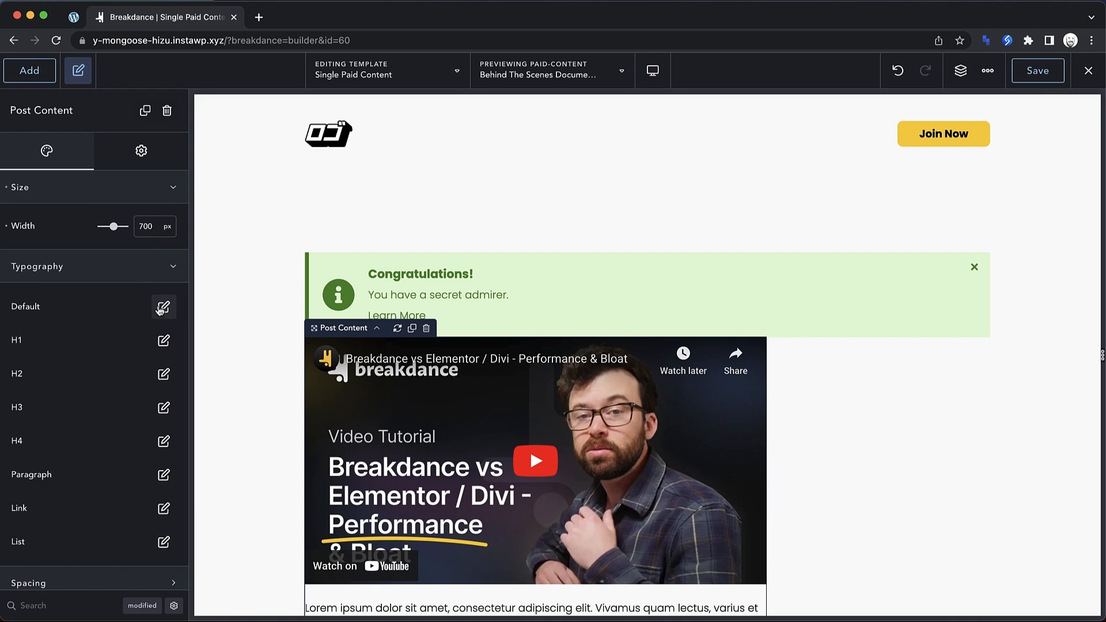
pyautogui.click(164, 306)
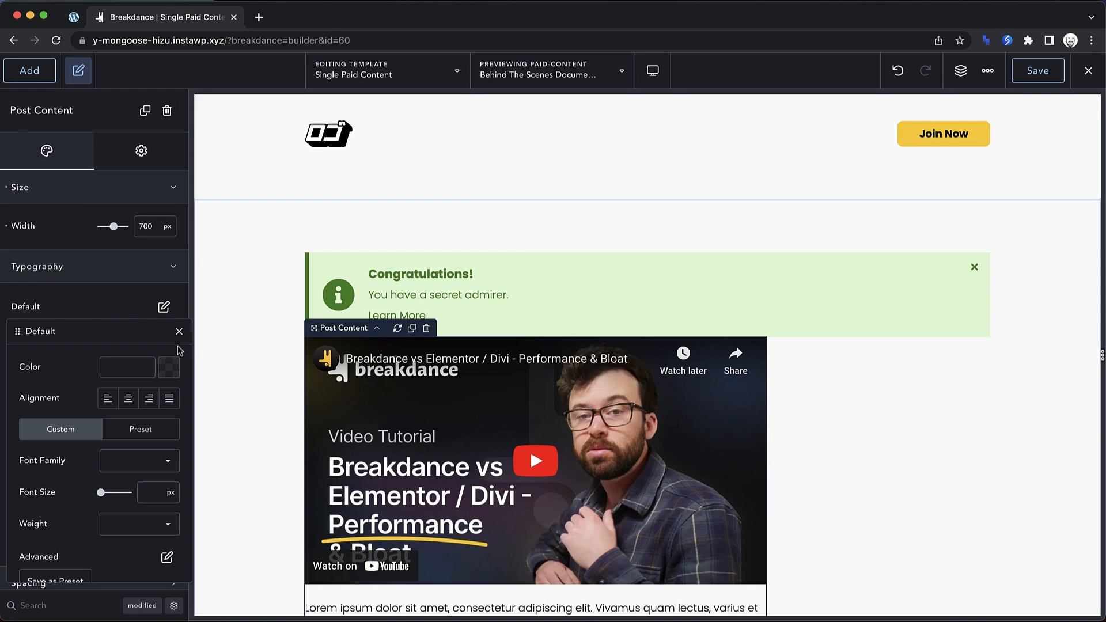
pyautogui.click(108, 400)
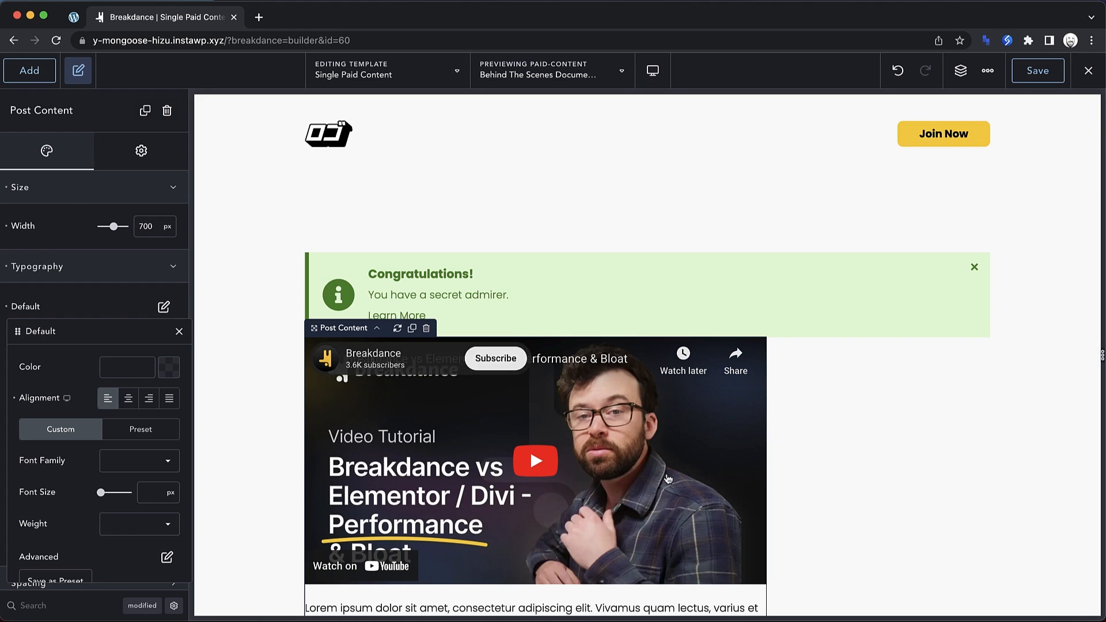
# - Center-align the contents of the section holding the notification bar and set its gap to 32 px
pyautogui.click(827, 415)
pyautogui.click(111, 198)
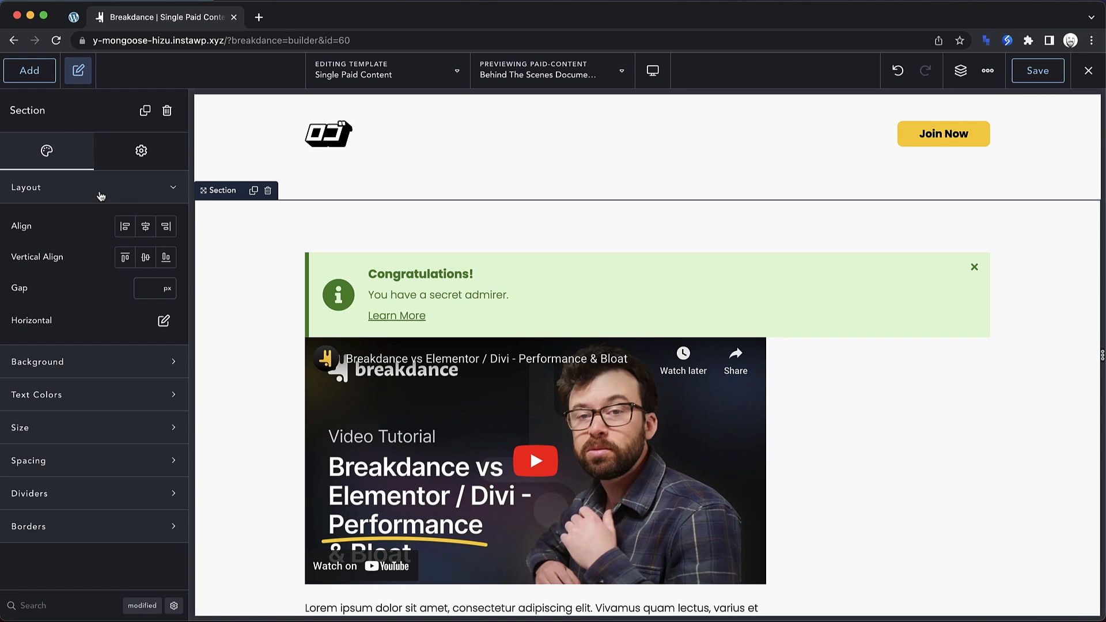
pyautogui.click(145, 228)
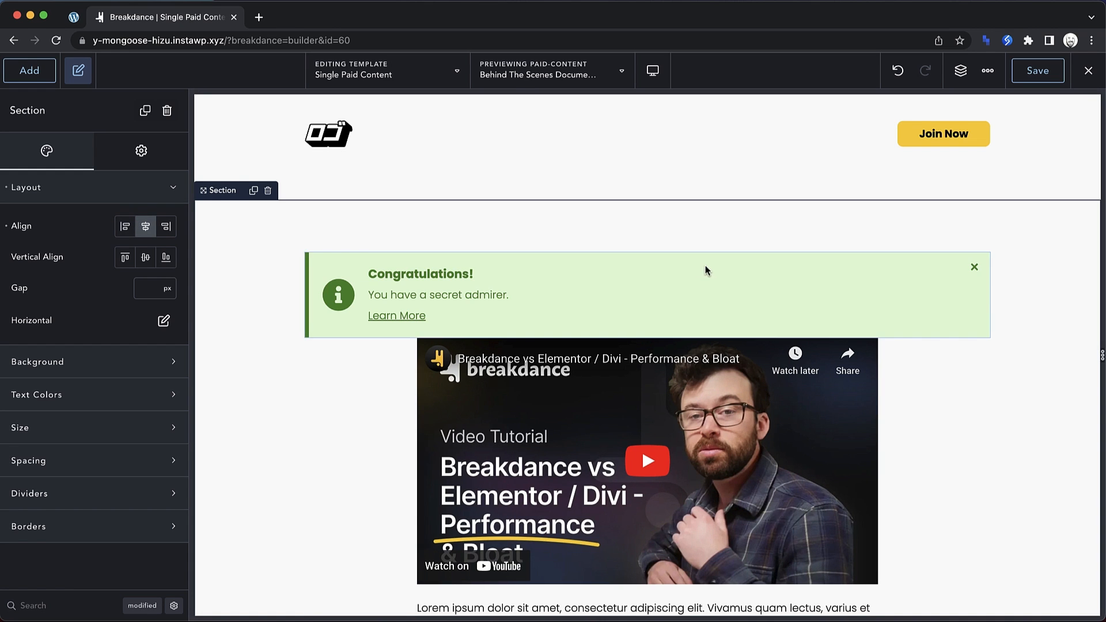
pyautogui.scroll(-3, 706, 271)
pyautogui.click(151, 288)
pyautogui.write('32')
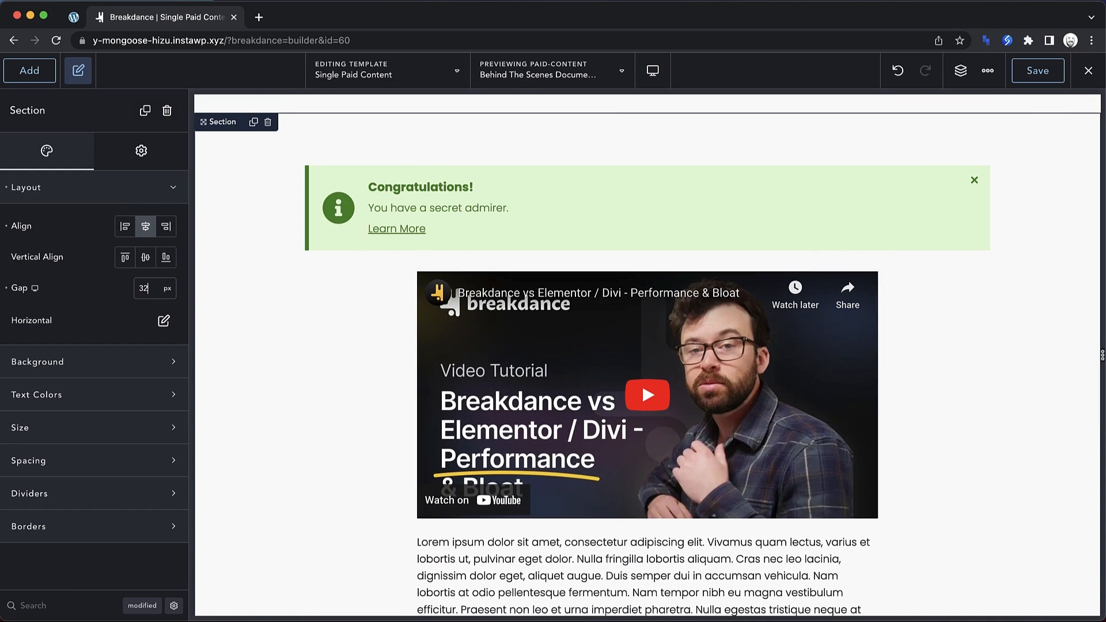
# - Set the notification bar's title to "Want more awesome content?" and description to "You can unlock our entire library by becoming a monthly supporter."
pyautogui.click(807, 187)
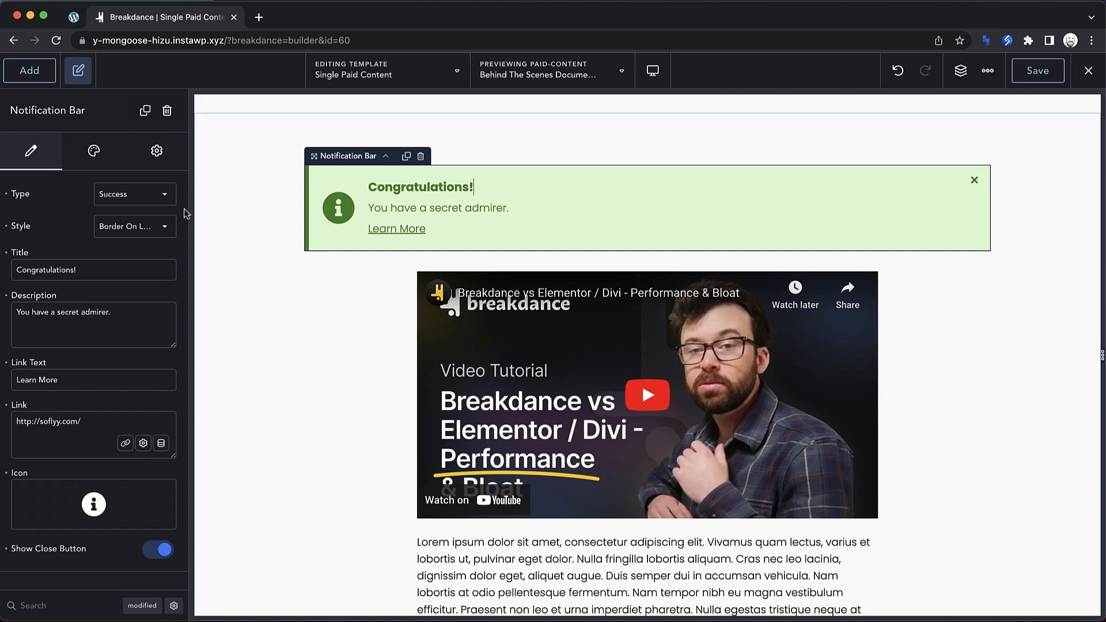
pyautogui.tripleClick(84, 268)
pyautogui.write('Want more awesome ')
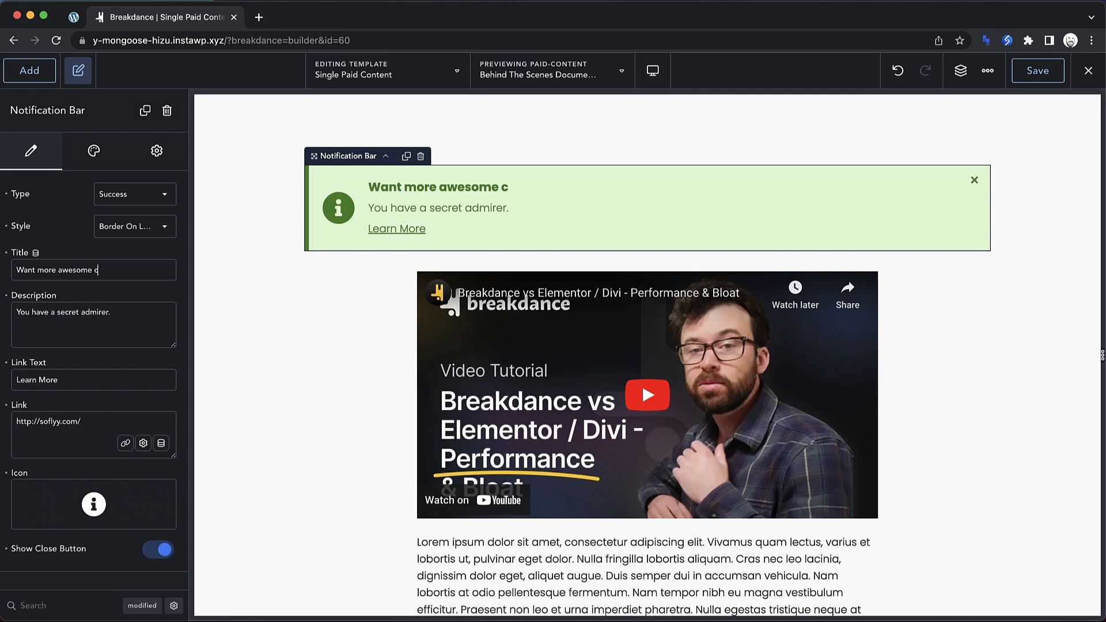
pyautogui.write('content?')
pyautogui.tripleClick(84, 330)
pyautogui.write('You can unl')
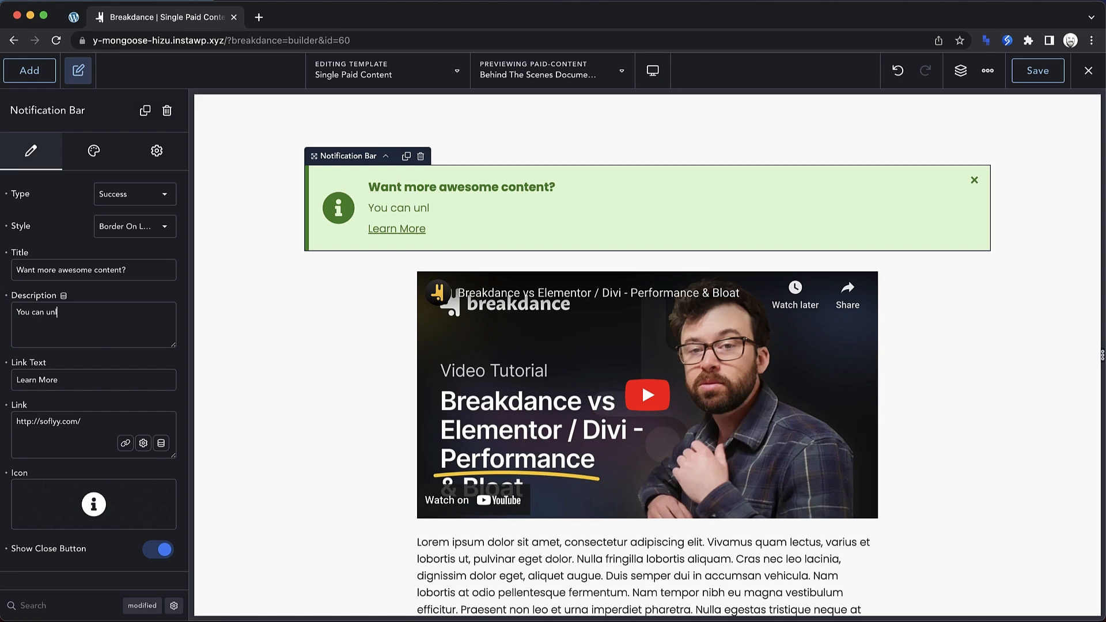
pyautogui.write('ock our entire library by becoming a m')
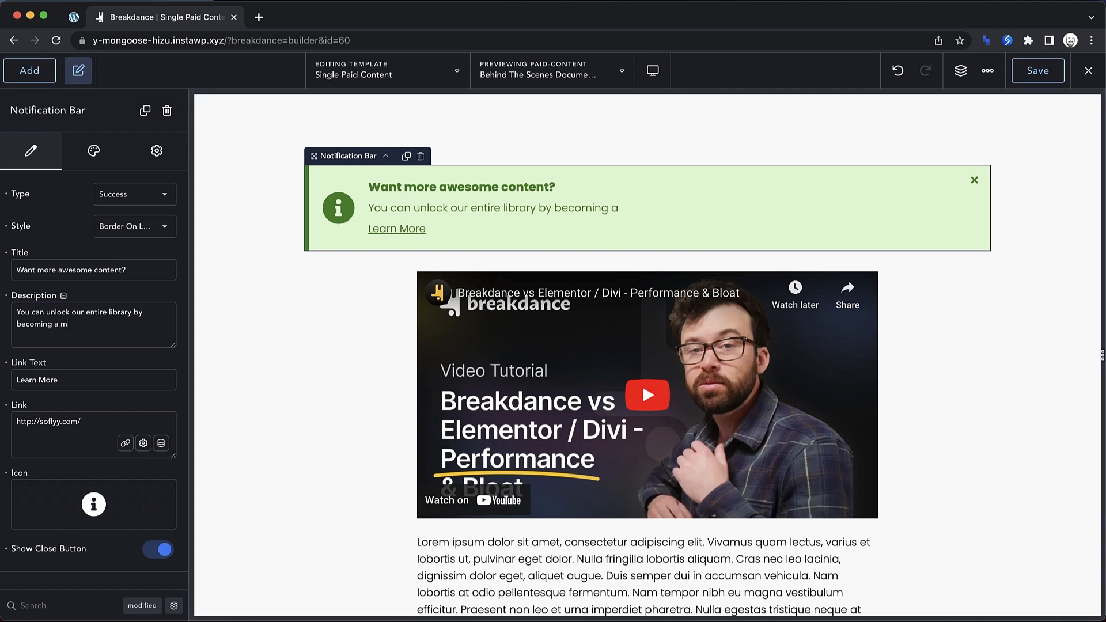
pyautogui.write('onthly supporter.')
# - Set the notification bar's link text to "Join Now" and link it to the Monthly Supporter All-Access Pass product
pyautogui.tripleClick(84, 384)
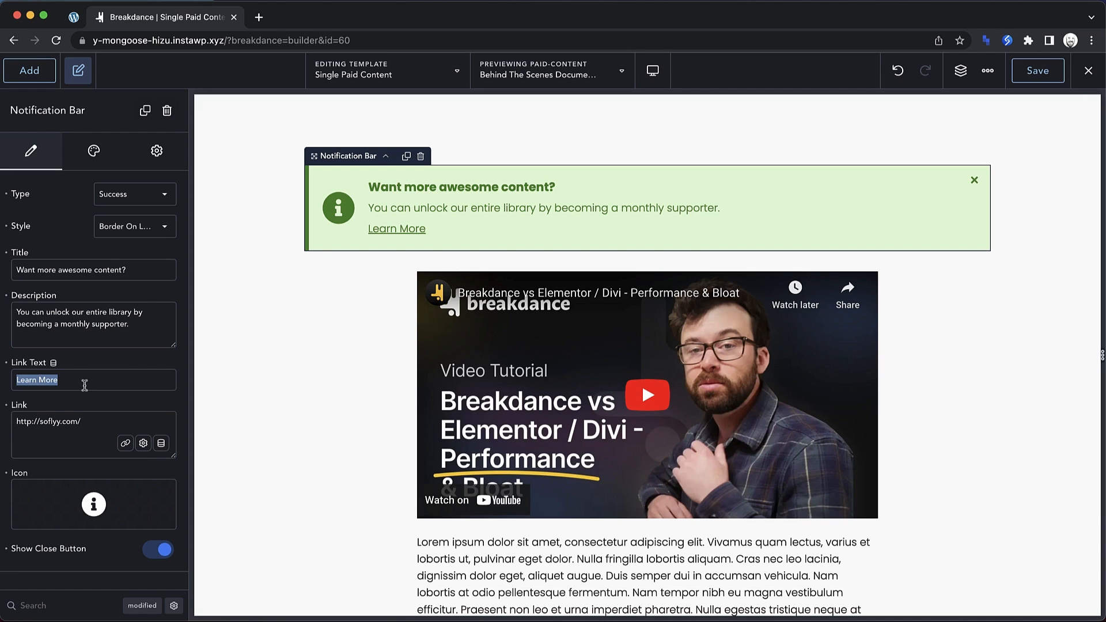
pyautogui.write('Join Now')
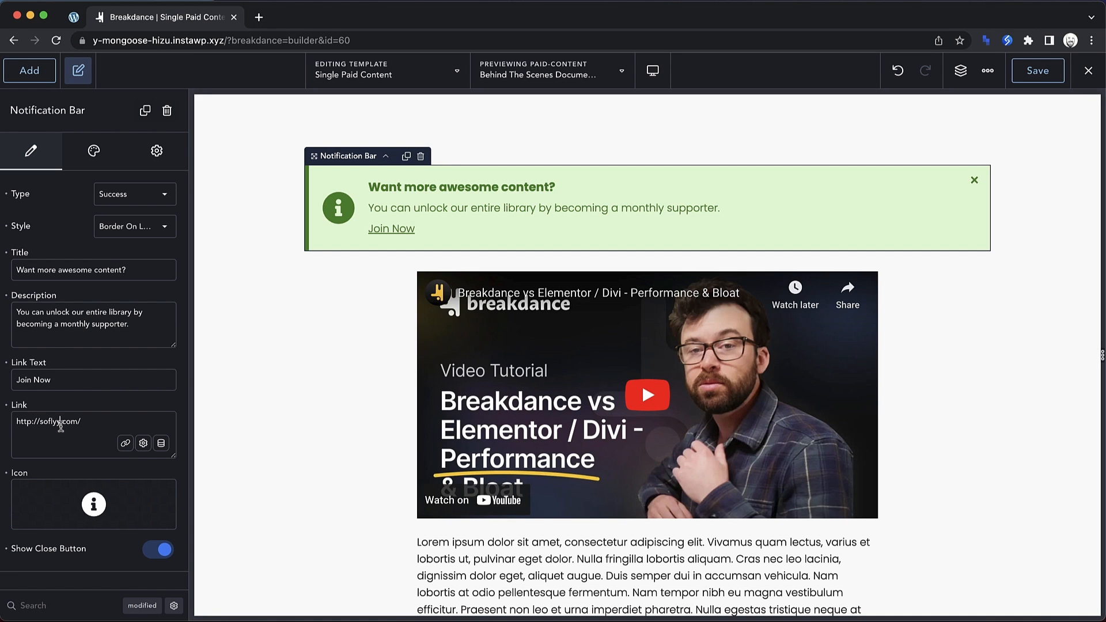
pyautogui.tripleClick(60, 421)
pyautogui.click(125, 443)
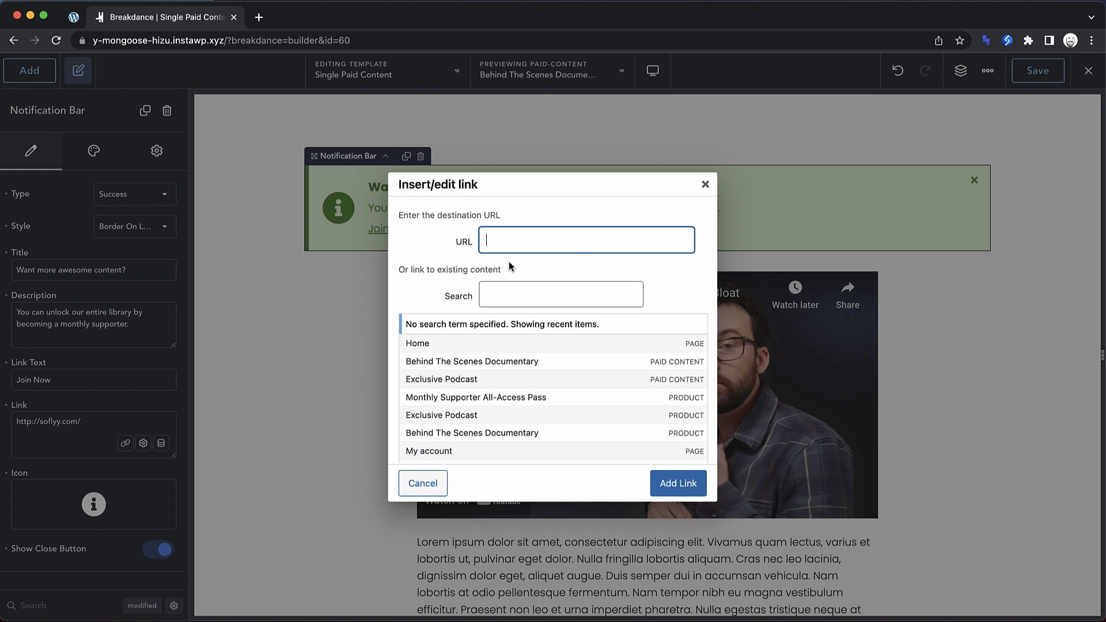
pyautogui.click(512, 288)
pyautogui.write('monthly')
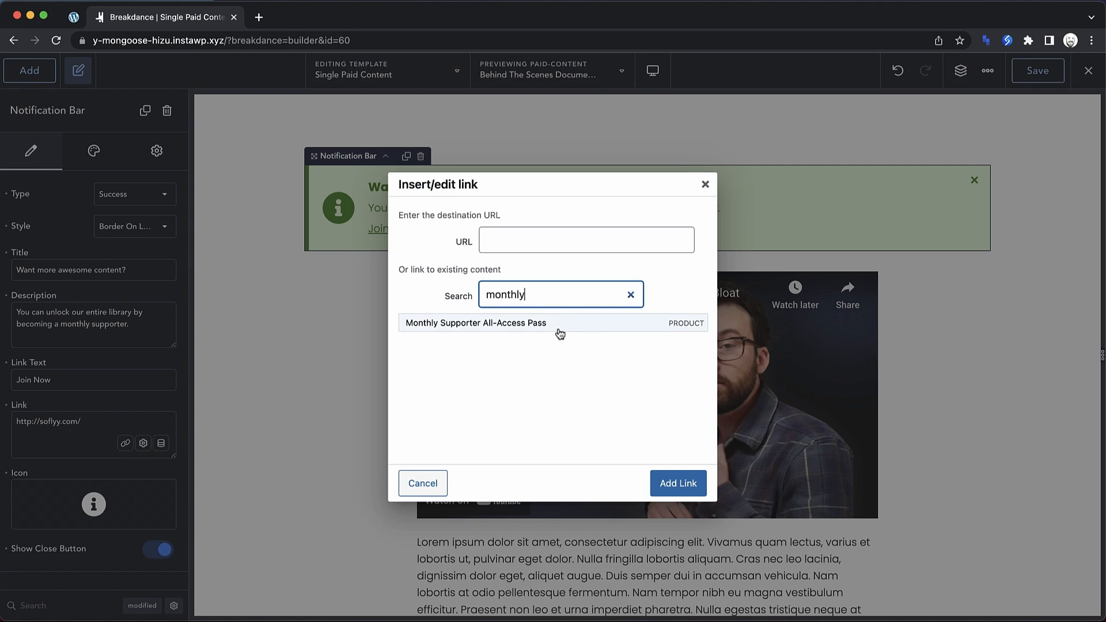
pyautogui.click(559, 334)
pyautogui.click(665, 481)
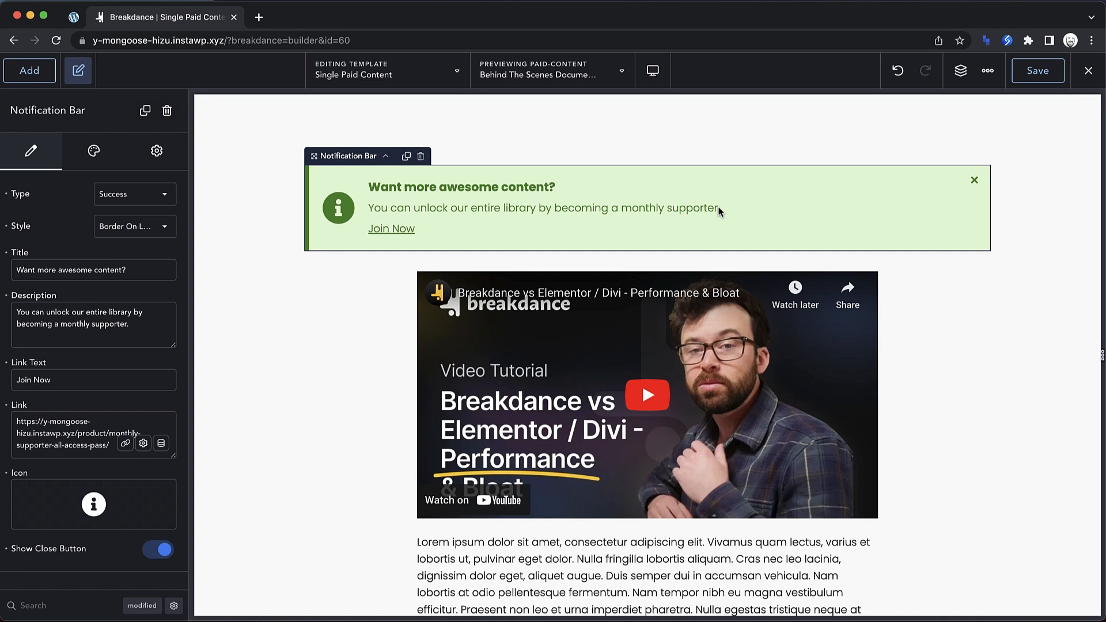
# - Add a new Section below the section containing the post content
pyautogui.scroll(-5, 719, 211)
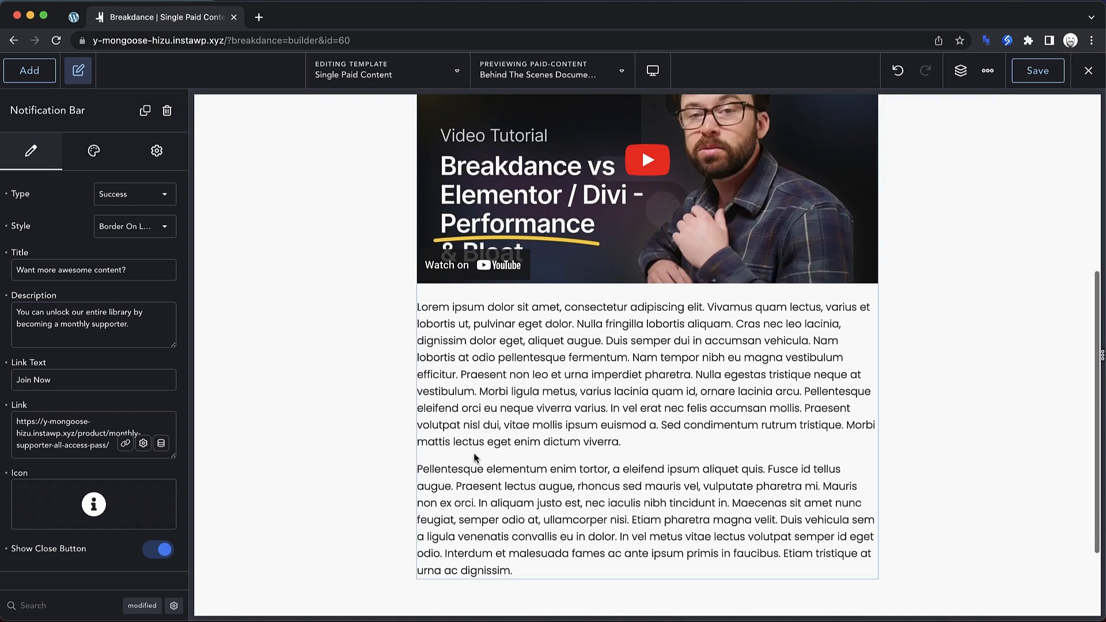
pyautogui.scroll(-2, 596, 412)
pyautogui.click(300, 489)
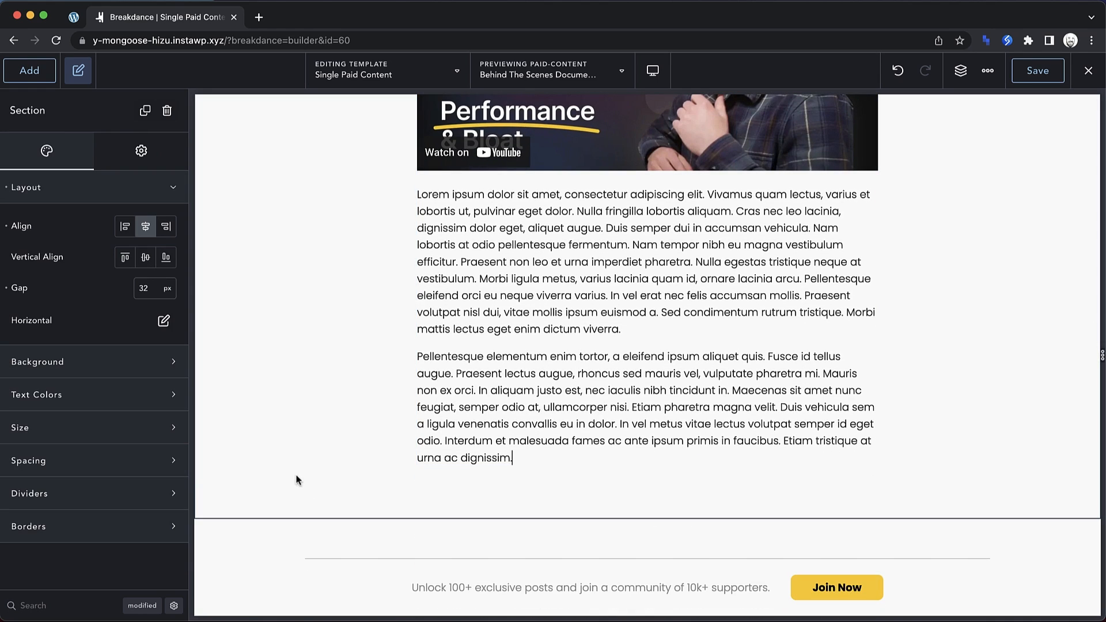
pyautogui.click(33, 81)
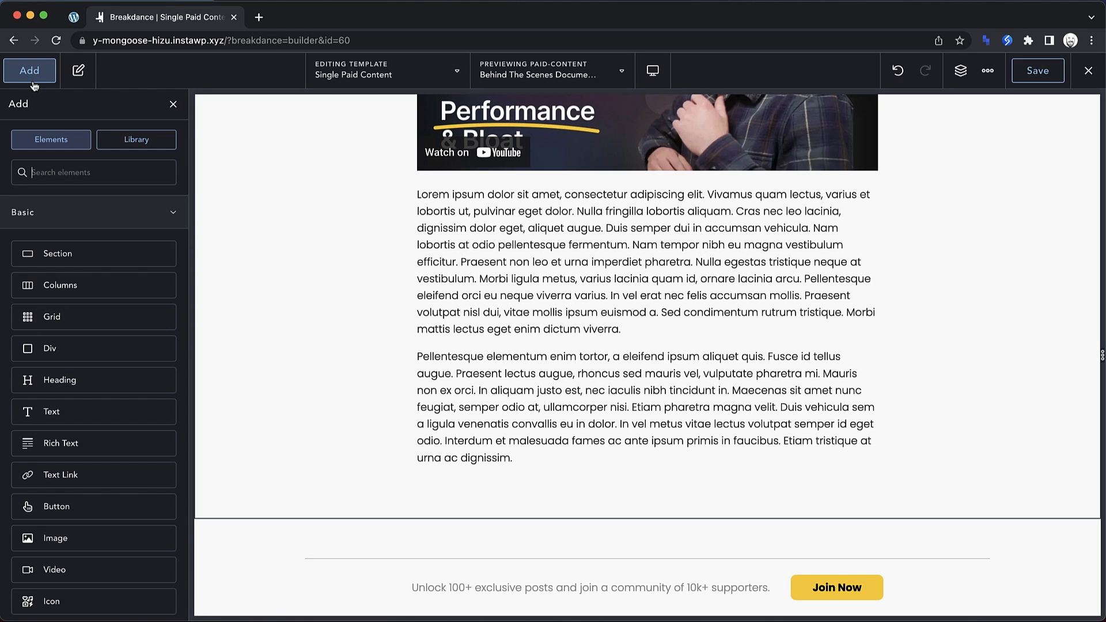
pyautogui.write('sec')
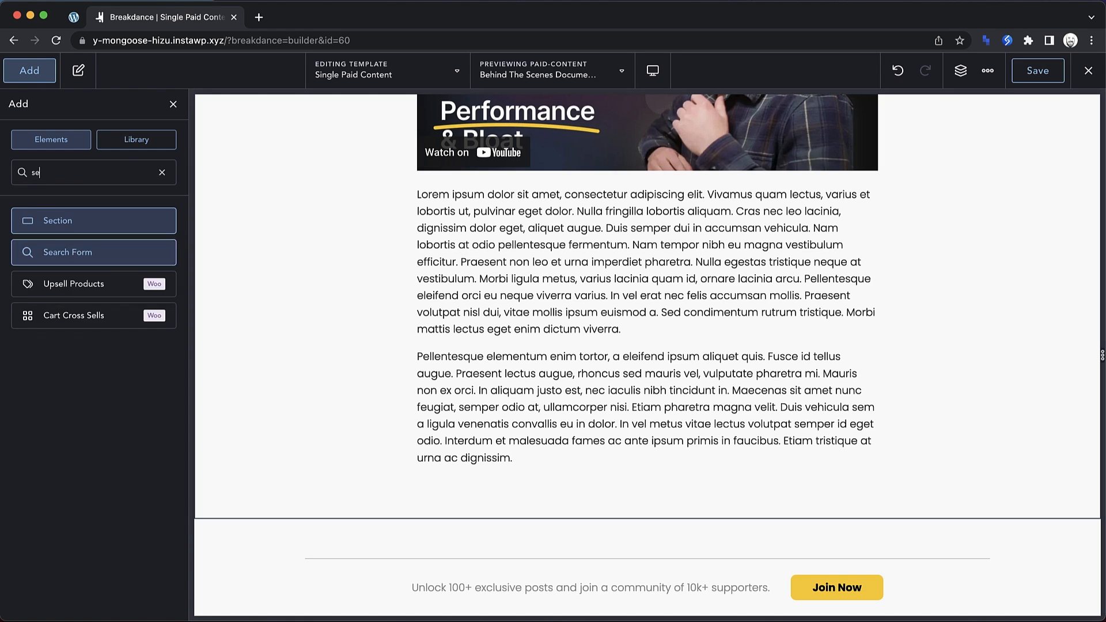
pyautogui.click(72, 228)
# - Give the new section a background image using the black and yellow graffiti picture from the media library
pyautogui.click(72, 228)
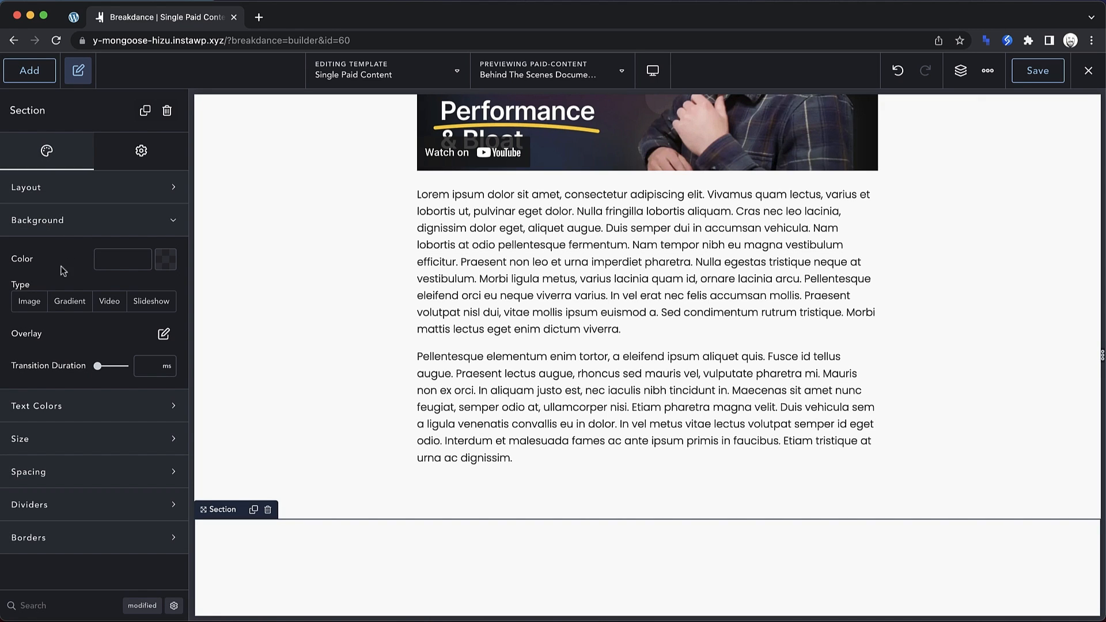
pyautogui.click(31, 301)
pyautogui.click(91, 373)
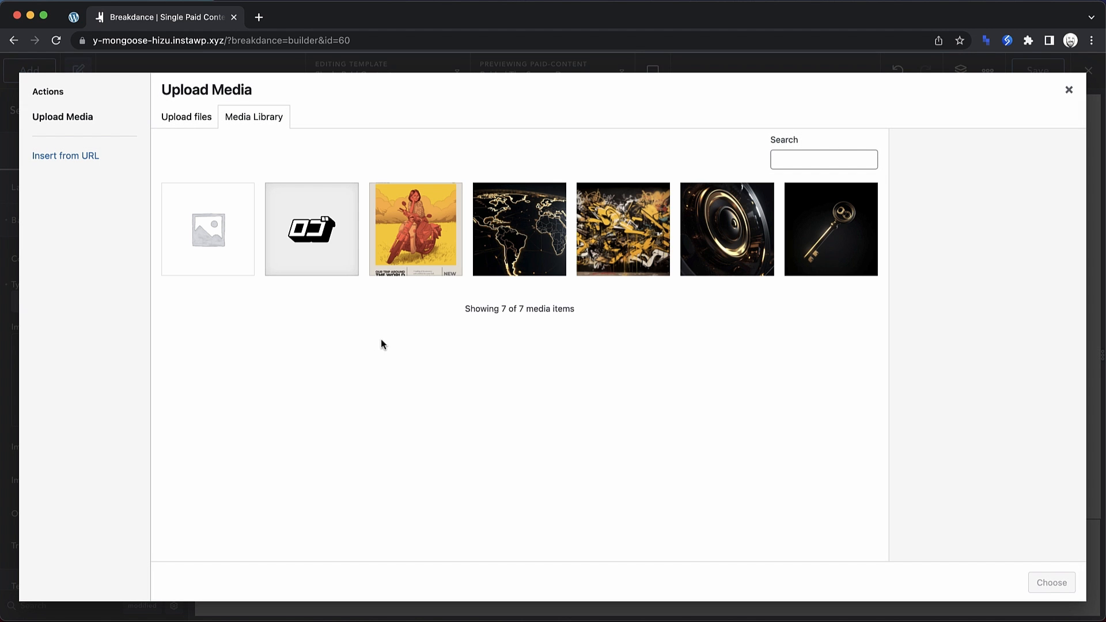
pyautogui.click(623, 229)
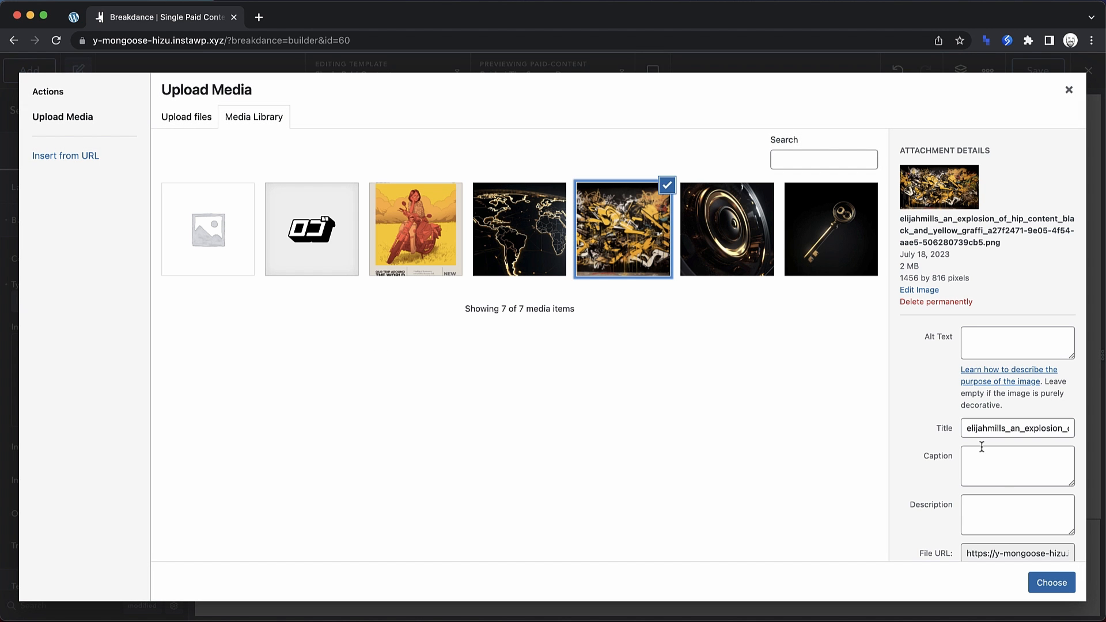
pyautogui.click(1058, 596)
# - Add a semi-transparent black overlay (#000000DE) over the graffiti section's background image
pyautogui.scroll(-4, 937, 427)
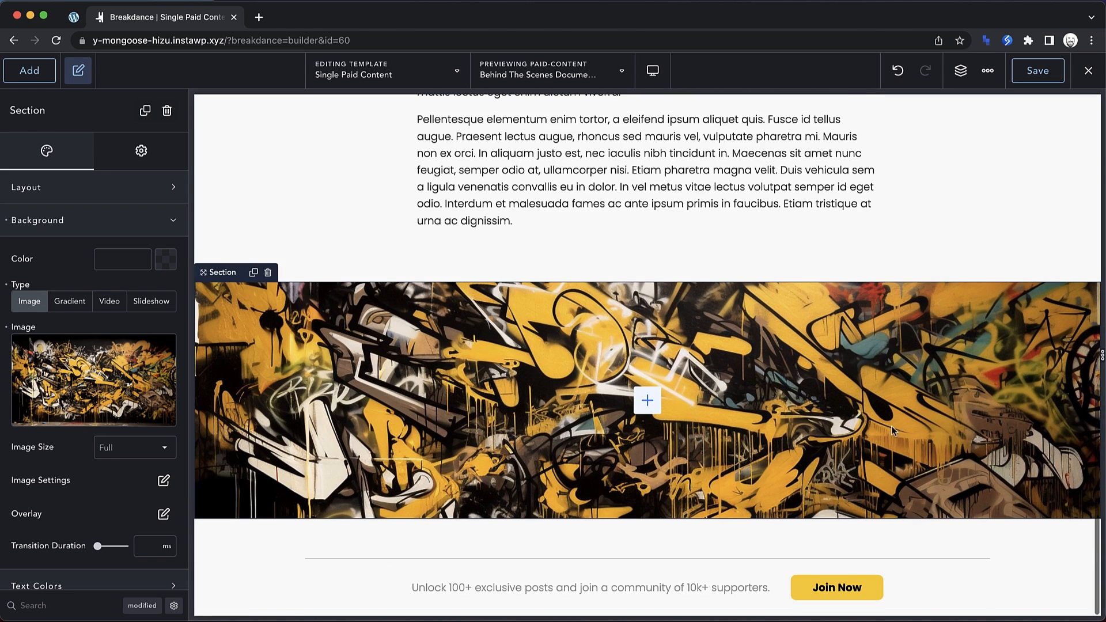
pyautogui.click(164, 511)
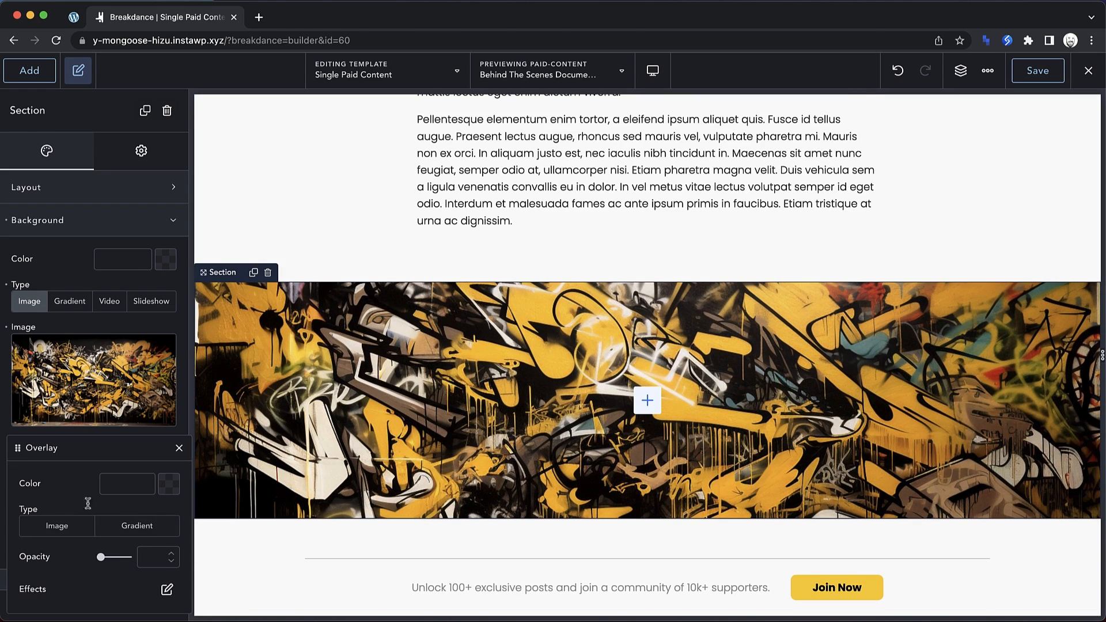
pyautogui.click(162, 487)
pyautogui.moveTo(68, 475); pyautogui.dragTo(60, 522)
pyautogui.moveTo(167, 535)
pyautogui.mouseDown()
pyautogui.moveTo(133, 537)
pyautogui.moveTo(154, 538)
pyautogui.mouseUp()
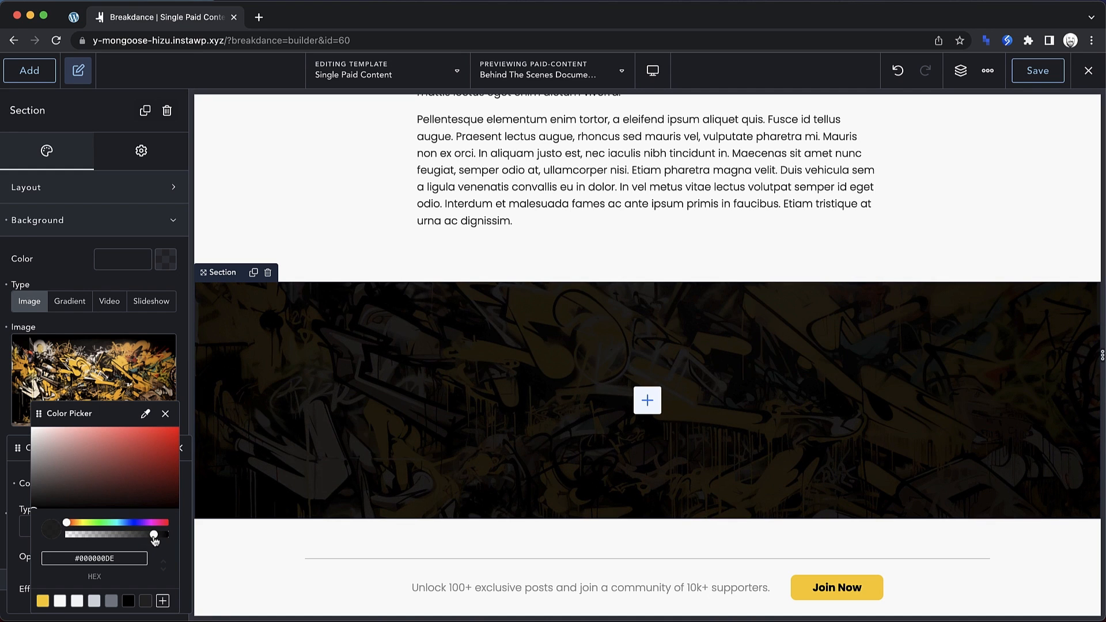
pyautogui.click(377, 450)
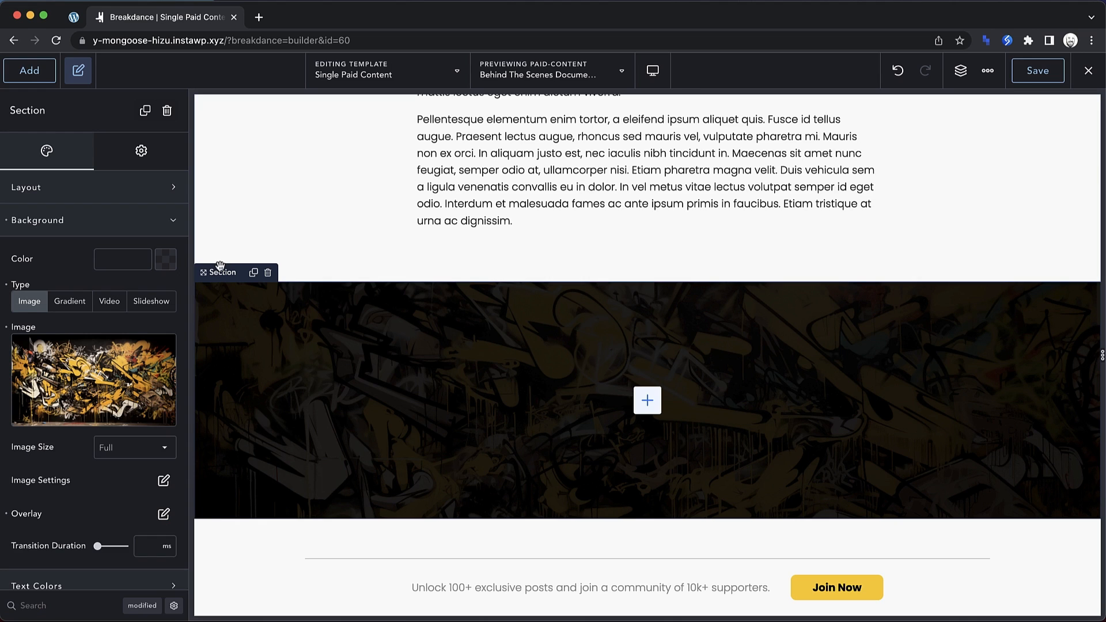
# - Add an Icon Box element to the graffiti section and center-align the section's contents
pyautogui.click(37, 79)
pyautogui.write('icon')
pyautogui.click(62, 229)
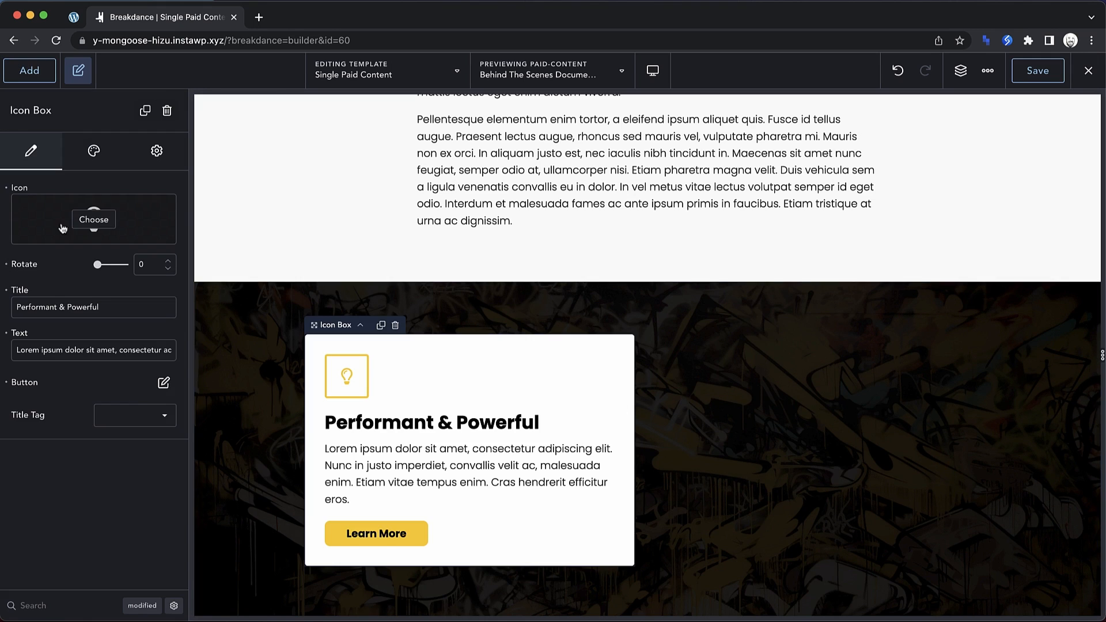
pyautogui.click(737, 401)
pyautogui.click(76, 190)
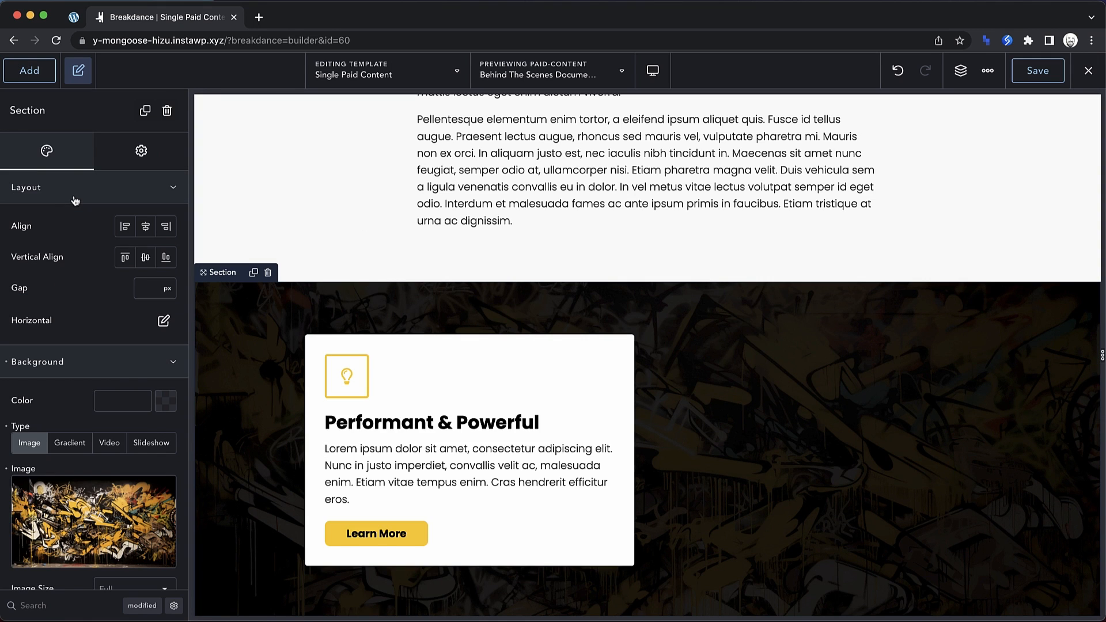
pyautogui.click(146, 226)
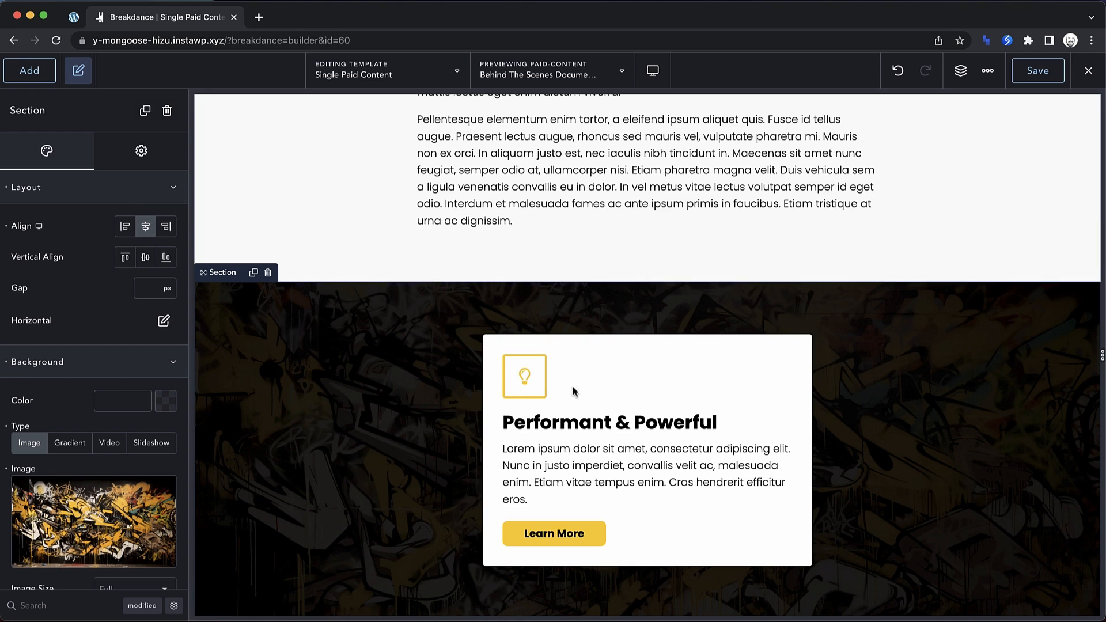
# - Set the icon box title to "Paid Content" and its text to "Please become a member to view this exclusive content."
pyautogui.click(628, 371)
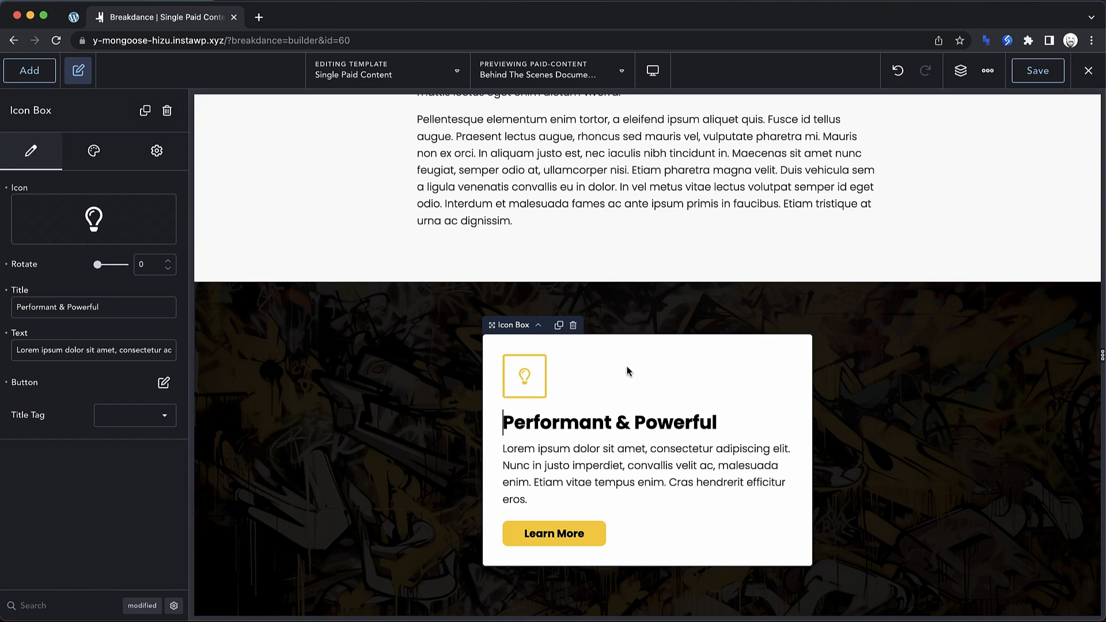
pyautogui.scroll(-2, 627, 371)
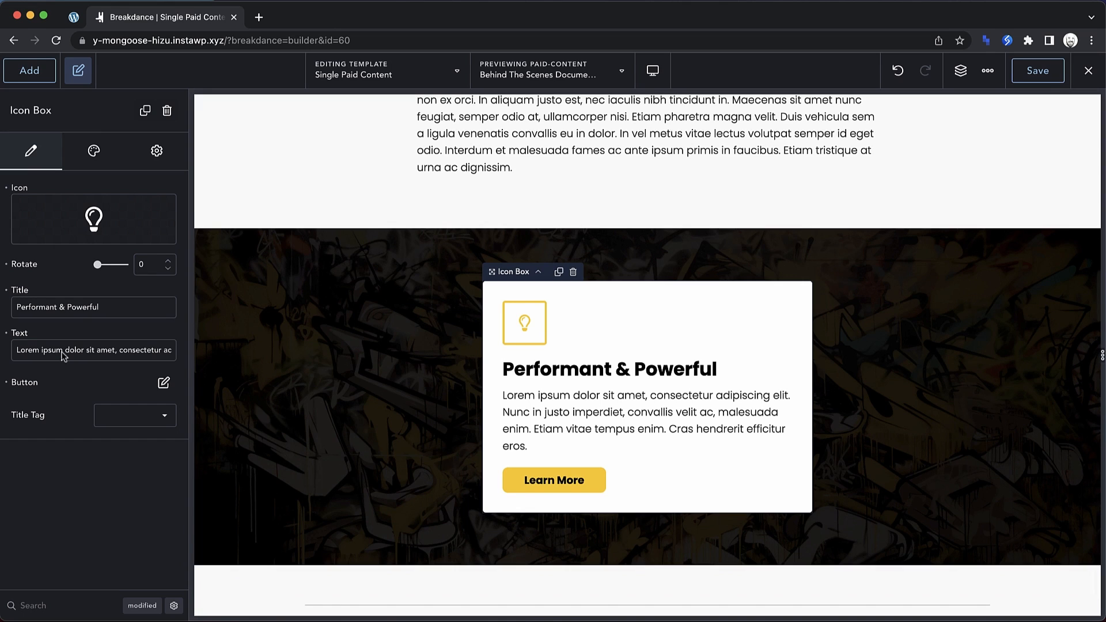
pyautogui.tripleClick(73, 308)
pyautogui.write('Paid Content')
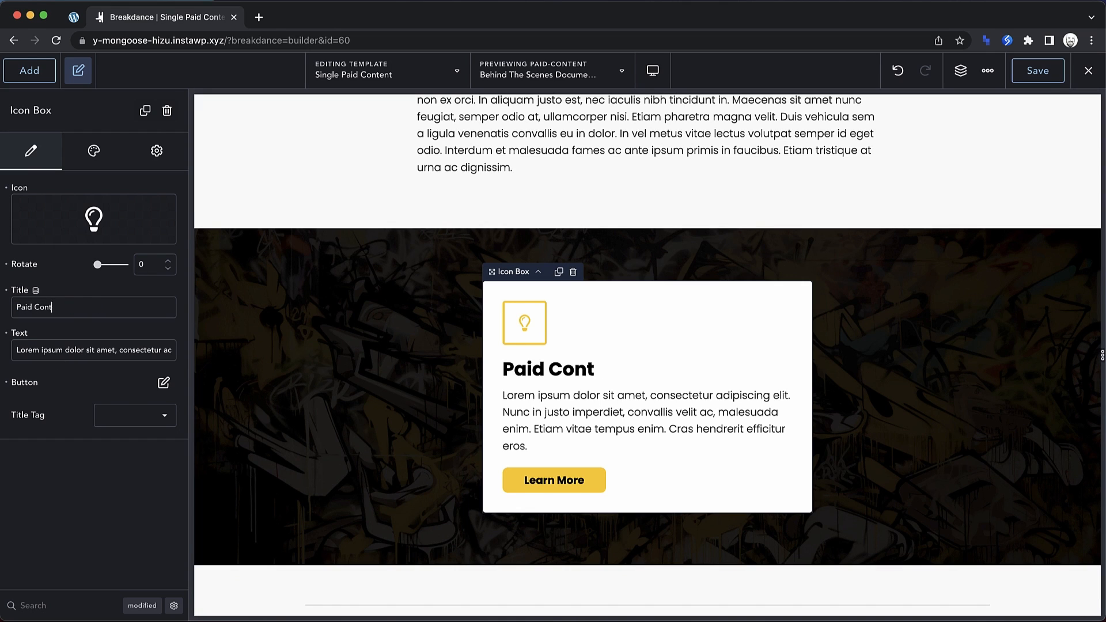
pyautogui.doubleClick(69, 350)
pyautogui.tripleClick(68, 351)
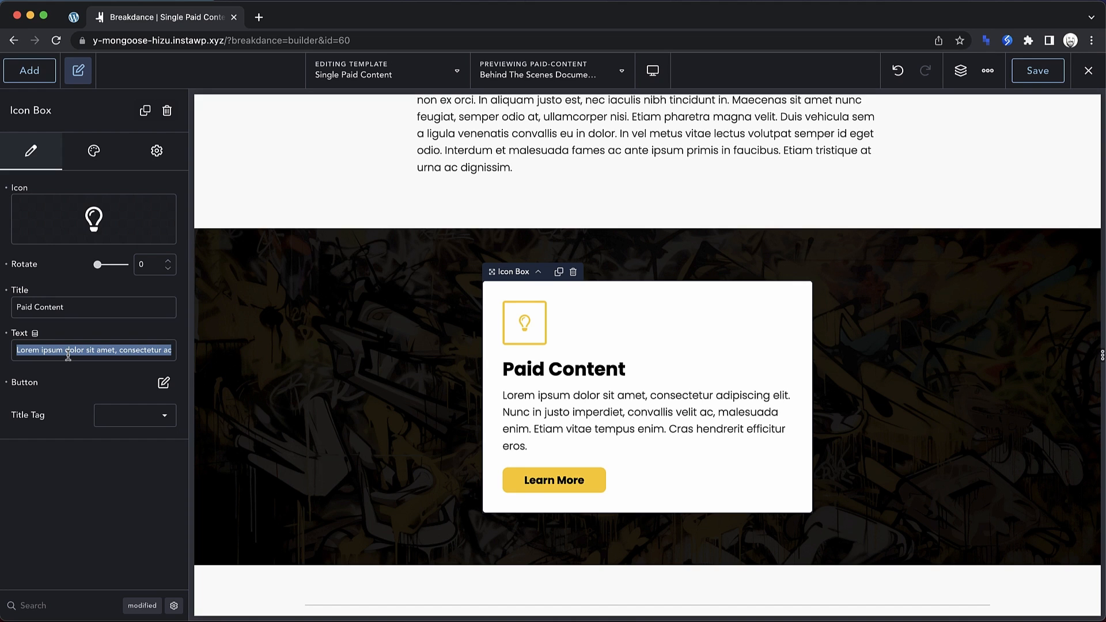
pyautogui.write('Please become a m')
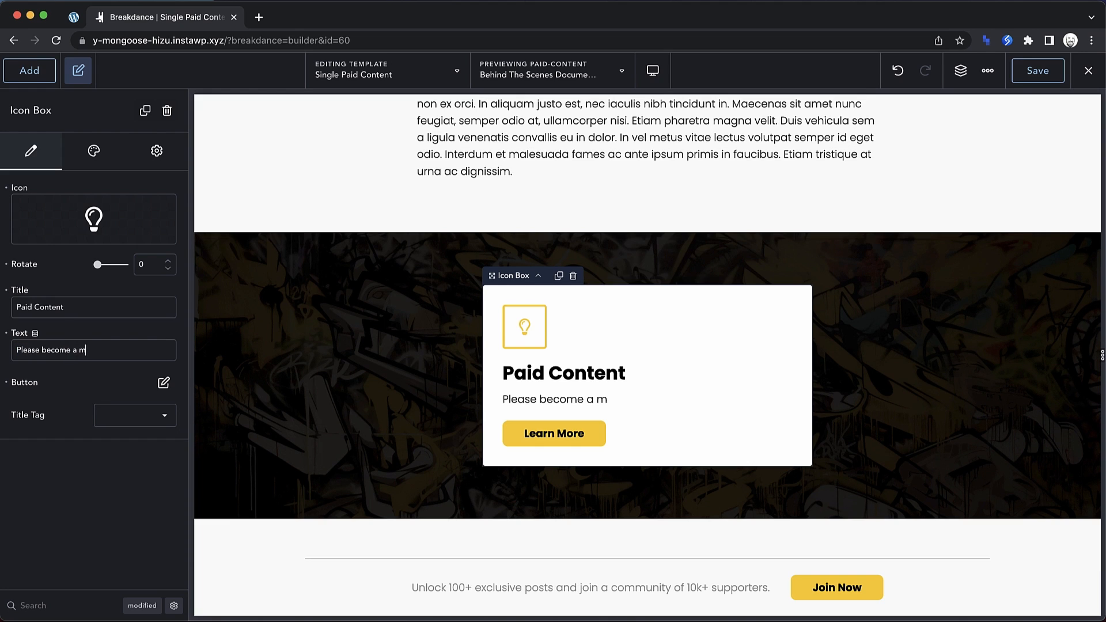
pyautogui.write('ember to view this ')
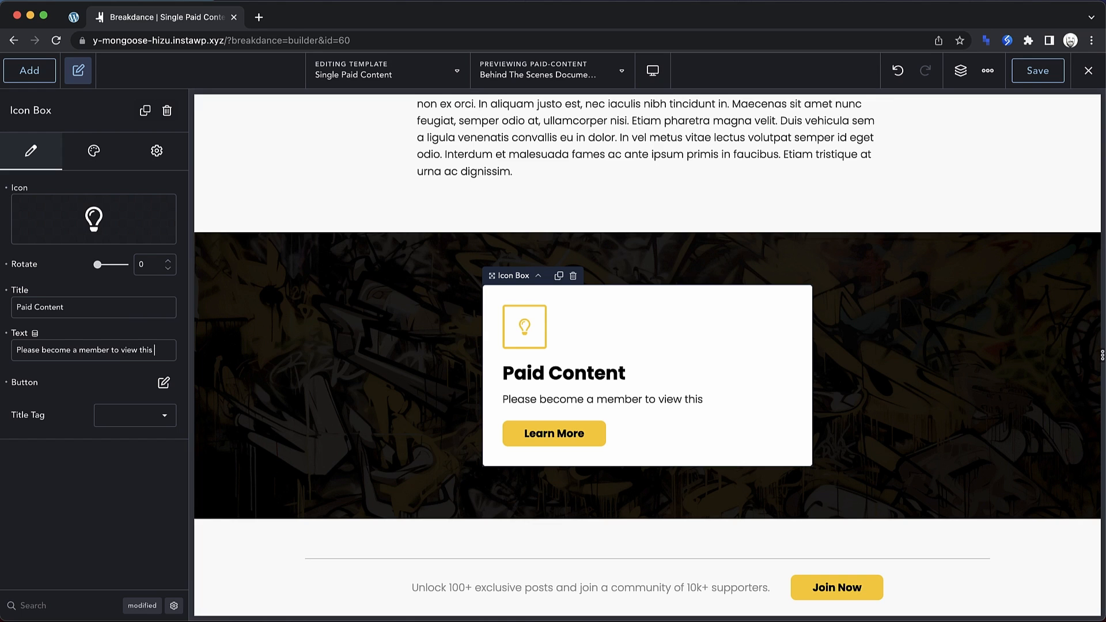
pyautogui.write('exclusive content.')
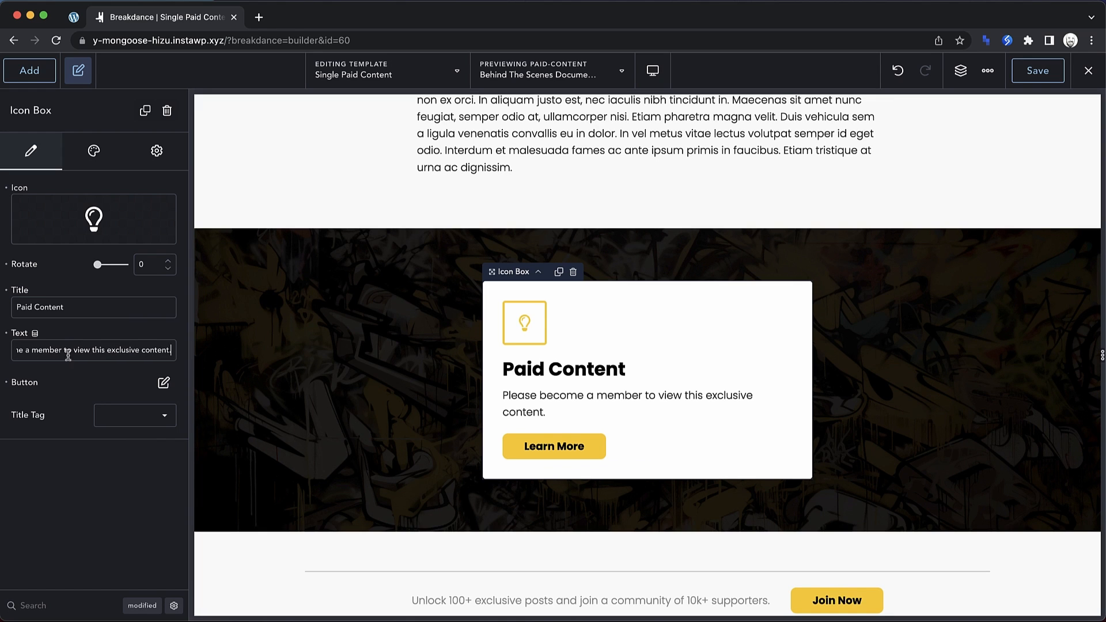
# - Set the icon box button's text to "Join Now"
pyautogui.click(161, 388)
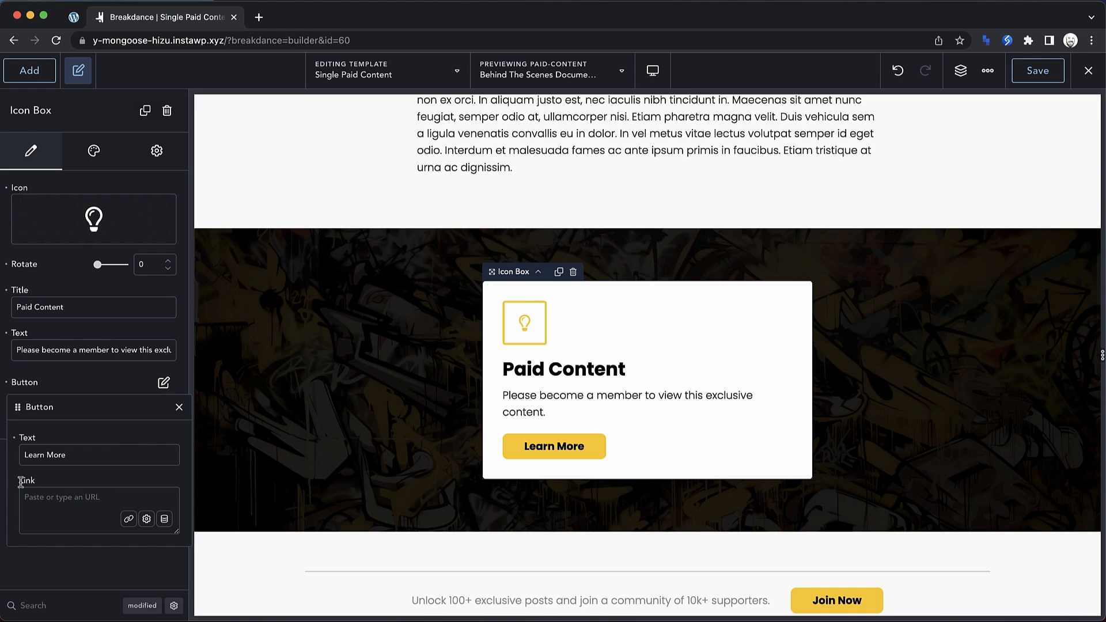
pyautogui.tripleClick(99, 455)
pyautogui.write('Join Now')
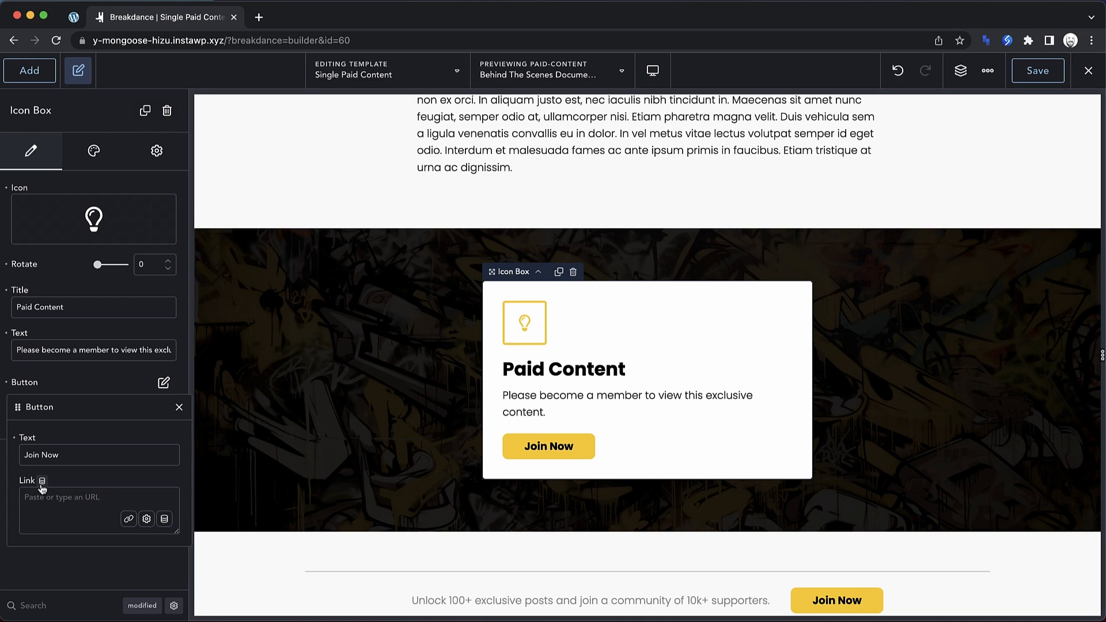
# - Link the icon box's Join Now button to the Monthly Supporter All-Access Pass product and save the template
pyautogui.click(129, 518)
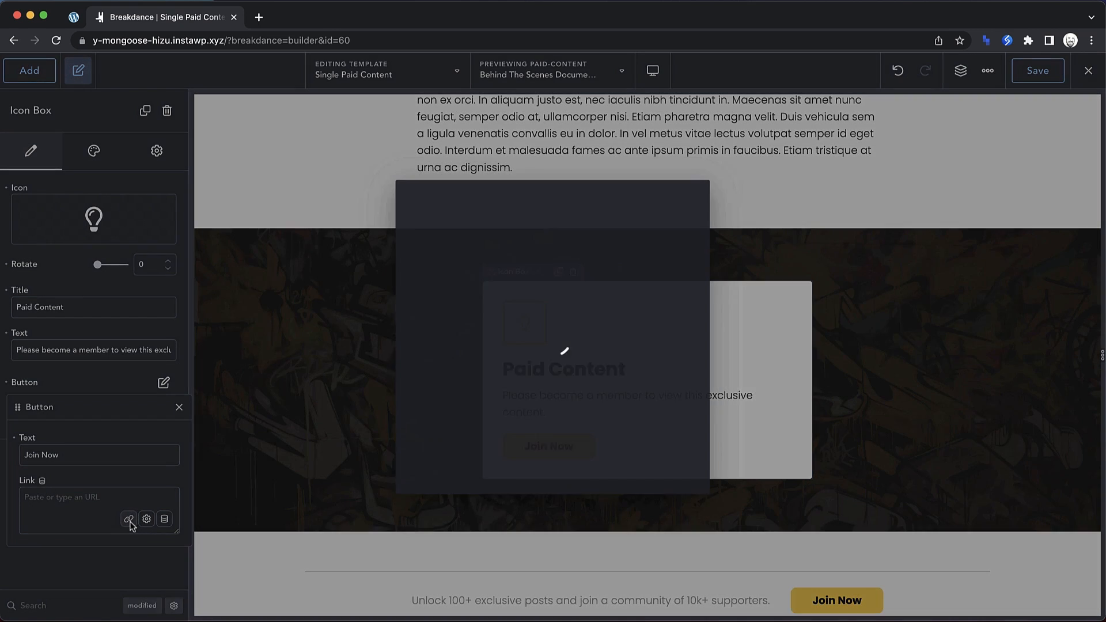
pyautogui.click(543, 295)
pyautogui.write('monthly')
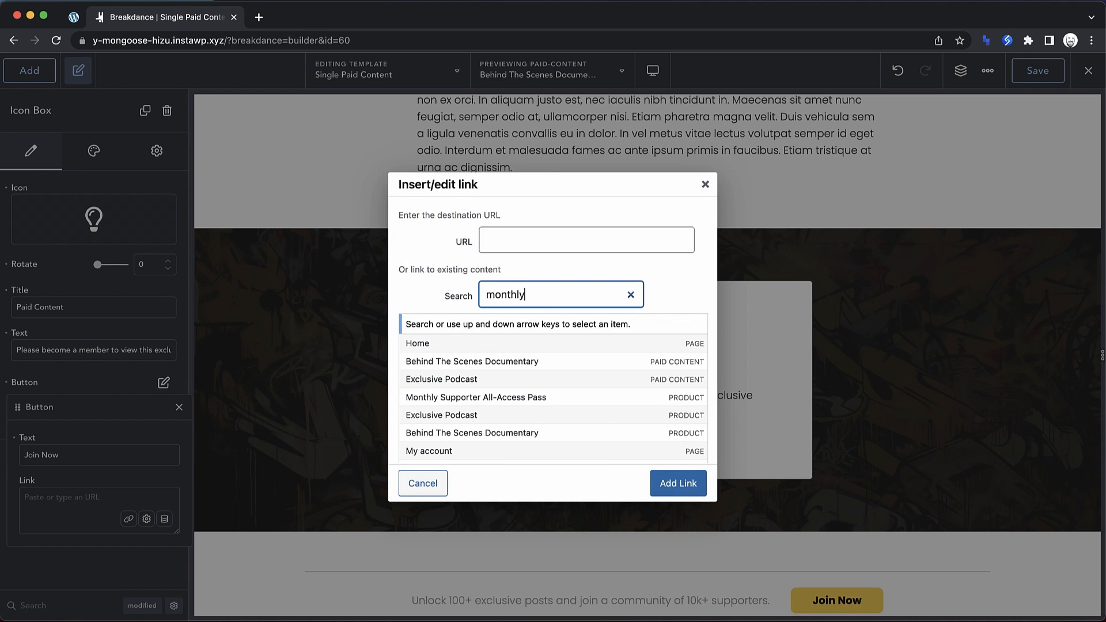
pyautogui.click(525, 327)
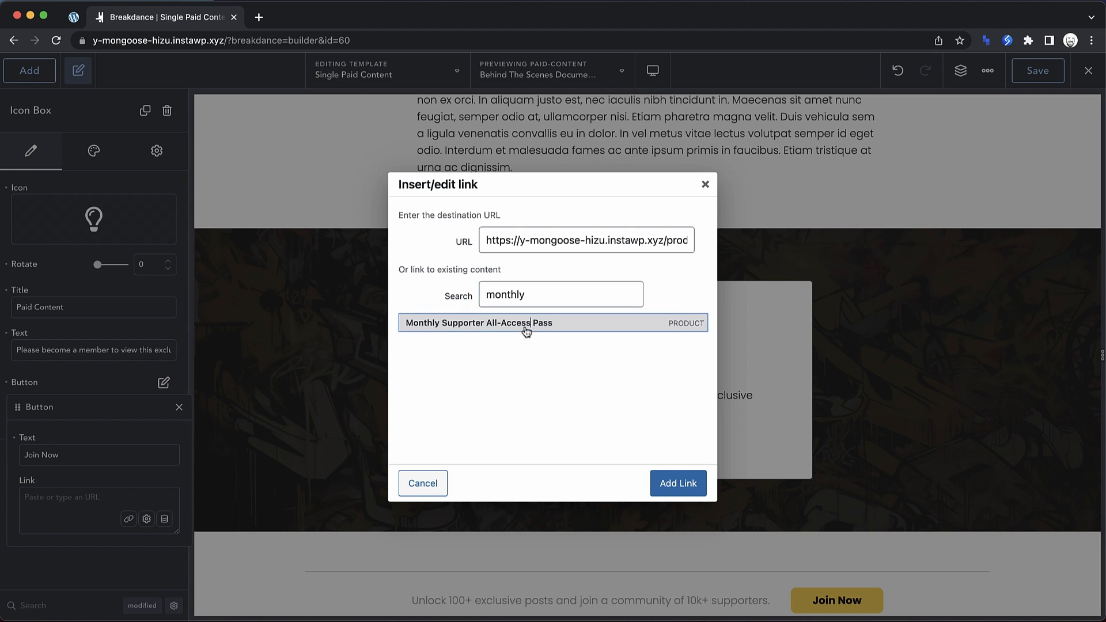
pyautogui.click(670, 484)
pyautogui.click(1046, 73)
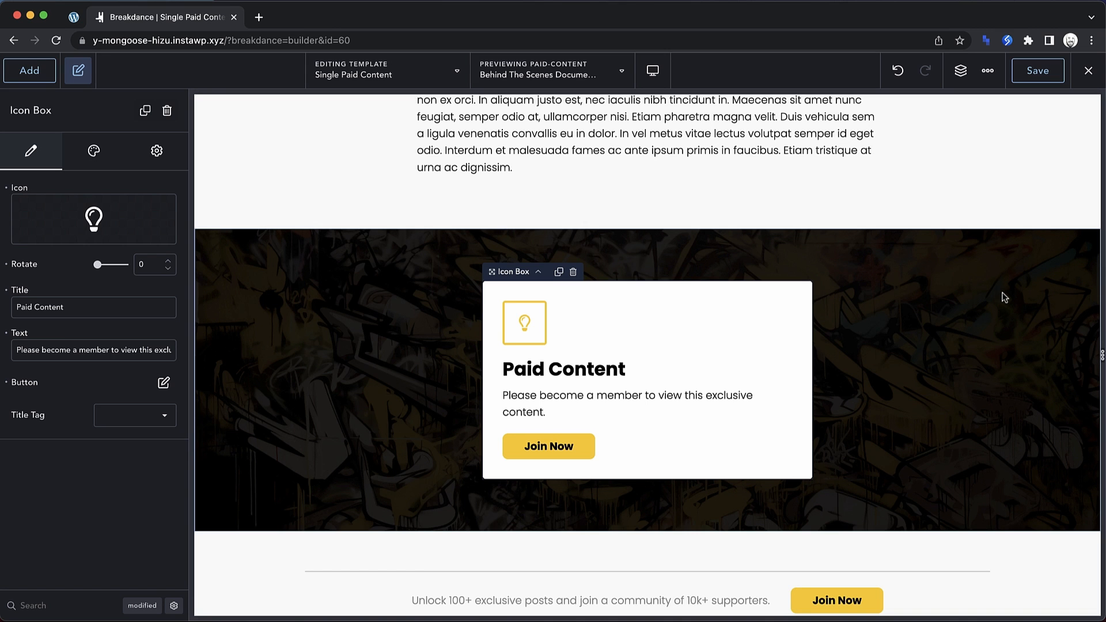
# - Add a display condition to the section holding the notification bar and post content: User Subscriptions is one of 40
pyautogui.scroll(10, 1004, 297)
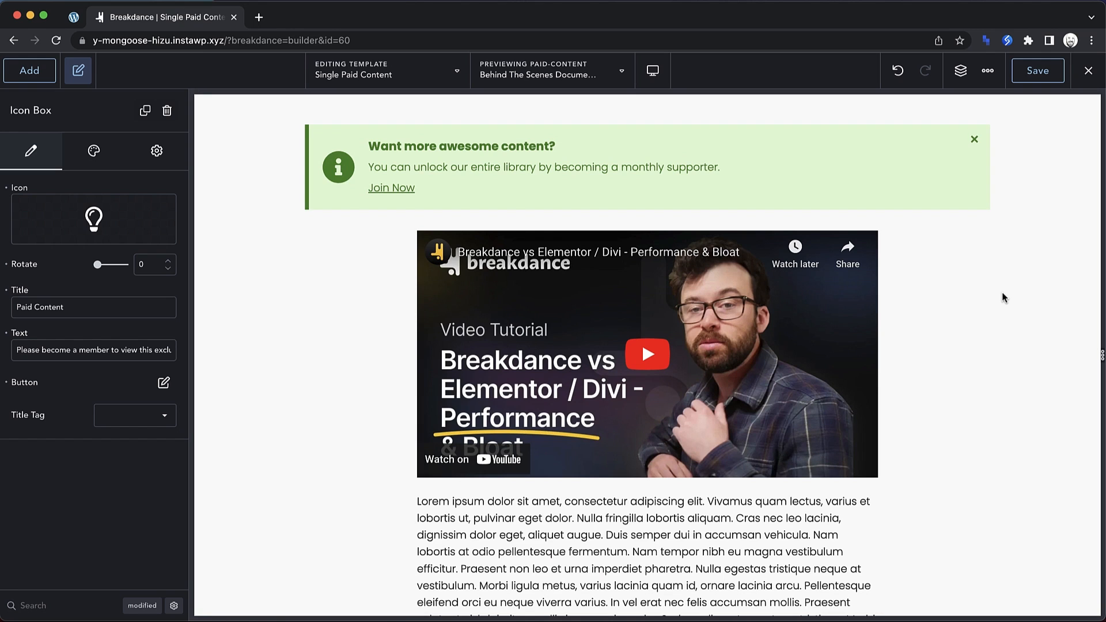
pyautogui.scroll(2, 1002, 295)
pyautogui.scroll(1, 1001, 291)
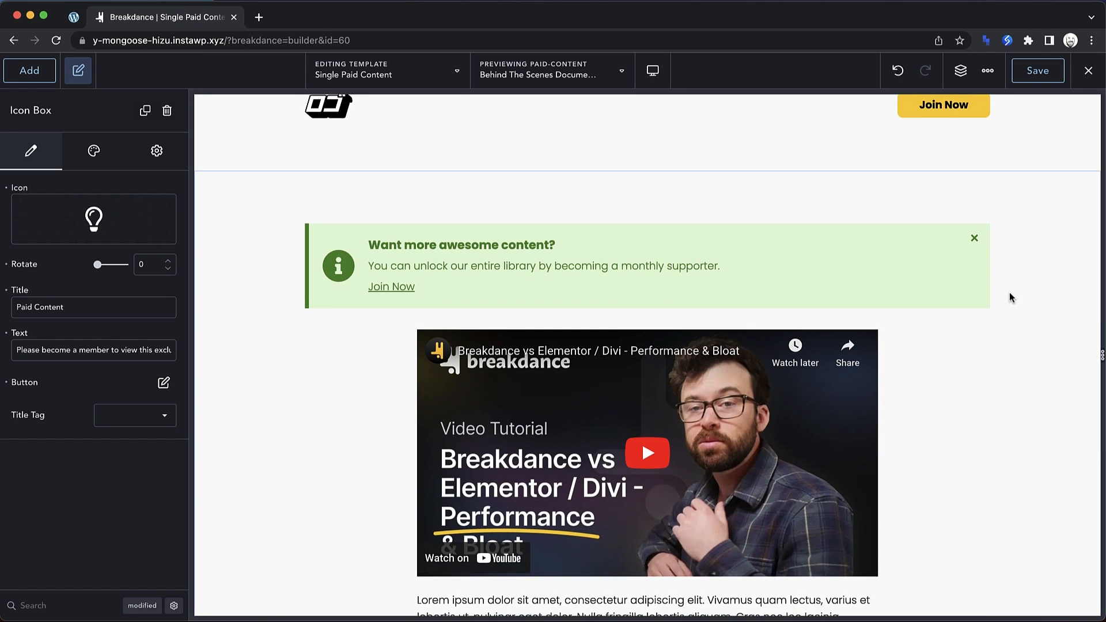
pyautogui.scroll(-1, 1009, 292)
pyautogui.click(1015, 297)
pyautogui.scroll(-1, 1039, 296)
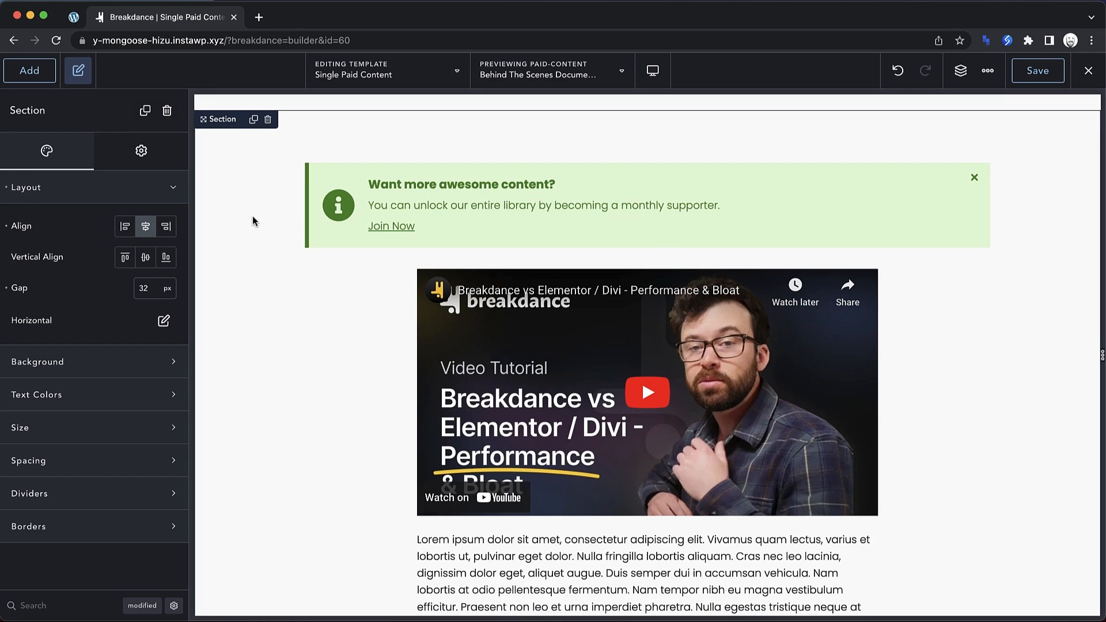
pyautogui.click(142, 150)
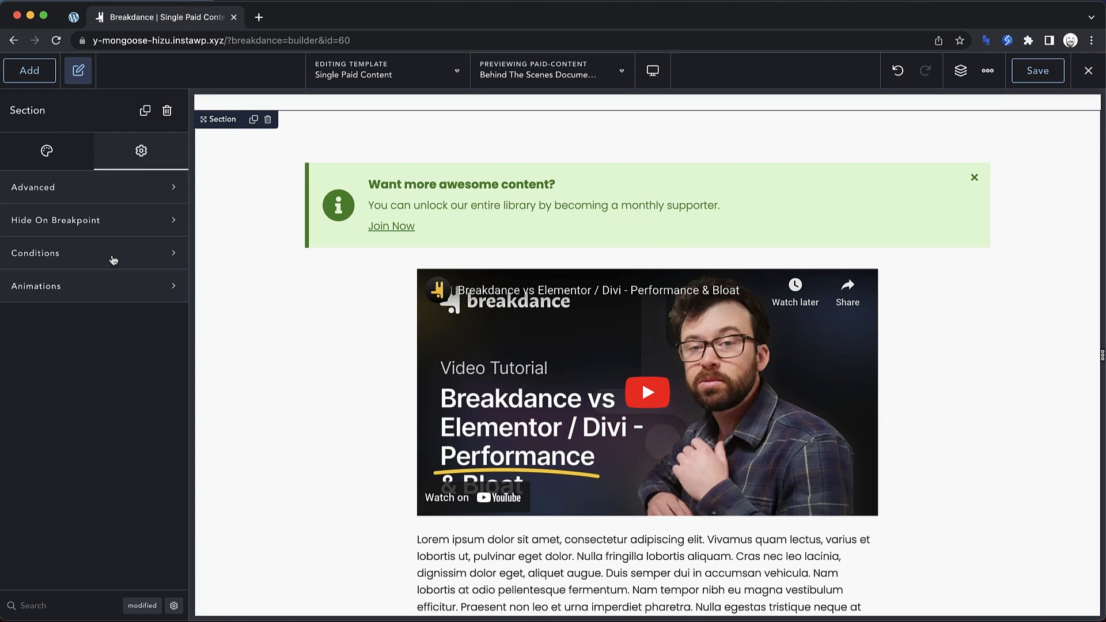
pyautogui.click(114, 258)
pyautogui.click(75, 311)
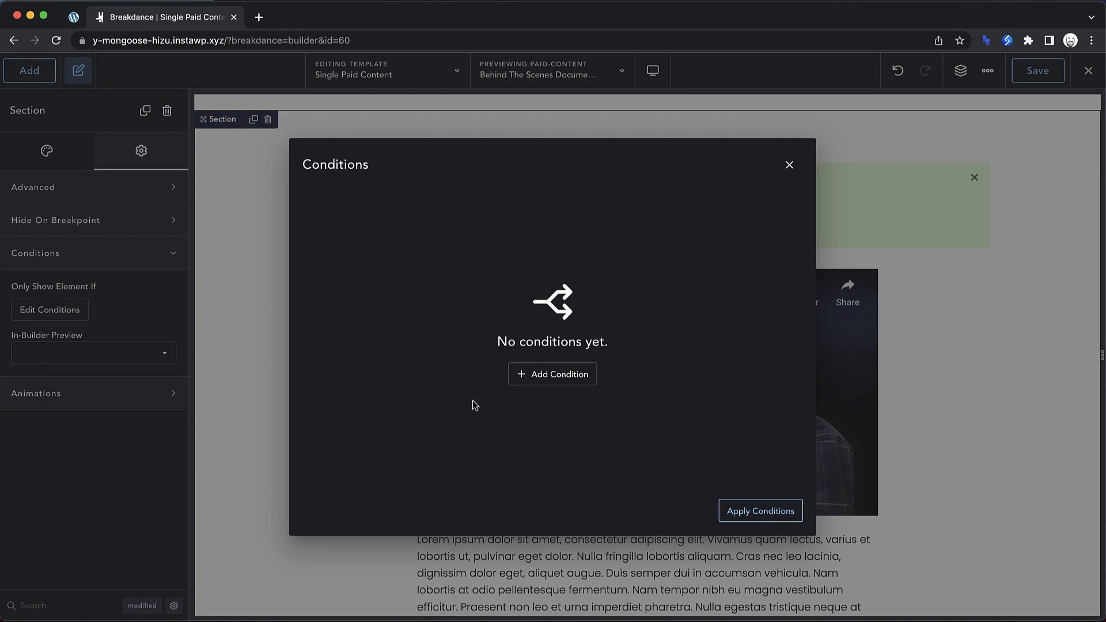
pyautogui.click(562, 376)
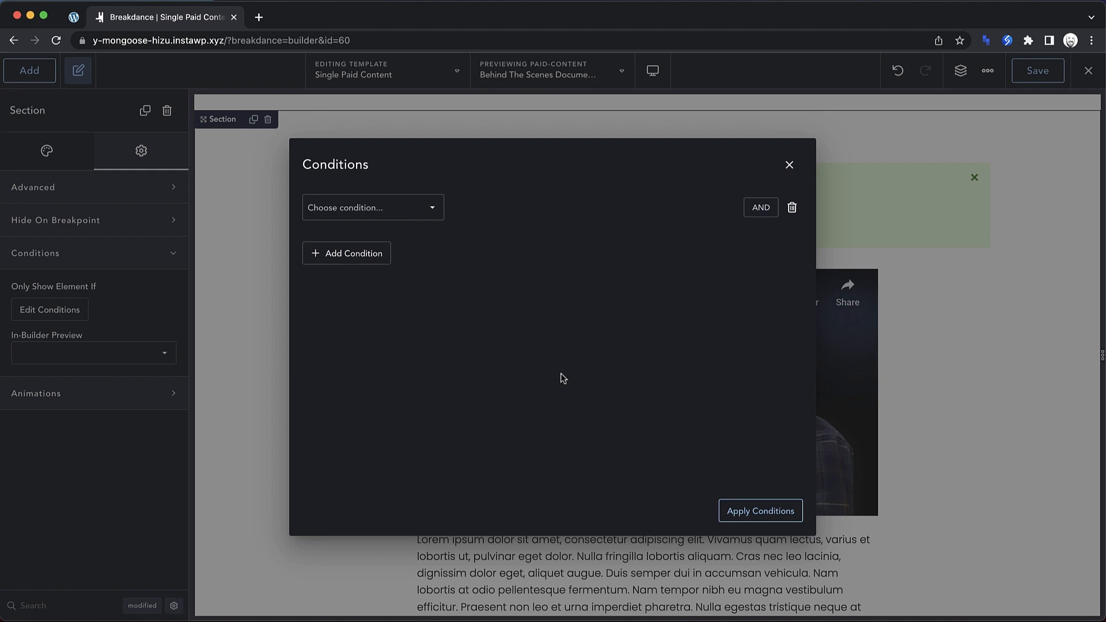
pyautogui.click(402, 213)
pyautogui.scroll(-10, 398, 257)
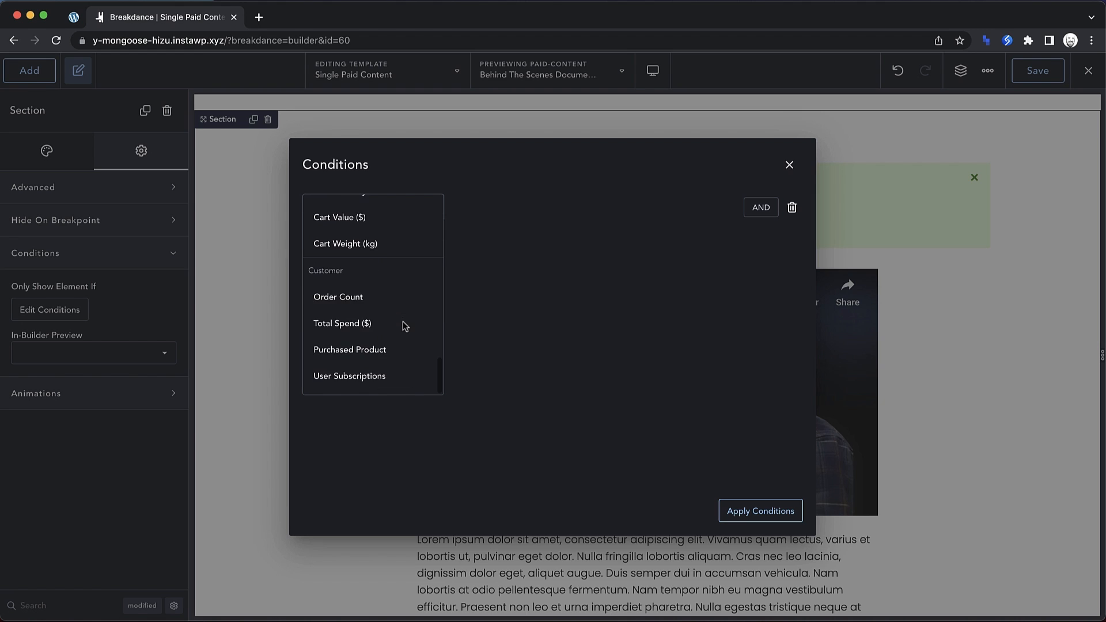
pyautogui.click(348, 377)
pyautogui.click(617, 208)
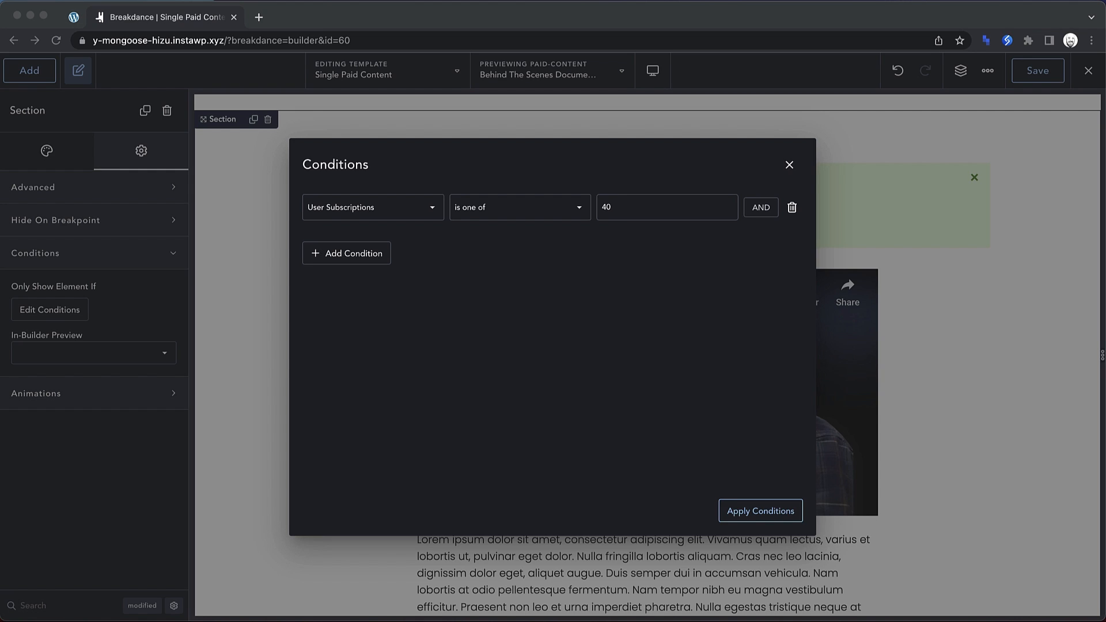
pyautogui.click(632, 258)
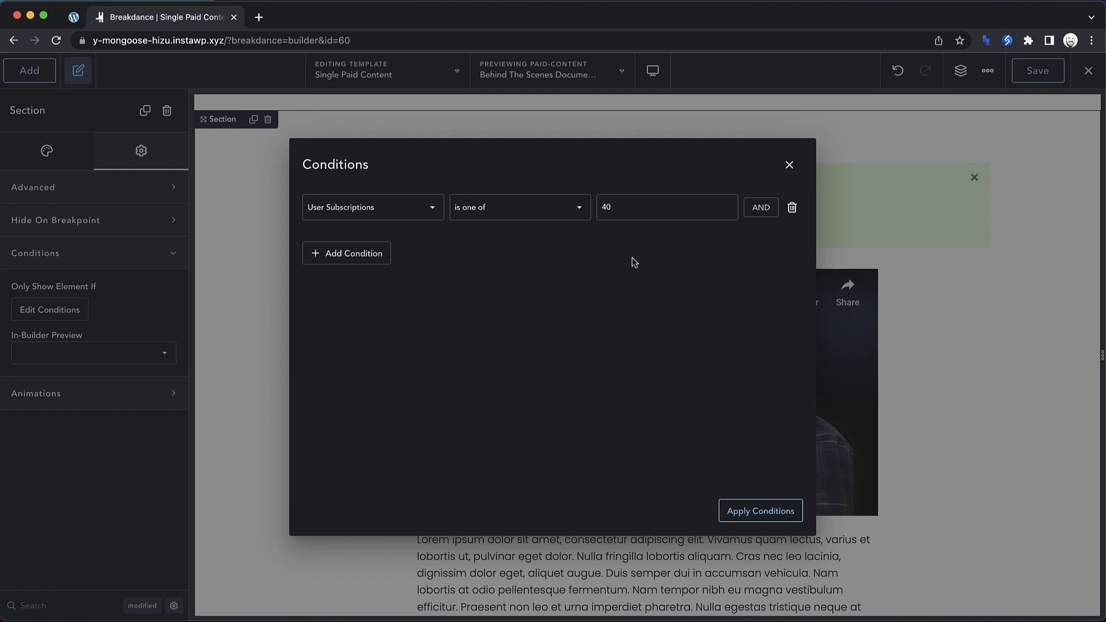
# - Add an alternative (OR) condition to the section using dynamic data: User Purchases (ID) contains the ACF field Linked Product
pyautogui.click(345, 260)
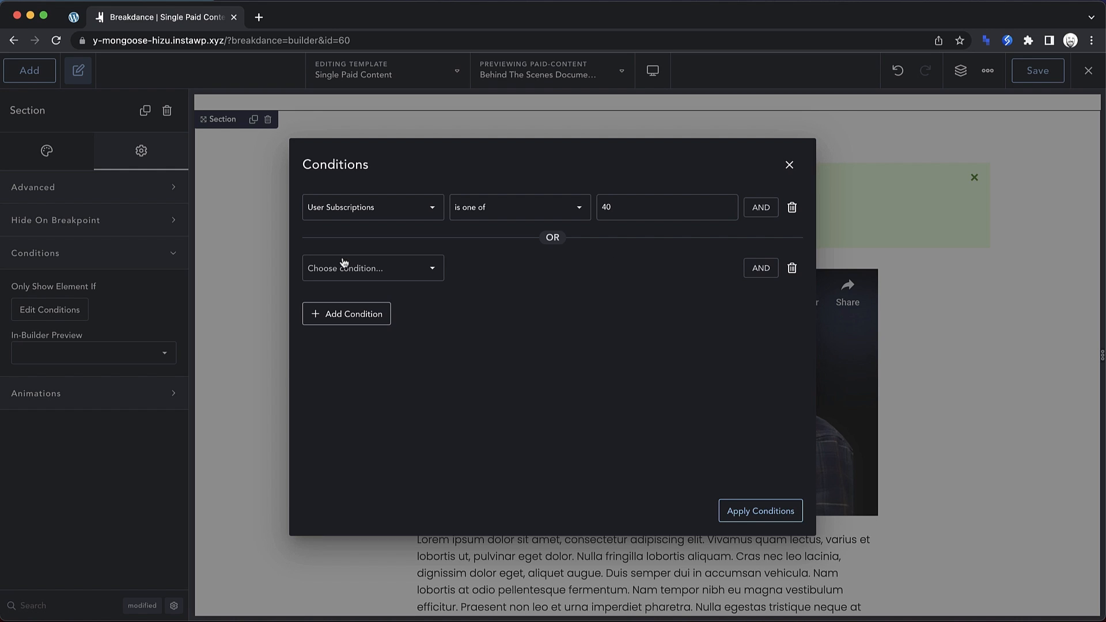
pyautogui.scroll(-10, 371, 337)
pyautogui.scroll(-5, 372, 340)
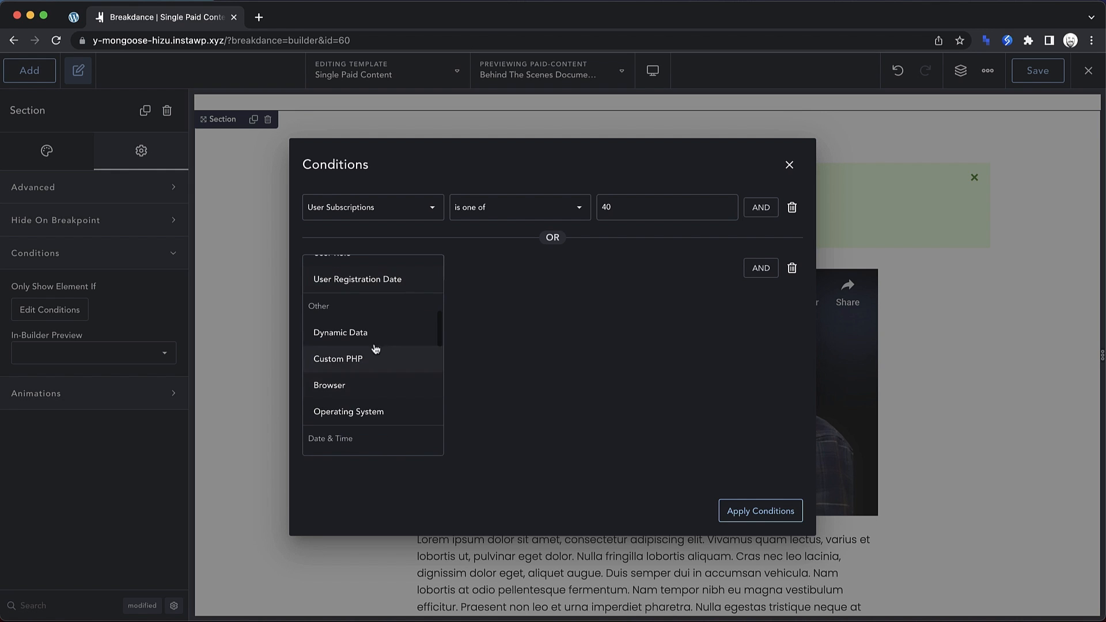
pyautogui.click(351, 328)
pyautogui.scroll(-20, 608, 407)
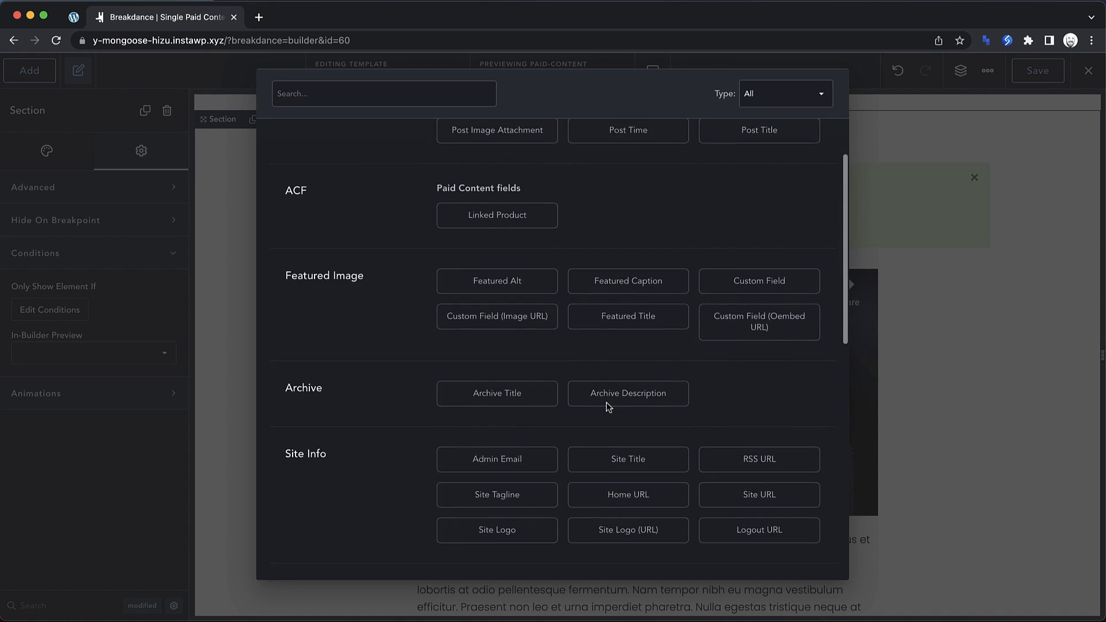
pyautogui.scroll(-1, 608, 408)
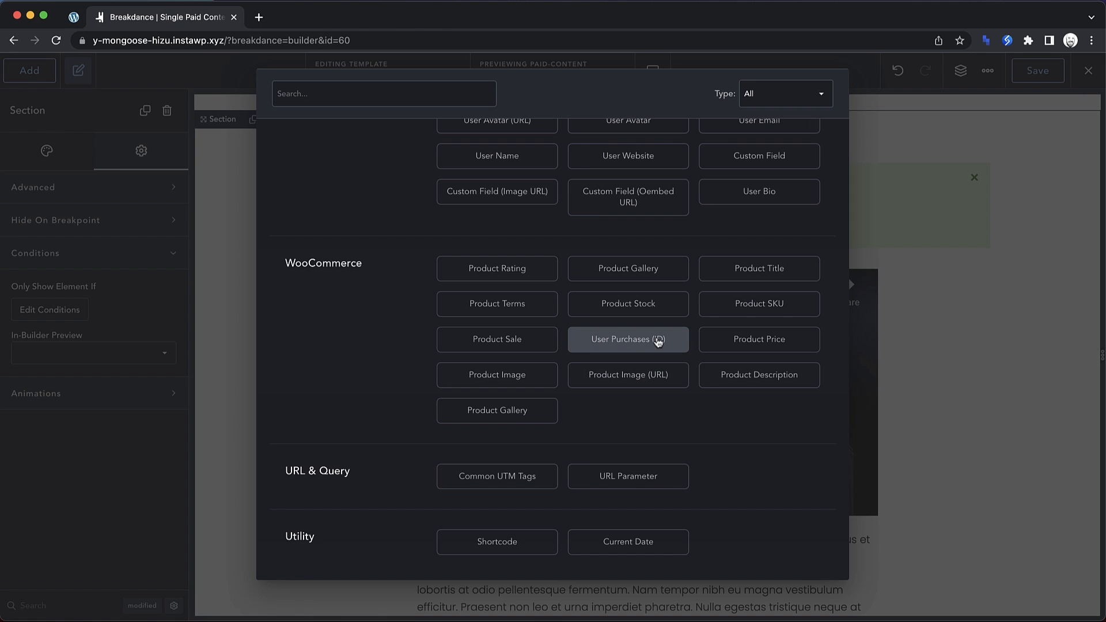
pyautogui.click(658, 340)
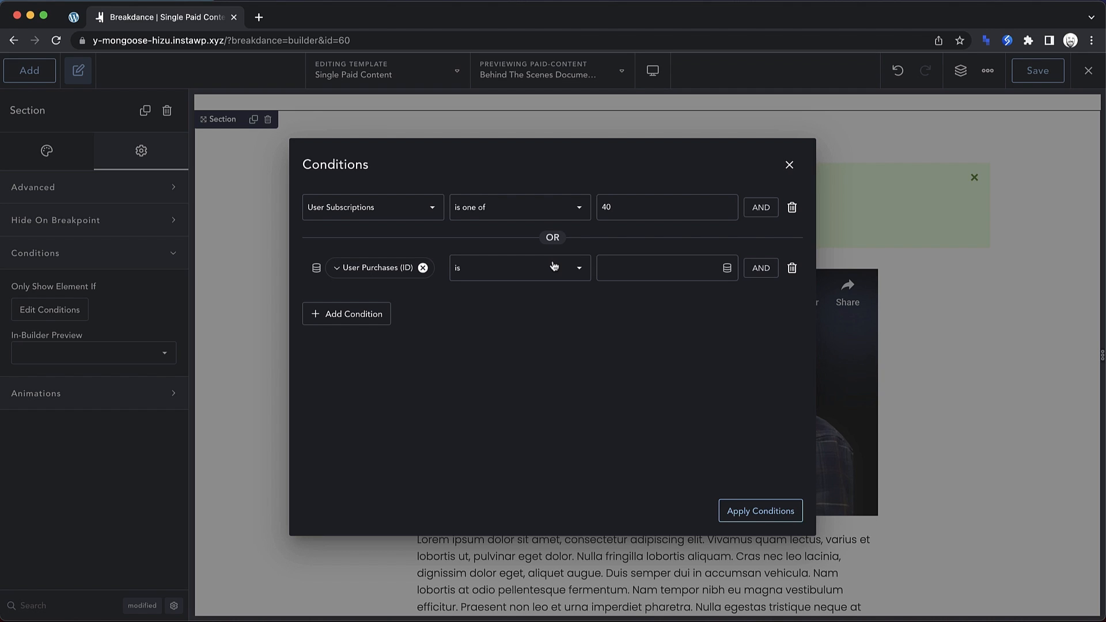
pyautogui.click(541, 275)
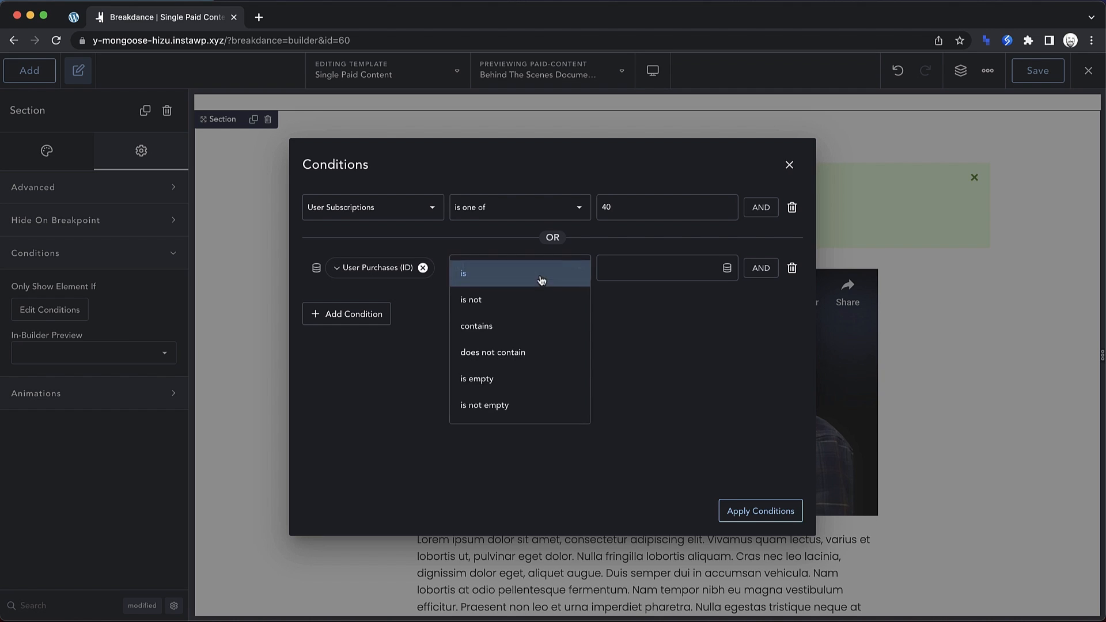
pyautogui.click(489, 328)
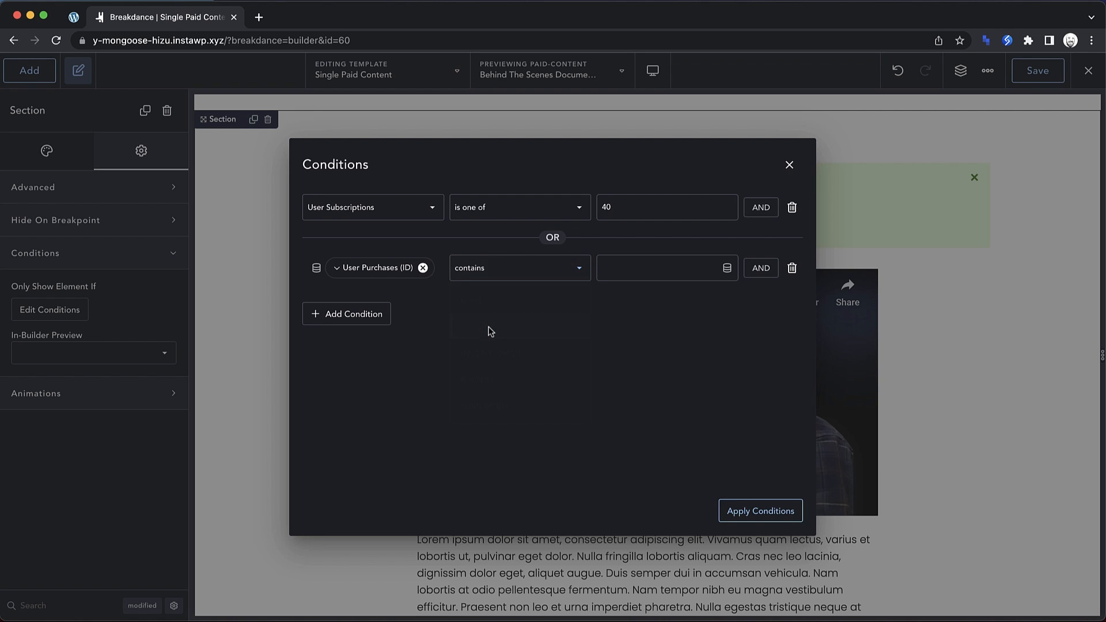
pyautogui.click(727, 270)
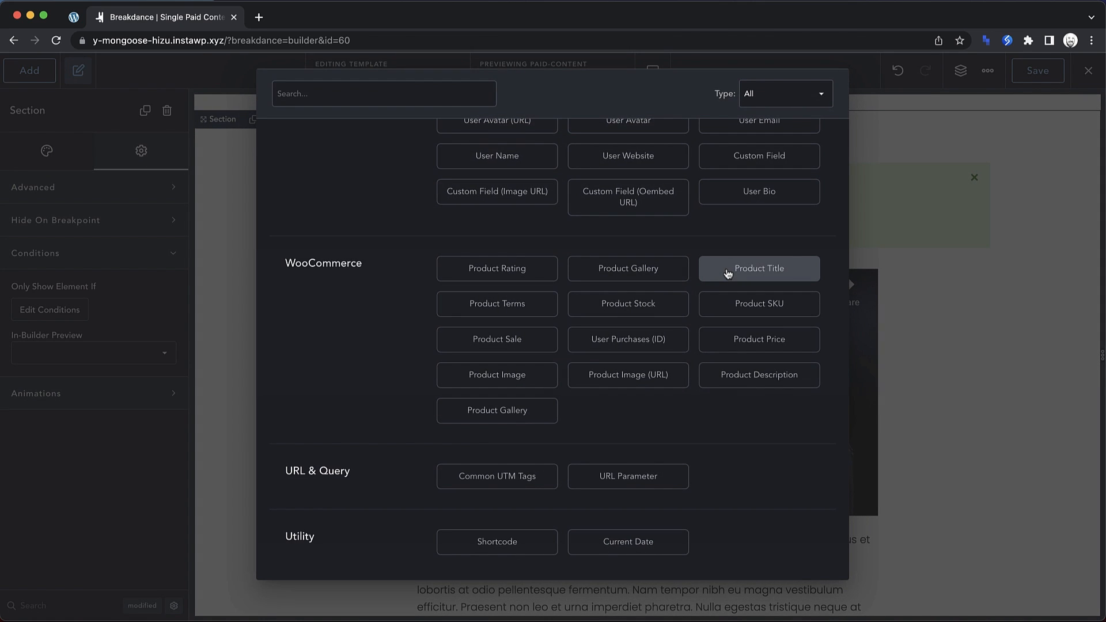
pyautogui.scroll(10, 723, 271)
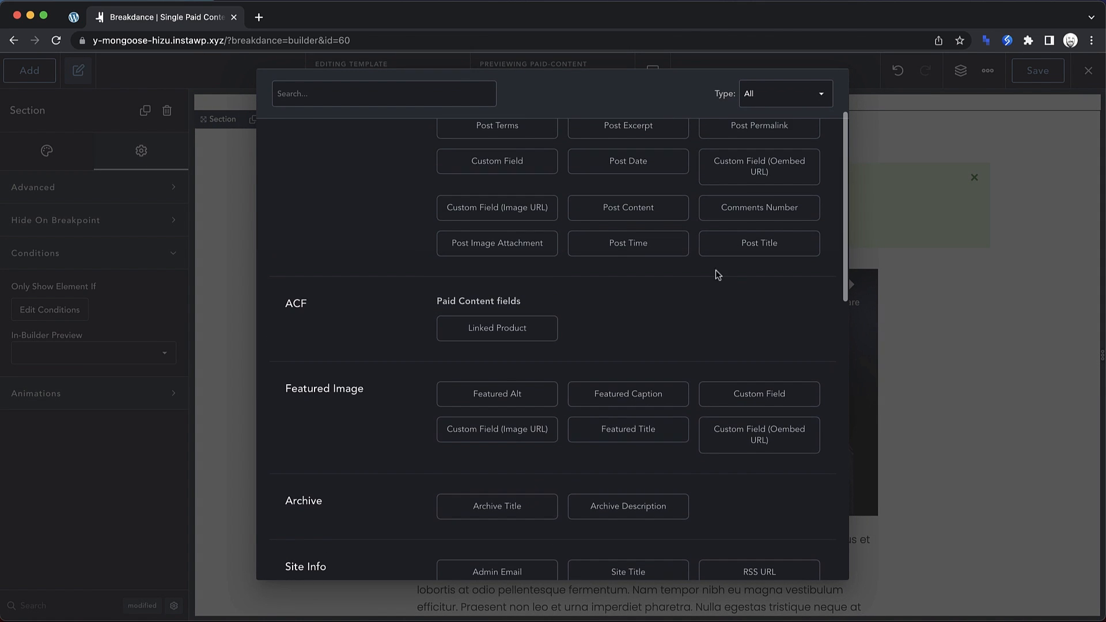
pyautogui.click(474, 328)
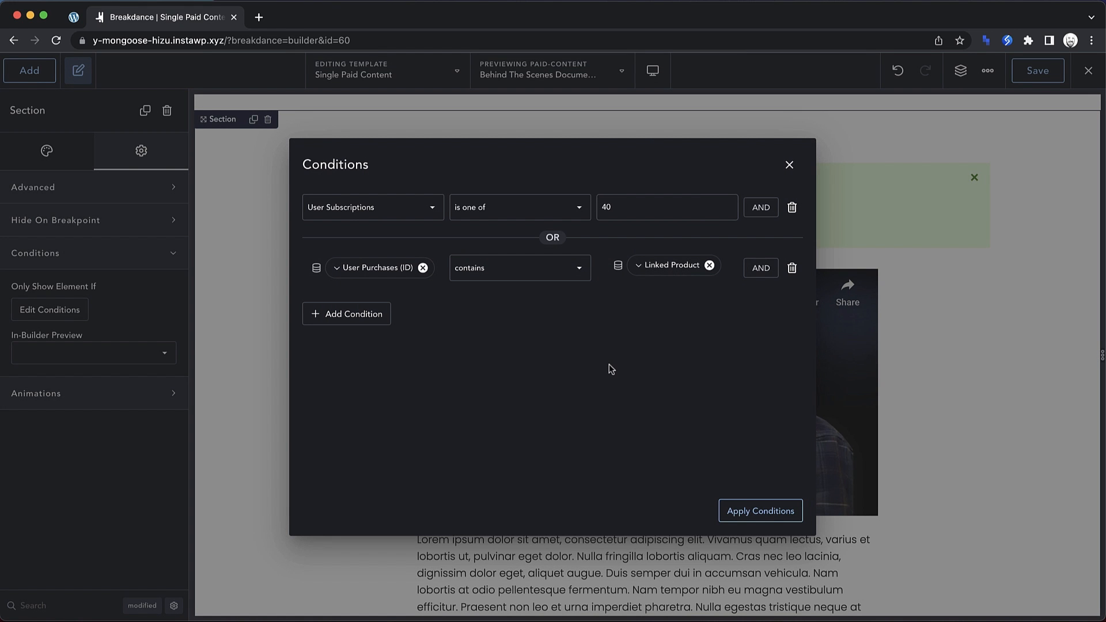
# - Prepend and append a "|" character to the condition's Linked Product value and apply the section's conditions
pyautogui.click(638, 265)
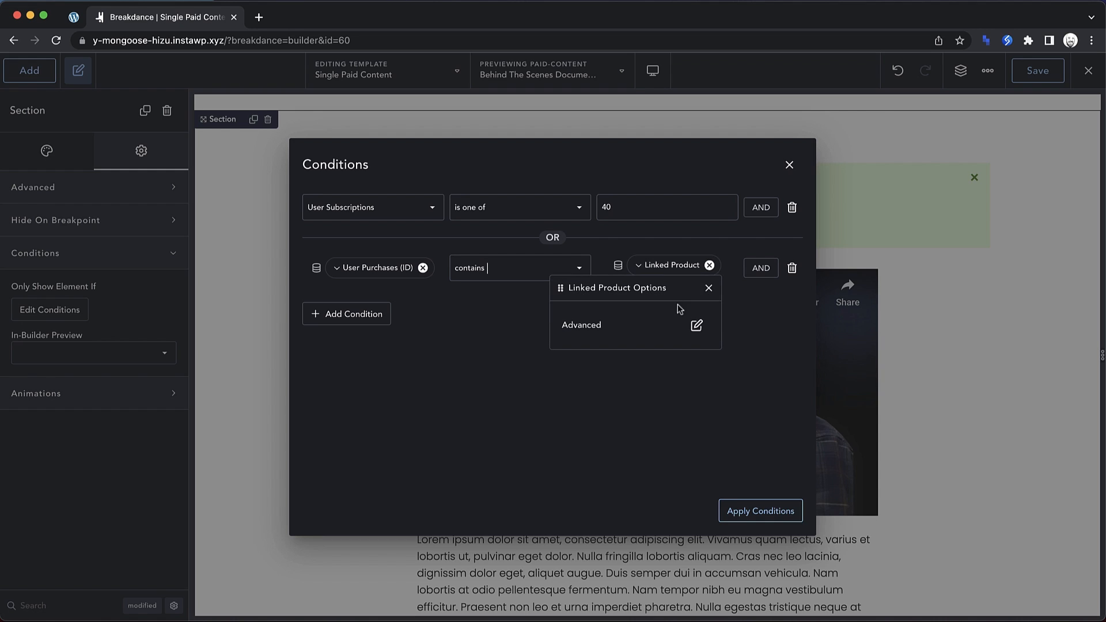
pyautogui.click(695, 327)
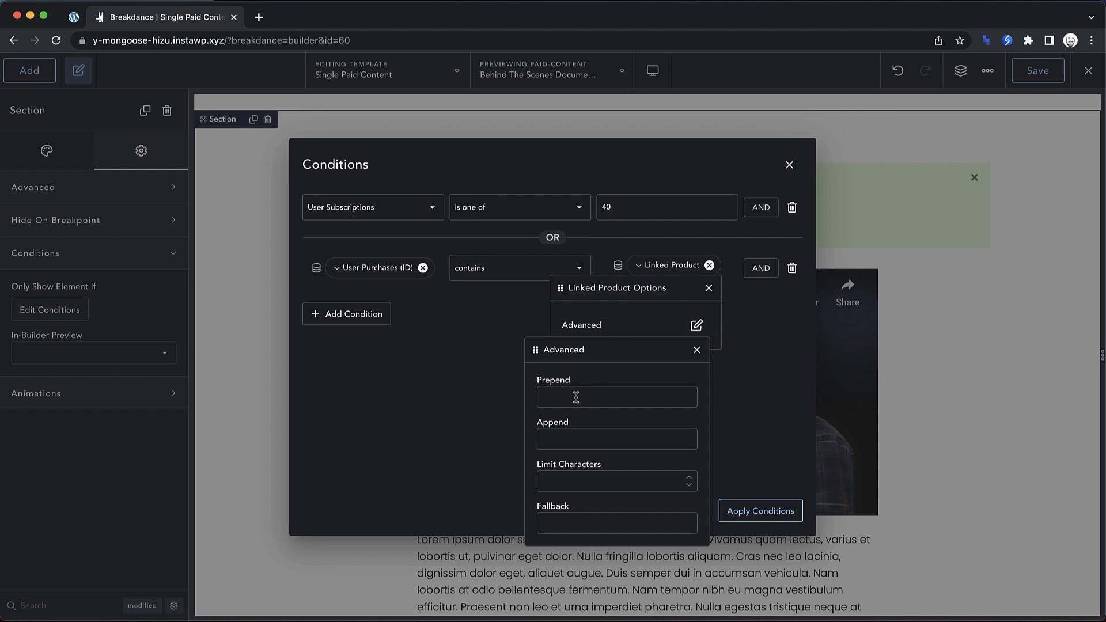
pyautogui.write('|')
pyautogui.click(575, 436)
pyautogui.write('|')
pyautogui.click(697, 349)
pyautogui.click(708, 287)
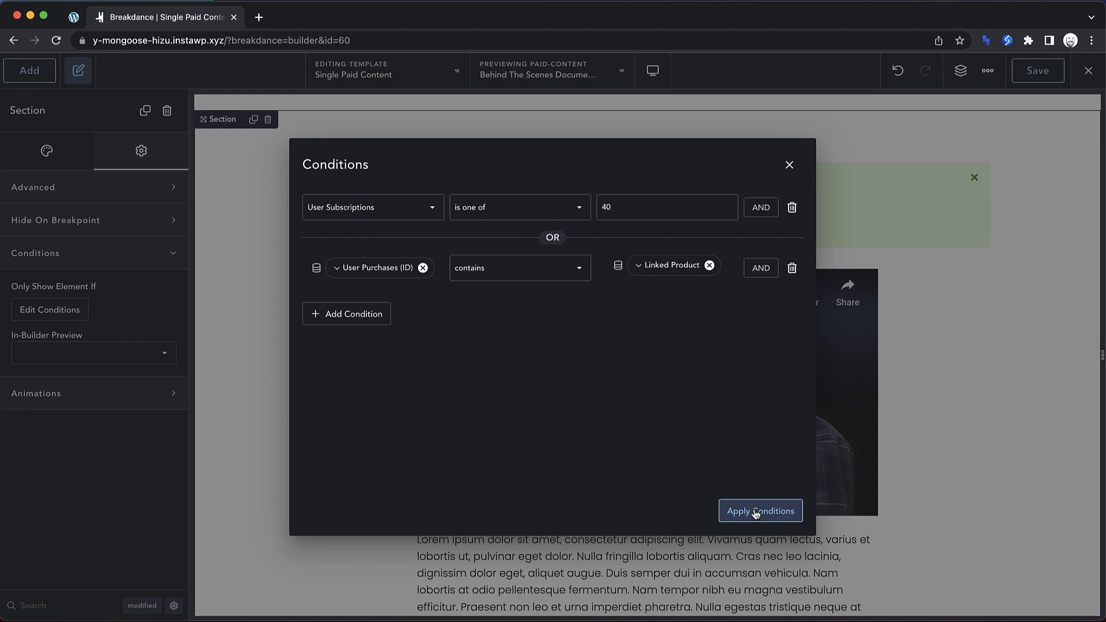
pyautogui.click(756, 512)
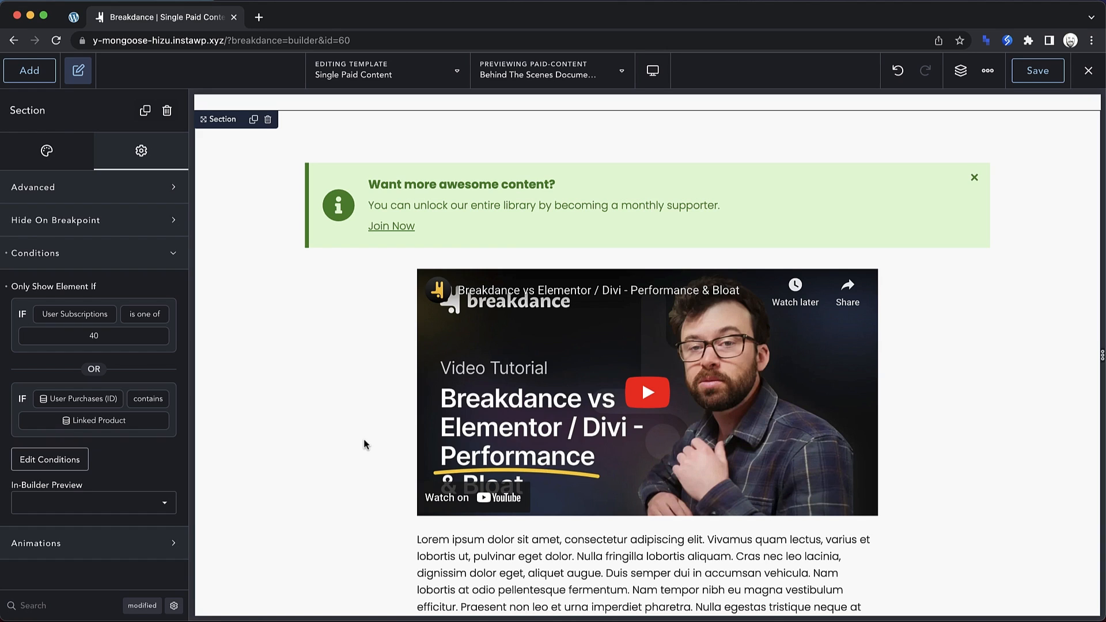
# - Add a display condition to the "Want more awesome content?" notification bar: User Subscriptions is none of 40
pyautogui.click(582, 223)
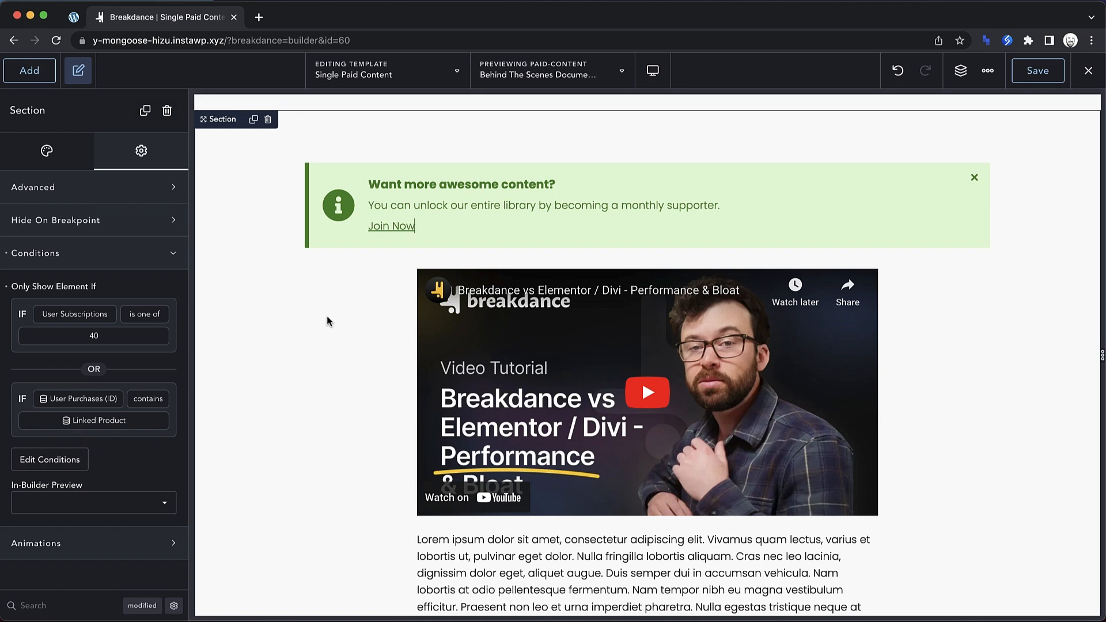
pyautogui.click(671, 217)
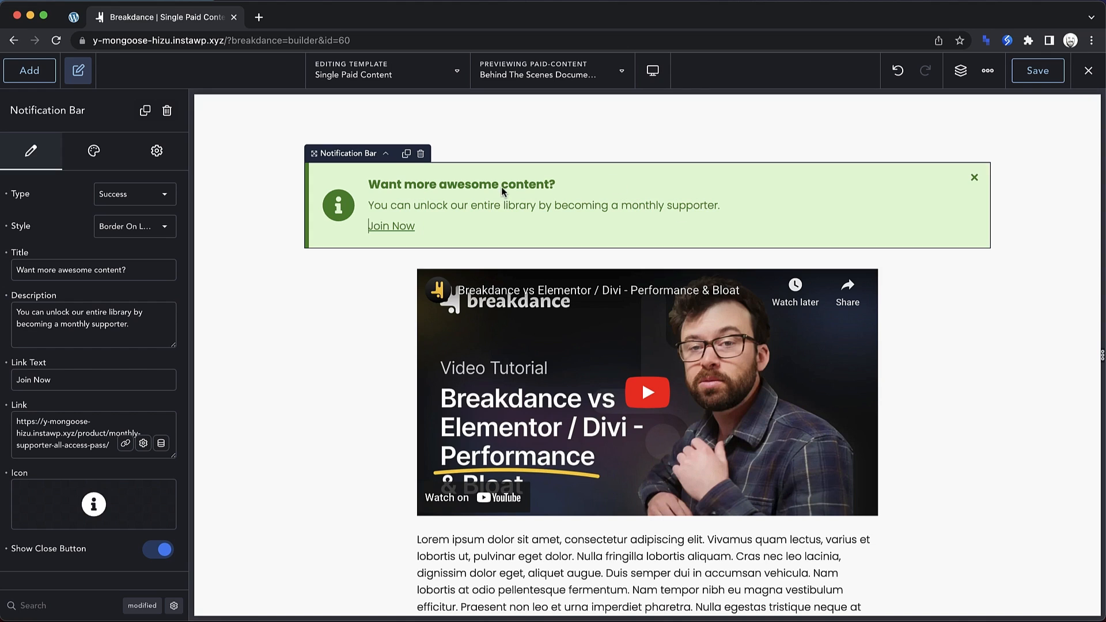
pyautogui.click(156, 152)
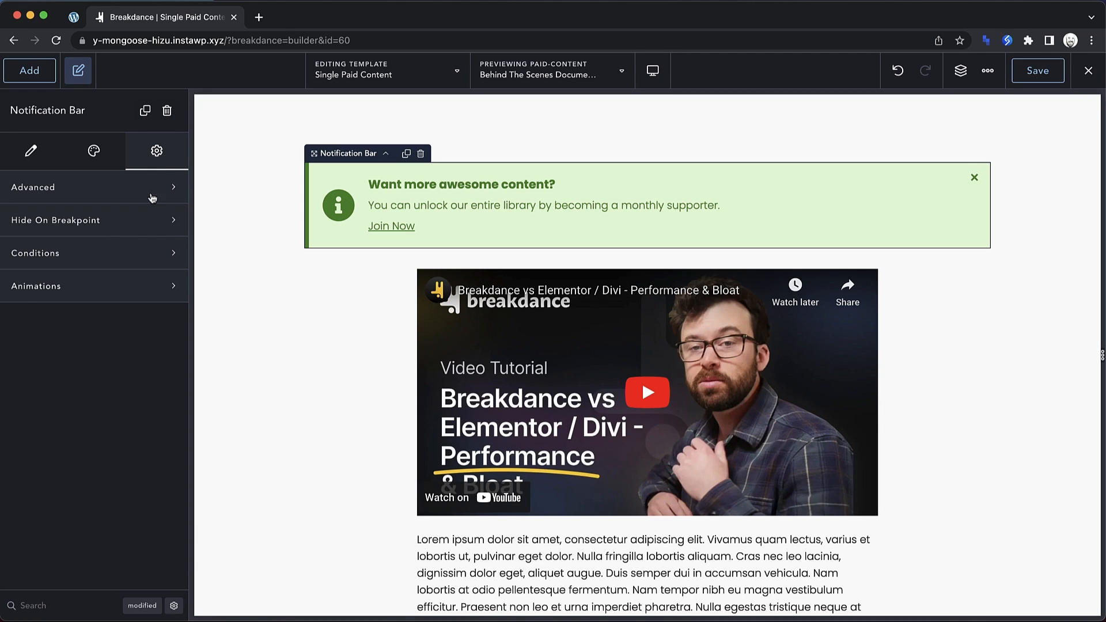
pyautogui.click(115, 256)
pyautogui.click(58, 312)
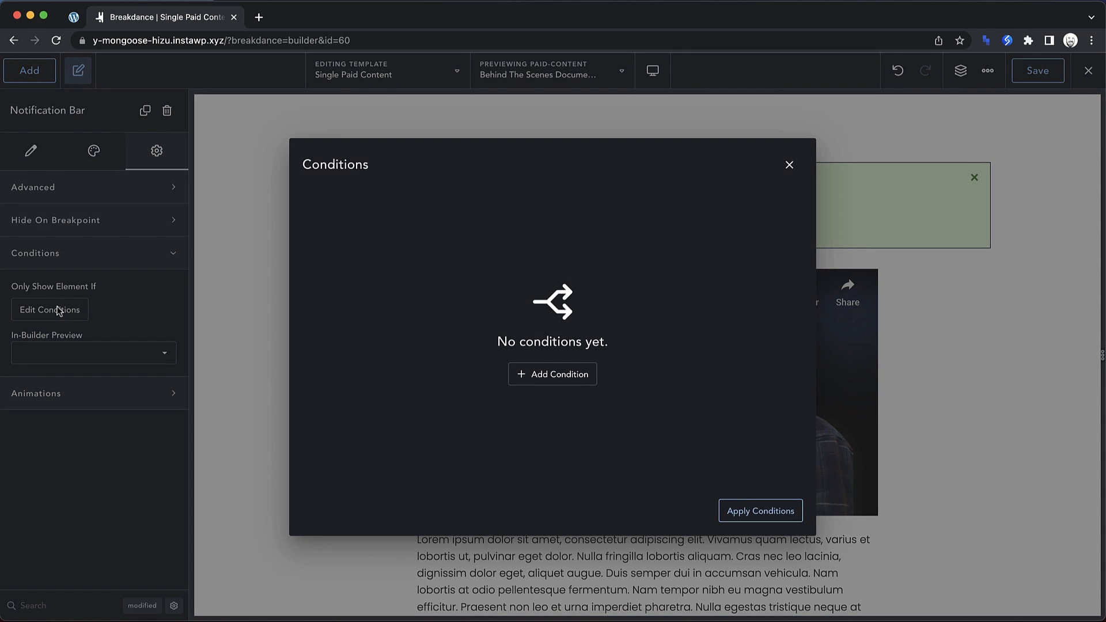
pyautogui.click(578, 373)
pyautogui.click(426, 211)
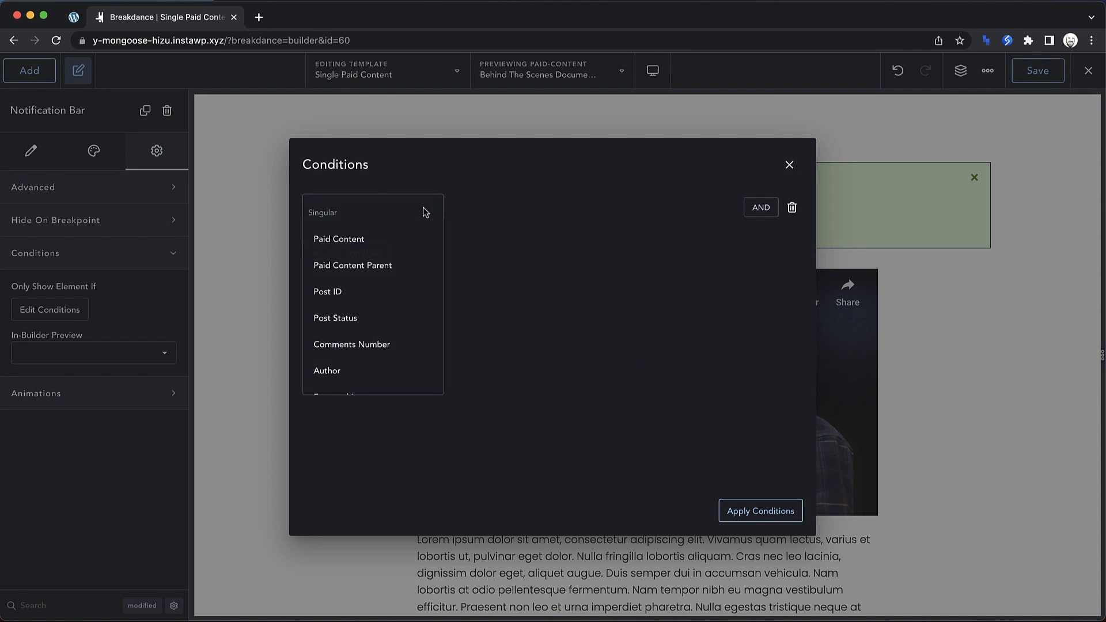
pyautogui.scroll(-5, 365, 301)
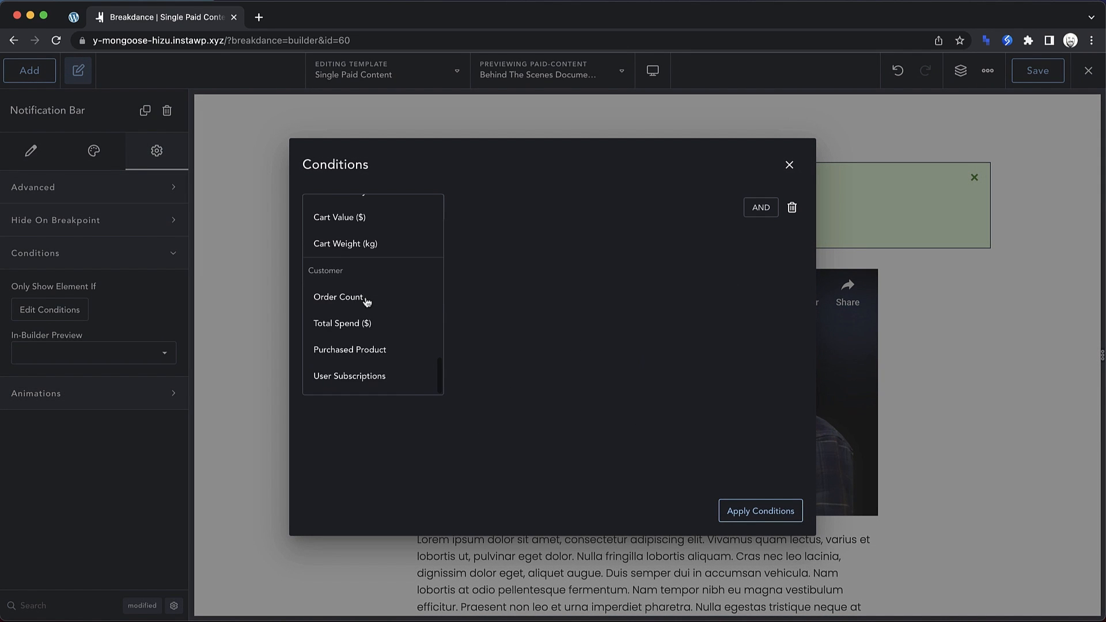
pyautogui.click(353, 380)
pyautogui.click(499, 210)
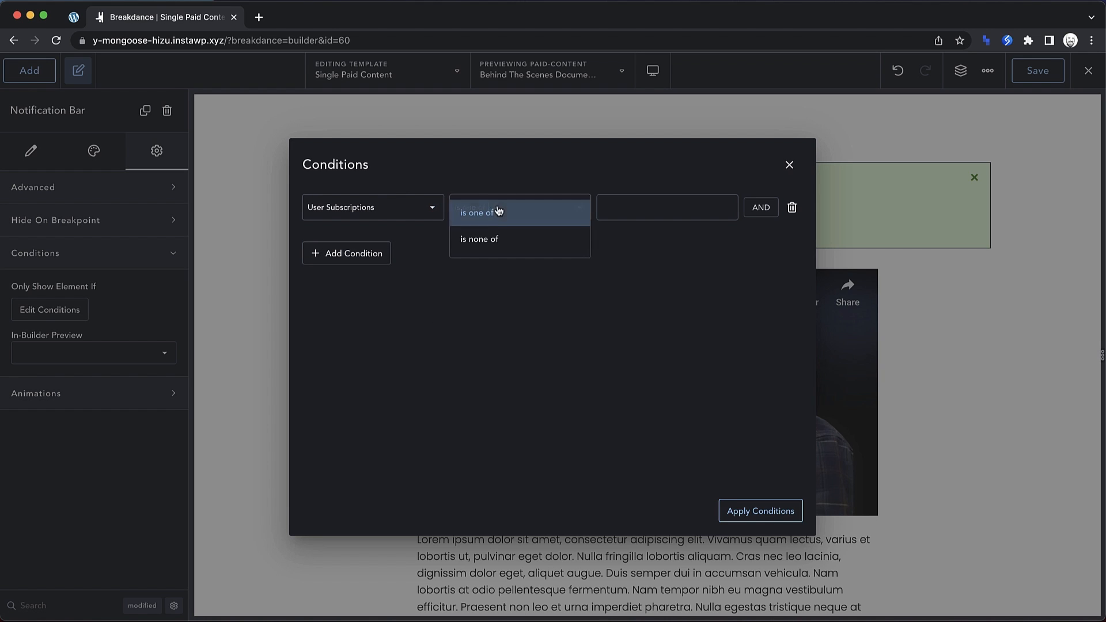
pyautogui.click(489, 239)
pyautogui.click(599, 211)
pyautogui.write('40')
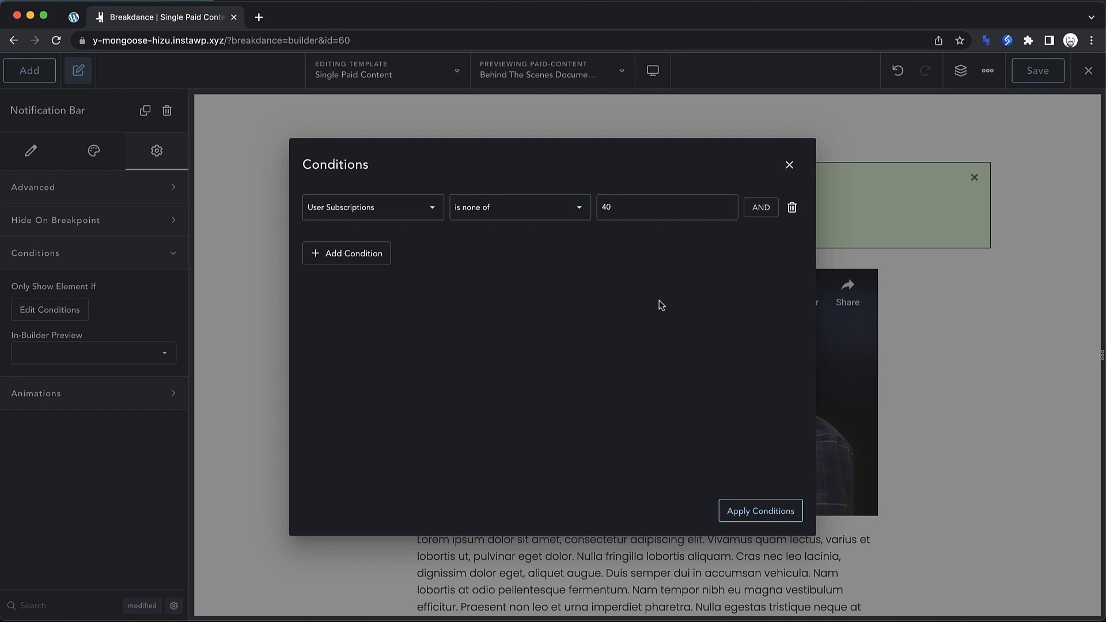
# - Apply the notification bar's condition and add an empty display condition to the section holding the "Paid Content" box
pyautogui.click(764, 511)
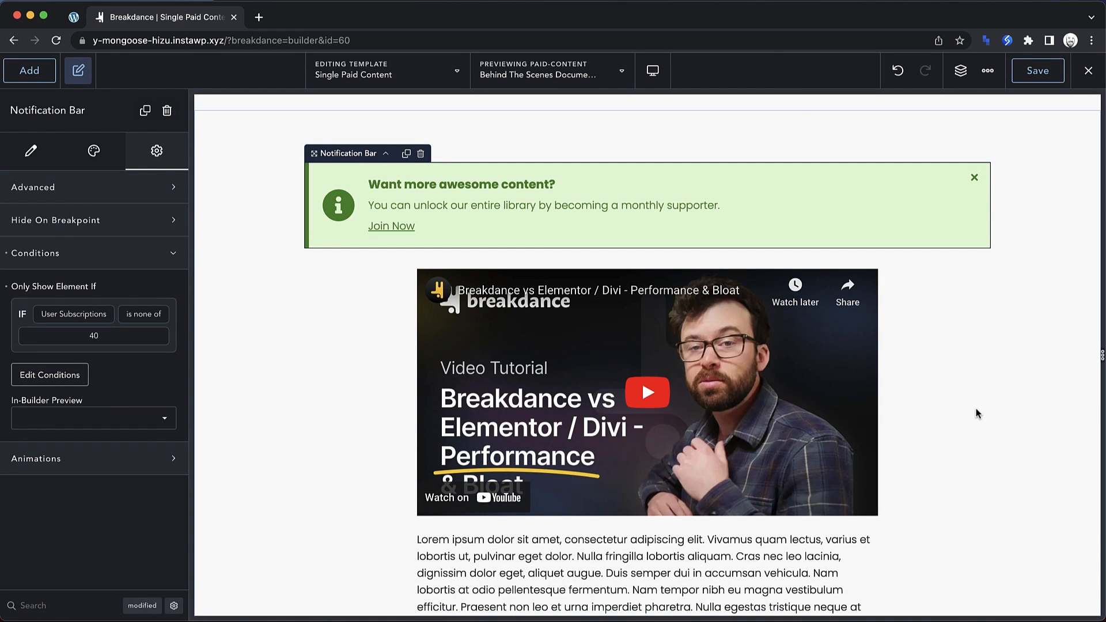
pyautogui.scroll(-10, 977, 413)
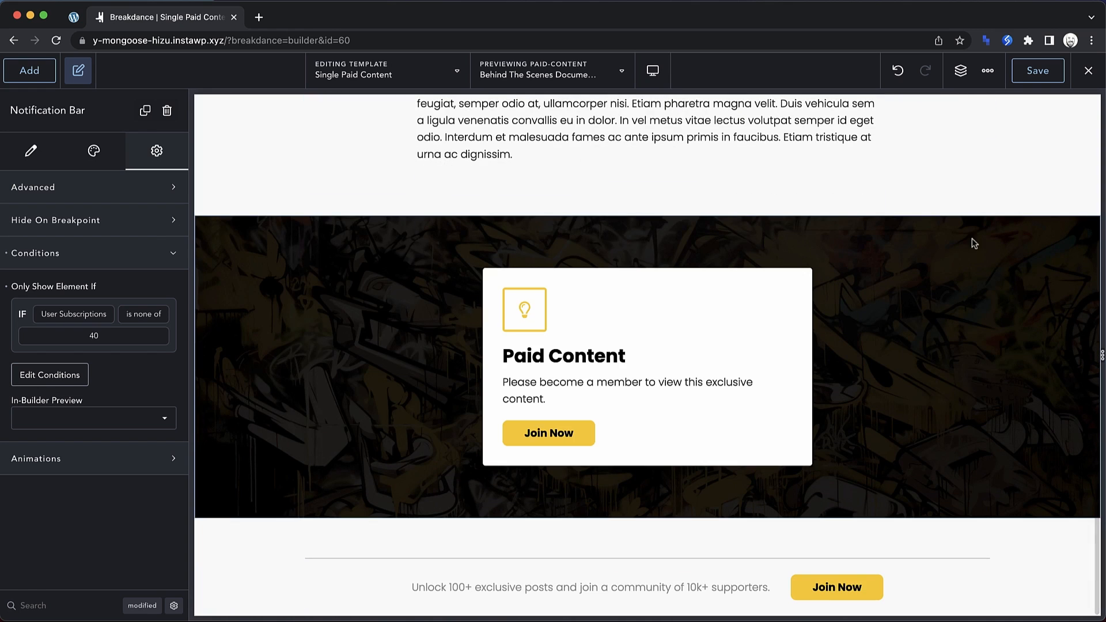
pyautogui.click(1007, 311)
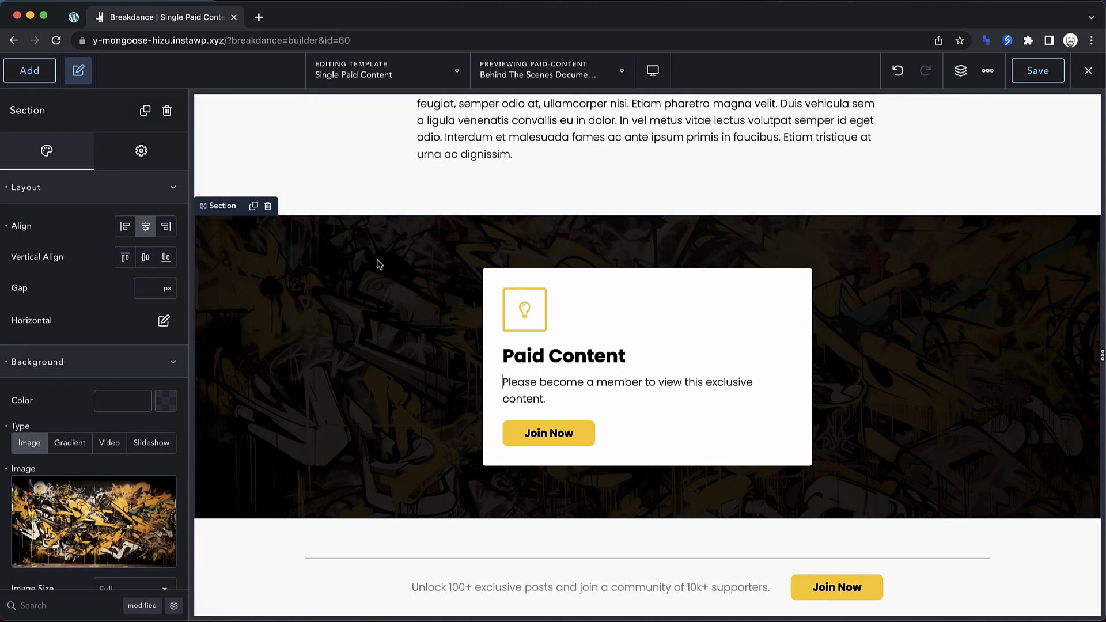
pyautogui.click(142, 151)
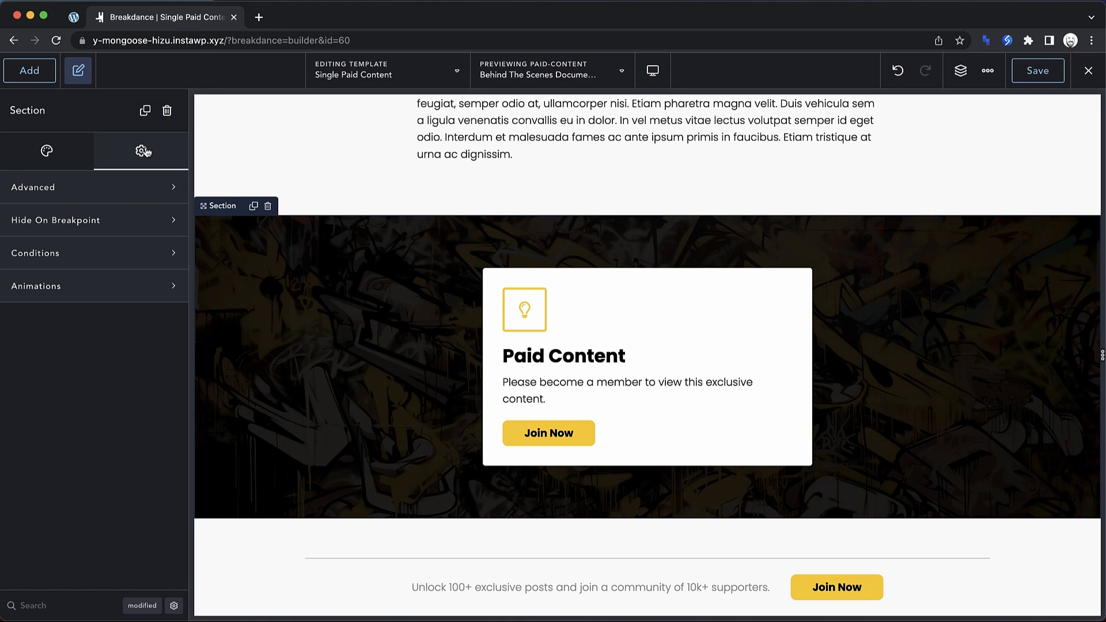
pyautogui.click(109, 253)
pyautogui.click(61, 302)
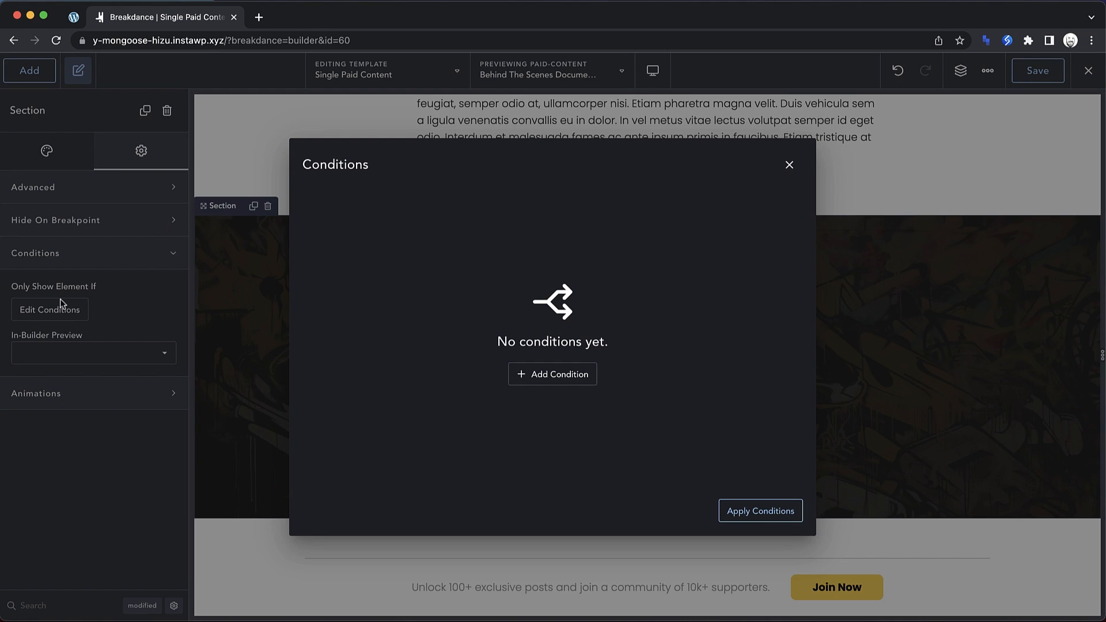
pyautogui.click(517, 371)
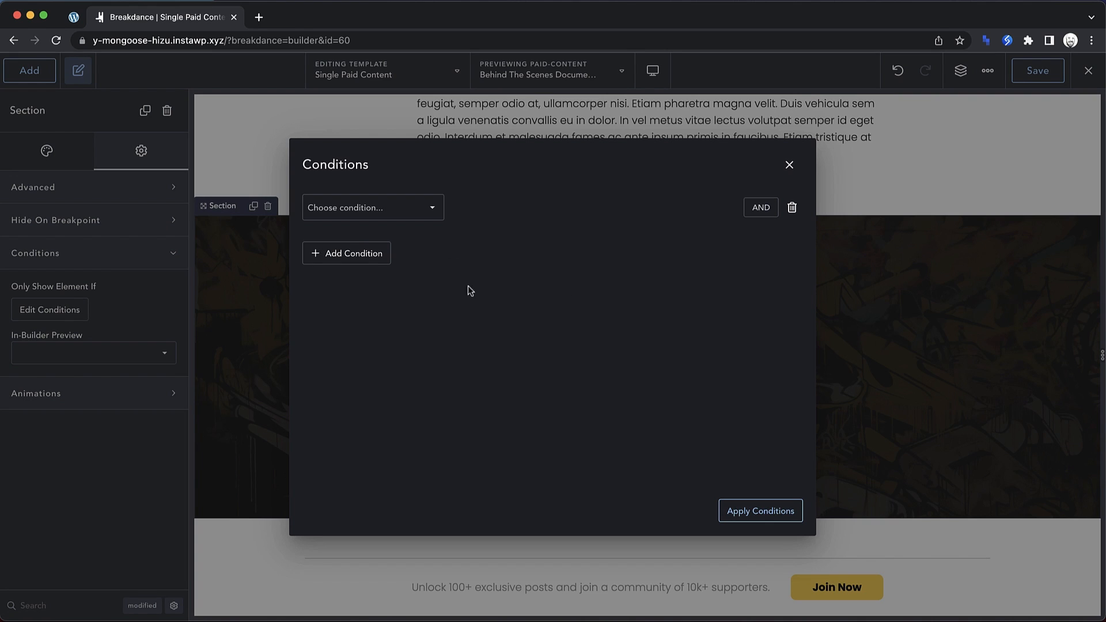
# - Set the "Paid Content" section's condition to User Subscriptions is none of 40
pyautogui.click(418, 210)
pyautogui.scroll(-10, 401, 364)
pyautogui.click(399, 368)
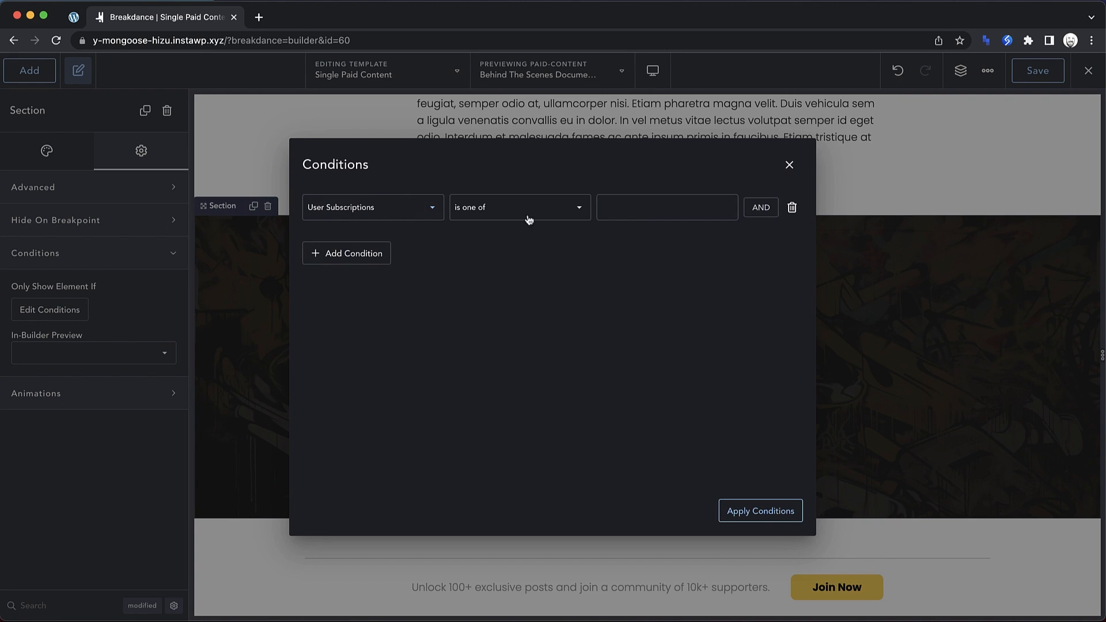
pyautogui.click(559, 214)
pyautogui.click(518, 239)
pyautogui.click(629, 212)
pyautogui.write('40')
# - Add an AND condition to the section based on the dynamic data User Purchases (ID), with the operator does not contain
pyautogui.click(761, 207)
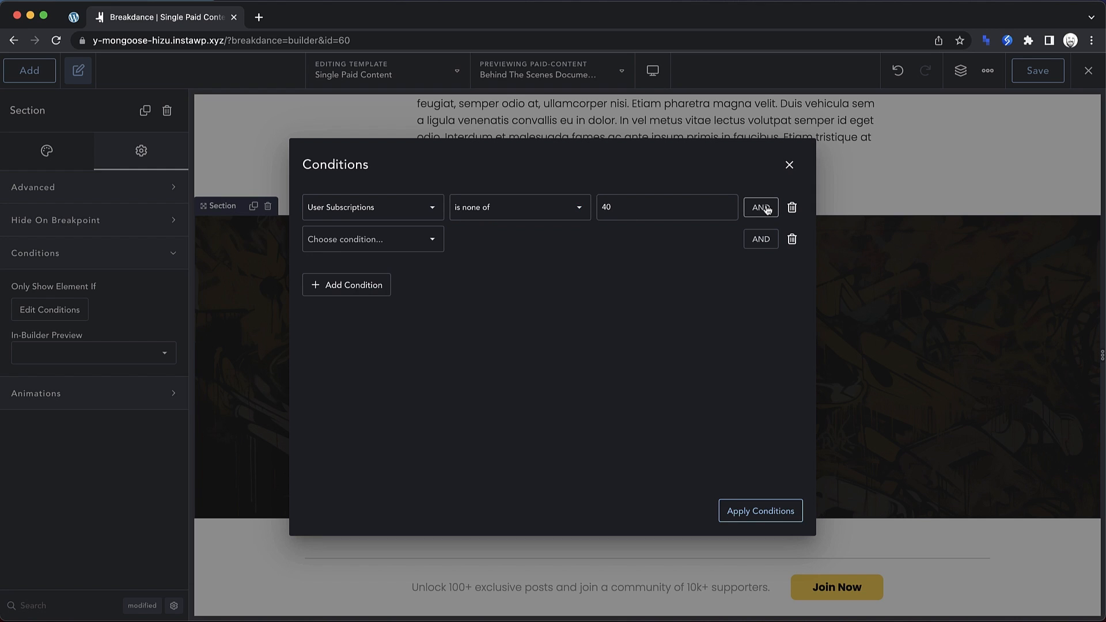
pyautogui.click(381, 239)
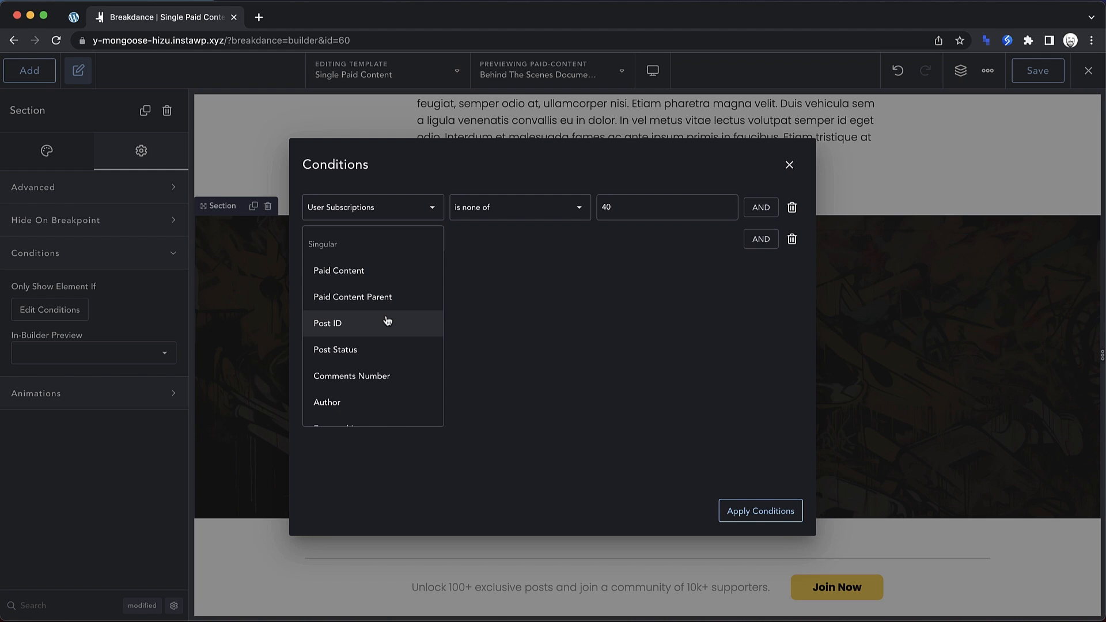
pyautogui.scroll(-5, 387, 320)
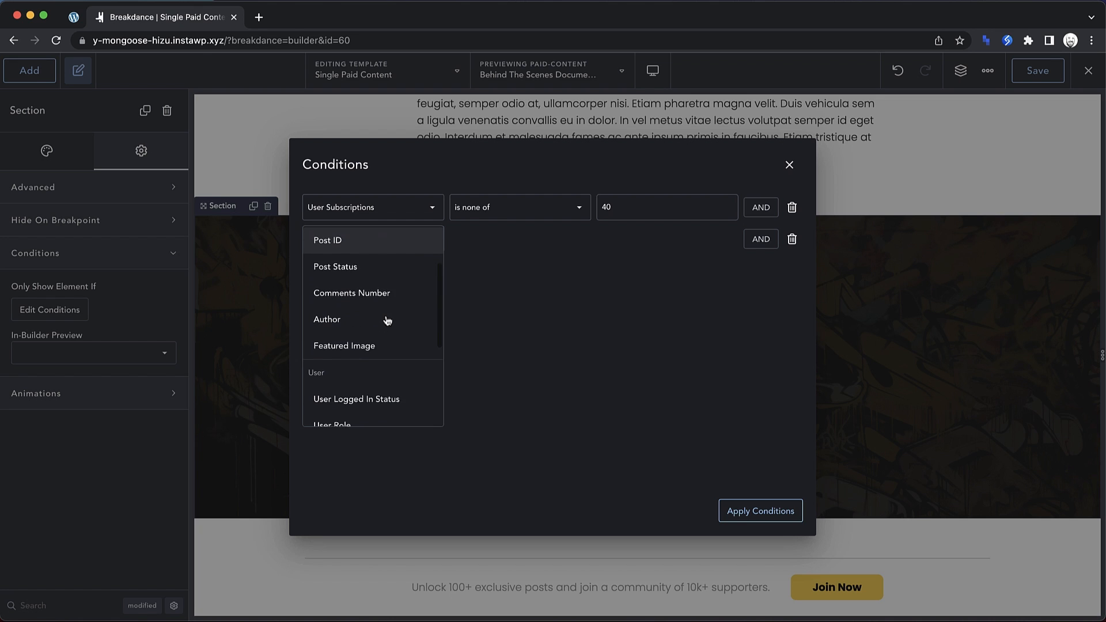
pyautogui.click(374, 392)
pyautogui.scroll(-15, 674, 403)
pyautogui.scroll(-5, 672, 403)
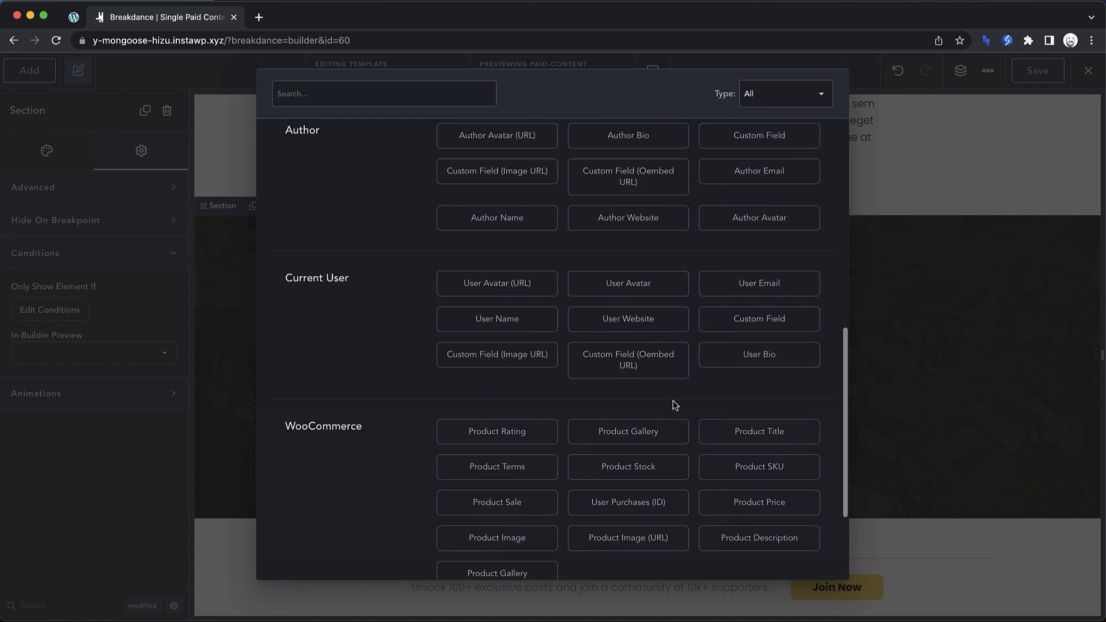
pyautogui.click(651, 344)
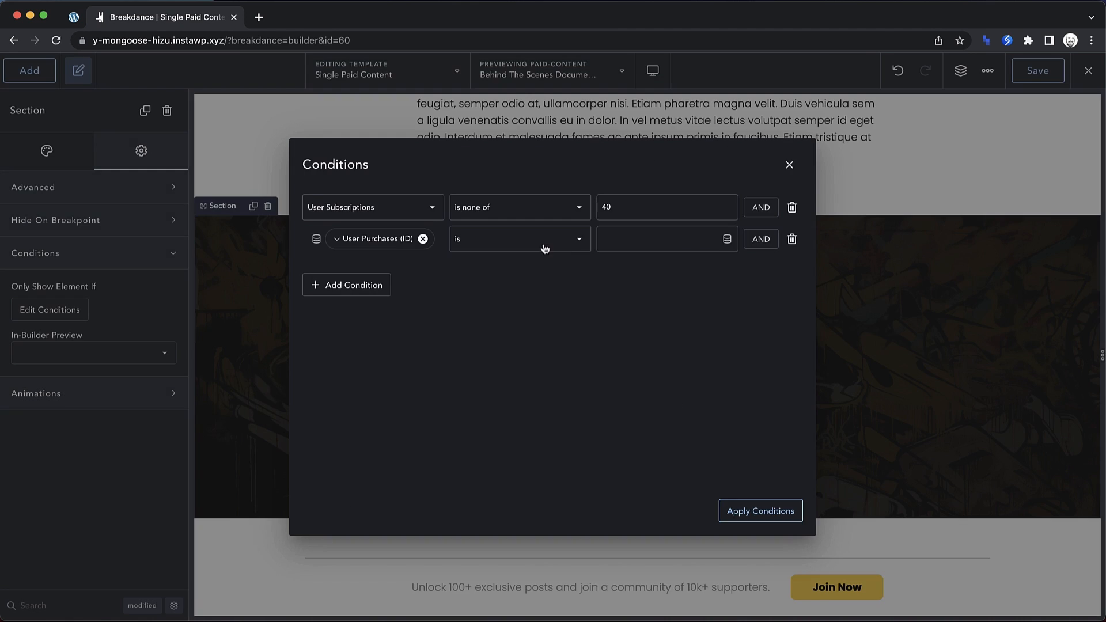
pyautogui.click(544, 248)
pyautogui.click(488, 325)
# - Use the ACF field Linked Product as the comparison value of the User Purchases (ID) condition
pyautogui.click(719, 235)
pyautogui.click(727, 242)
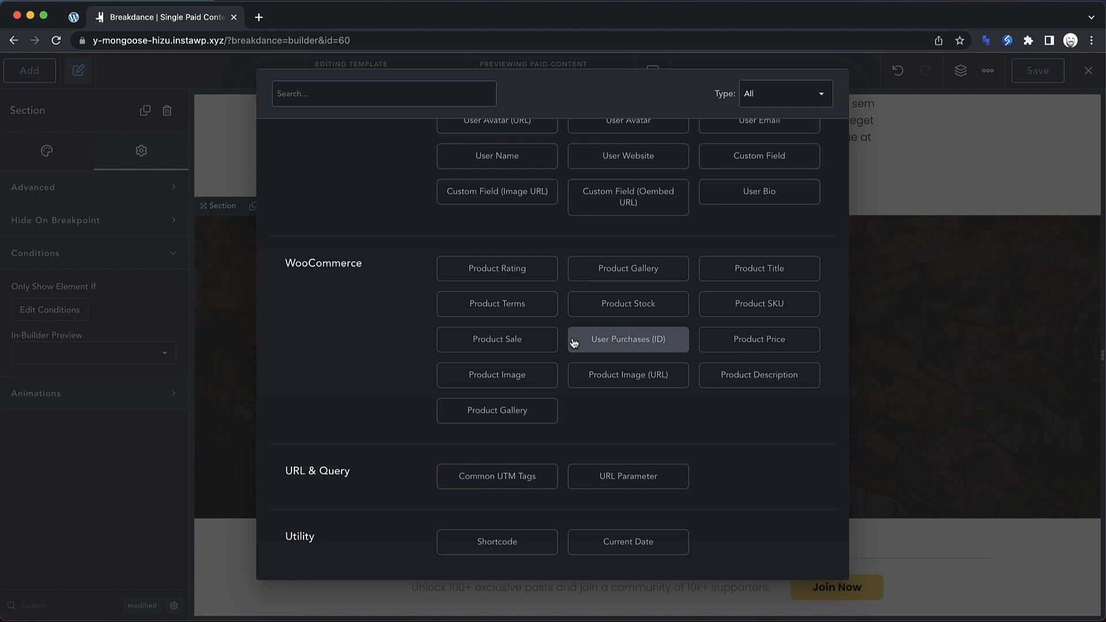
pyautogui.scroll(5, 574, 342)
pyautogui.scroll(8, 506, 306)
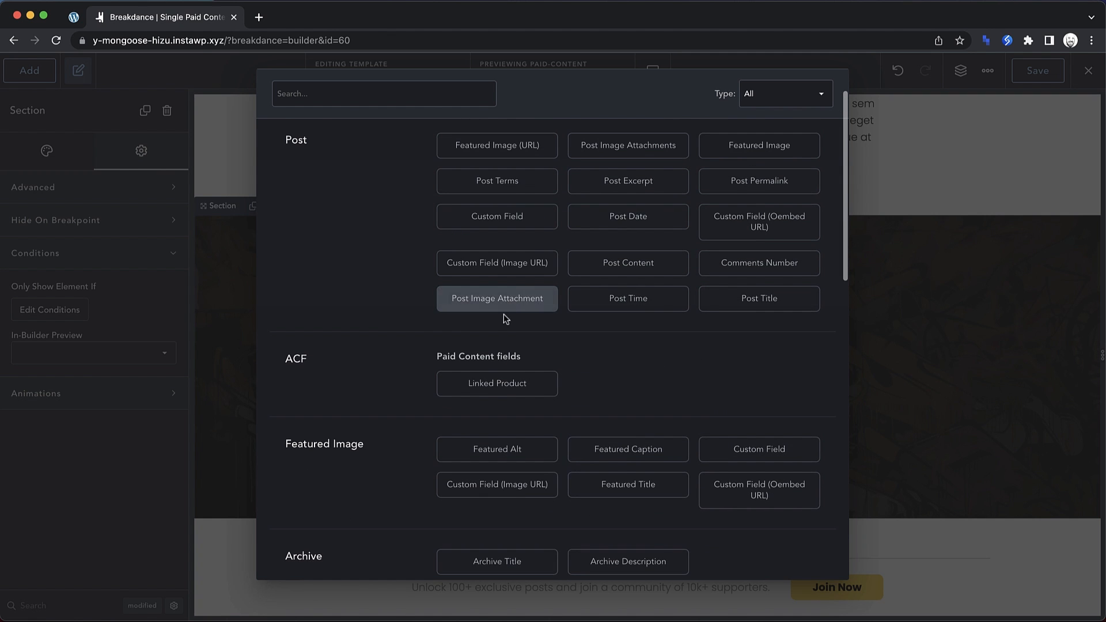
pyautogui.click(482, 385)
# - Prepend and append "|" to the Linked Product value in the does not contain condition and apply the section's conditions
pyautogui.click(638, 235)
pyautogui.click(696, 296)
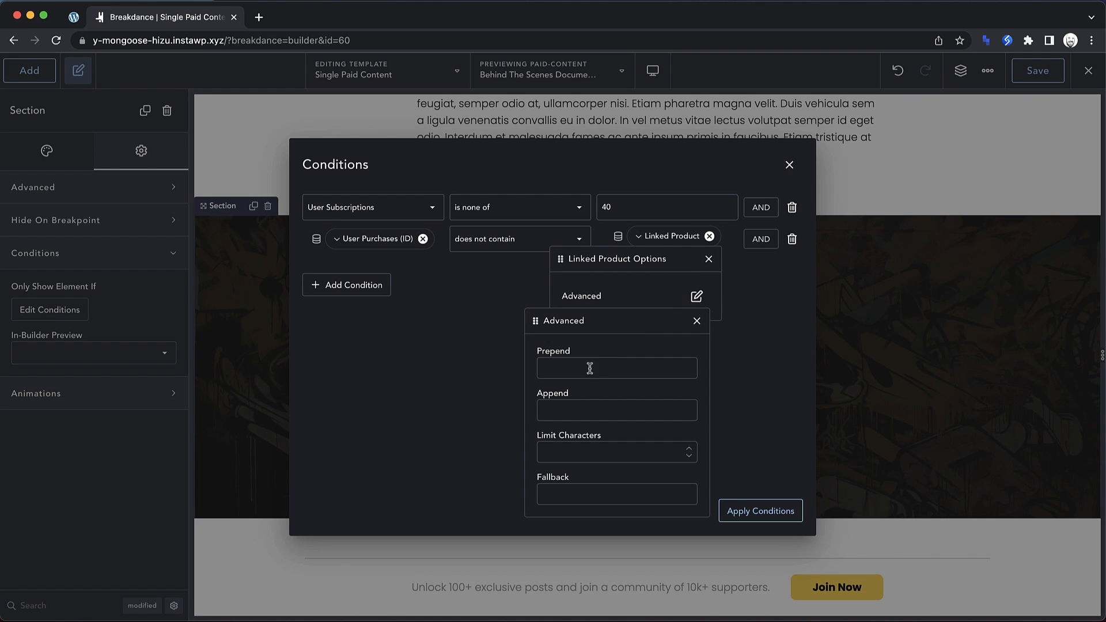
pyautogui.write('|')
pyautogui.click(579, 410)
pyautogui.write('|')
pyautogui.click(696, 321)
pyautogui.click(709, 259)
pyautogui.click(748, 511)
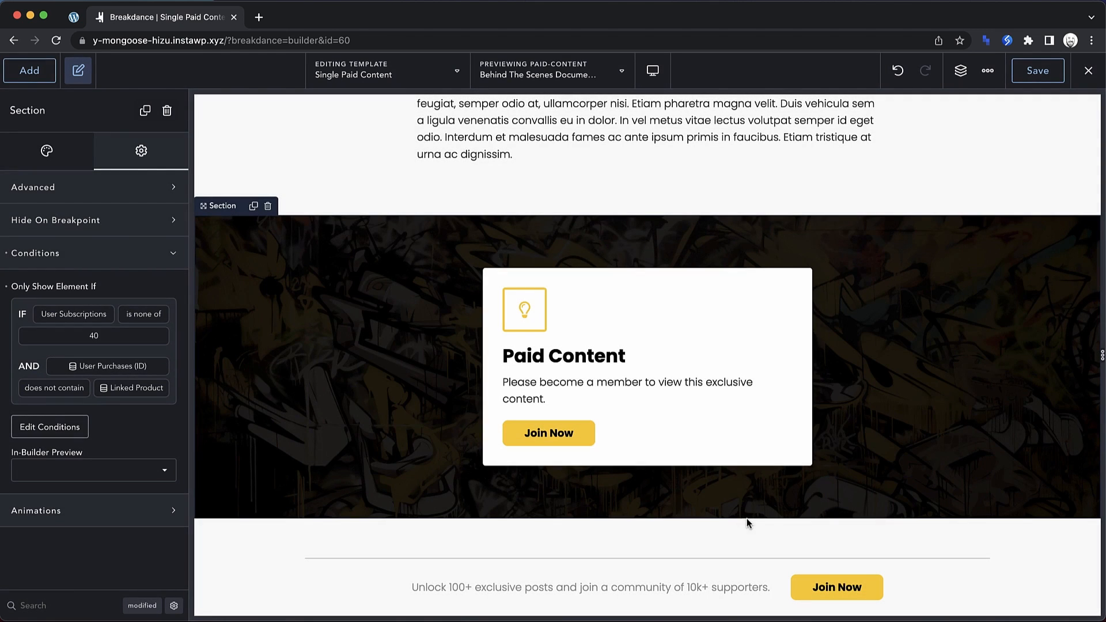
# - Save the Single Paid Content template and exit the builder to the frontend
pyautogui.click(1046, 77)
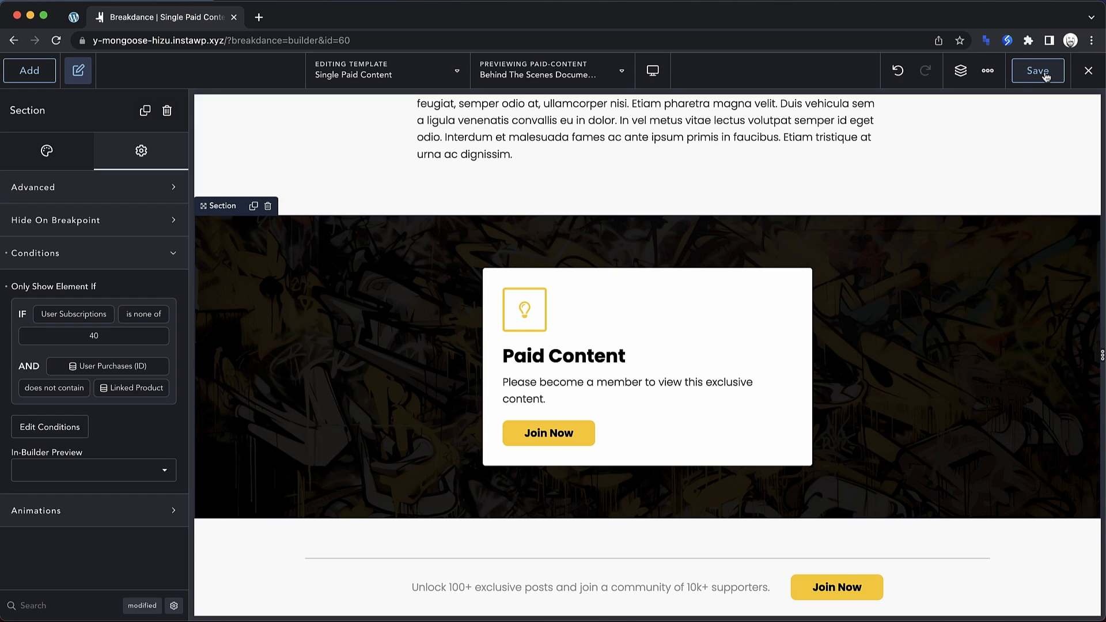
pyautogui.click(1088, 70)
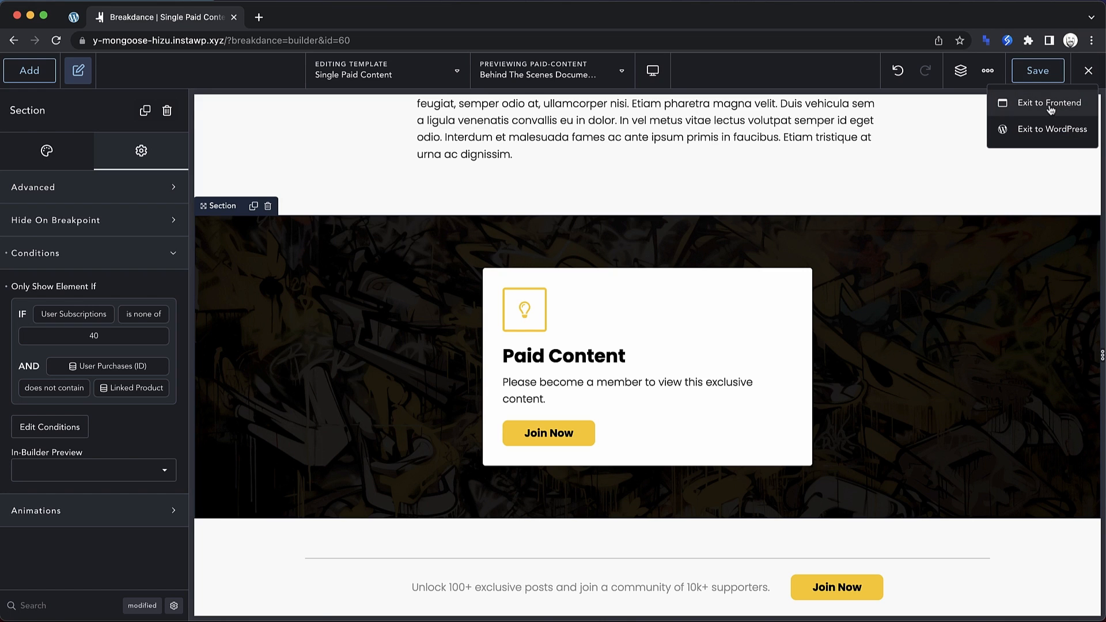
pyautogui.click(1048, 105)
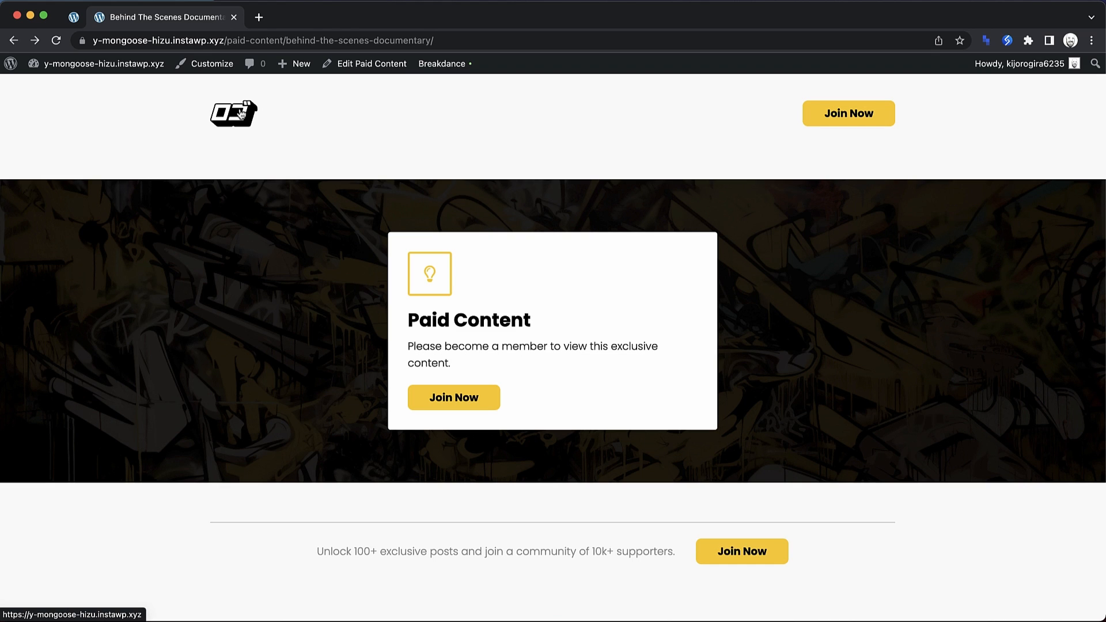
# - Go to the site's home page, add the Exclusive Podcast product to the cart and proceed to checkout
pyautogui.click(240, 114)
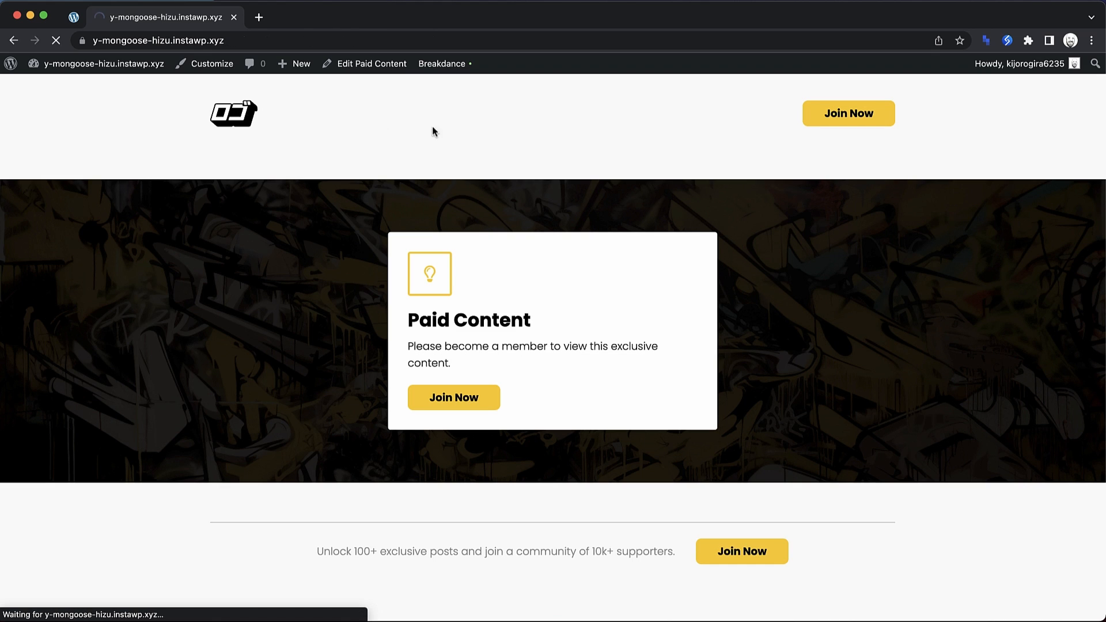
pyautogui.scroll(-10, 523, 168)
pyautogui.scroll(-1, 524, 174)
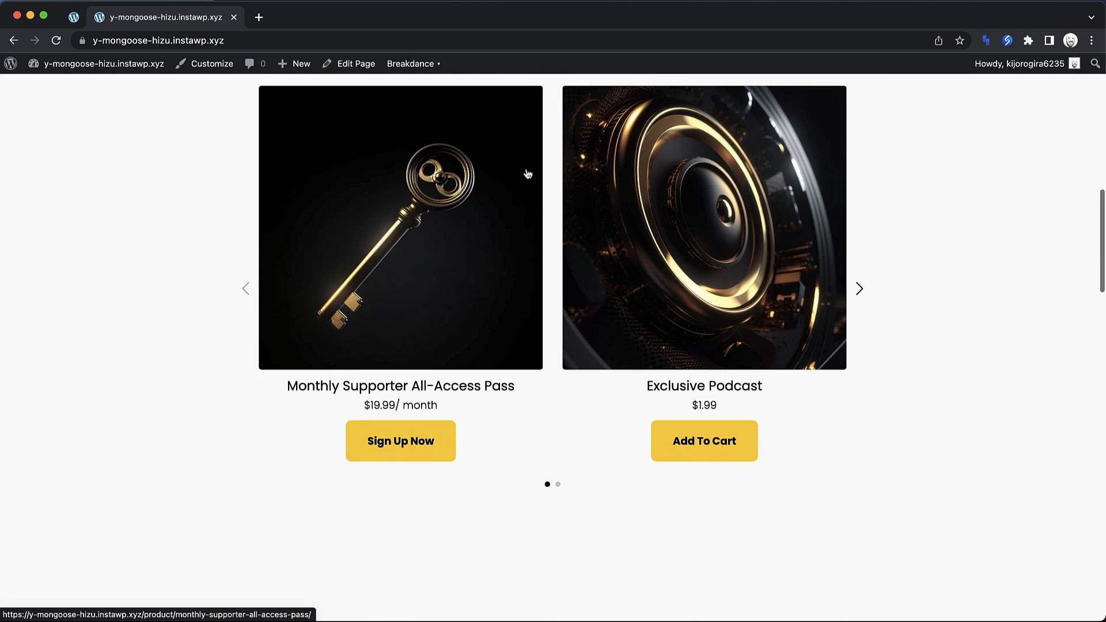
pyautogui.click(698, 450)
pyautogui.click(698, 450)
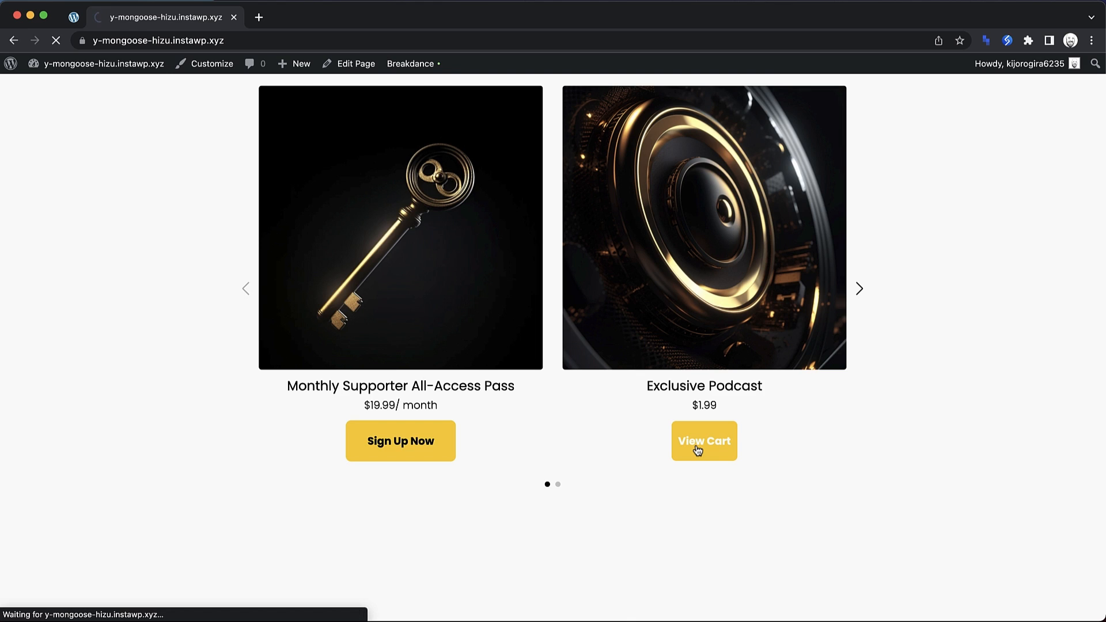
pyautogui.click(717, 368)
# - Fill in the customer's name, billing address and phone number at checkout and place the order
pyautogui.write('Elijah')
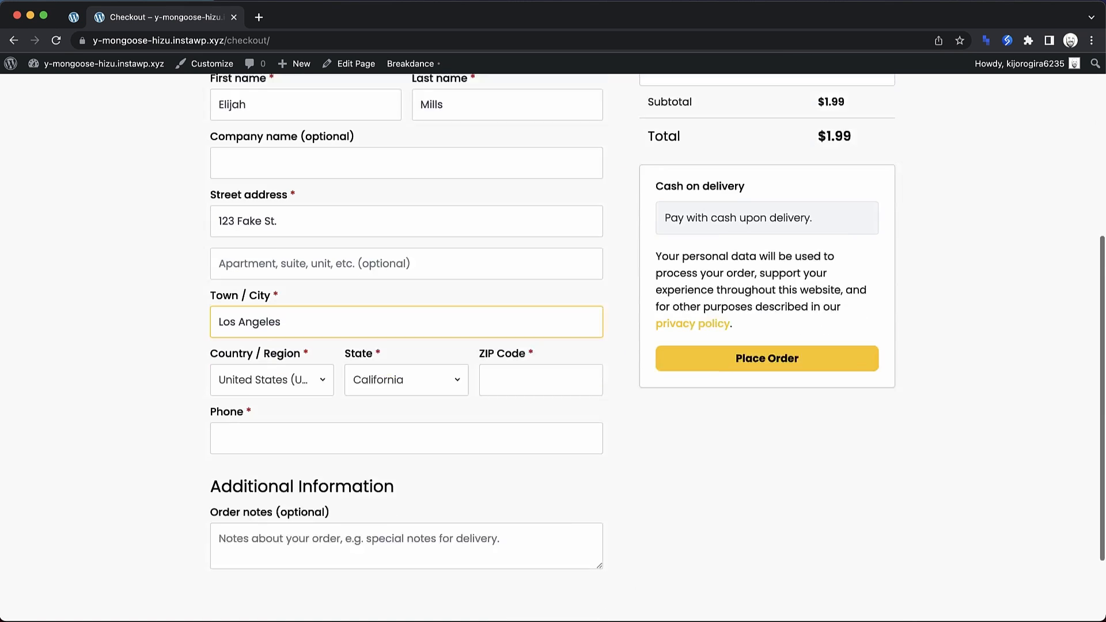
pyautogui.scroll(-2, 277, 334)
pyautogui.click(276, 329)
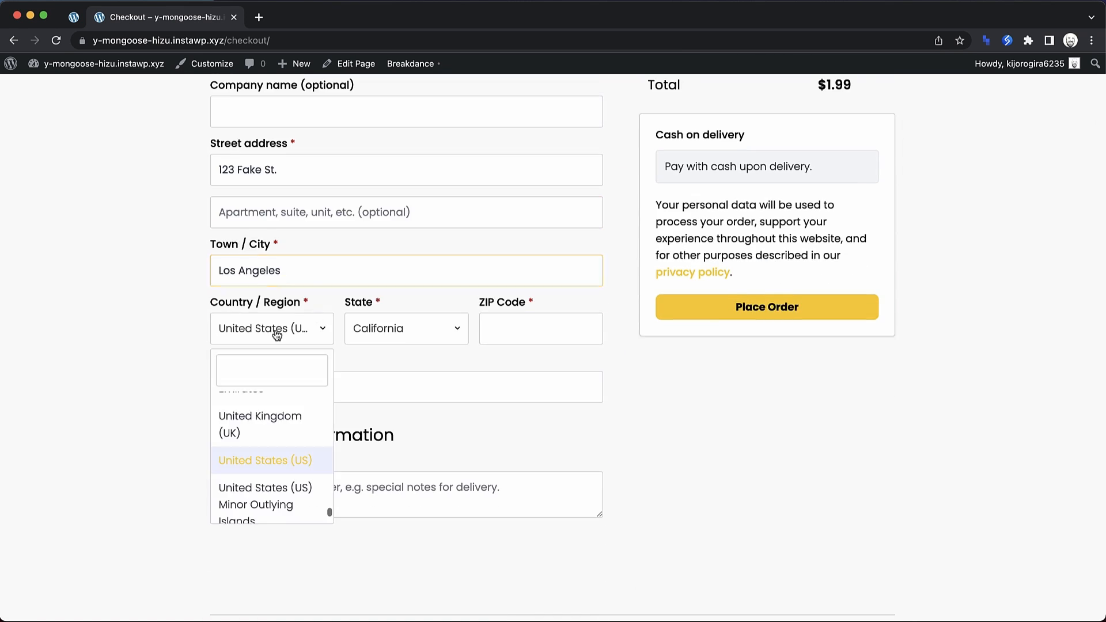
pyautogui.click(403, 329)
pyautogui.click(501, 330)
pyautogui.write('90210')
pyautogui.click(427, 387)
pyautogui.write('555-555-5555')
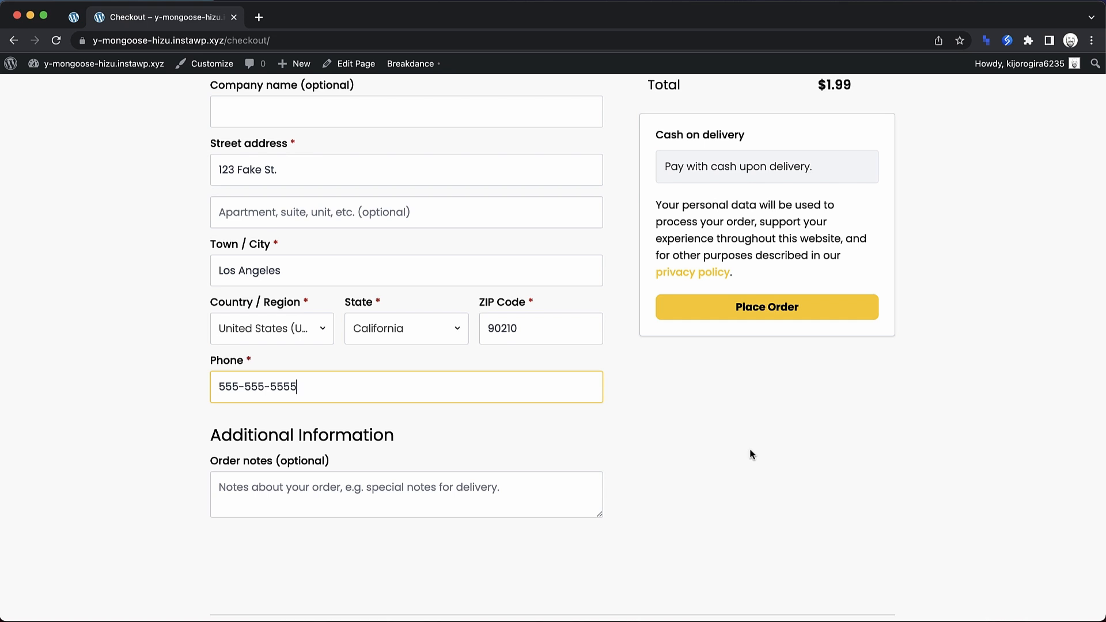
pyautogui.scroll(3, 751, 454)
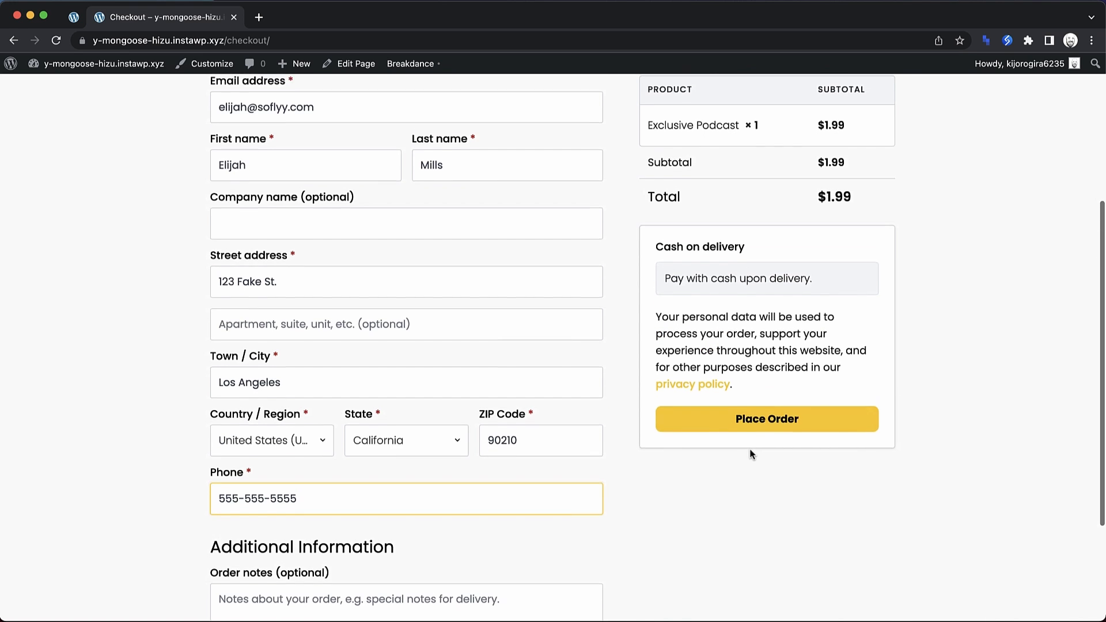
pyautogui.click(738, 439)
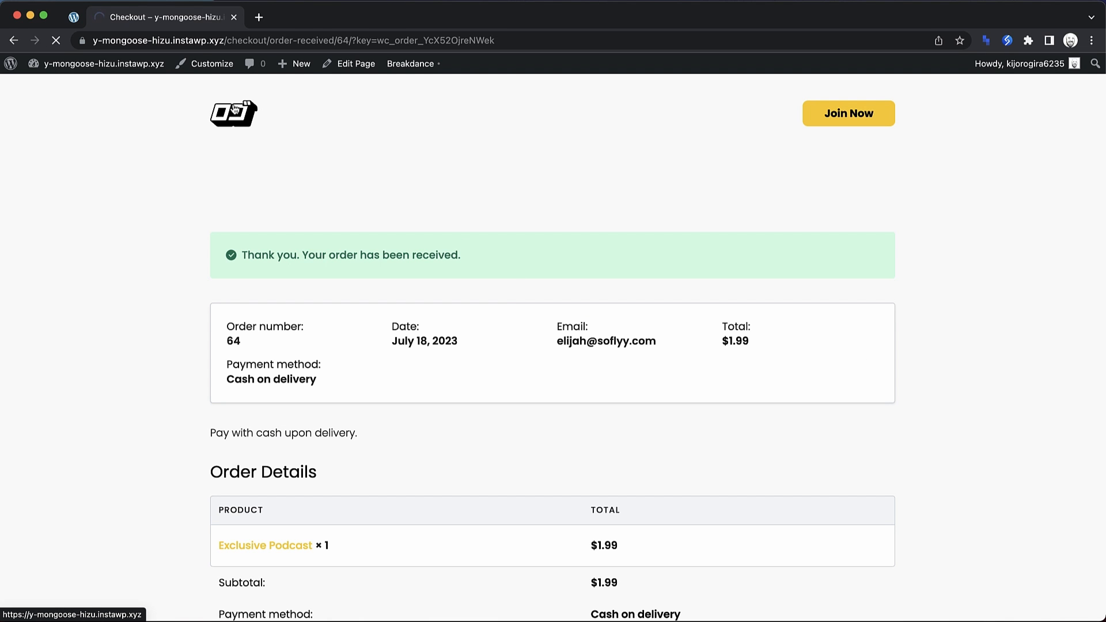
# - Open the Exclusive Podcast product from the home page and follow its Learn More link to check the paid content page
pyautogui.click(235, 110)
pyautogui.scroll(-10, 688, 363)
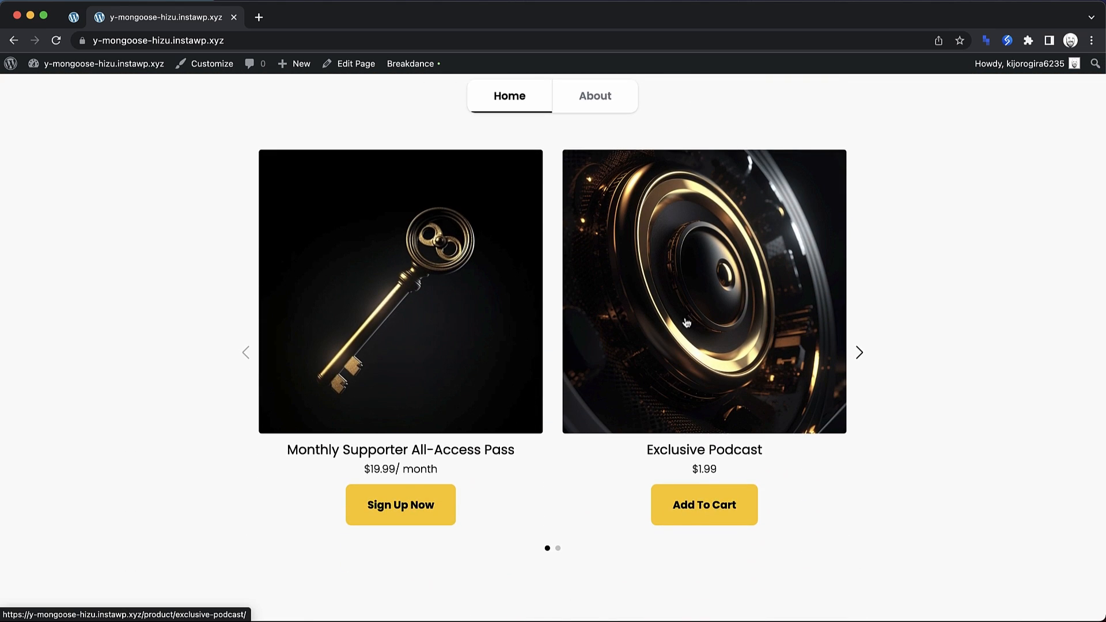
pyautogui.click(660, 328)
pyautogui.scroll(-2, 873, 368)
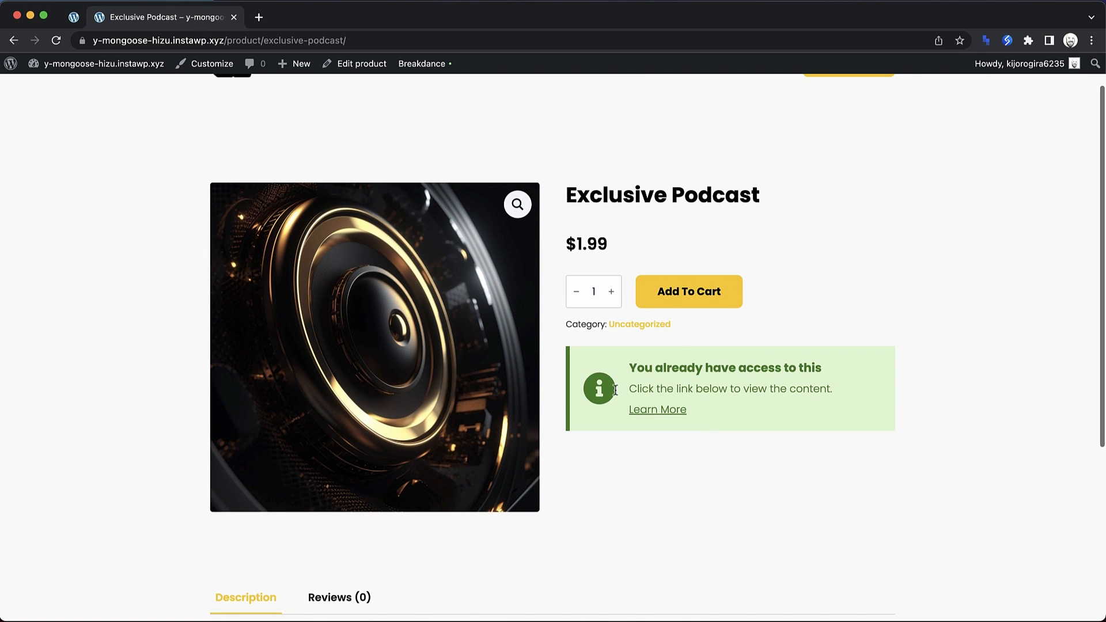
pyautogui.click(658, 410)
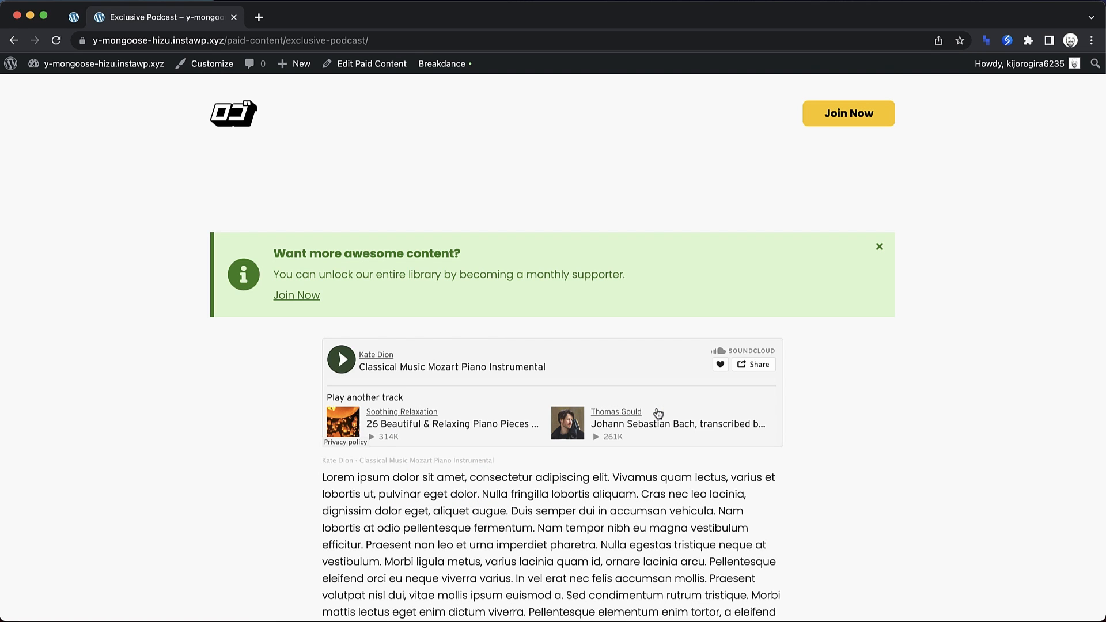
pyautogui.scroll(-5, 804, 340)
pyautogui.scroll(3, 803, 345)
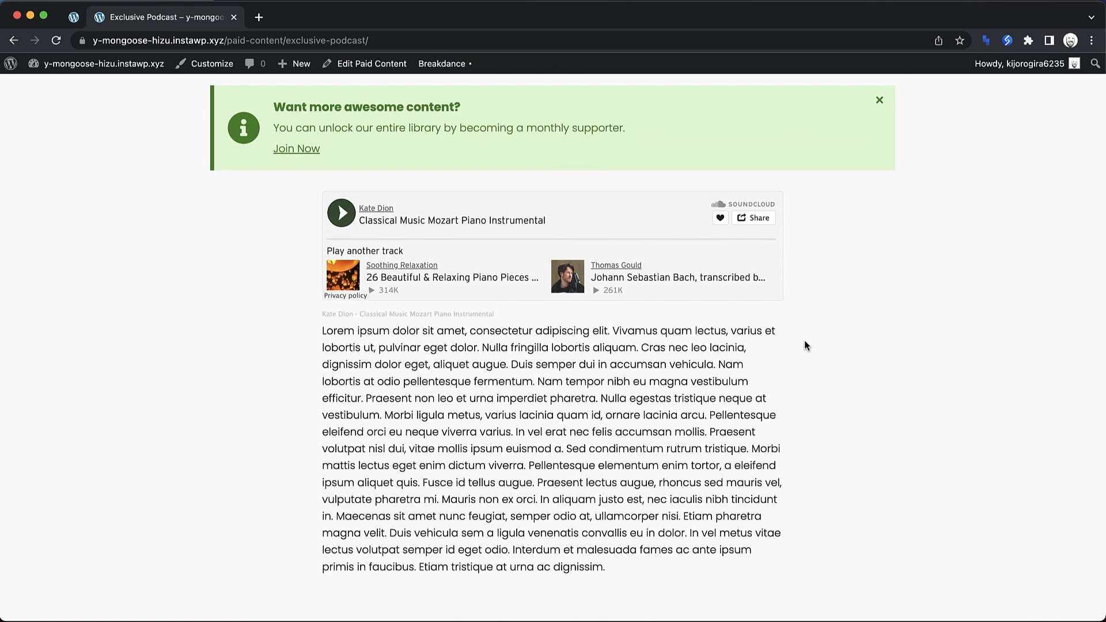
pyautogui.scroll(3, 804, 344)
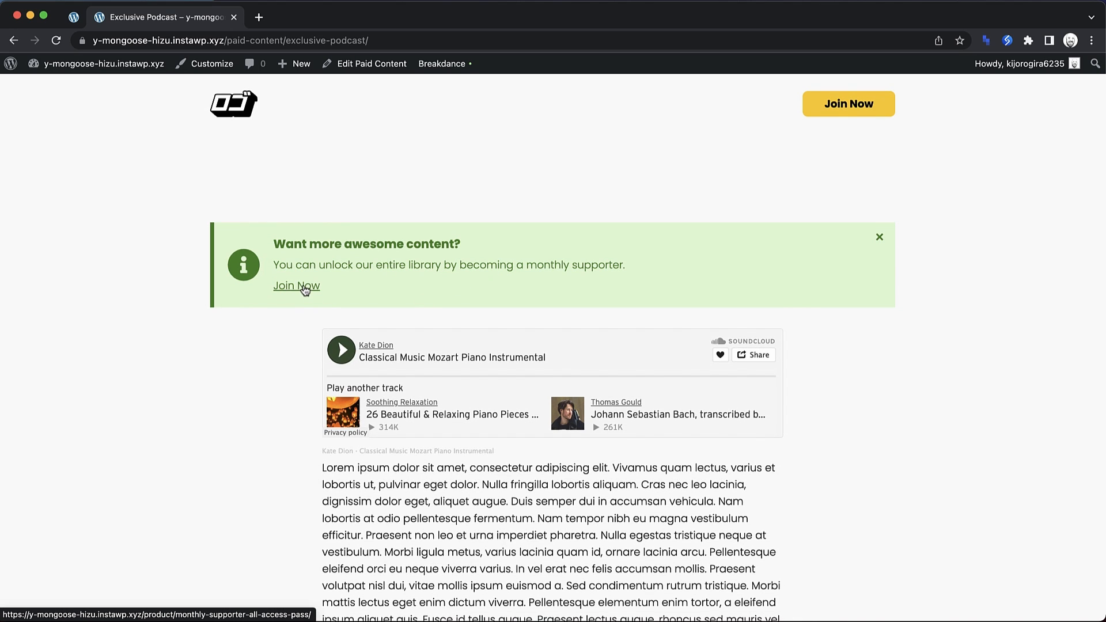
# - Return to the home page and open the Behind The Scenes Documentary product from the product slider in a new tab
pyautogui.click(15, 42)
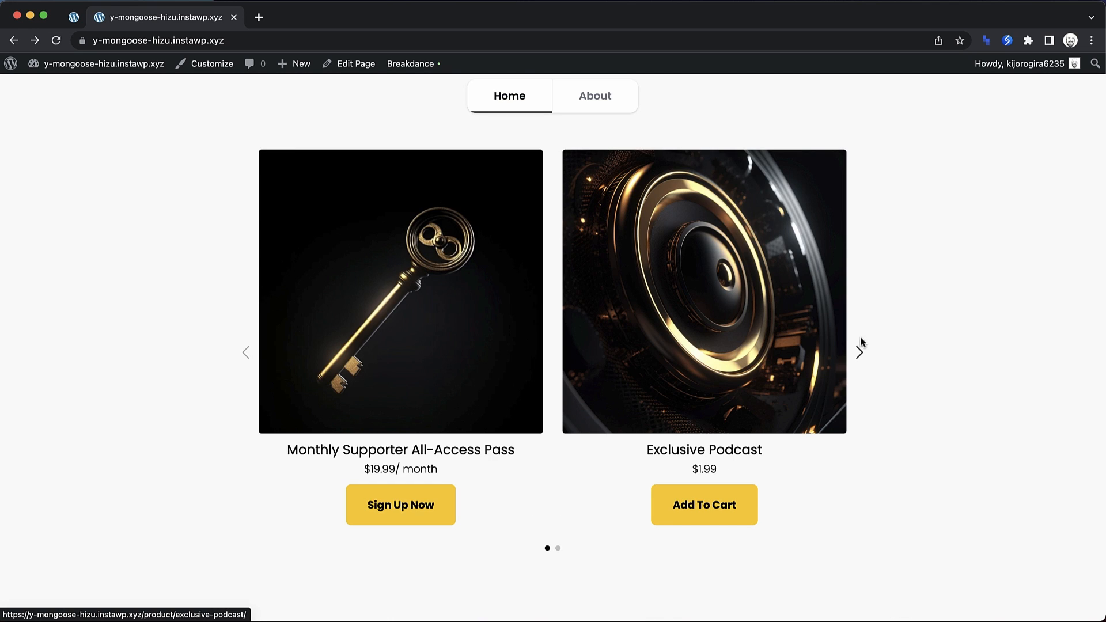
pyautogui.click(858, 352)
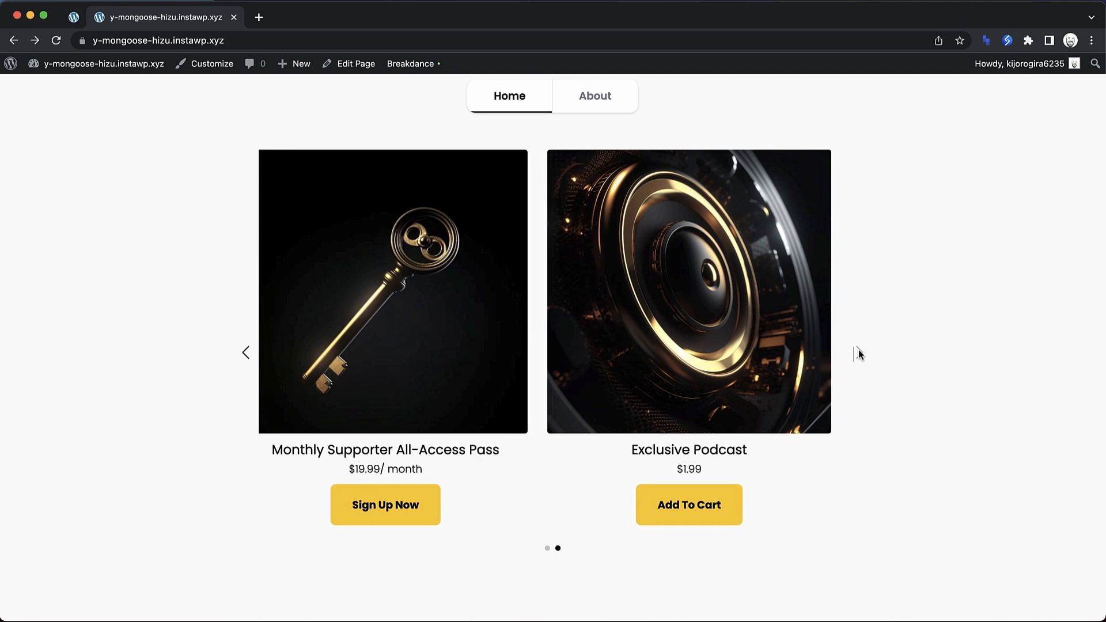
pyautogui.rightClick(706, 356)
pyautogui.click(502, 165)
pyautogui.click(340, 17)
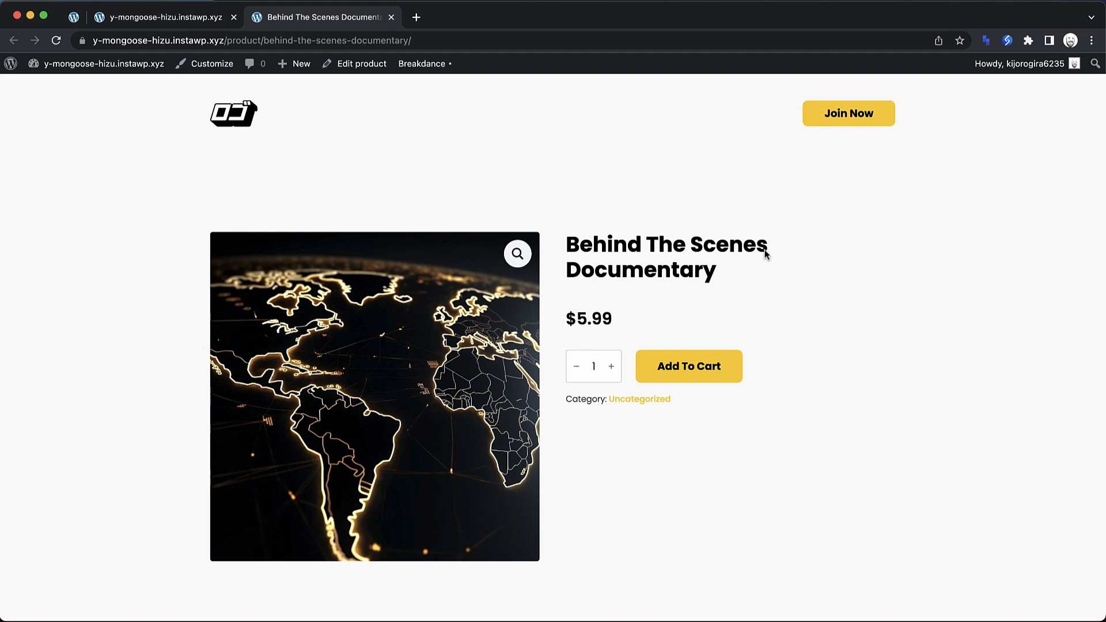
# - Review the Behind The Scenes Documentary product page for an access notice, and open the site's Paid Content list in a new tab
pyautogui.scroll(-3, 826, 321)
pyautogui.scroll(2, 823, 317)
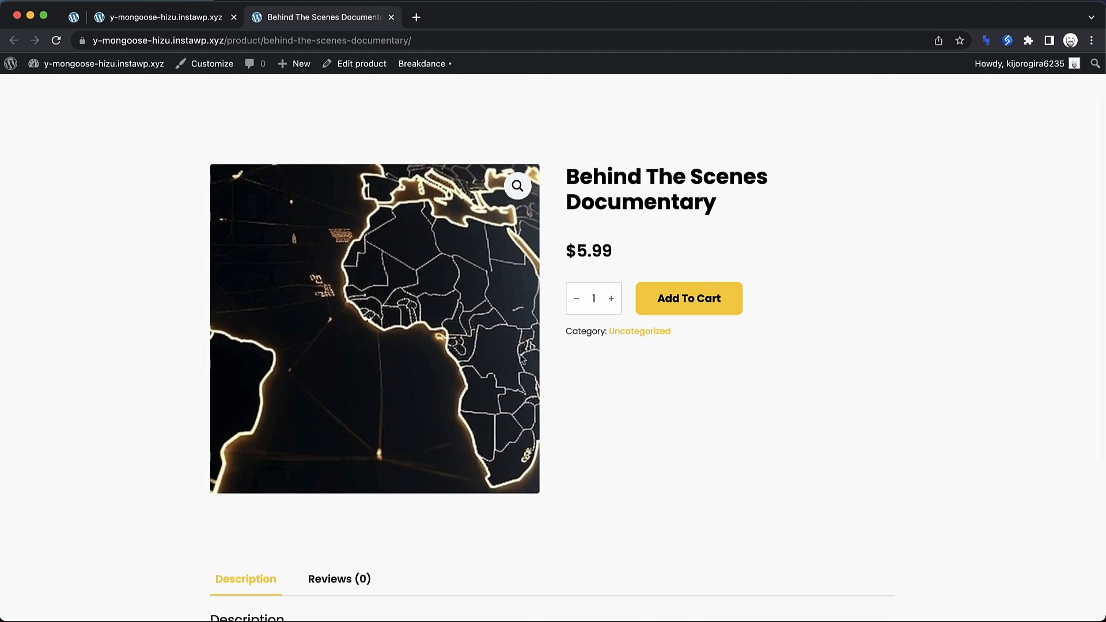
pyautogui.scroll(-3, 701, 369)
pyautogui.scroll(3, 651, 302)
pyautogui.scroll(1, 651, 305)
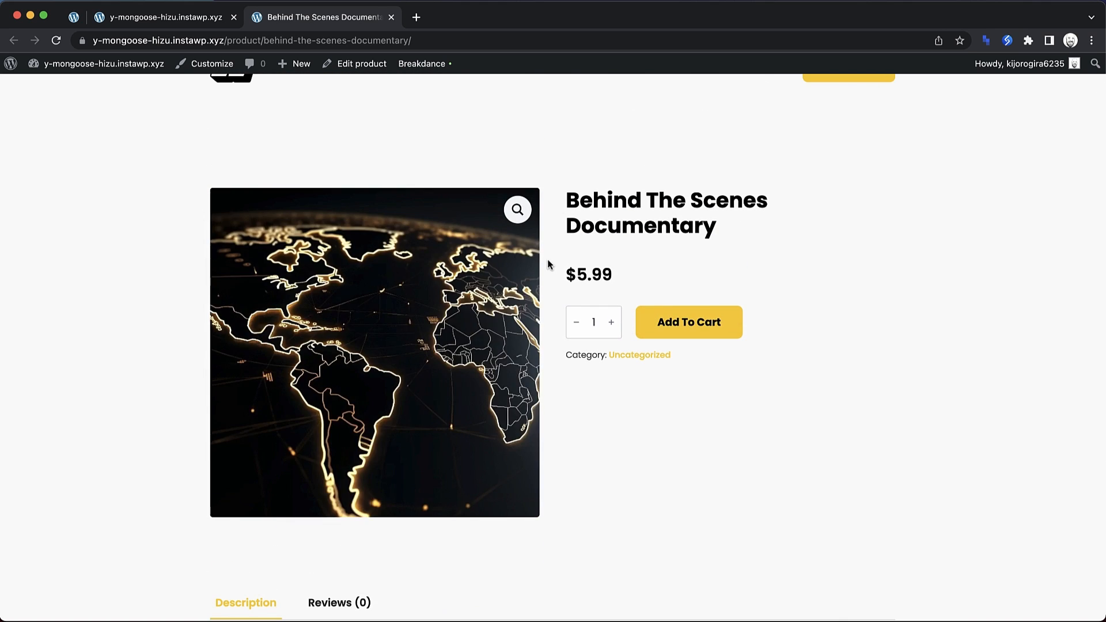
pyautogui.moveTo(104, 64)
pyautogui.rightClick(53, 79)
pyautogui.click(86, 95)
pyautogui.click(436, 22)
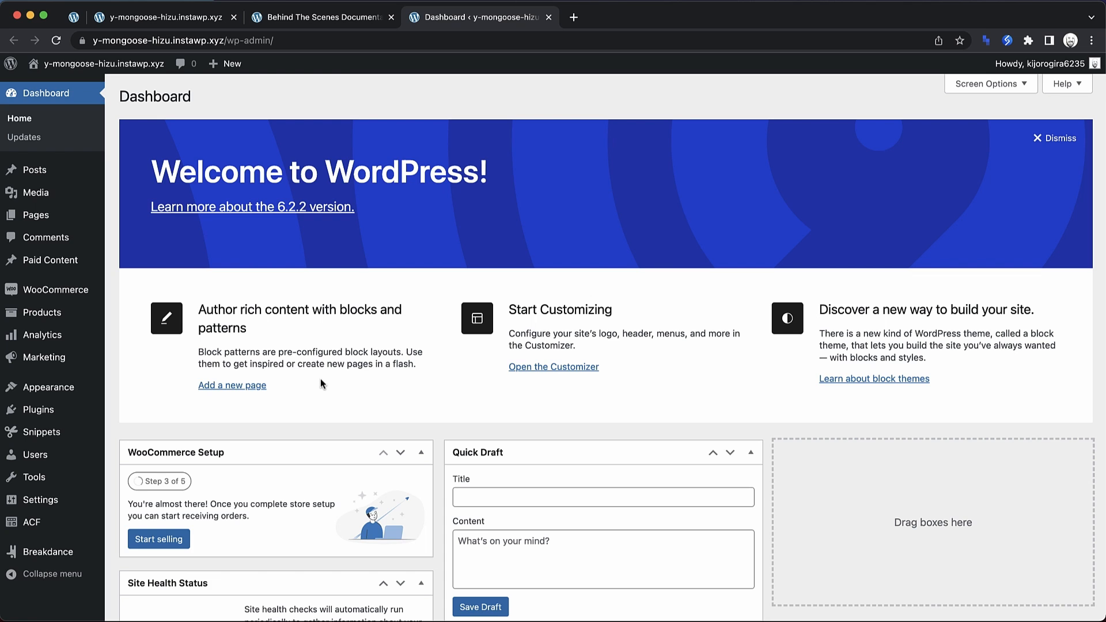
pyautogui.click(49, 258)
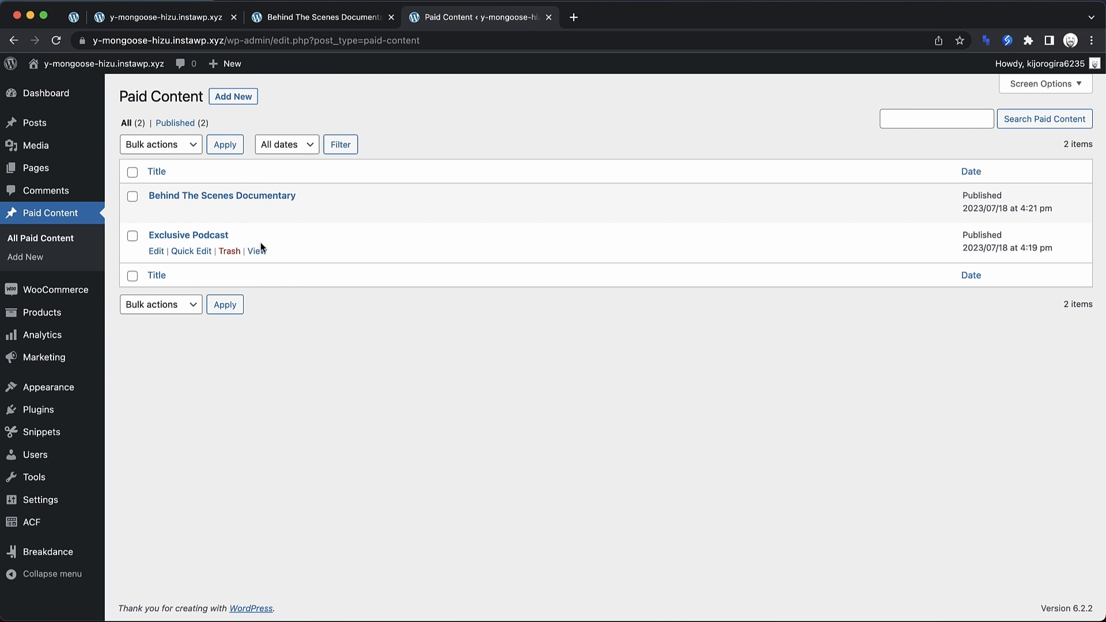
# - View the Exclusive Podcast paid content page in a new tab to check access, and close it
pyautogui.rightClick(257, 250)
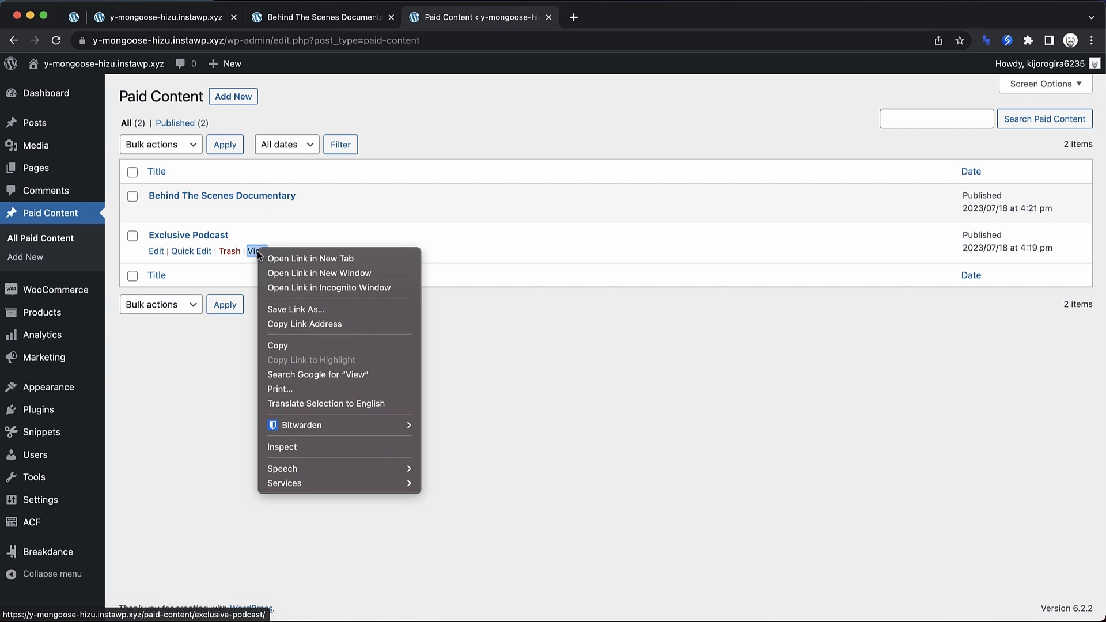
pyautogui.click(275, 257)
pyautogui.click(597, 19)
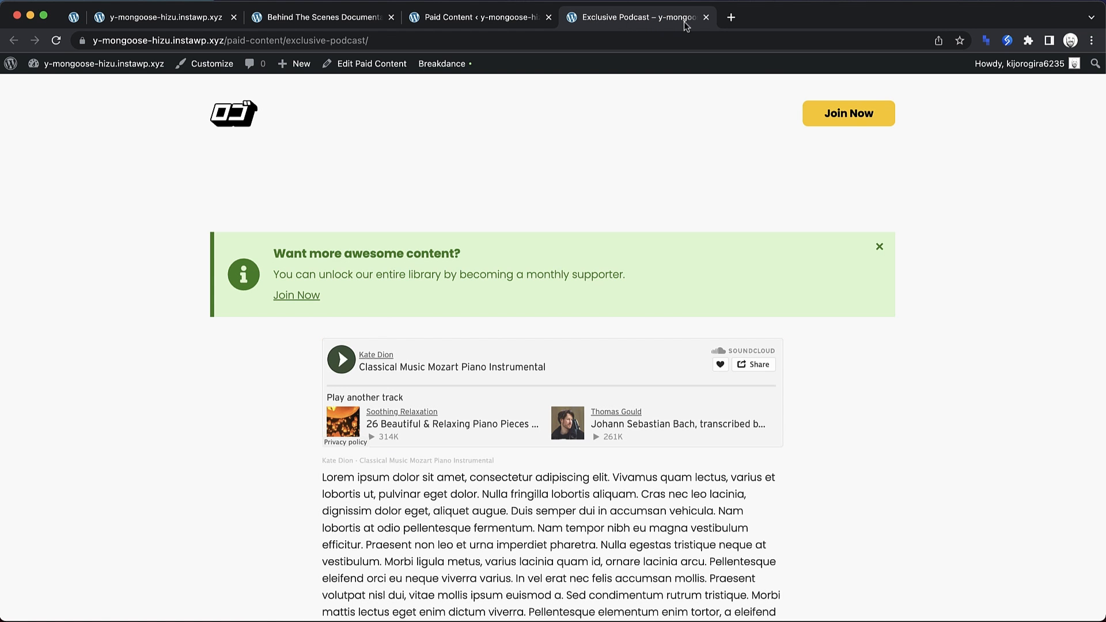
pyautogui.click(705, 17)
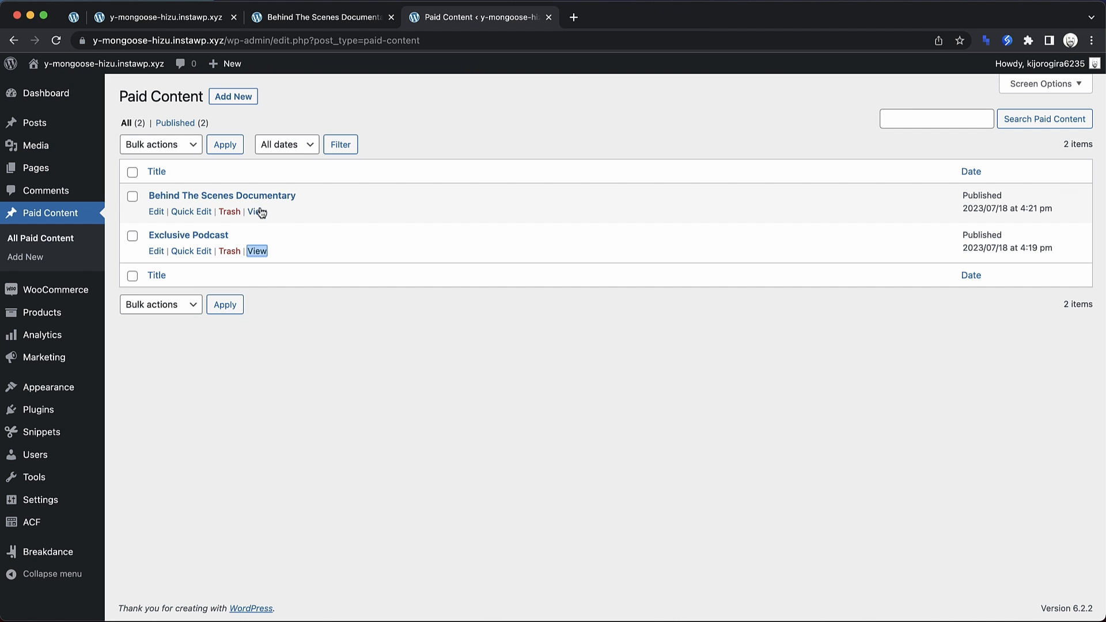
# - View the Behind The Scenes Documentary paid content page in a new tab to check its restriction, and close it
pyautogui.rightClick(260, 212)
pyautogui.click(280, 218)
pyautogui.click(613, 18)
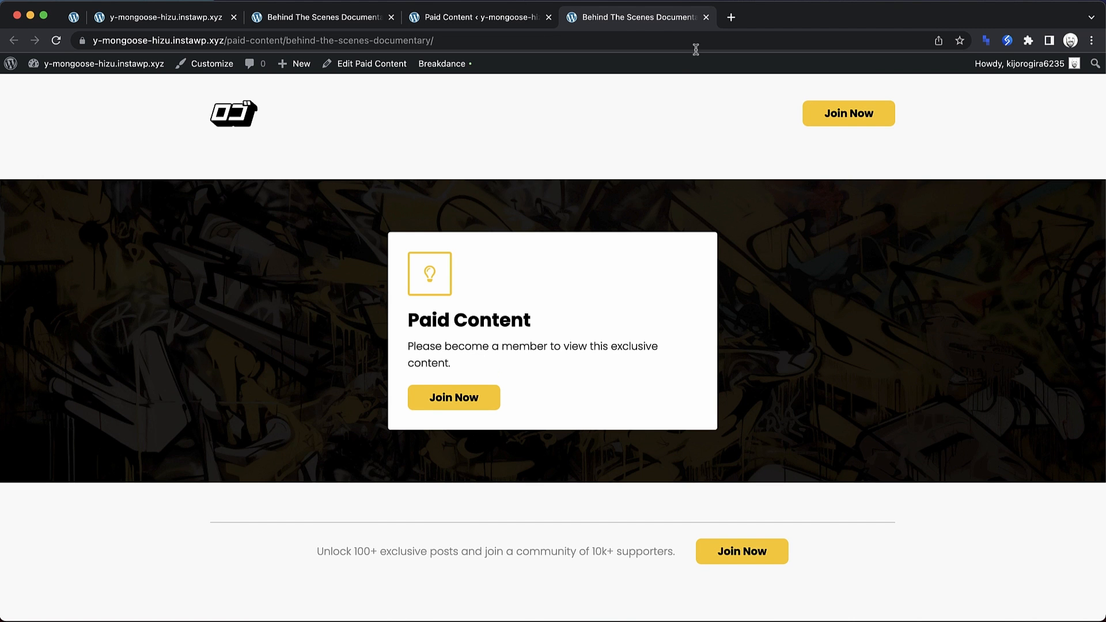
pyautogui.click(706, 18)
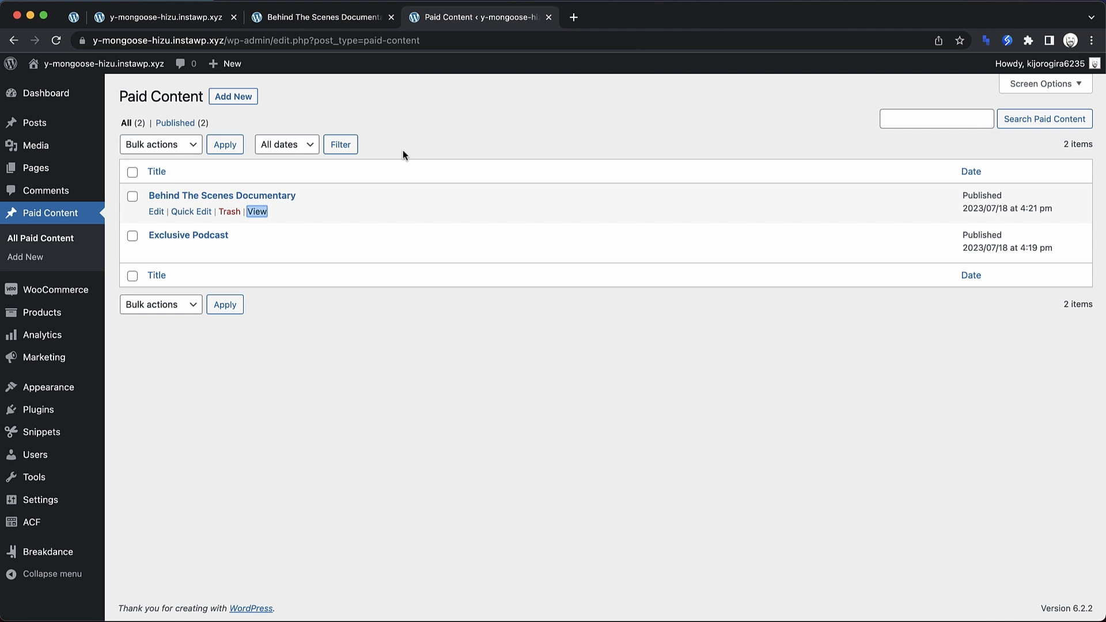
# - Return to the documentary's product page, follow its Join Now link and sign up for the Monthly Supporter All-Access Pass
pyautogui.click(361, 17)
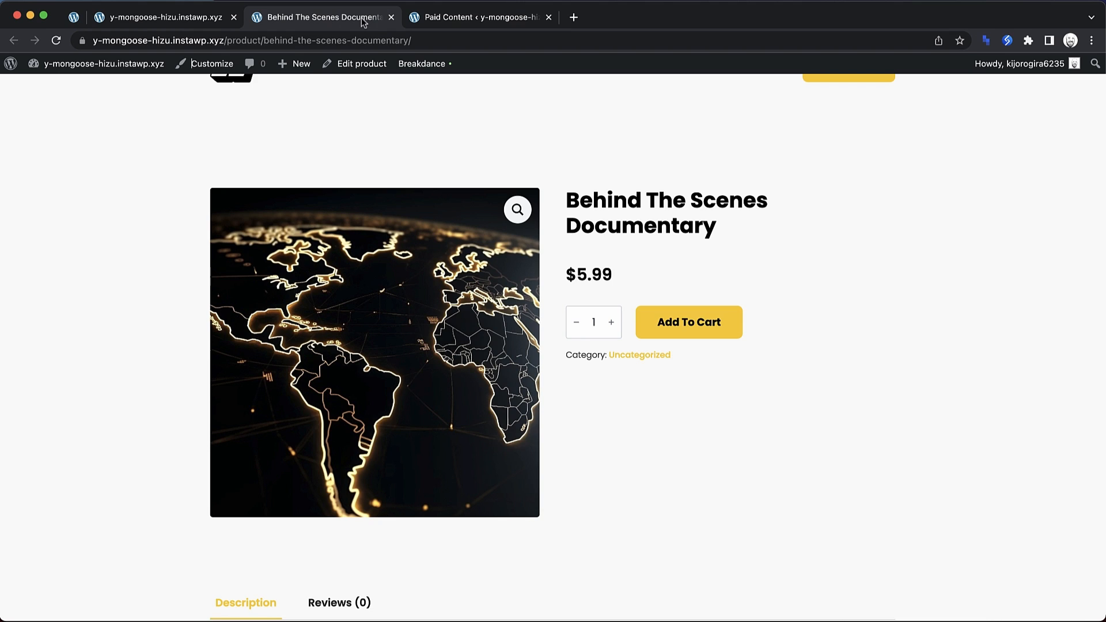
pyautogui.scroll(2, 579, 449)
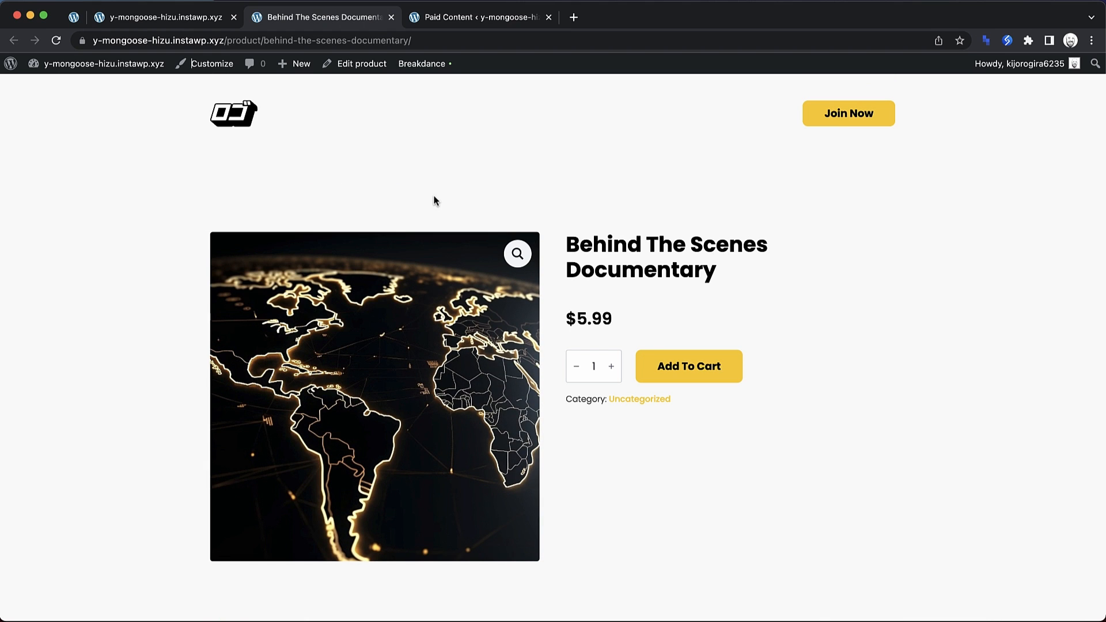
pyautogui.click(844, 126)
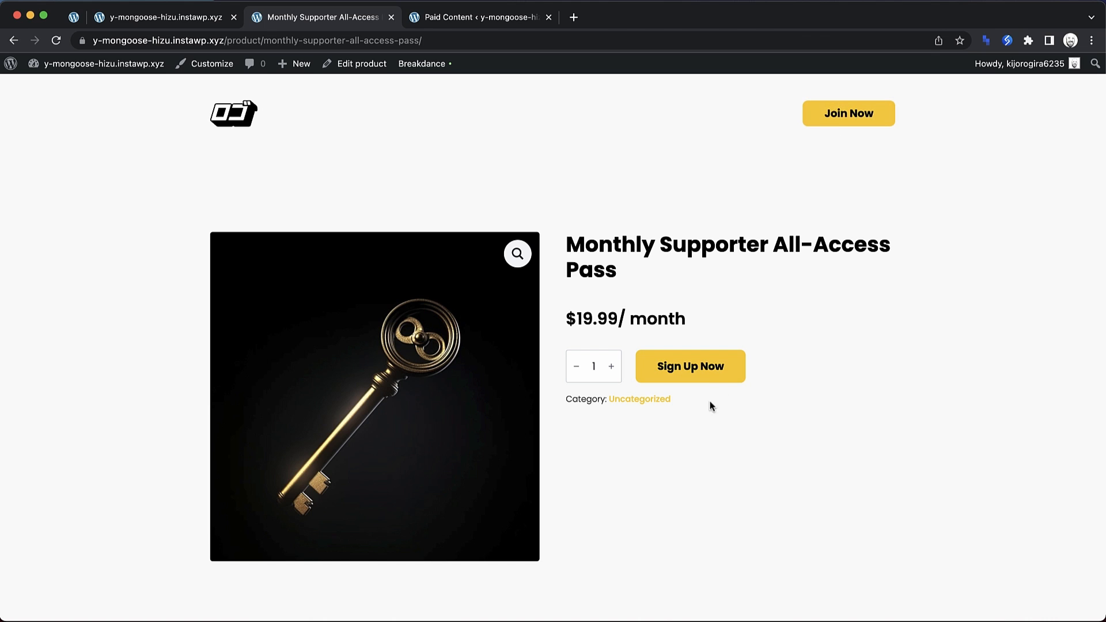
pyautogui.click(715, 378)
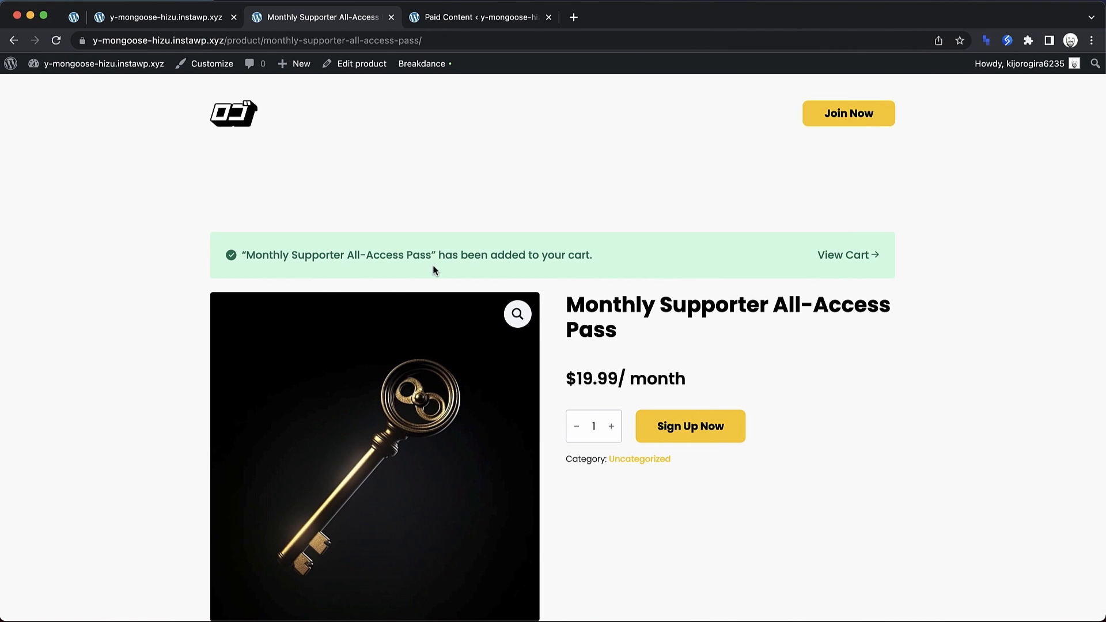
# - Go to the site's home page and open the Behind The Scenes Documentary product from the product slider
pyautogui.click(247, 116)
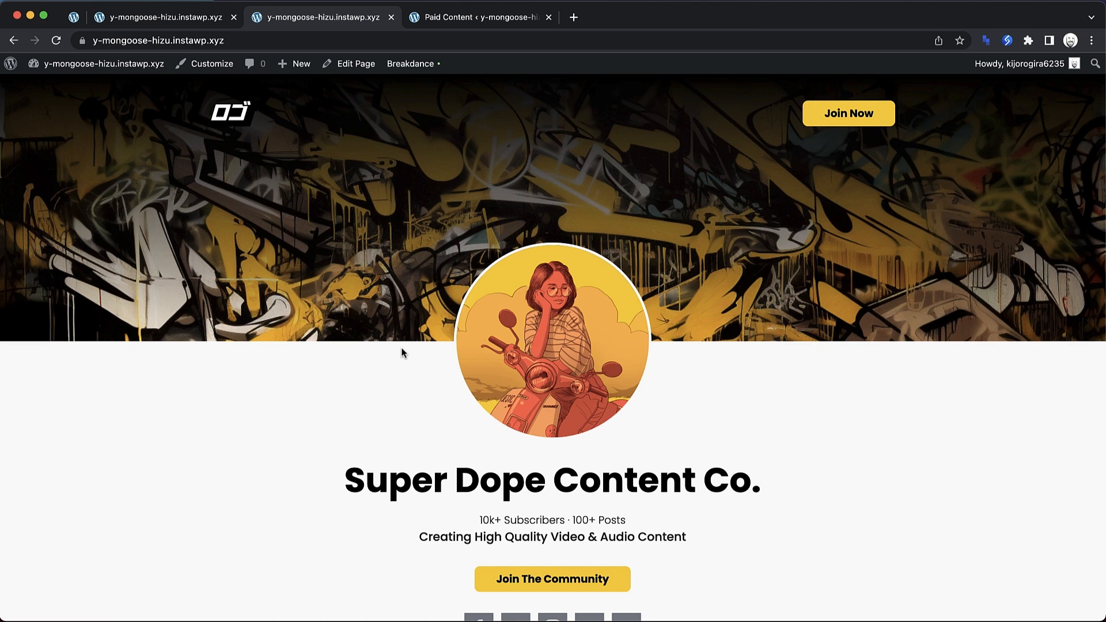
pyautogui.scroll(-10, 677, 433)
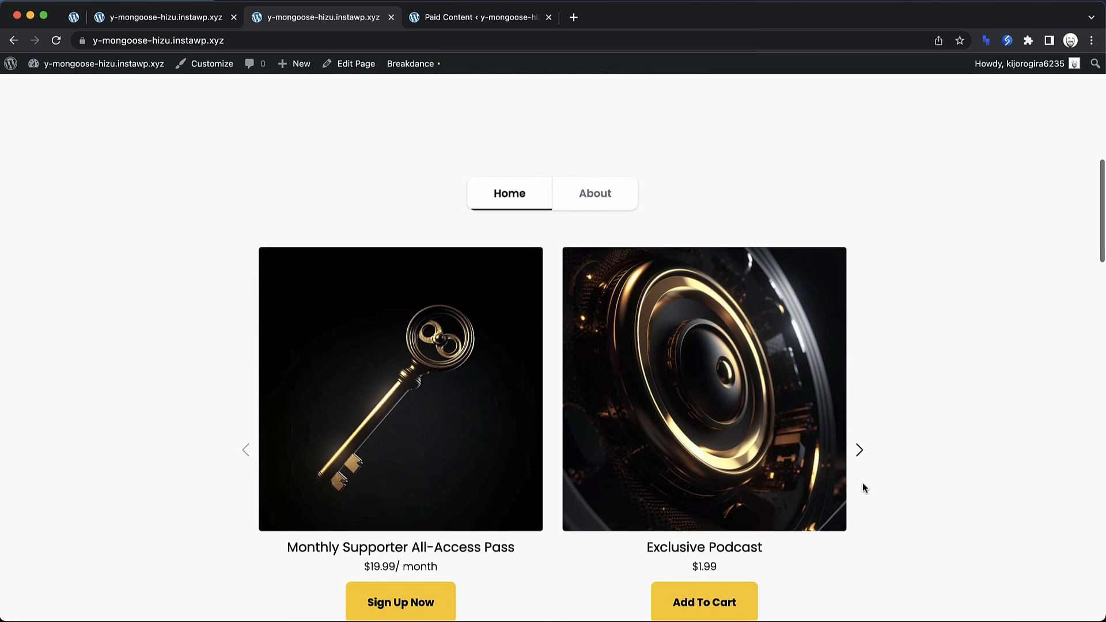
pyautogui.click(858, 448)
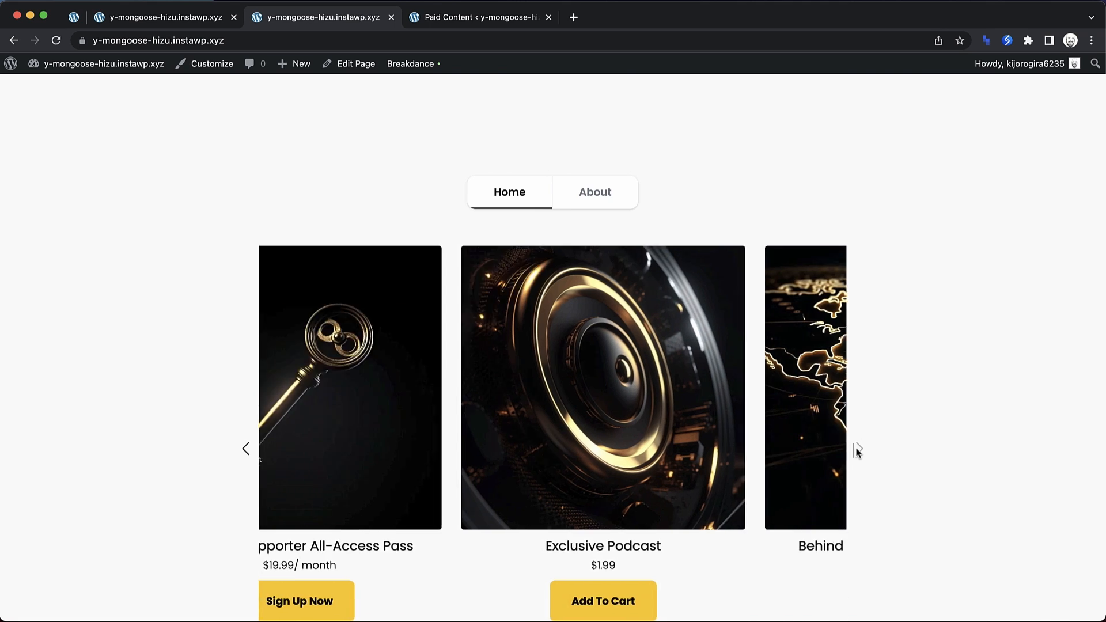
pyautogui.click(715, 485)
pyautogui.scroll(-1, 714, 485)
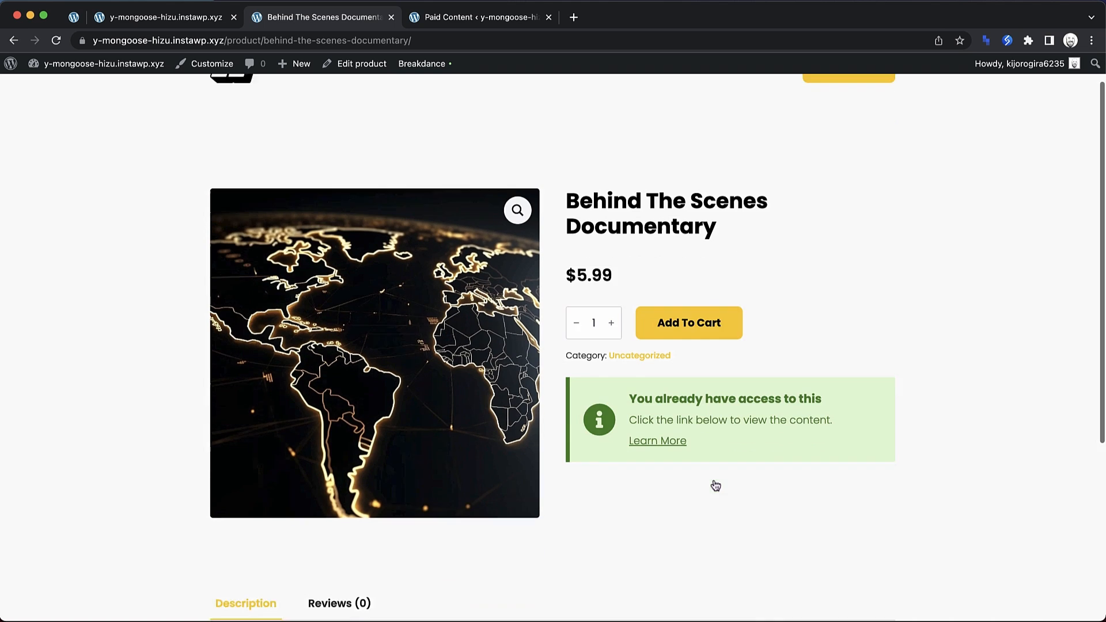
# - Follow the product's Learn More link and review the documentary's paid content page from the video to the closing text
pyautogui.click(649, 433)
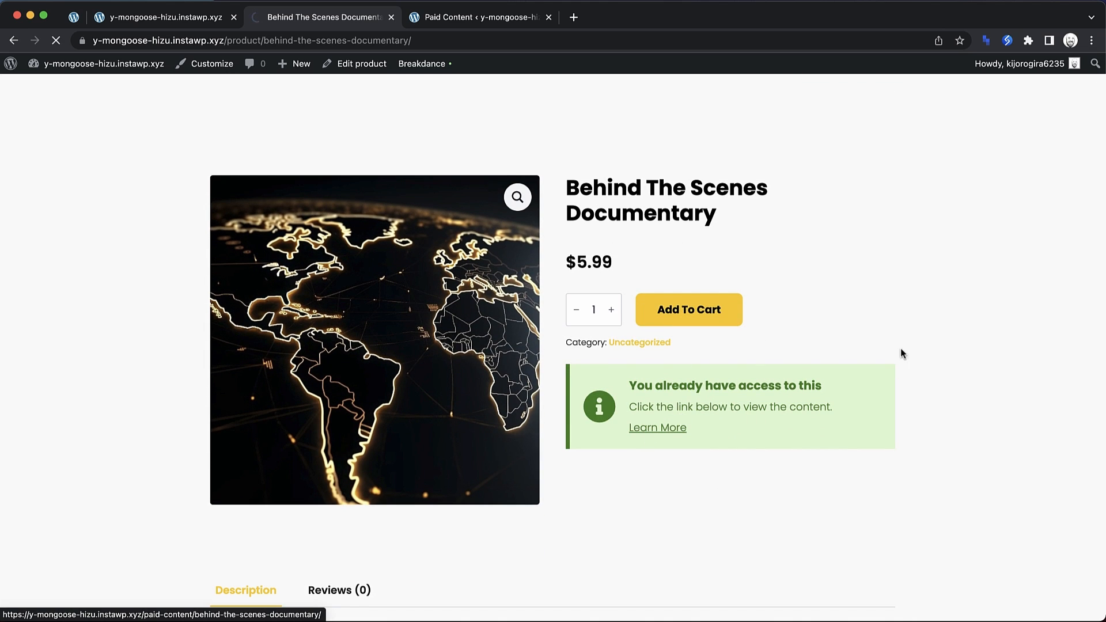
pyautogui.scroll(-7, 841, 262)
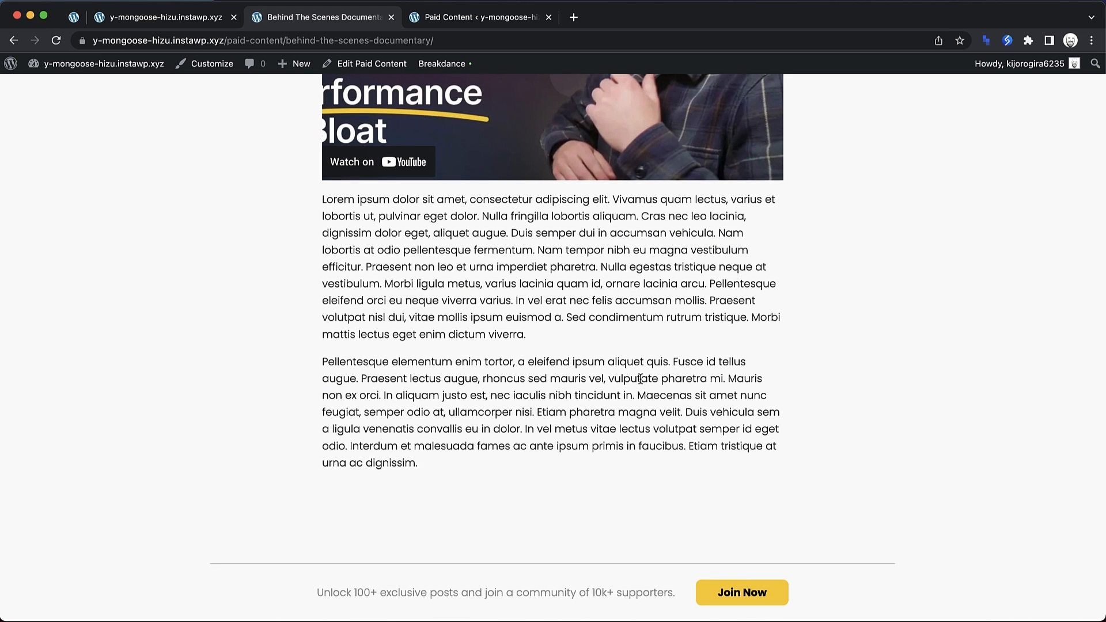
pyautogui.scroll(5, 641, 378)
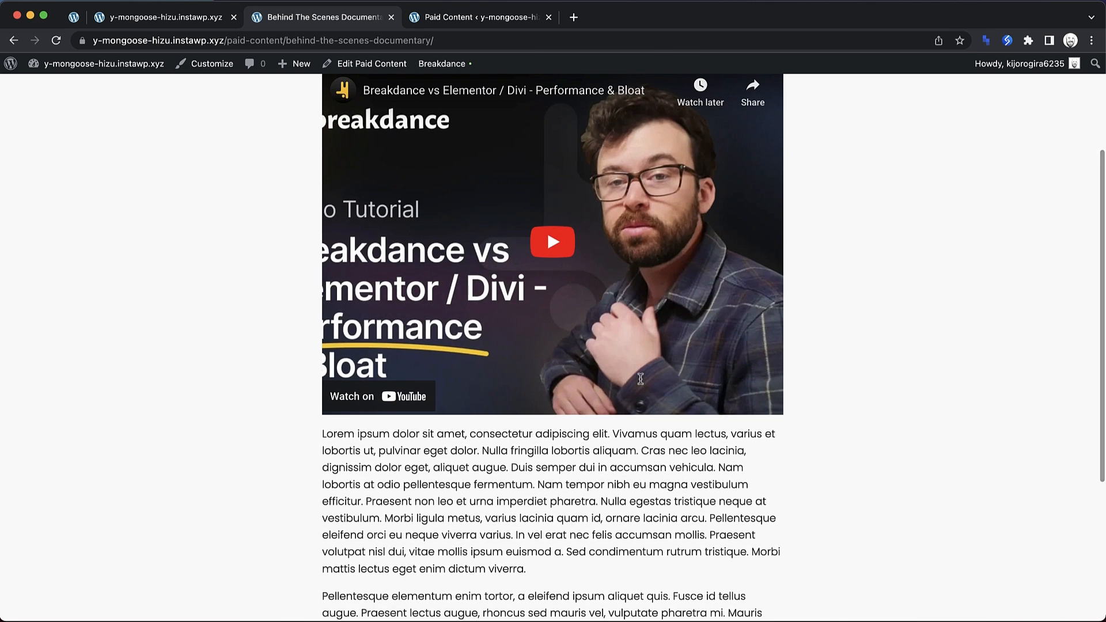
pyautogui.scroll(1, 640, 378)
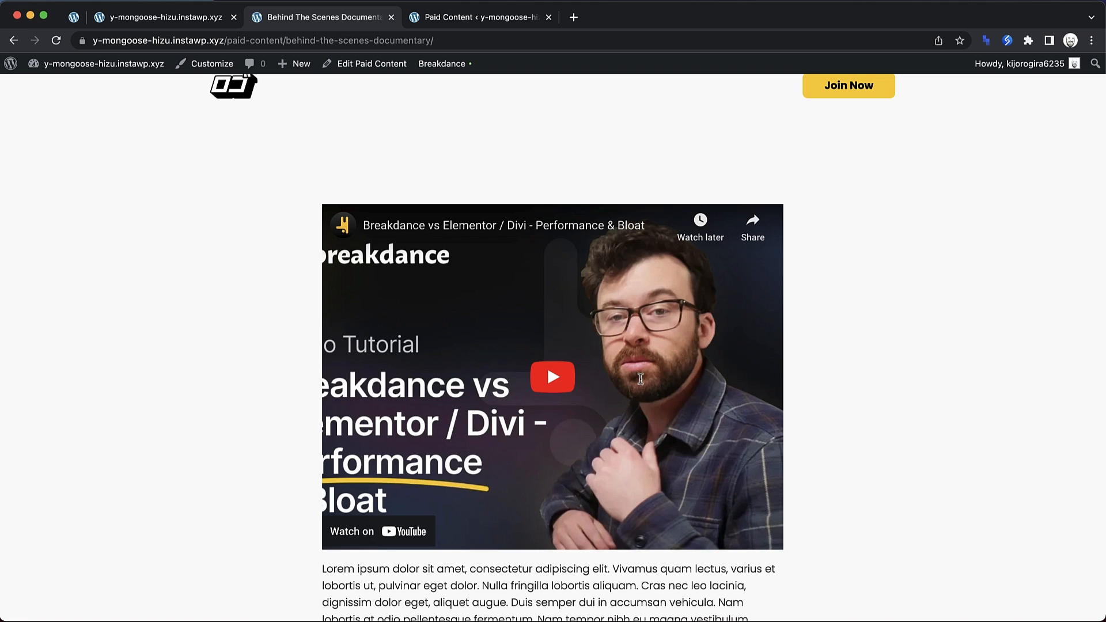
pyautogui.scroll(1, 640, 378)
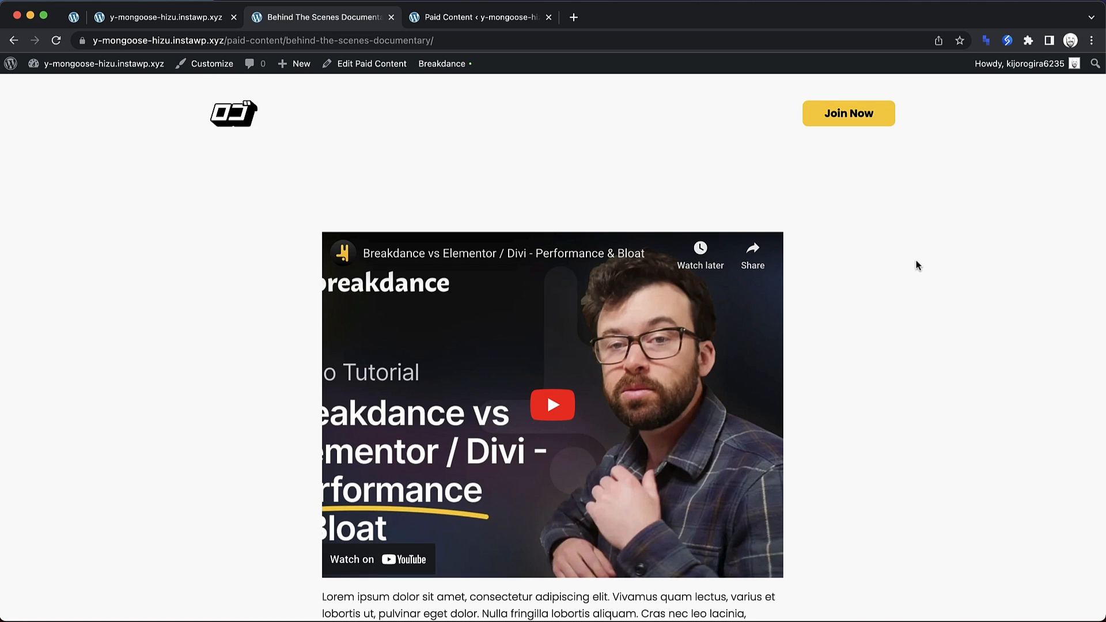